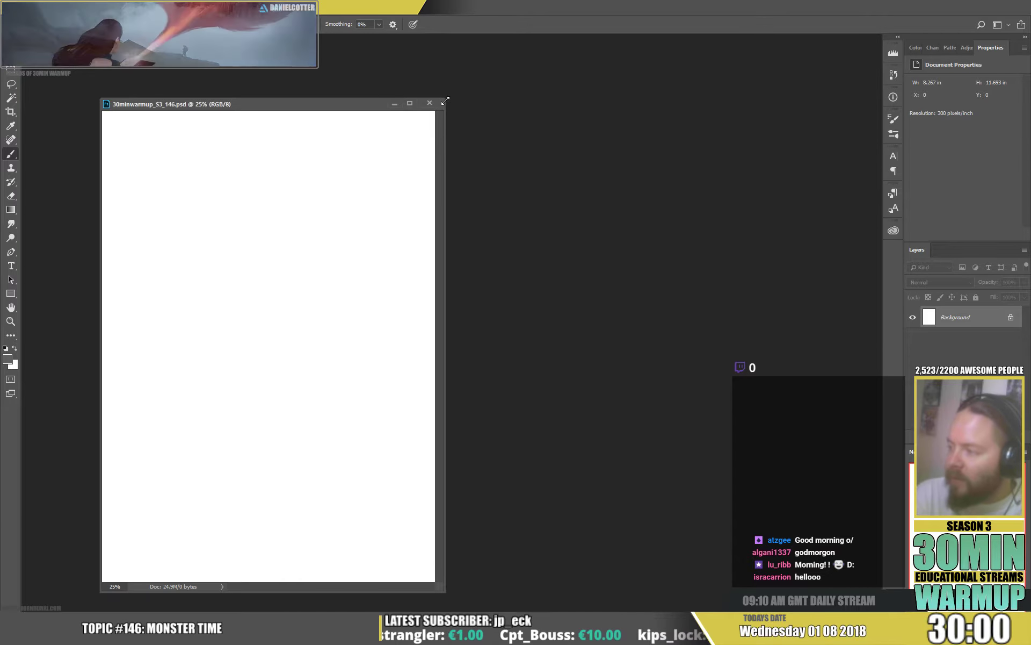
Step: Darken the white background to grey with Hue/Saturation at lightness -32, and add an empty layer above it
left_click_drag(447, 101, 562, 61)
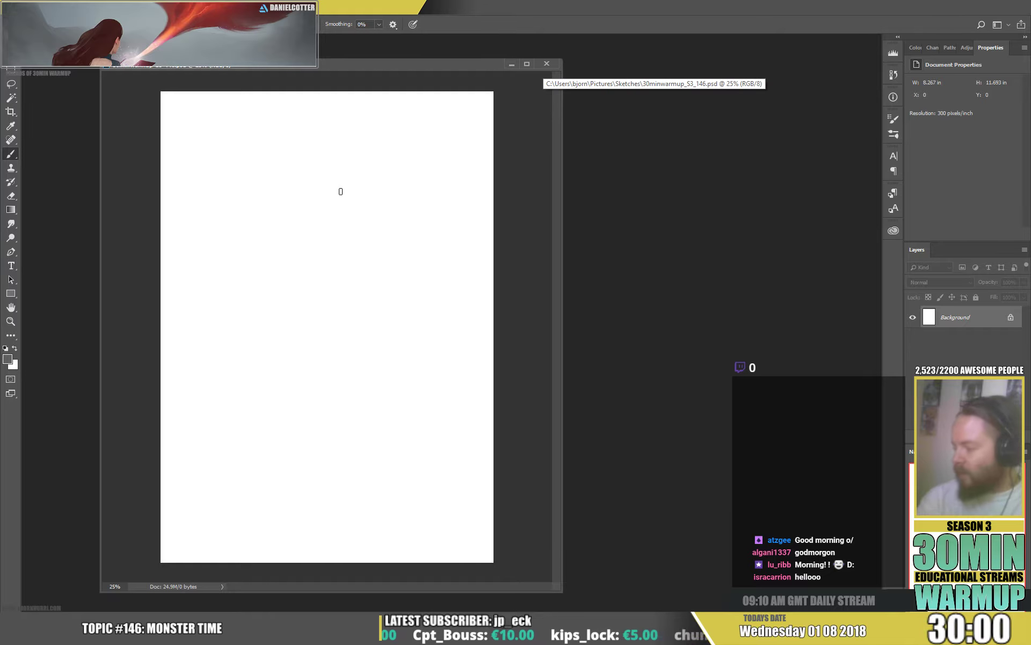
key("ctrl+u")
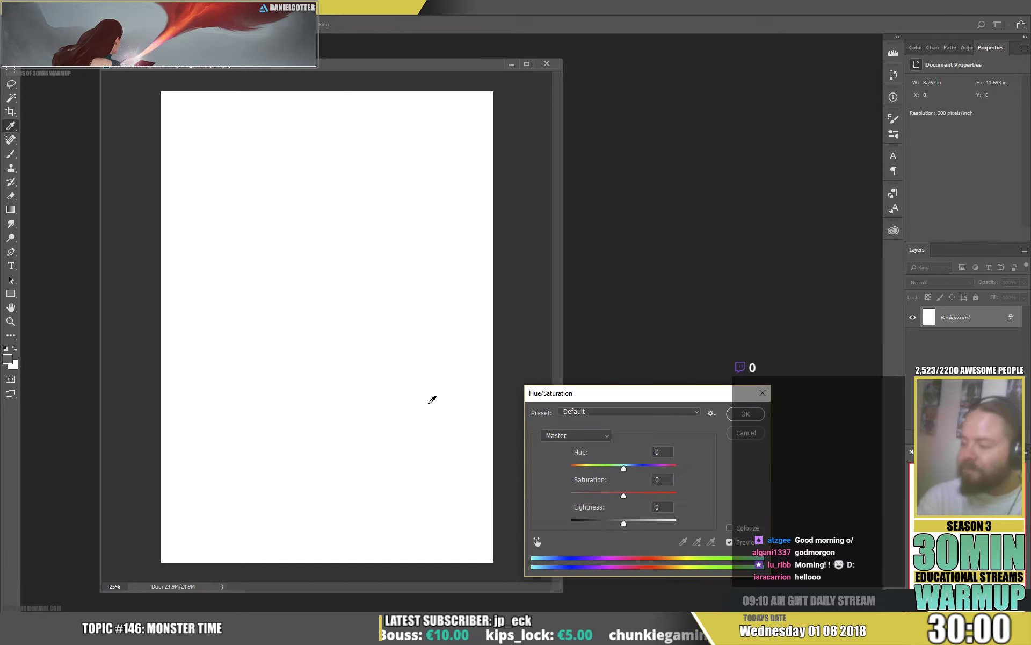
left_click(609, 521)
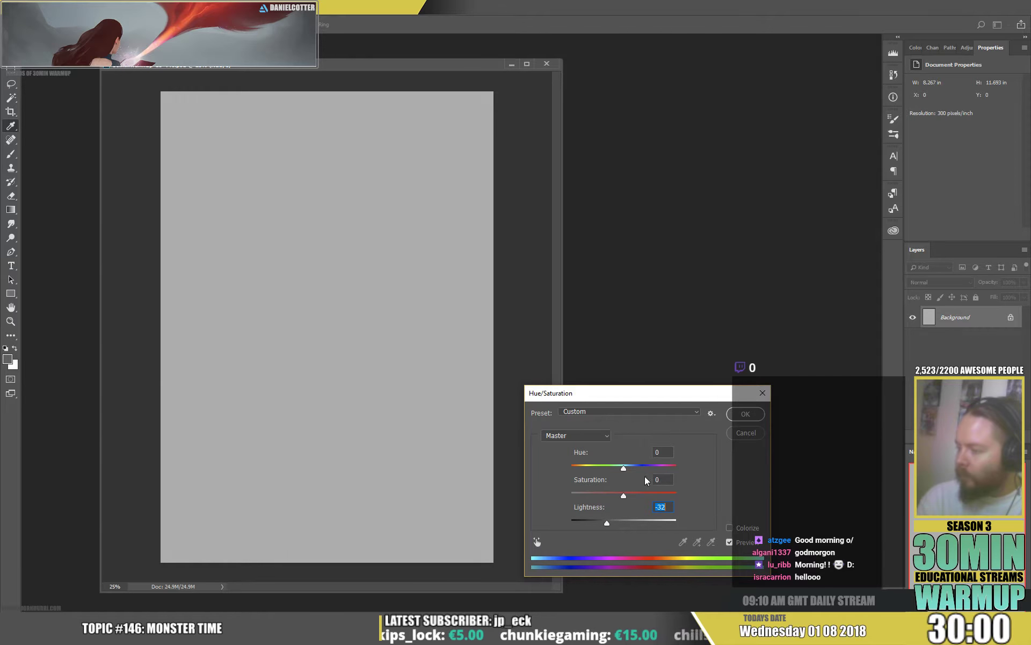
left_click(746, 414)
key("b")
key("ctrl+shift+alt+n")
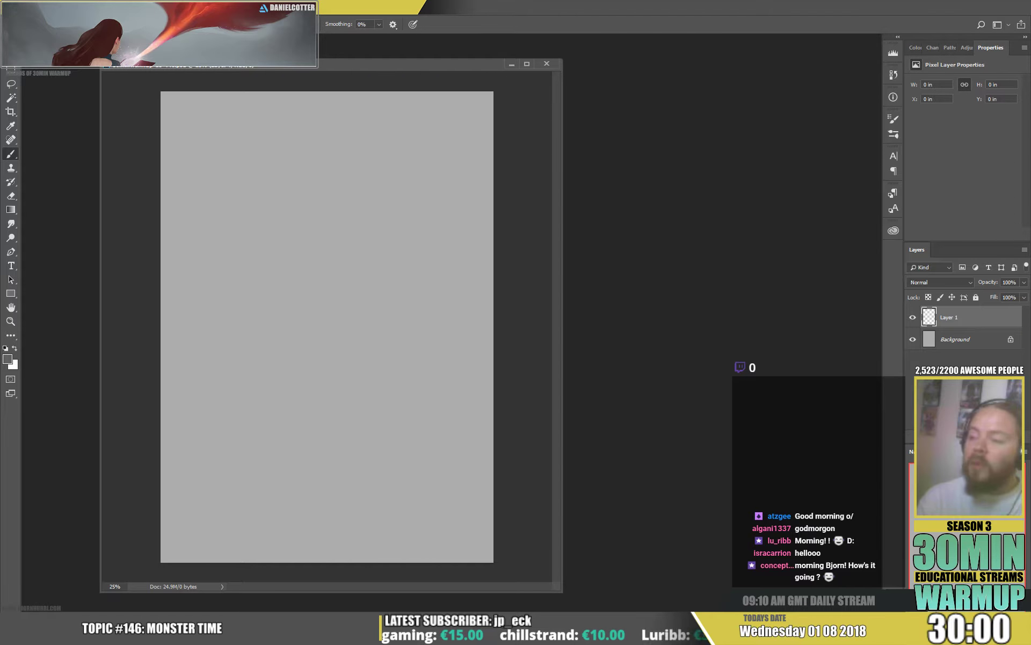
Step: Rotate the canvas 90° clockwise and widen the document window to fit the landscape format
left_click(67, 7)
mouse_move(123, 109)
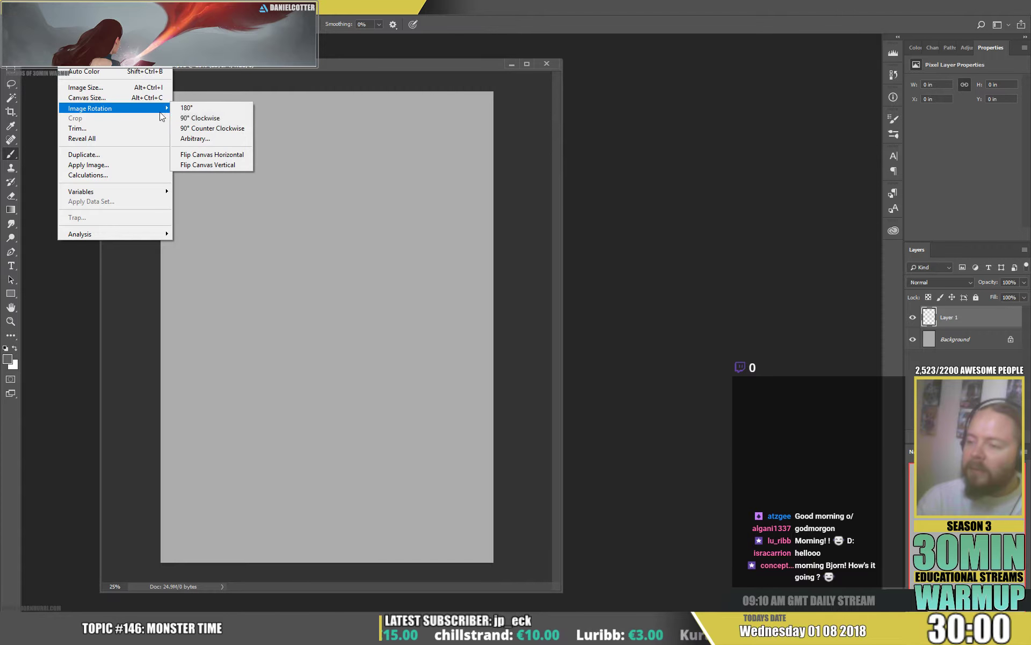
left_click(218, 119)
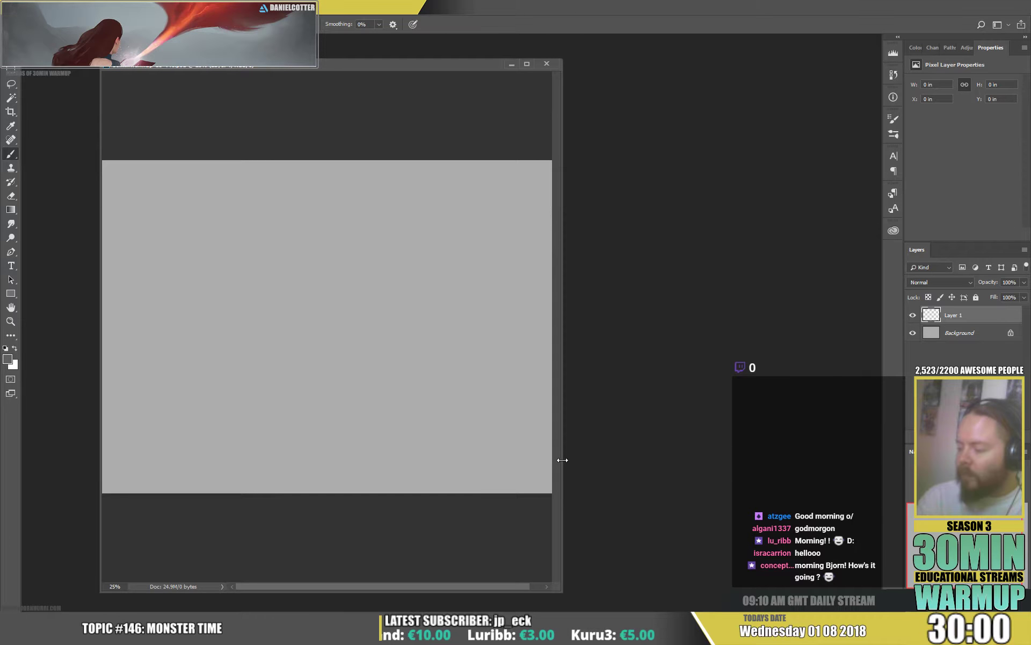
left_click_drag(562, 458, 758, 457)
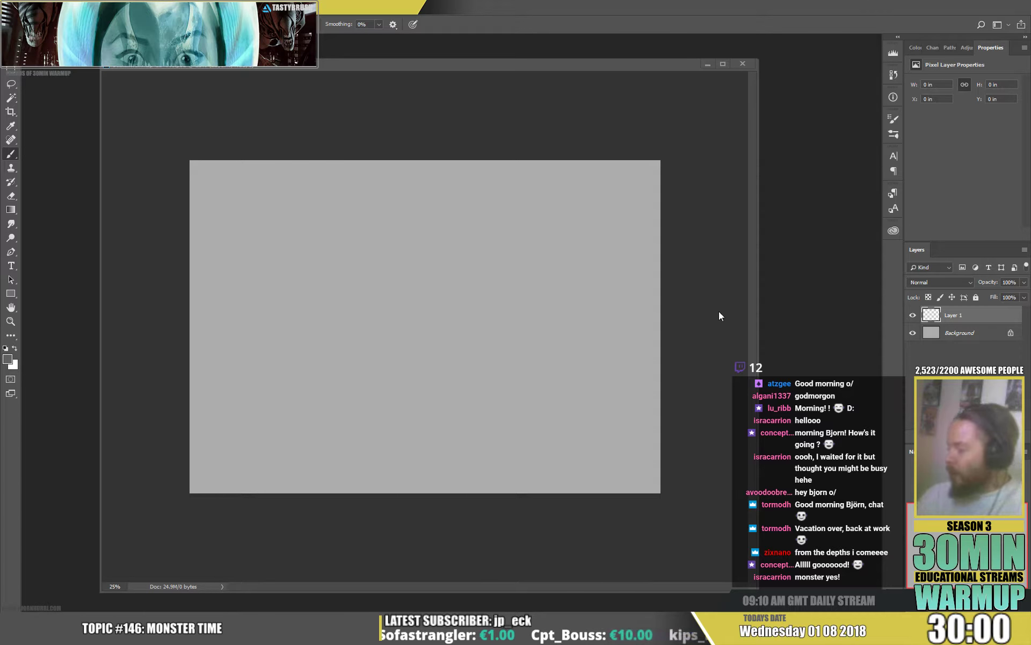
Step: Resize the sketcher brush and rough in the monster's bent front arm, arched back, hips and hind legs with loose white strokes
key("x")
right_click(388, 264)
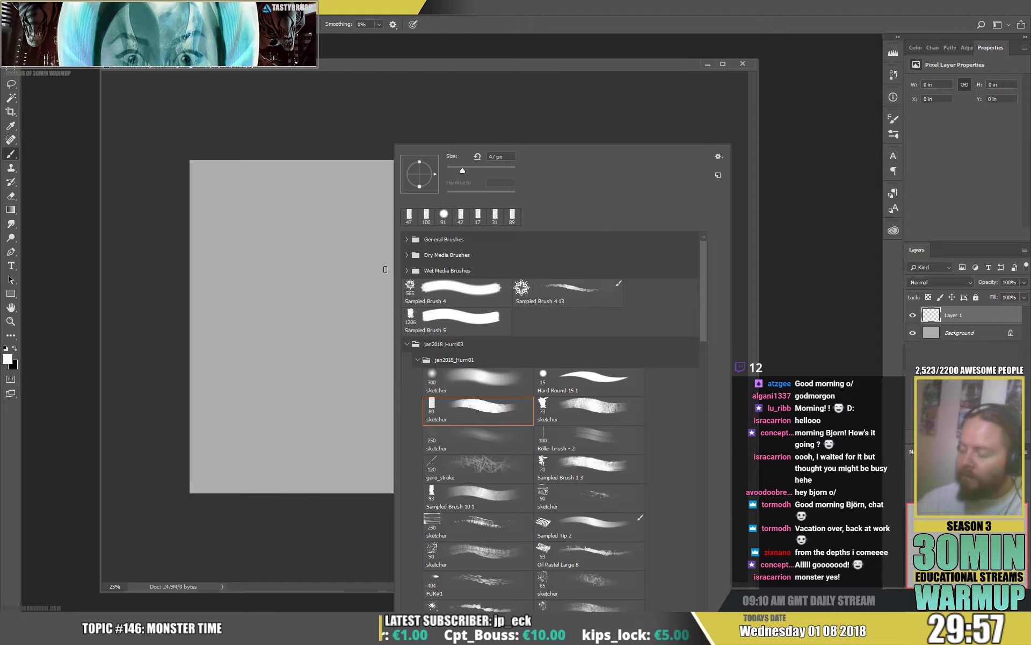
left_click(470, 168)
left_click(296, 319)
mouse_move(296, 319)
left_mouse_down()
mouse_move(320, 249)
mouse_move(380, 256)
mouse_move(553, 217)
mouse_move(543, 189)
mouse_move(578, 225)
mouse_move(494, 430)
left_mouse_up()
mouse_move(257, 198)
left_mouse_down()
mouse_move(290, 224)
mouse_move(233, 234)
mouse_move(249, 304)
mouse_move(306, 288)
mouse_move(347, 230)
mouse_move(476, 221)
mouse_move(530, 233)
mouse_move(610, 349)
mouse_move(609, 380)
left_mouse_up()
left_click_drag(400, 313, 376, 262)
left_click_drag(310, 276, 284, 312)
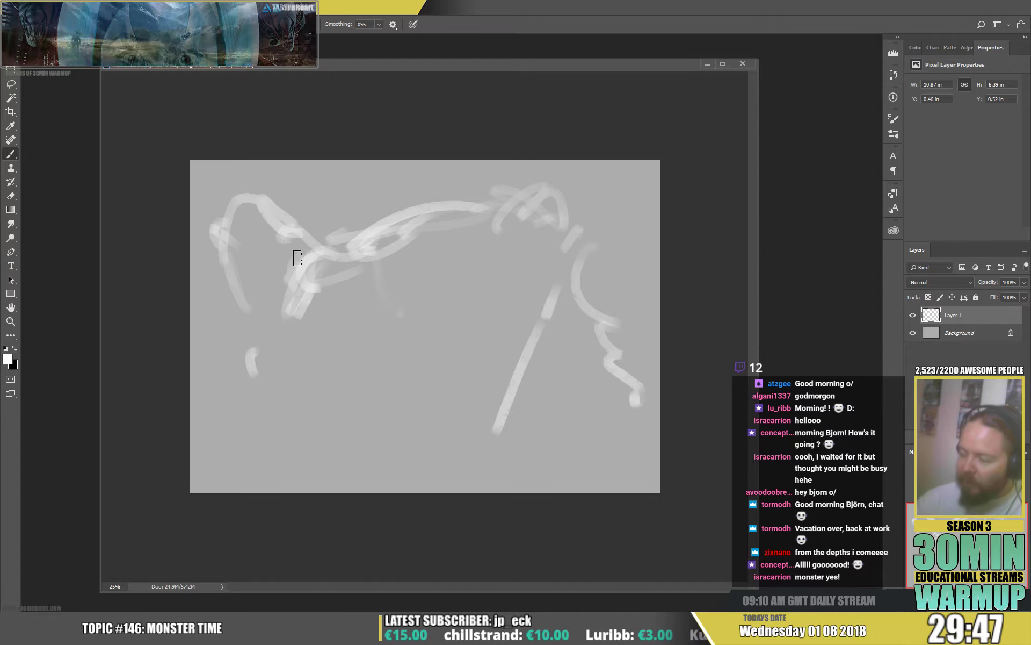
Step: Add white gesture strokes for the head, second arm and torso, and build up the bright hip and thigh
left_click_drag(297, 257, 282, 295)
left_click_drag(317, 301, 367, 291)
left_click_drag(373, 330, 350, 354)
left_click_drag(358, 336, 382, 349)
mouse_move(370, 357)
left_mouse_down()
mouse_move(369, 293)
mouse_move(454, 215)
mouse_move(411, 247)
mouse_move(413, 270)
mouse_move(526, 205)
mouse_move(580, 220)
mouse_move(543, 201)
mouse_move(518, 235)
mouse_move(491, 247)
mouse_move(524, 229)
mouse_move(454, 240)
left_mouse_up()
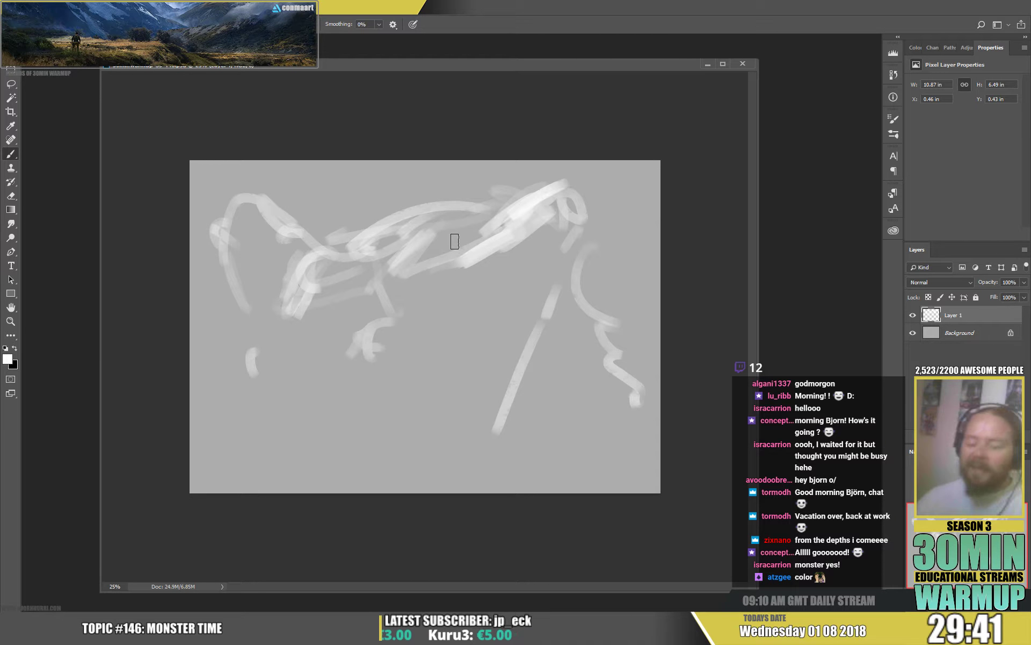
mouse_move(553, 199)
left_mouse_down()
mouse_move(557, 249)
mouse_move(492, 371)
left_mouse_up()
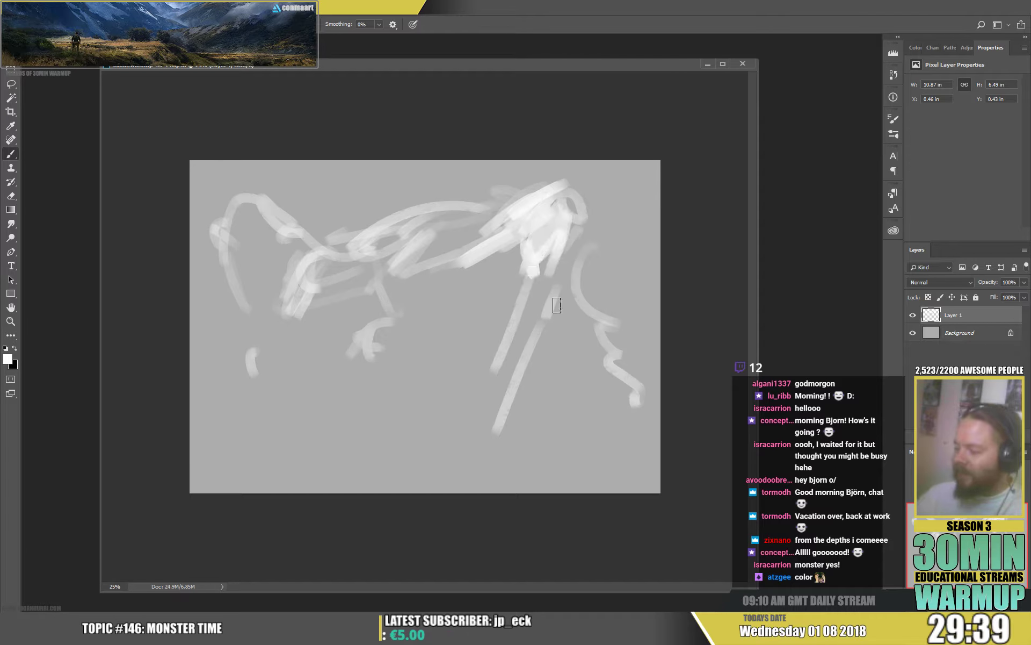
Step: Block in the shadowed hind legs, belly and far arm with dark strokes
key("x")
left_click_drag(473, 454, 534, 295)
mouse_move(521, 343)
left_mouse_down()
mouse_move(505, 399)
mouse_move(585, 327)
mouse_move(568, 336)
mouse_move(640, 386)
mouse_move(557, 267)
mouse_move(506, 314)
mouse_move(517, 304)
mouse_move(463, 289)
mouse_move(448, 326)
mouse_move(374, 367)
mouse_move(449, 318)
mouse_move(377, 347)
mouse_move(413, 348)
mouse_move(431, 332)
mouse_move(460, 260)
mouse_move(477, 261)
mouse_move(473, 296)
mouse_move(497, 267)
mouse_move(513, 266)
mouse_move(510, 294)
mouse_move(543, 294)
mouse_move(443, 316)
left_mouse_up()
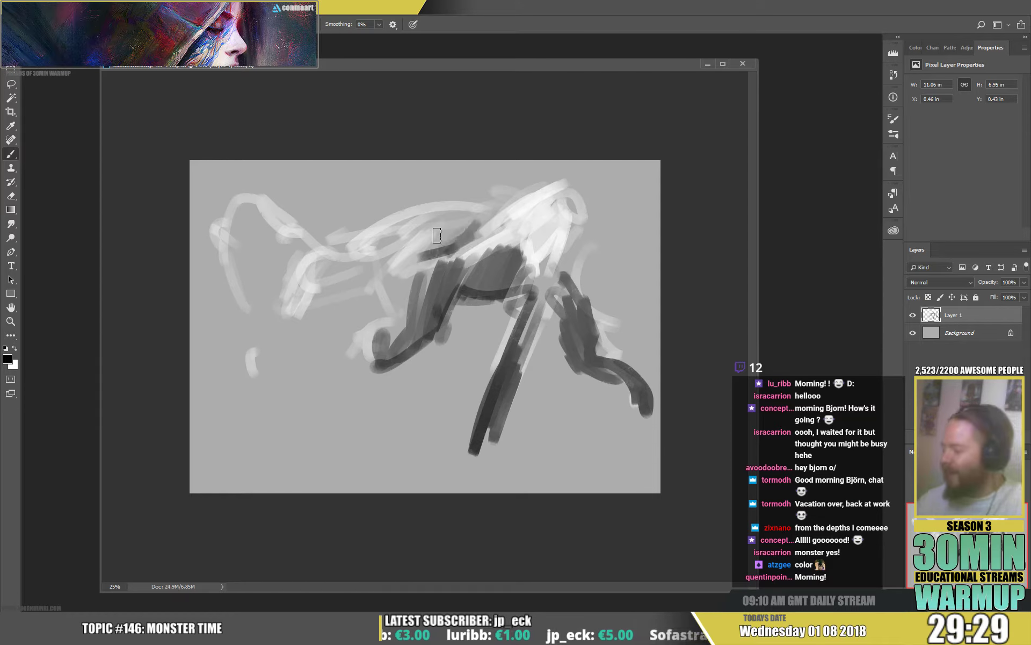
Step: Paint dark shadow strokes down the near front arm from the raised elbow to the hand
mouse_move(244, 220)
left_mouse_down()
mouse_move(274, 268)
mouse_move(228, 250)
left_mouse_up()
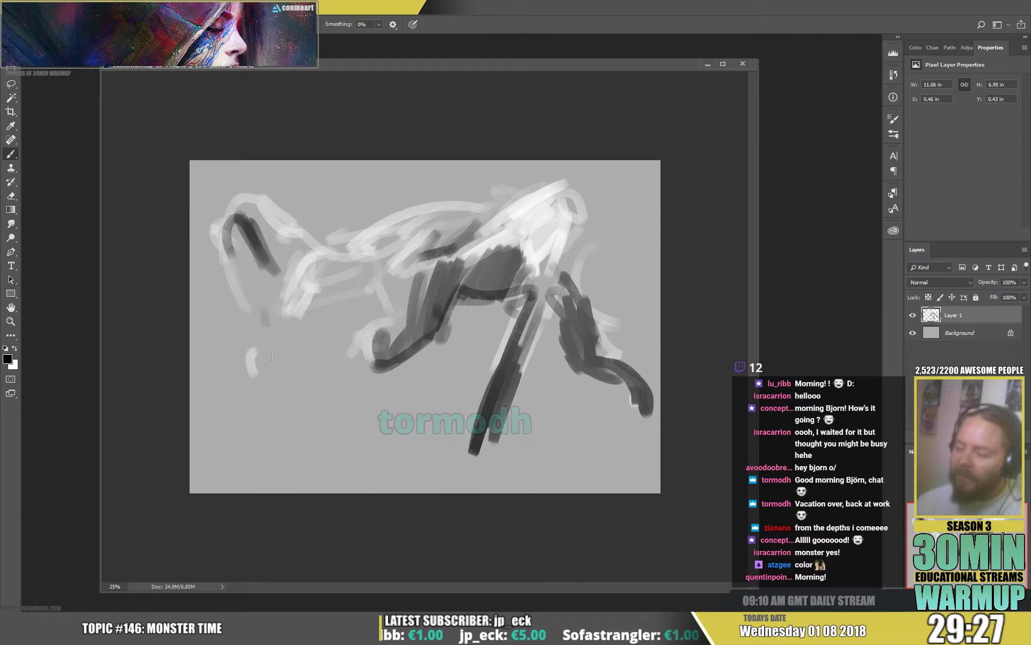
left_click_drag(255, 301, 262, 368)
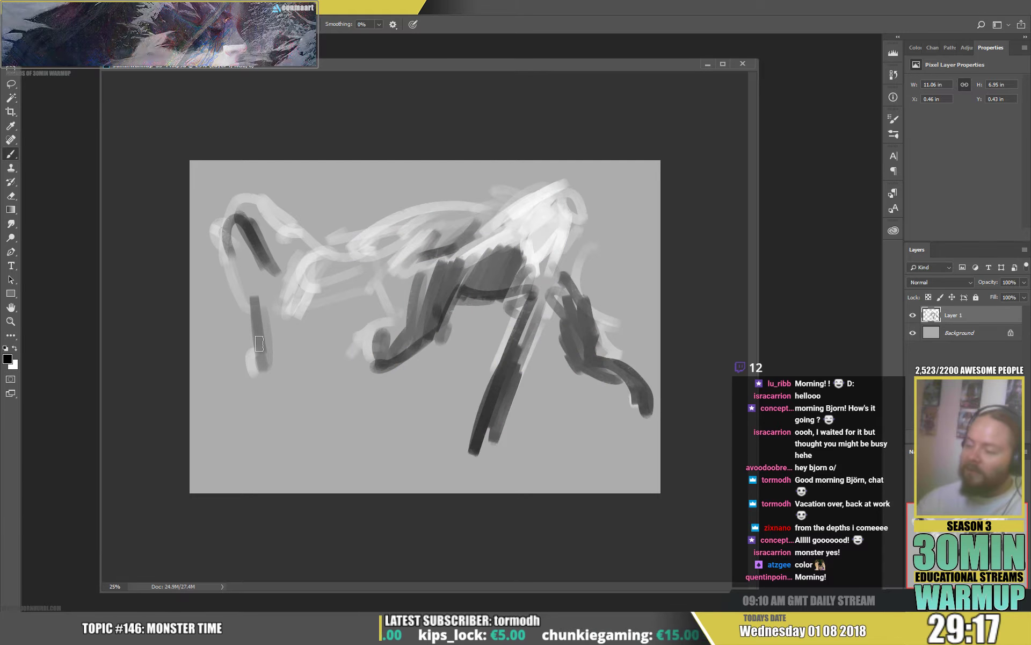
mouse_move(239, 232)
left_mouse_down()
mouse_move(248, 275)
mouse_move(259, 258)
mouse_move(238, 244)
mouse_move(267, 363)
left_mouse_up()
mouse_move(252, 310)
left_mouse_down()
mouse_move(267, 374)
mouse_move(286, 389)
mouse_move(259, 383)
left_mouse_up()
Step: Rough in the dark face, add two light spikes rising from the back, and brighten the torso with white strokes
mouse_move(264, 240)
left_mouse_down()
mouse_move(309, 307)
mouse_move(360, 314)
mouse_move(369, 277)
mouse_move(409, 298)
mouse_move(376, 272)
mouse_move(375, 287)
mouse_move(370, 264)
mouse_move(346, 281)
mouse_move(362, 250)
mouse_move(329, 260)
mouse_move(350, 247)
mouse_move(300, 289)
mouse_move(344, 248)
mouse_move(363, 257)
mouse_move(355, 278)
mouse_move(358, 256)
mouse_move(330, 241)
mouse_move(346, 233)
mouse_move(317, 236)
mouse_move(346, 217)
mouse_move(355, 232)
mouse_move(343, 220)
mouse_move(403, 168)
left_mouse_up()
key("x")
mouse_move(477, 192)
left_mouse_down()
mouse_move(461, 229)
mouse_move(476, 182)
mouse_move(449, 221)
left_mouse_up()
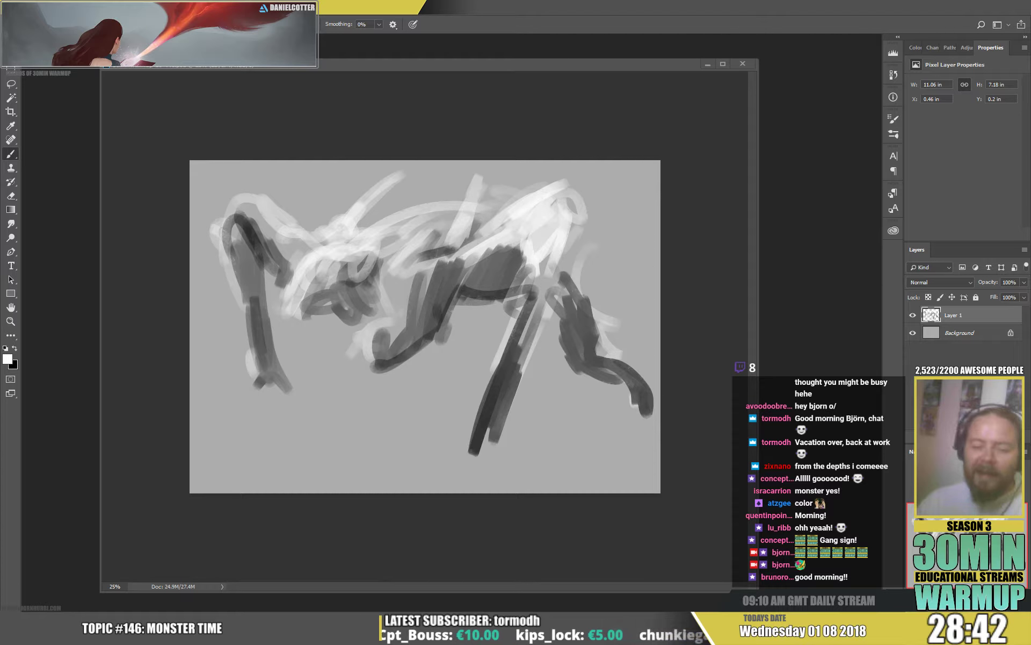
mouse_move(469, 267)
left_mouse_down()
mouse_move(504, 254)
mouse_move(449, 272)
mouse_move(501, 250)
mouse_move(424, 265)
mouse_move(407, 246)
left_mouse_up()
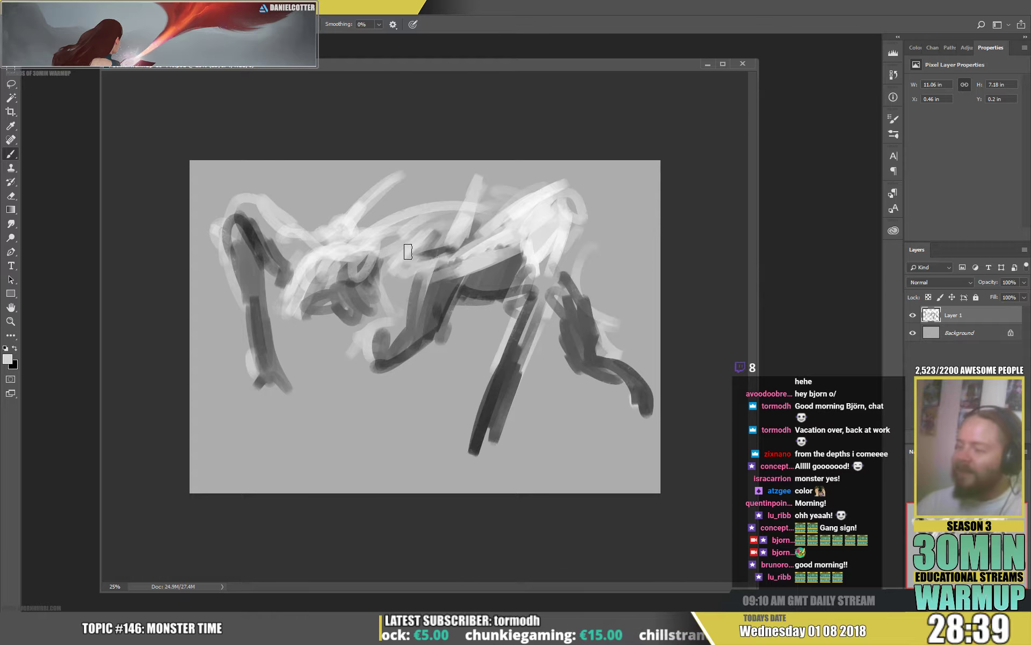
Step: Darken the two long back spikes toward their tips and blend the rear one into the torso with sampled greys
key("x")
left_click_drag(407, 173, 362, 221)
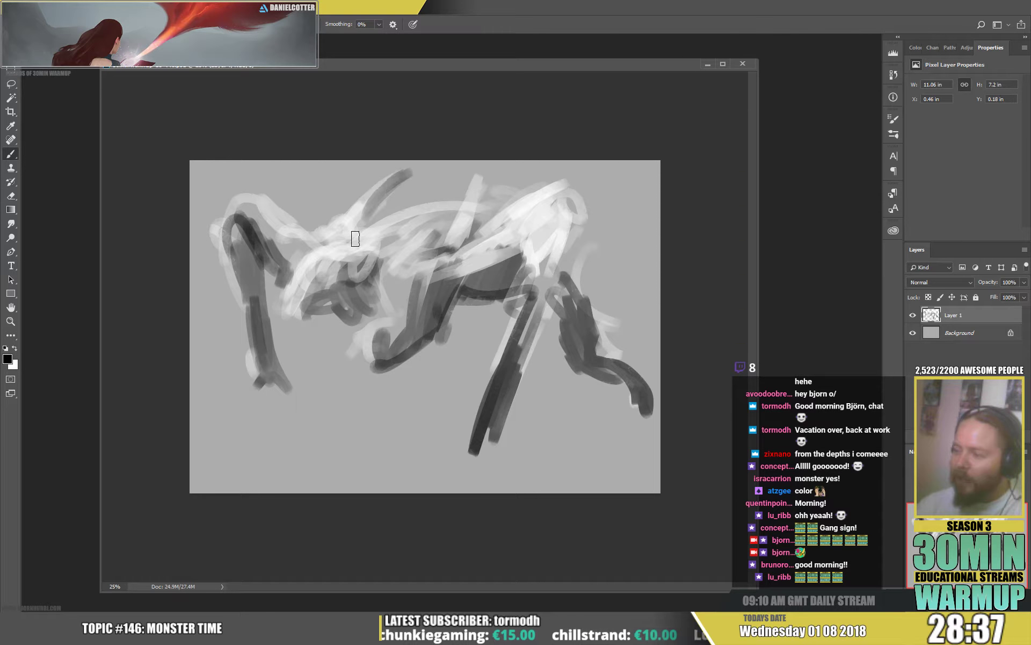
left_click_drag(487, 172, 465, 222)
left_click(474, 211, "alt")
key("x")
left_click(474, 192, "alt")
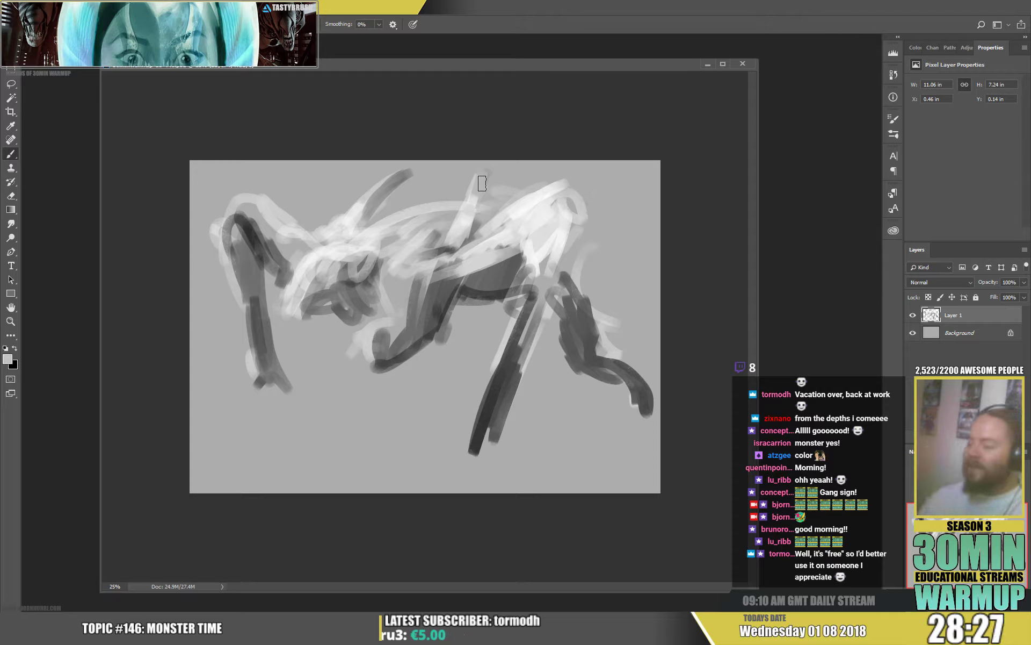
left_click(460, 236, "alt")
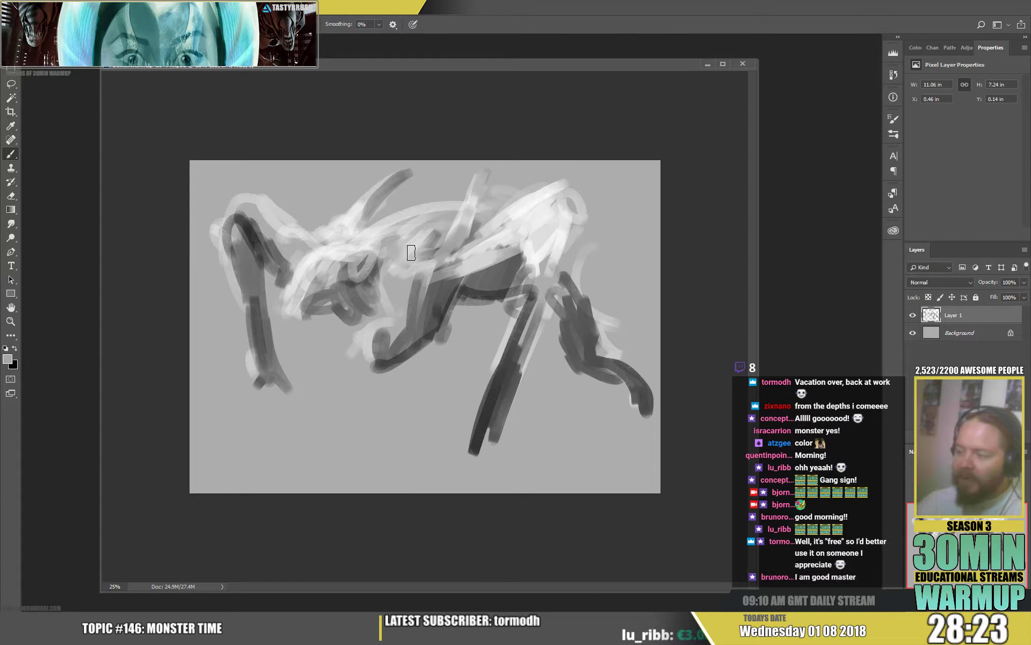
Step: Paint smaller light spikes between the two long ones, shade them with sampled greys, and clean up their edges
left_click(417, 236, "alt")
mouse_move(398, 224)
left_mouse_down()
mouse_move(384, 230)
mouse_move(426, 168)
mouse_move(419, 212)
mouse_move(454, 188)
left_mouse_up()
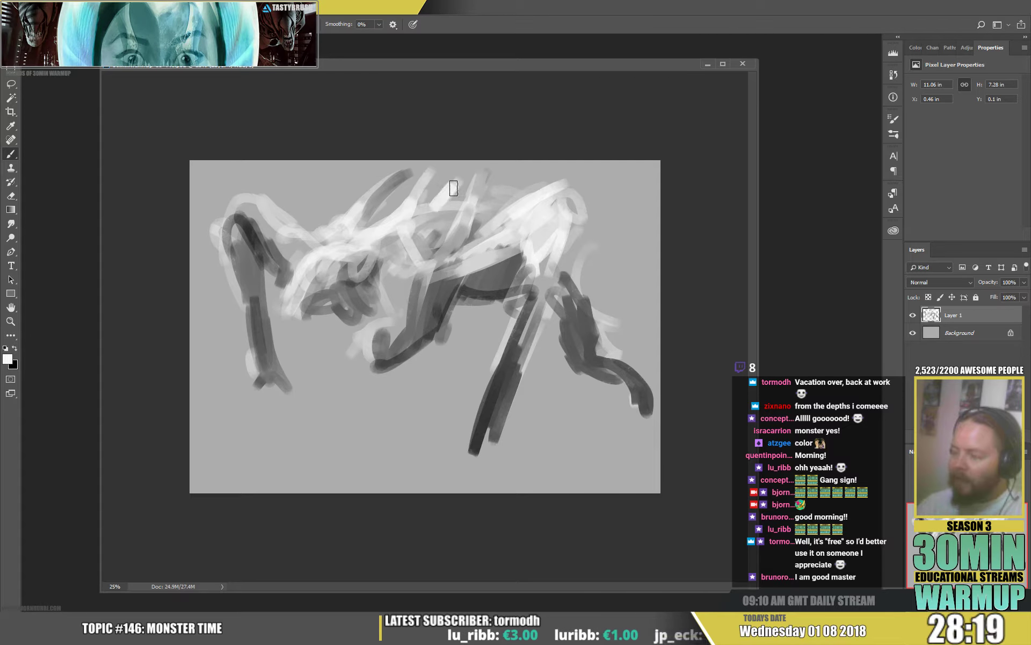
left_click(450, 206, "alt")
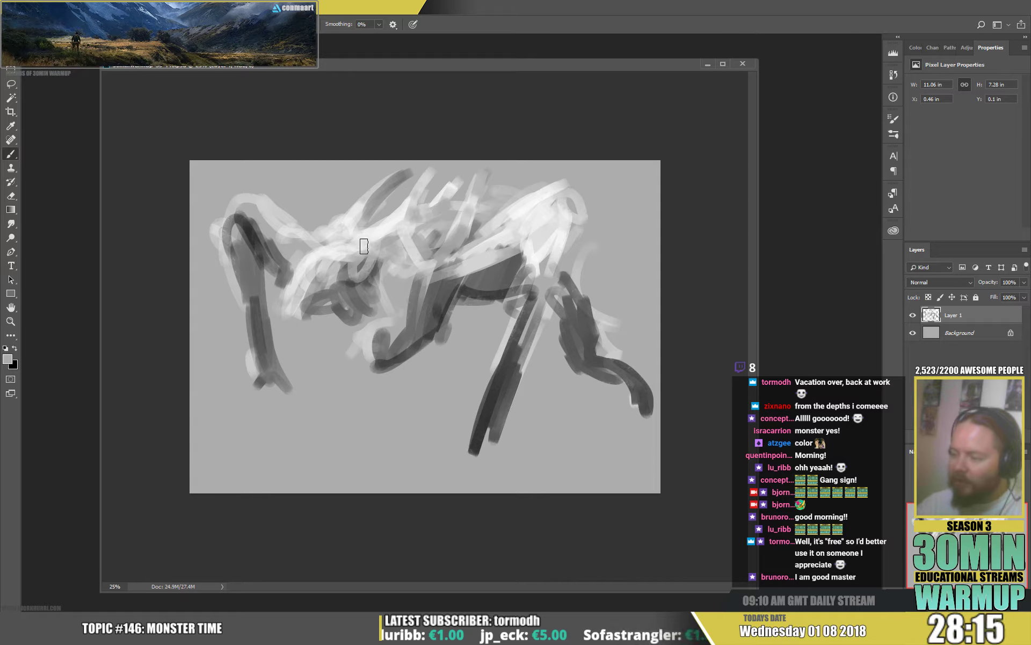
left_click(387, 235, "alt")
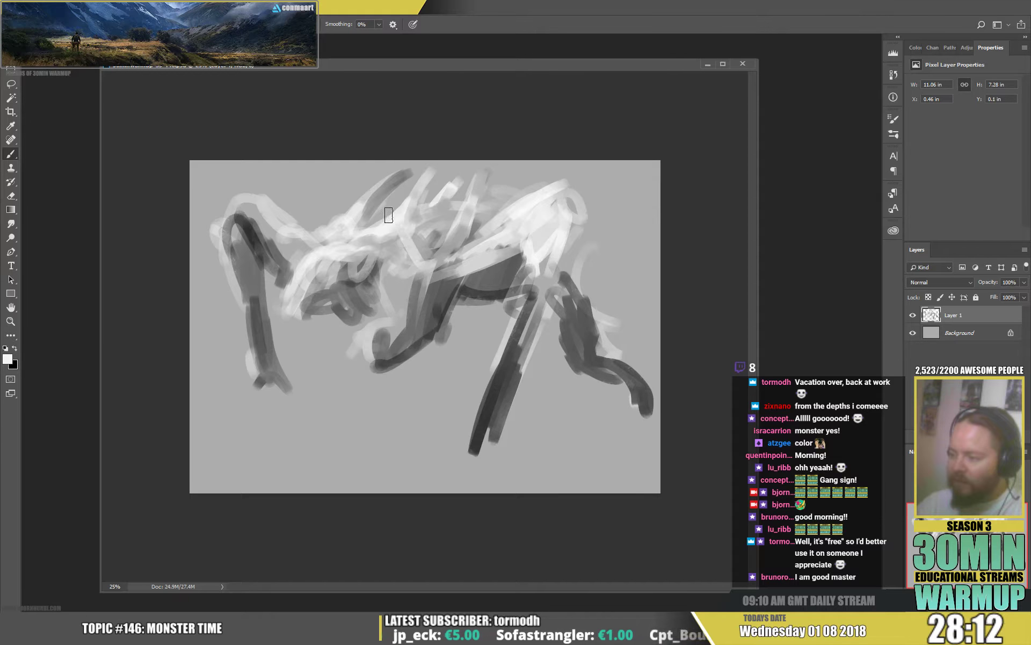
key("e")
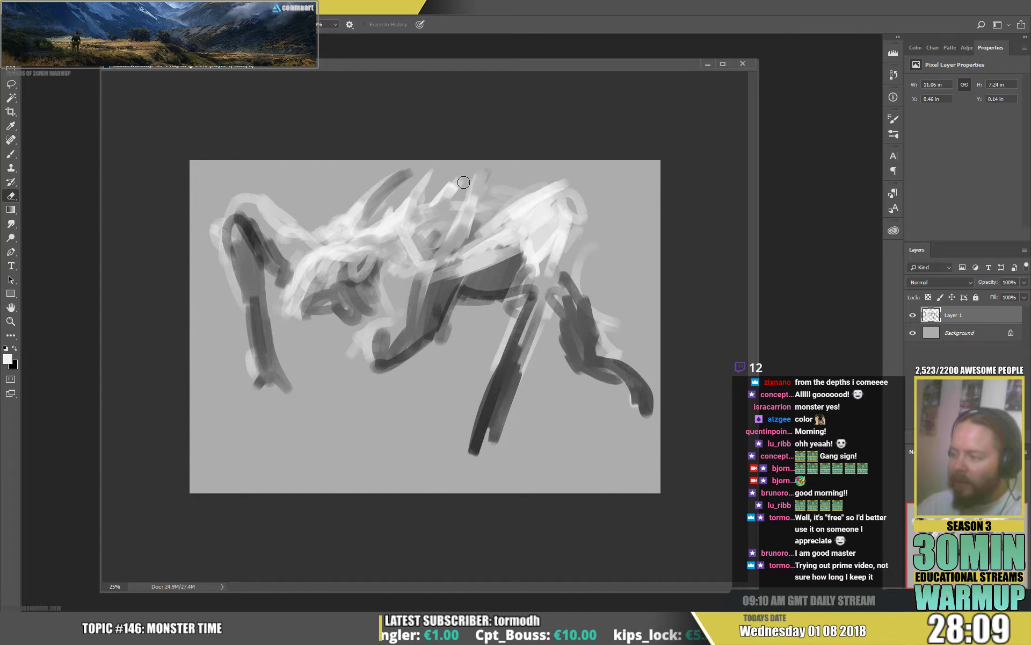
key("b")
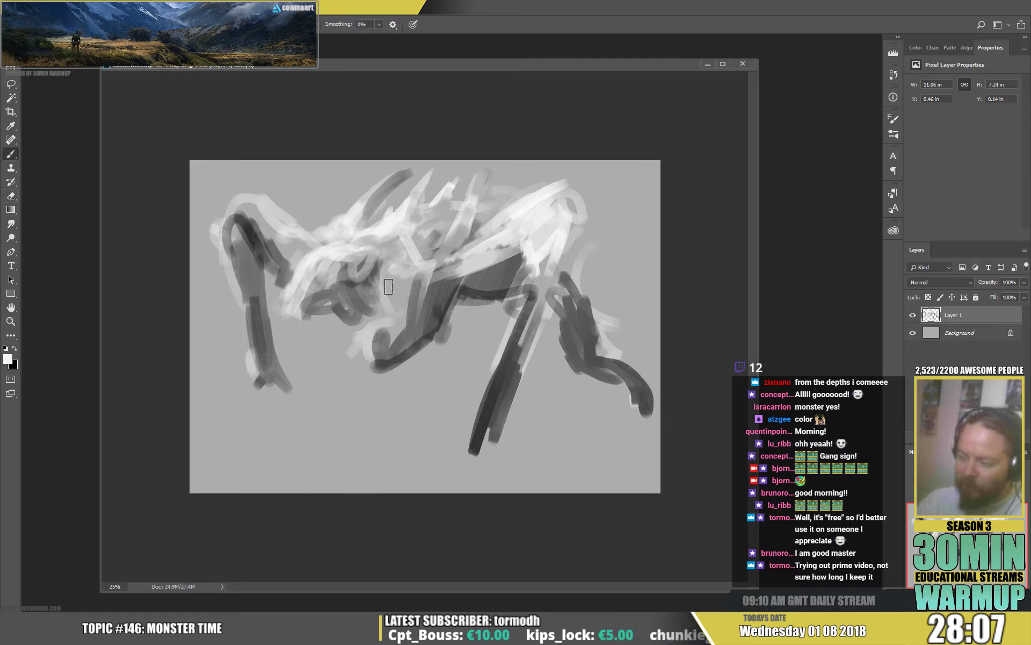
Step: Shape the monster's head with an open dark mouth, a lower jaw and grey shading around the cheek
left_click_drag(385, 286, 376, 321)
left_click(352, 293, "alt")
left_click_drag(299, 324, 304, 334)
left_click_drag(321, 347, 344, 346)
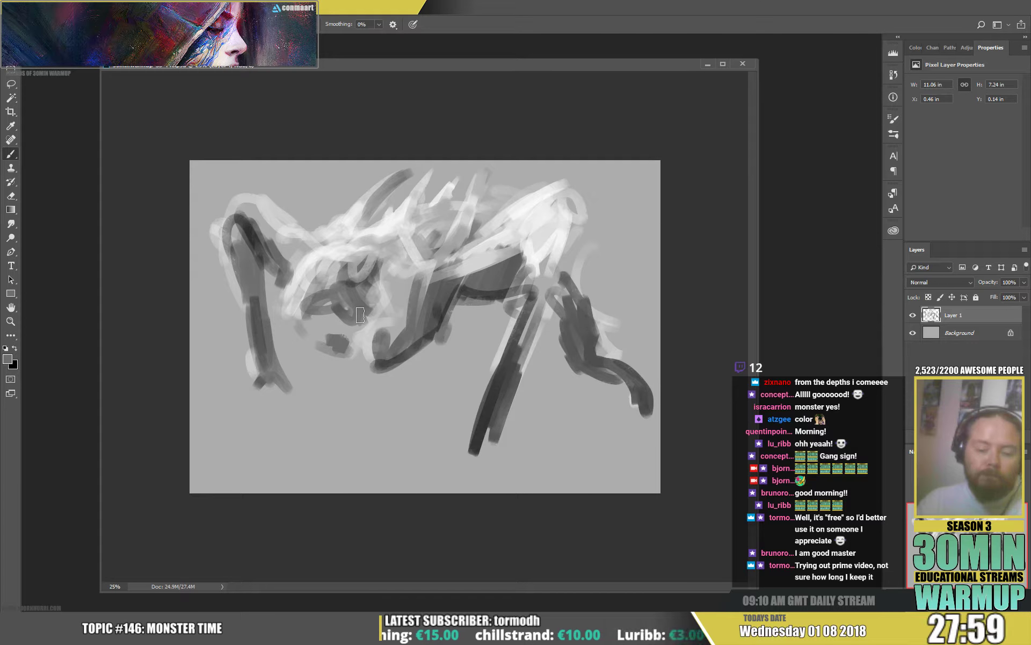
mouse_move(321, 339)
left_mouse_down()
mouse_move(355, 356)
mouse_move(367, 329)
mouse_move(360, 342)
mouse_move(307, 334)
mouse_move(321, 346)
mouse_move(380, 296)
mouse_move(319, 308)
mouse_move(340, 322)
left_mouse_up()
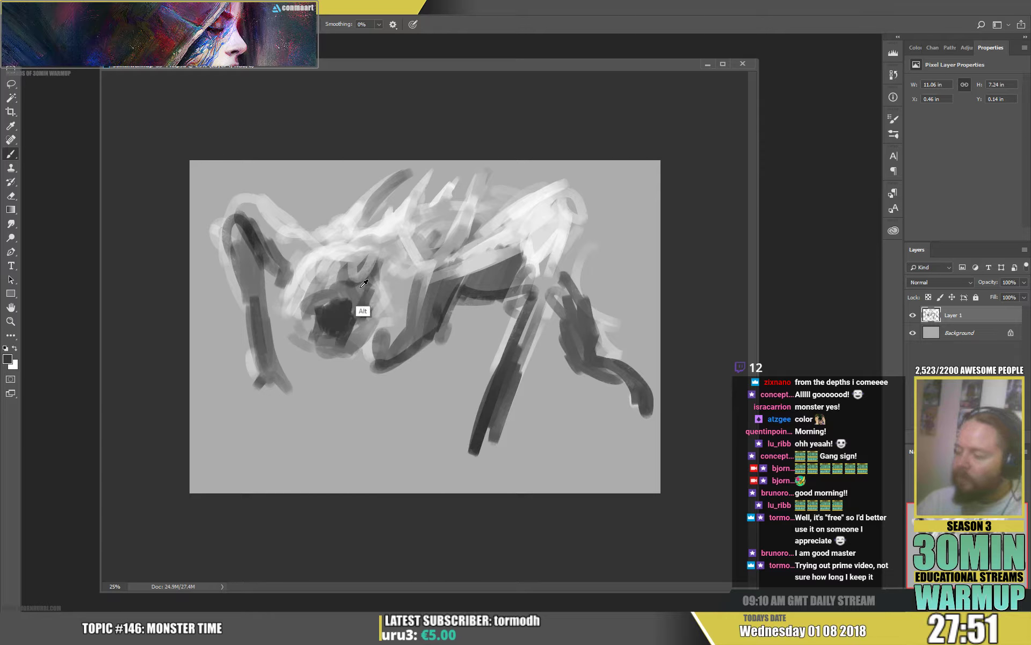
left_click(357, 312, "alt")
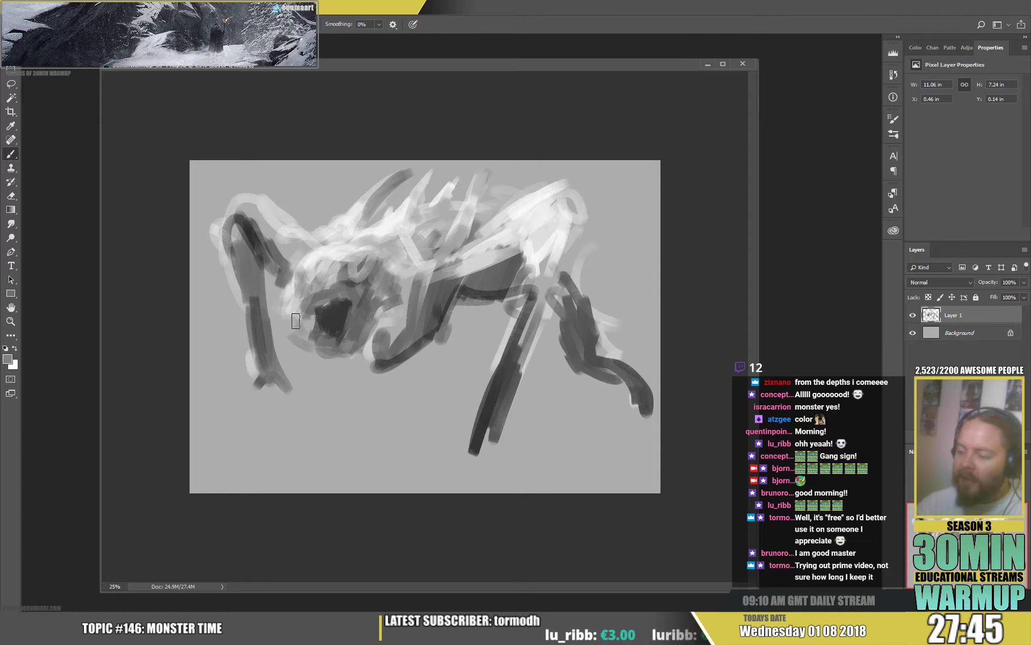
Step: Strengthen the near front arm with dark strokes and extend it into a wrist and a clawed hand on the ground
mouse_move(239, 218)
left_mouse_down()
mouse_move(277, 241)
mouse_move(239, 211)
mouse_move(257, 221)
mouse_move(227, 215)
mouse_move(226, 257)
mouse_move(241, 264)
mouse_move(258, 251)
mouse_move(250, 250)
mouse_move(262, 329)
mouse_move(239, 231)
mouse_move(281, 397)
left_mouse_up()
key("d")
mouse_move(248, 291)
left_mouse_down()
mouse_move(278, 381)
mouse_move(271, 410)
mouse_move(284, 417)
mouse_move(254, 430)
mouse_move(240, 419)
mouse_move(236, 429)
mouse_move(287, 430)
left_mouse_up()
left_click_drag(236, 225, 261, 258)
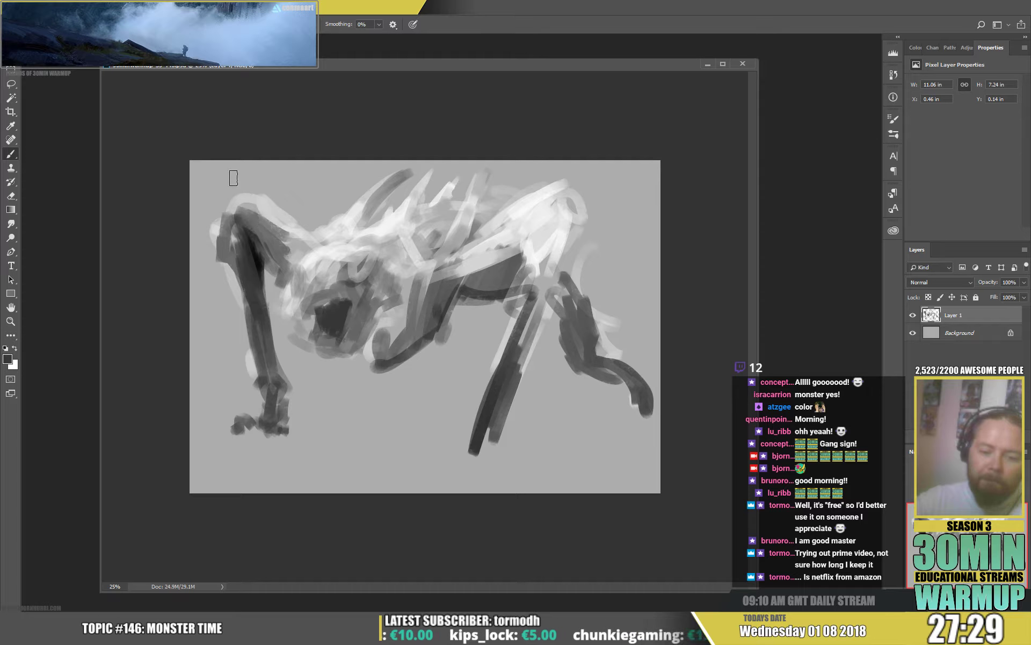
Step: Model the near upper arm and shoulder beside the head with light and dark greys sampled from the painting
left_click(247, 208, "alt")
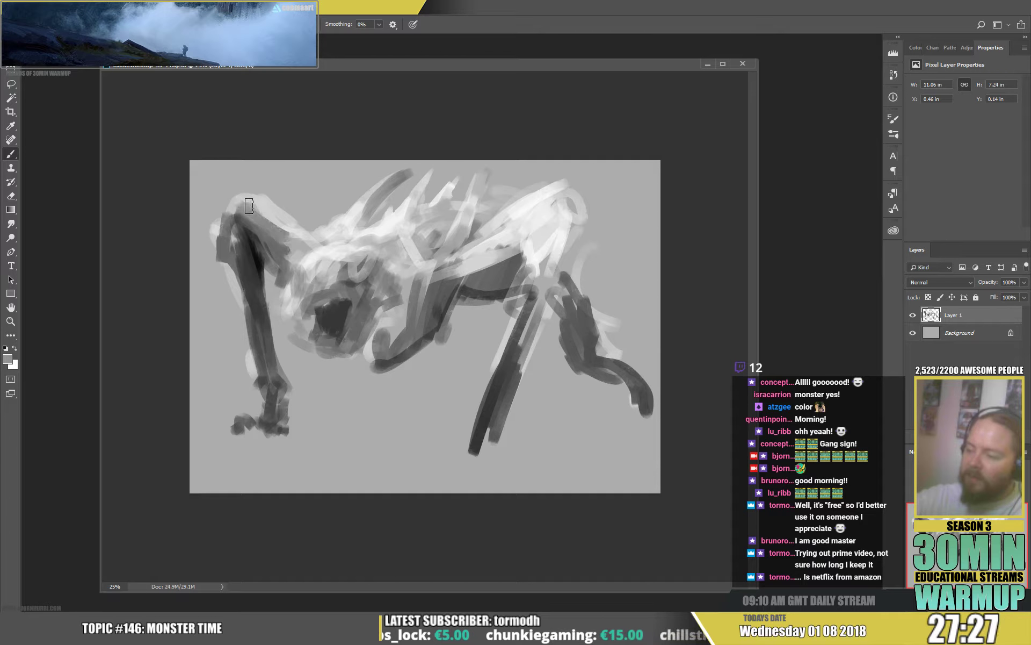
mouse_move(249, 206)
left_mouse_down()
mouse_move(279, 246)
mouse_move(282, 237)
left_mouse_up()
mouse_move(241, 210)
left_mouse_down()
mouse_move(292, 256)
mouse_move(263, 242)
mouse_move(301, 216)
mouse_move(318, 265)
mouse_move(310, 249)
mouse_move(302, 257)
mouse_move(324, 242)
mouse_move(308, 256)
left_mouse_up()
left_click(274, 251, "alt")
left_click(312, 261, "alt")
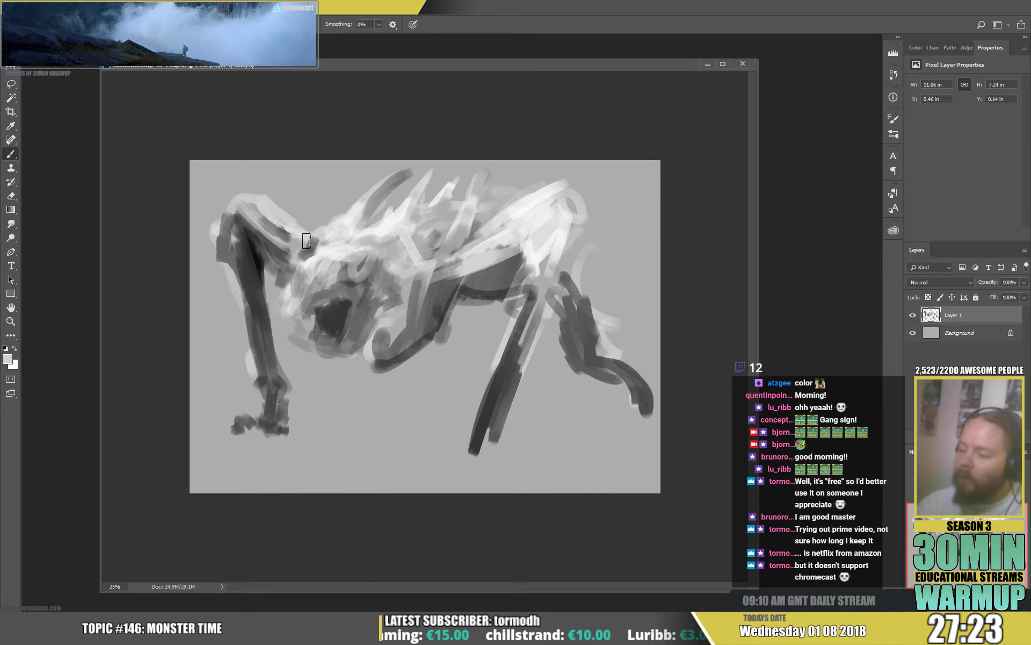
left_click(311, 280, "alt")
left_click(295, 248, "alt")
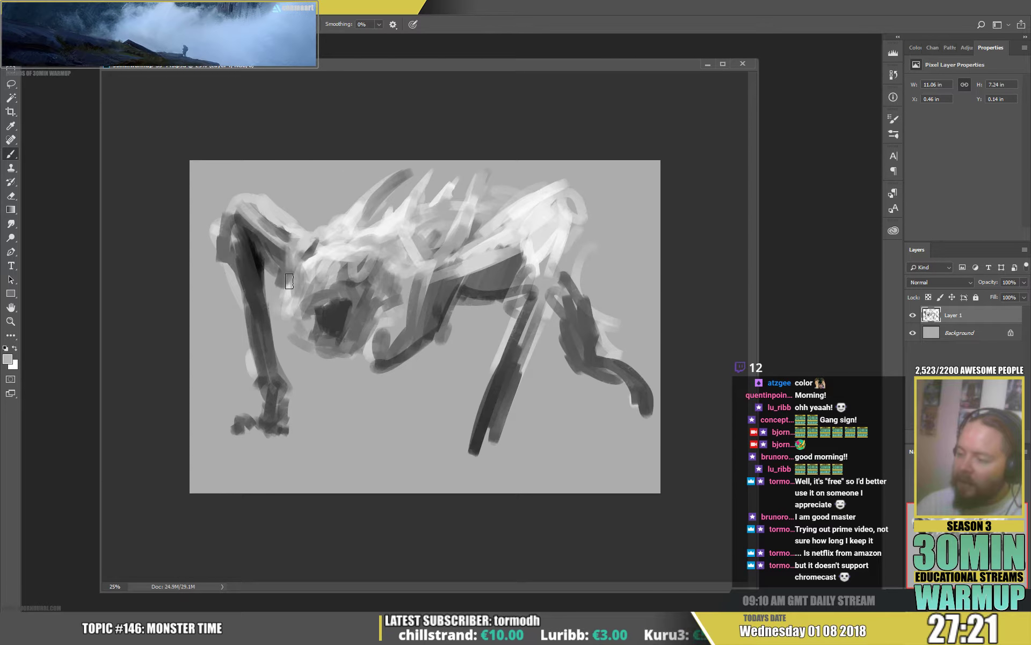
Step: Refine the underside of the upper arm and the inner elbow with sampled greys
left_click(271, 250, "alt")
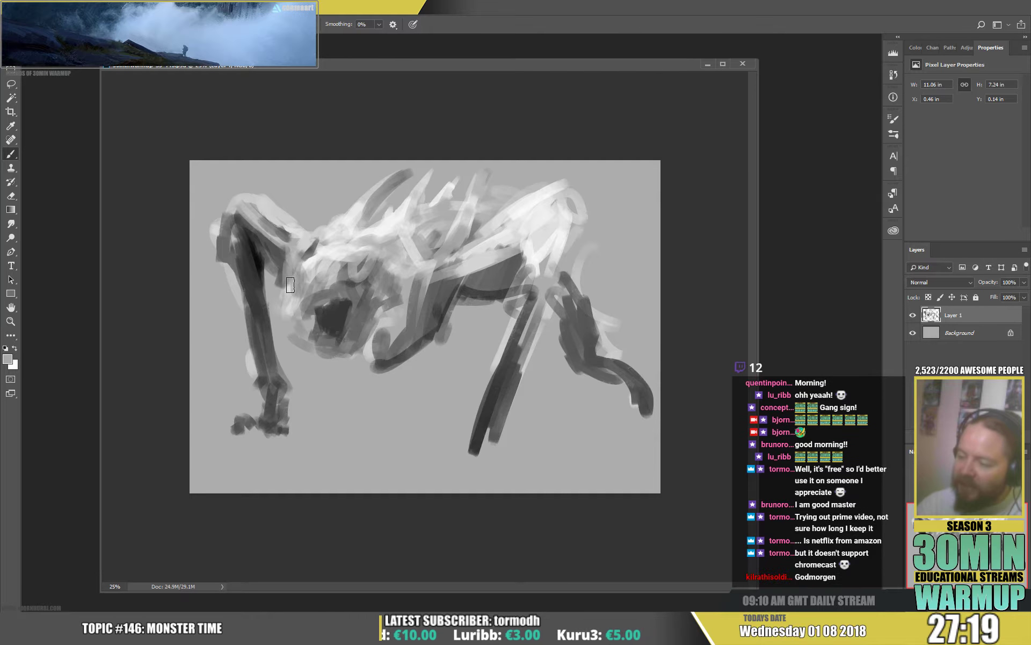
left_click_drag(284, 263, 286, 286)
mouse_move(247, 240)
left_mouse_down()
mouse_move(278, 269)
mouse_move(262, 240)
left_mouse_up()
left_click(285, 240, "alt")
Step: Paint two pointed grey spikes on the raised elbow and touch up the shoulder with a sampled light tone
left_click(242, 218, "alt")
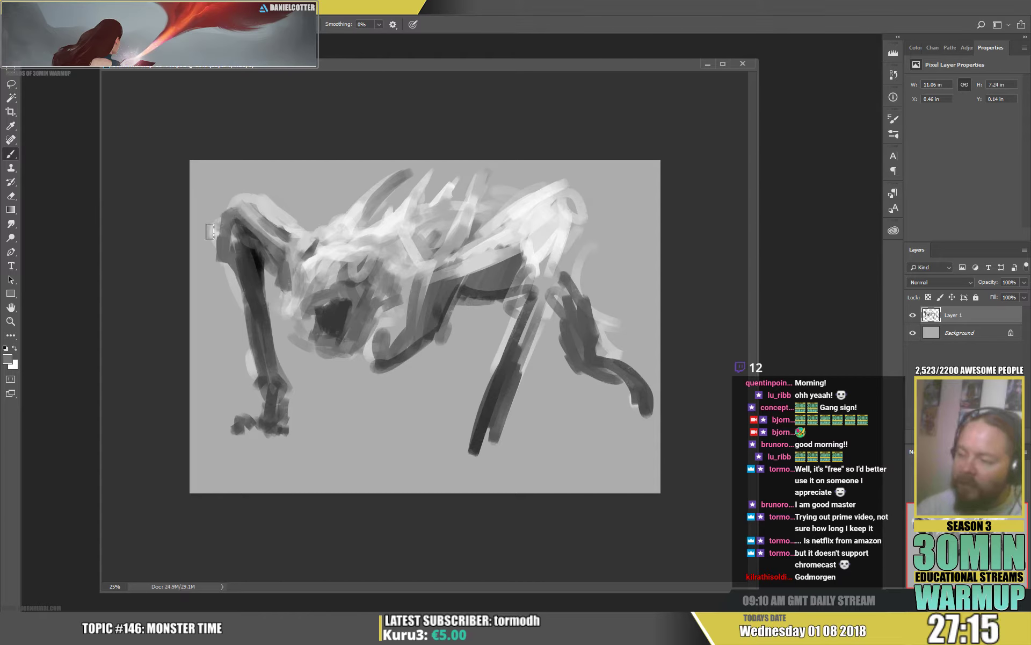
mouse_move(202, 197)
left_mouse_down()
mouse_move(214, 243)
mouse_move(207, 212)
mouse_move(224, 232)
mouse_move(236, 177)
left_mouse_up()
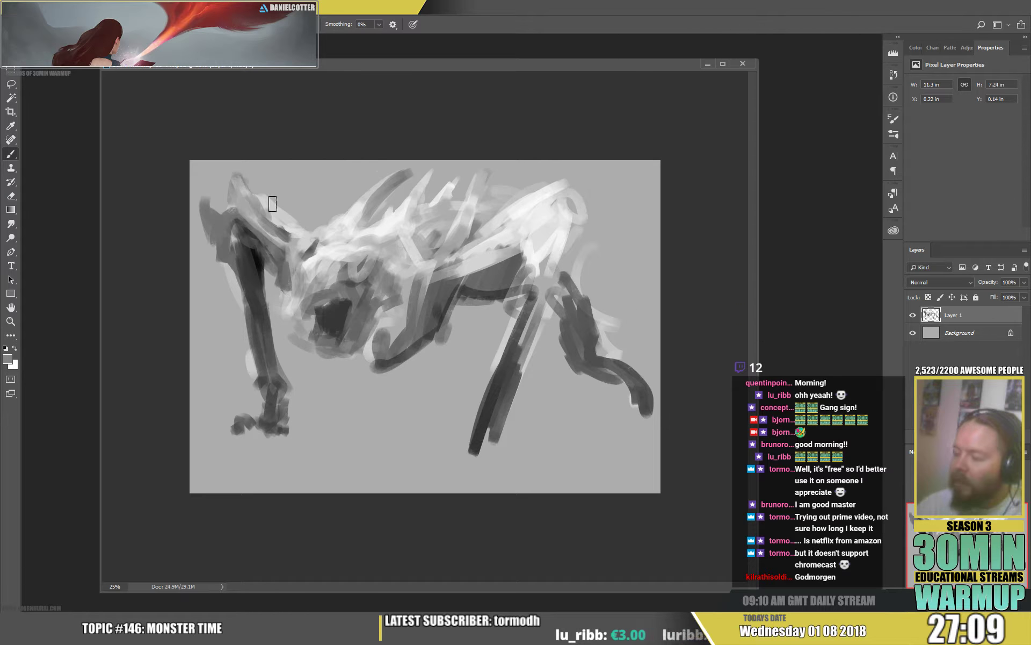
left_click(294, 230, "alt")
mouse_move(285, 230)
left_mouse_down()
mouse_move(334, 233)
mouse_move(295, 239)
left_mouse_up()
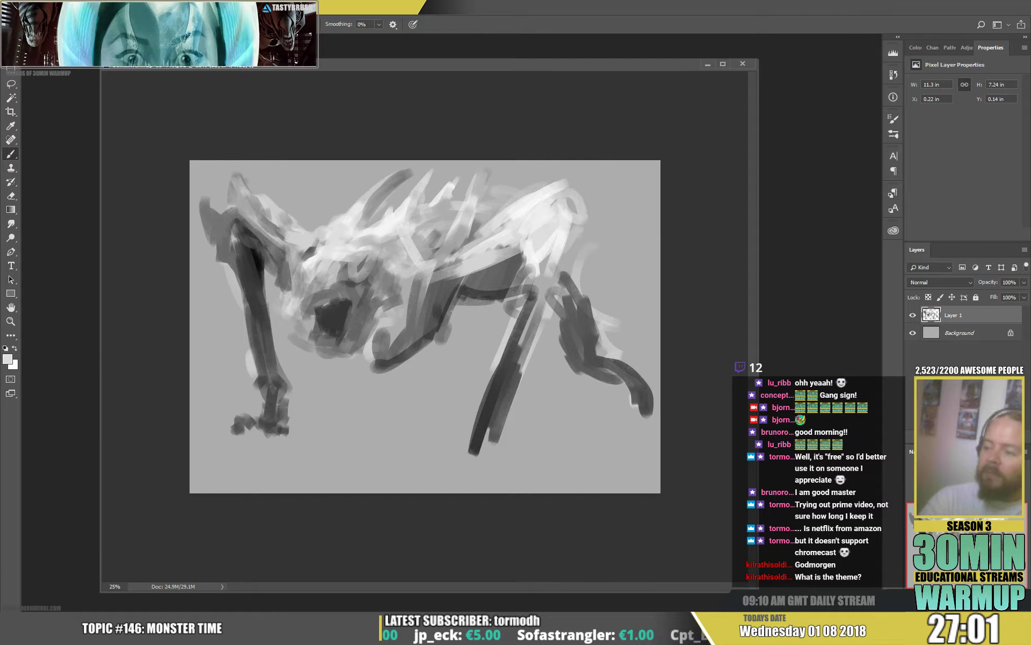
Step: Flip the canvas horizontally to check the monster's shapes from the mirrored side
left_click(66, 7)
mouse_move(129, 110)
left_click(236, 154)
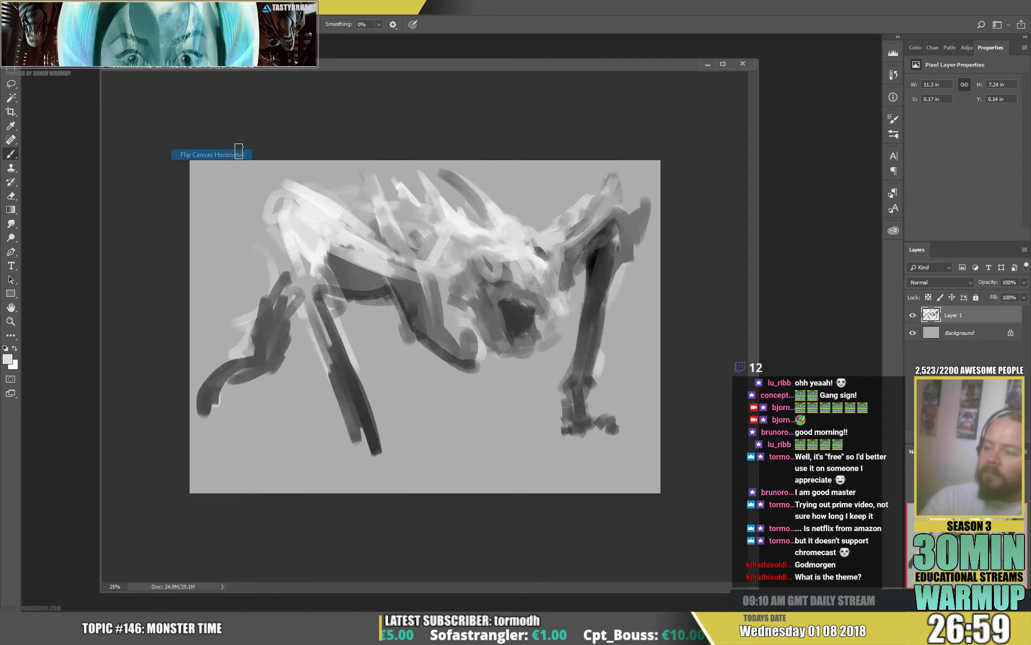
Step: Darken the edge above the belly with sampled greys and repaint the far front forearm with a curled end, erasing the old stray strokes
left_click(354, 266, "alt")
mouse_move(320, 243)
left_mouse_down()
mouse_move(439, 304)
mouse_move(415, 279)
left_mouse_up()
left_click(401, 277, "alt")
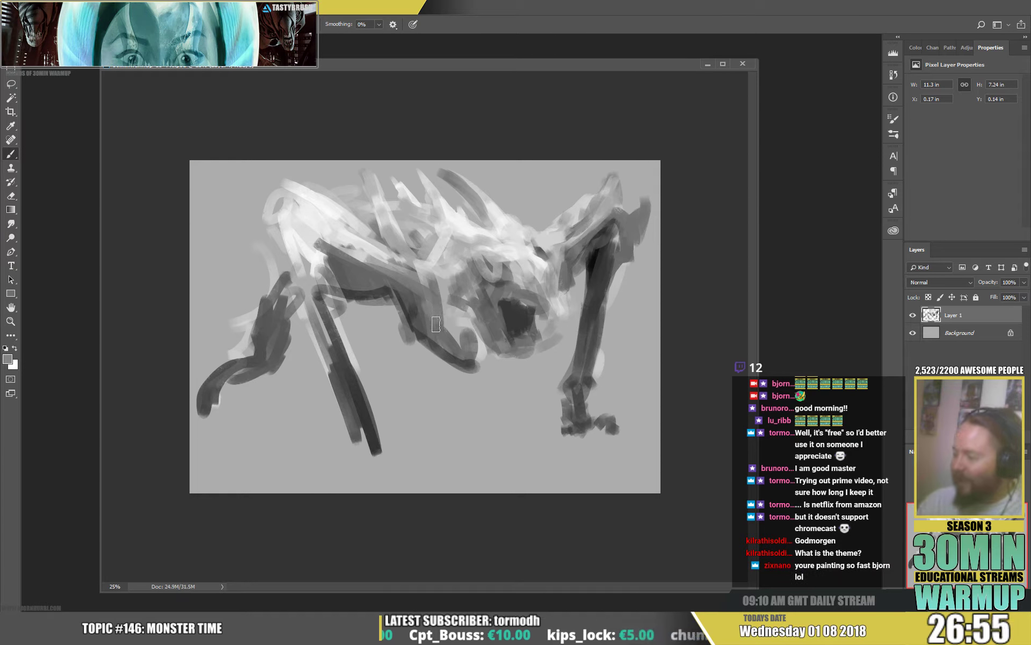
mouse_move(408, 325)
left_mouse_down()
mouse_move(449, 381)
mouse_move(484, 391)
mouse_move(449, 363)
mouse_move(445, 340)
mouse_move(471, 348)
left_mouse_up()
key("e")
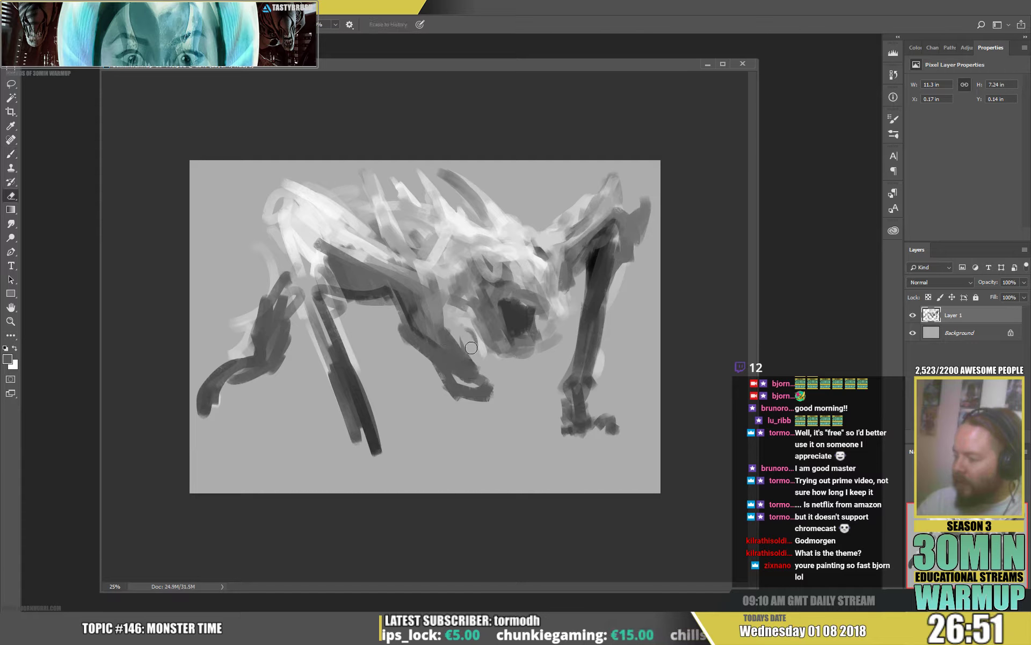
key("b")
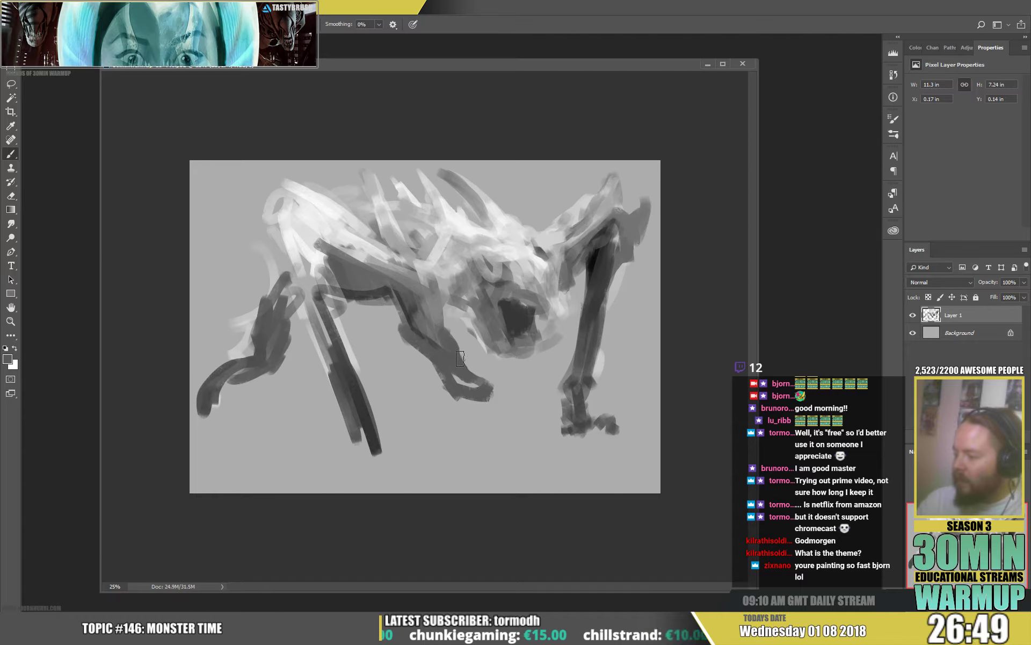
Step: Paint a hatched black shadow behind the jaw and a short dark grey limb stroke beneath the chin
mouse_move(451, 323)
left_mouse_down()
mouse_move(463, 323)
mouse_move(448, 315)
mouse_move(468, 331)
left_mouse_up()
key("d")
mouse_move(543, 356)
left_mouse_down()
mouse_move(527, 377)
mouse_move(542, 380)
mouse_move(563, 323)
left_mouse_up()
left_click(552, 351, "alt")
left_click(519, 349, "alt")
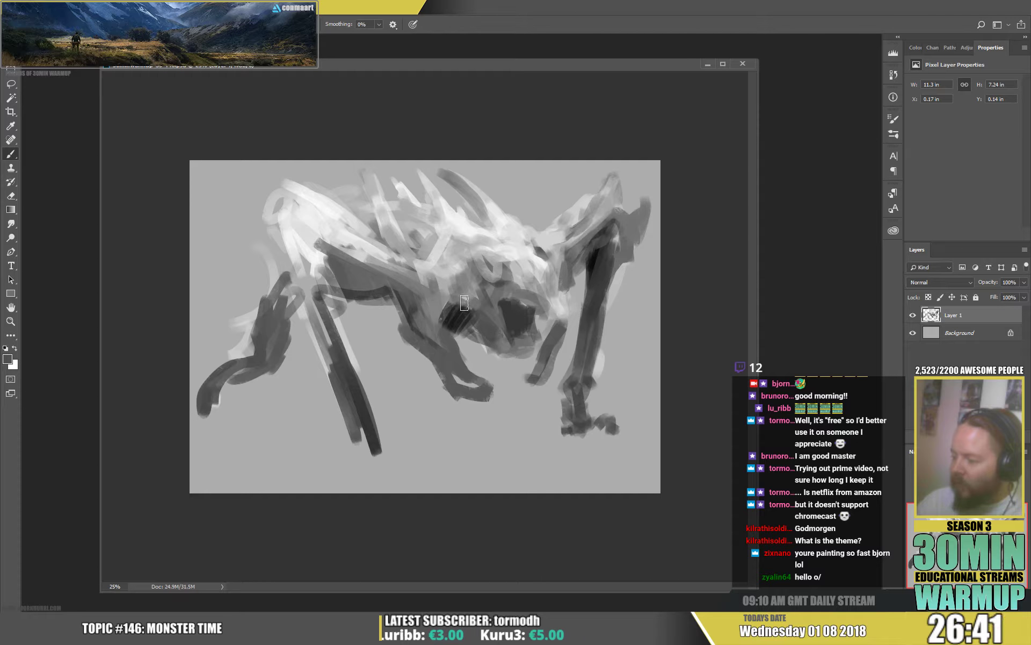
Step: Remodel the jaw, mouth and brow of the head with sampled light and dark greys
left_click(466, 309, "alt")
mouse_move(460, 295)
left_mouse_down()
mouse_move(499, 322)
mouse_move(488, 297)
mouse_move(496, 334)
mouse_move(485, 323)
mouse_move(522, 356)
left_mouse_up()
left_click(484, 323, "alt")
mouse_move(499, 296)
left_mouse_down()
mouse_move(520, 246)
mouse_move(483, 290)
mouse_move(473, 280)
mouse_move(557, 306)
mouse_move(545, 293)
mouse_move(566, 315)
left_mouse_up()
left_click(490, 251, "alt")
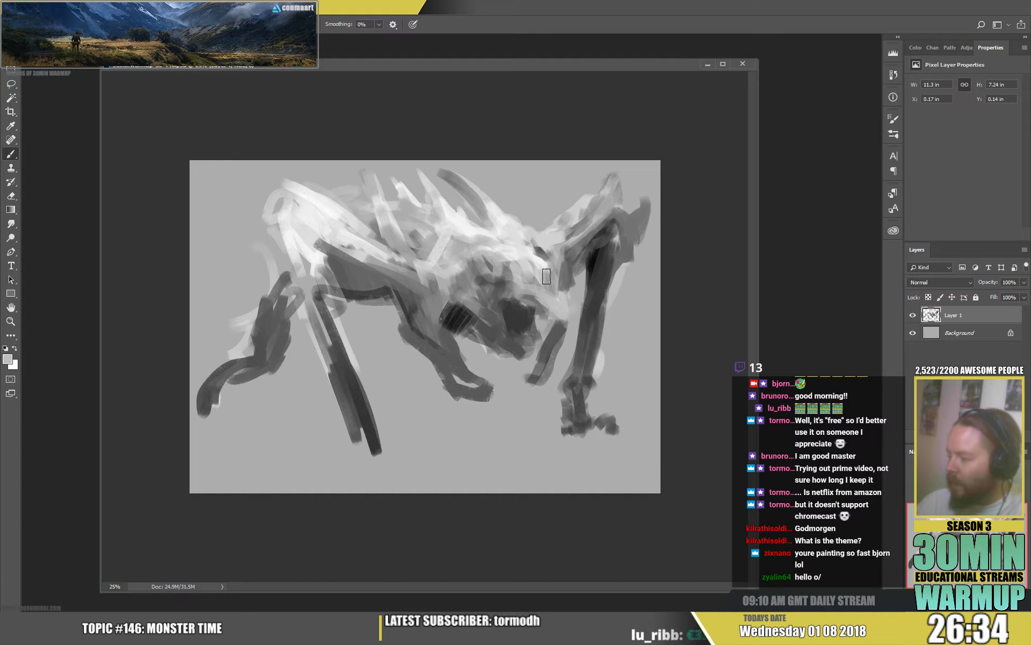
left_click(556, 316, "alt")
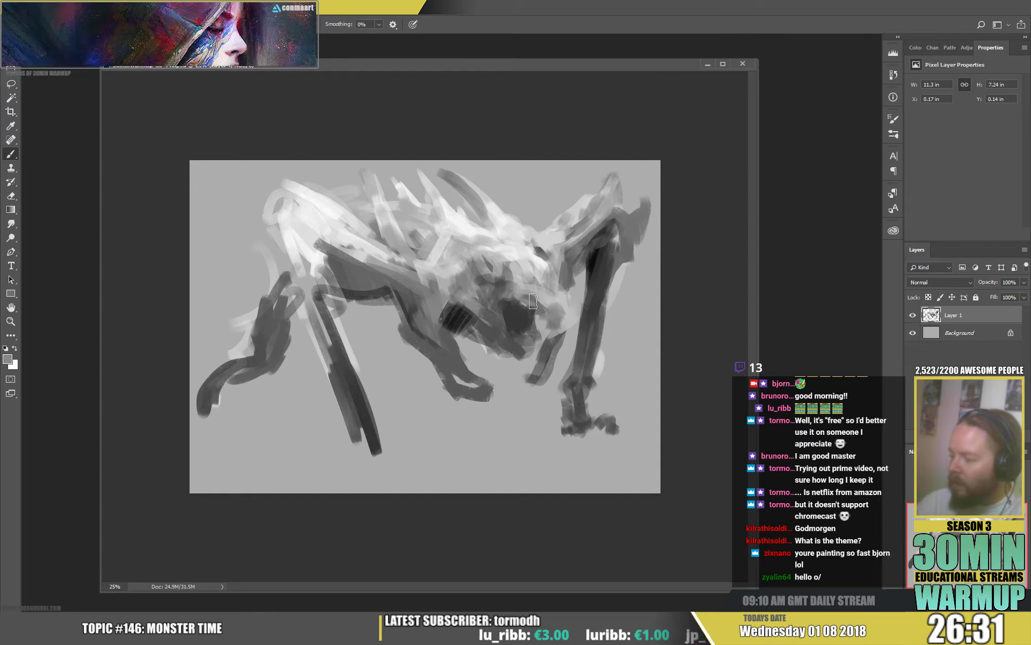
mouse_move(493, 289)
left_mouse_down()
mouse_move(559, 295)
mouse_move(540, 282)
mouse_move(532, 290)
left_mouse_up()
left_click(543, 253, "alt")
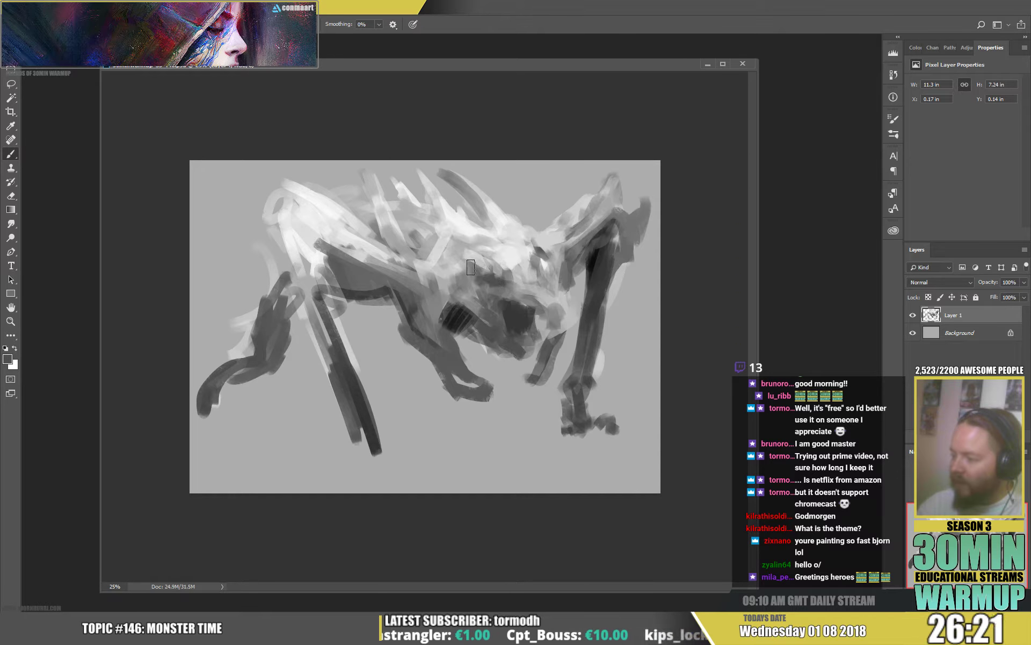
Step: Refine the neck, the far shoulder and the upper arm behind the head with sampled light and dark greys
mouse_move(438, 231)
left_mouse_down()
mouse_move(448, 227)
mouse_move(474, 259)
left_mouse_up()
left_click(472, 240, "alt")
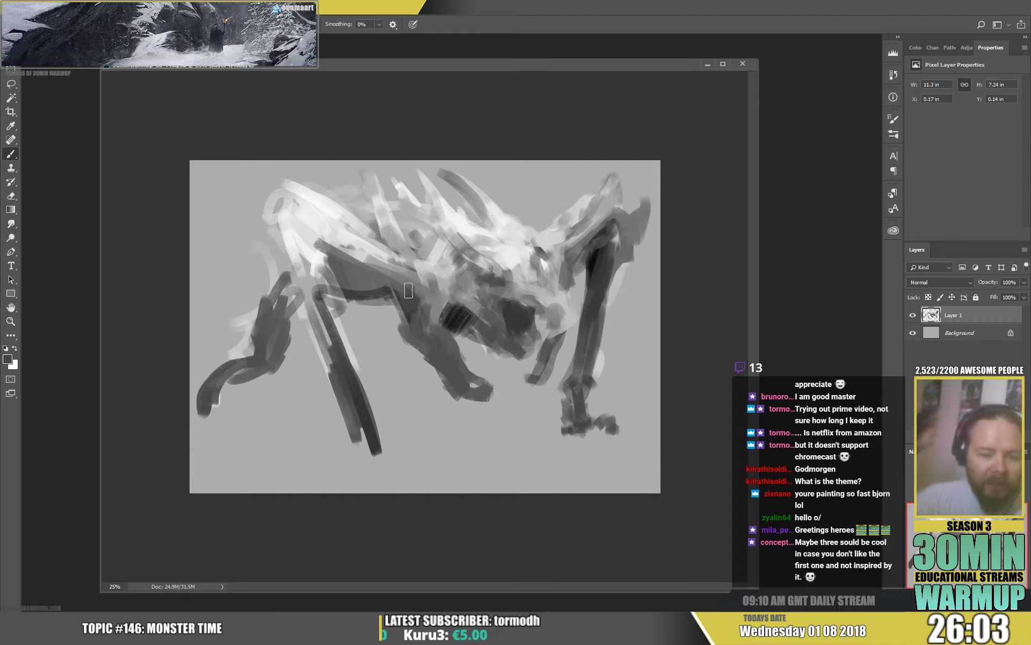
key("alt")
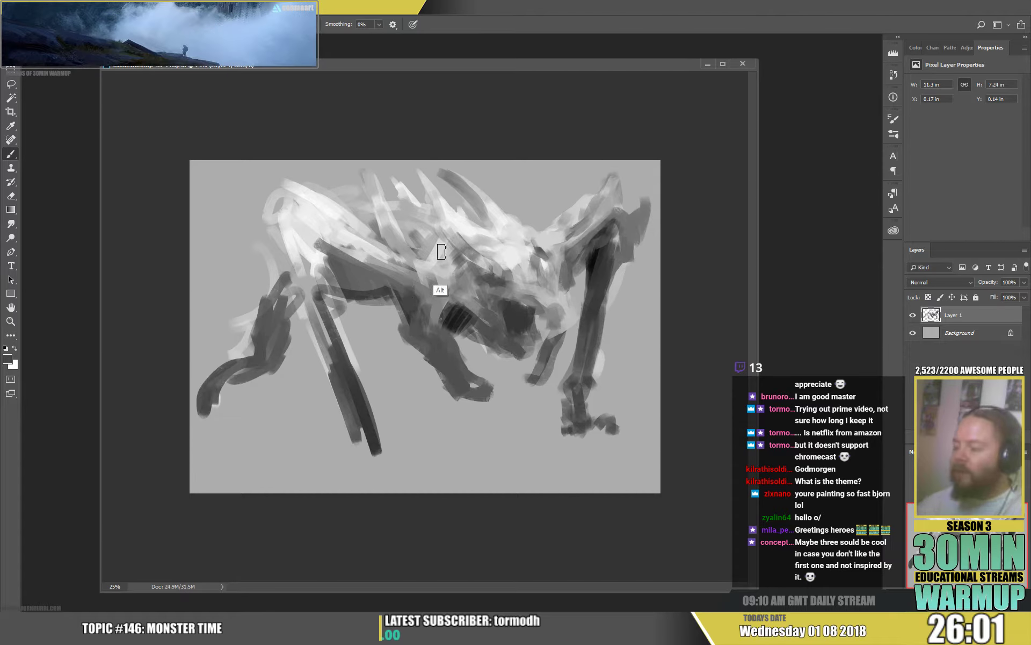
left_click(418, 263, "alt")
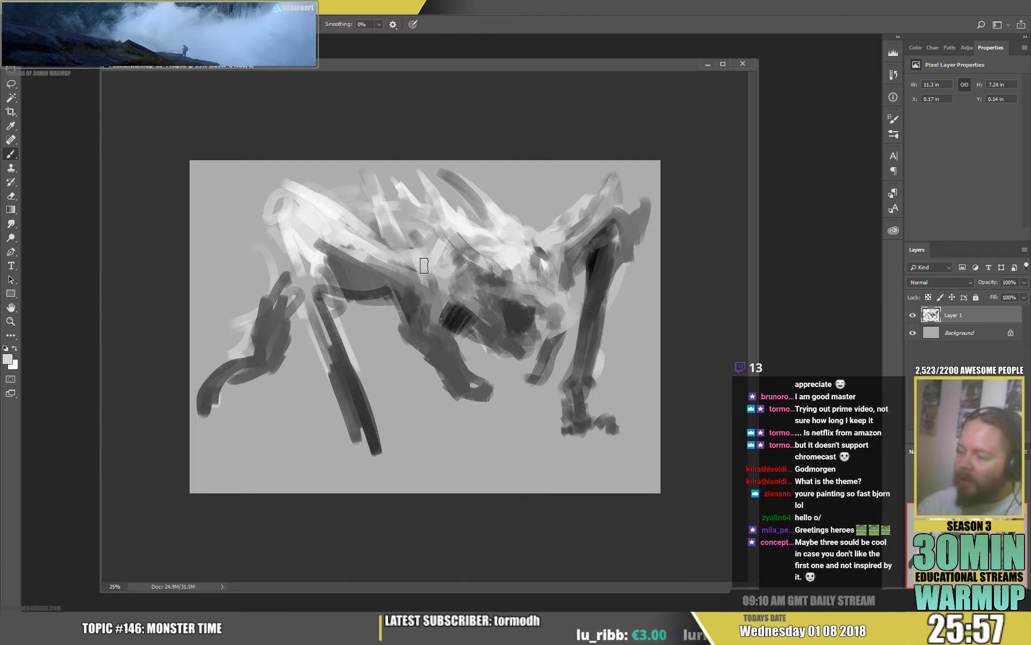
left_click(434, 285, "alt")
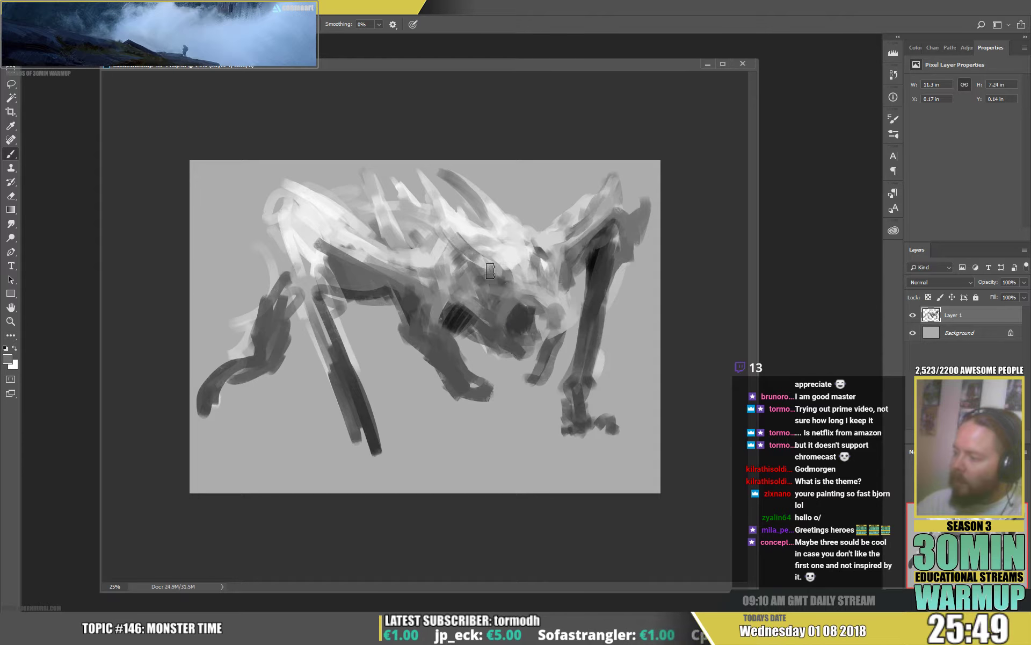
Step: Model the near front forearm from the raised elbow to the wrist with sampled mid-grey strokes
left_click(620, 242, "alt")
mouse_move(627, 220)
left_mouse_down()
mouse_move(619, 262)
mouse_move(599, 294)
mouse_move(606, 265)
mouse_move(594, 302)
mouse_move(592, 294)
mouse_move(581, 368)
left_mouse_up()
left_click(592, 298, "alt")
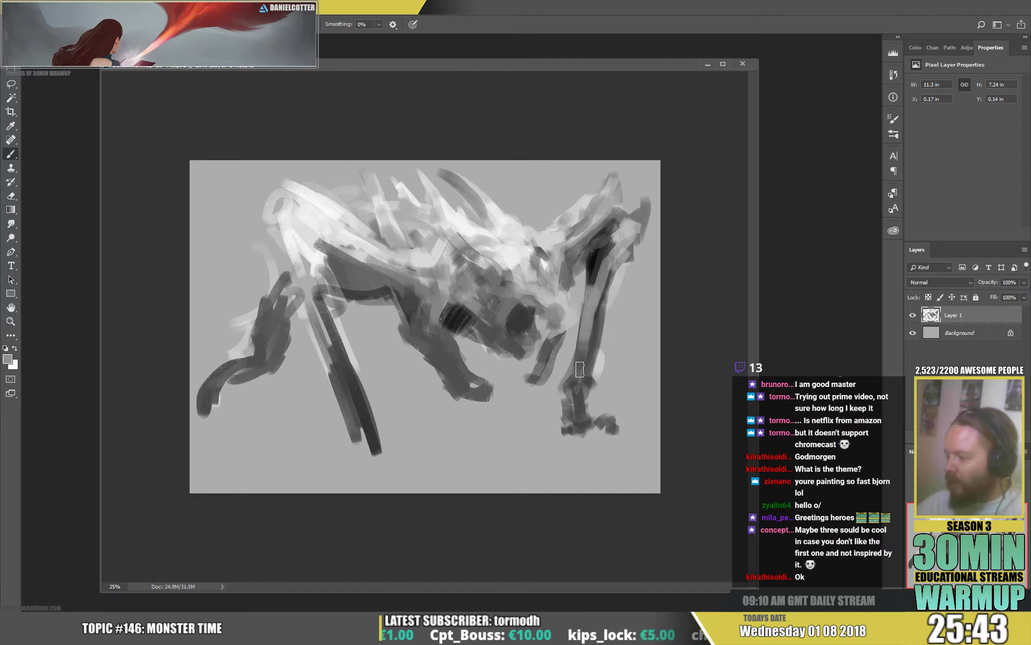
left_click(594, 290, "alt")
mouse_move(600, 284)
left_mouse_down()
mouse_move(590, 320)
mouse_move(610, 274)
left_mouse_up()
left_click(590, 316, "alt")
left_click_drag(596, 317, 583, 366)
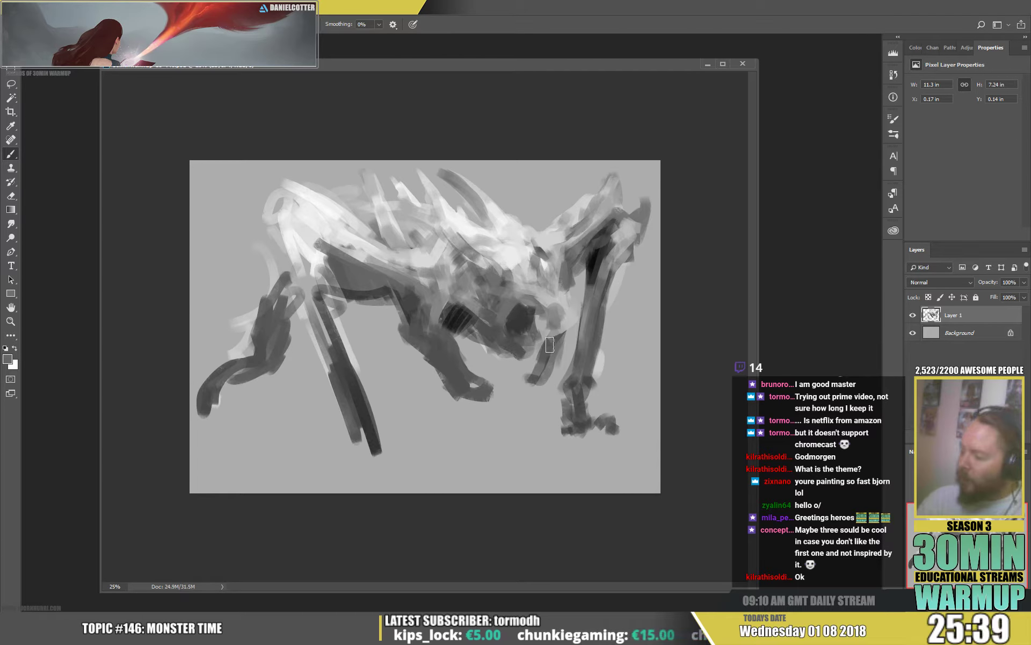
Step: Widen the dark limb beneath the chin and fill in the curled end of the far front forearm
left_click_drag(553, 354, 539, 383)
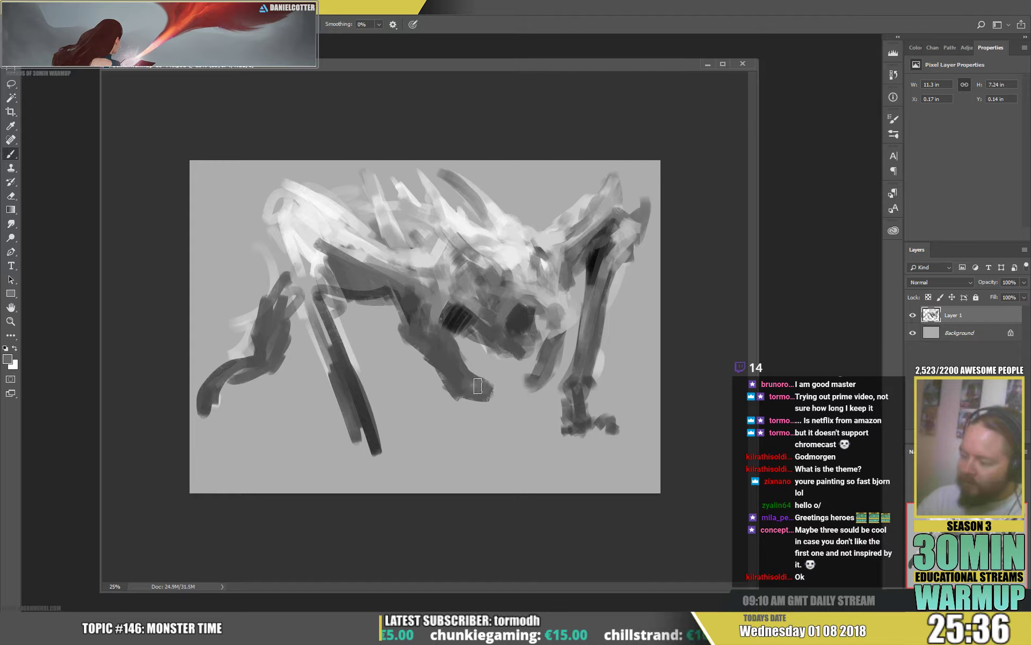
left_click(456, 382, "alt")
left_click_drag(456, 382, 477, 388)
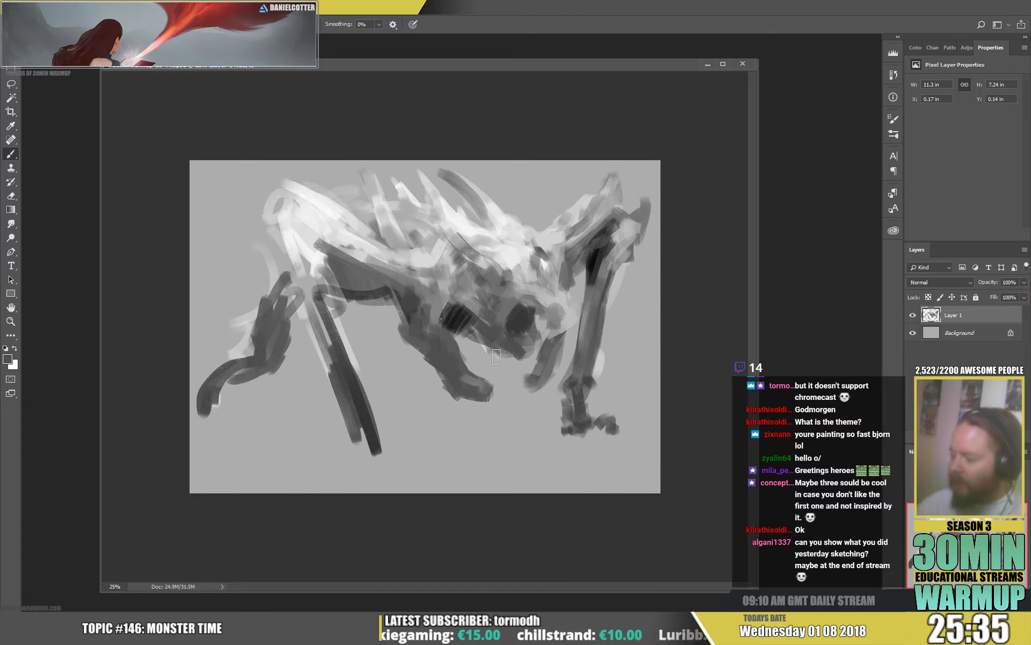
Step: Reduce the brush size and paint a small dark pointed spike on a new layer below the belly
right_click(443, 269)
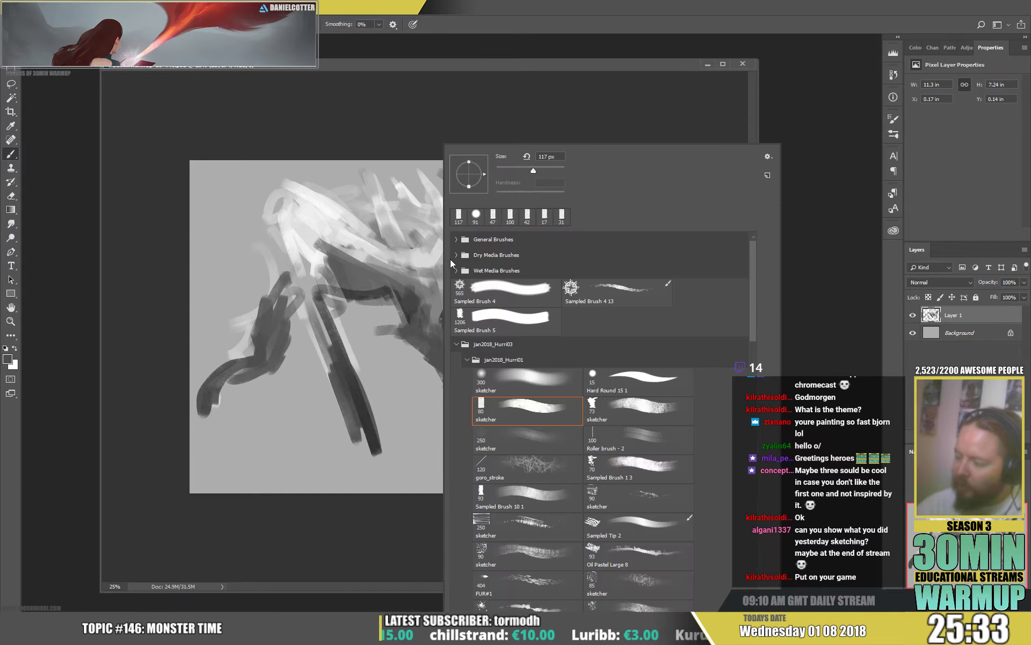
left_click(512, 169)
key("Return")
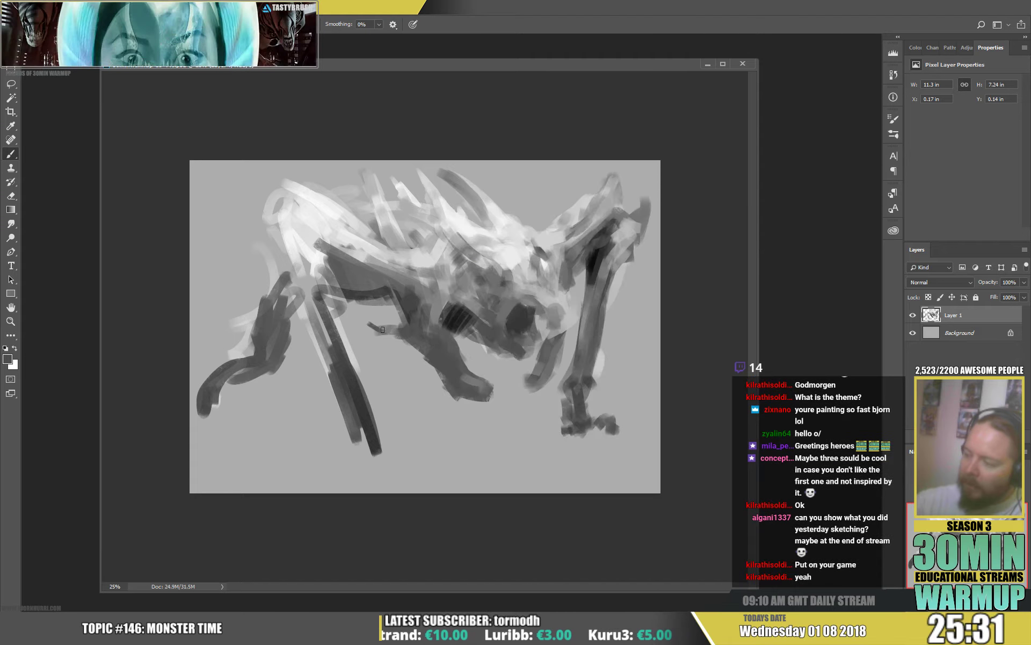
key("ctrl+shift+alt+n")
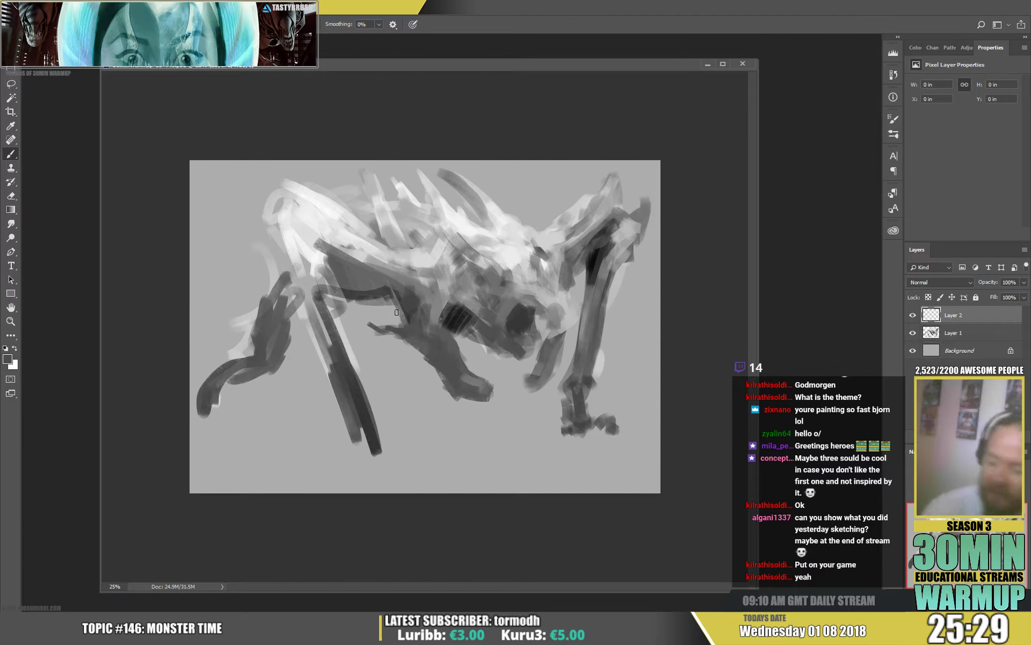
left_click(374, 357)
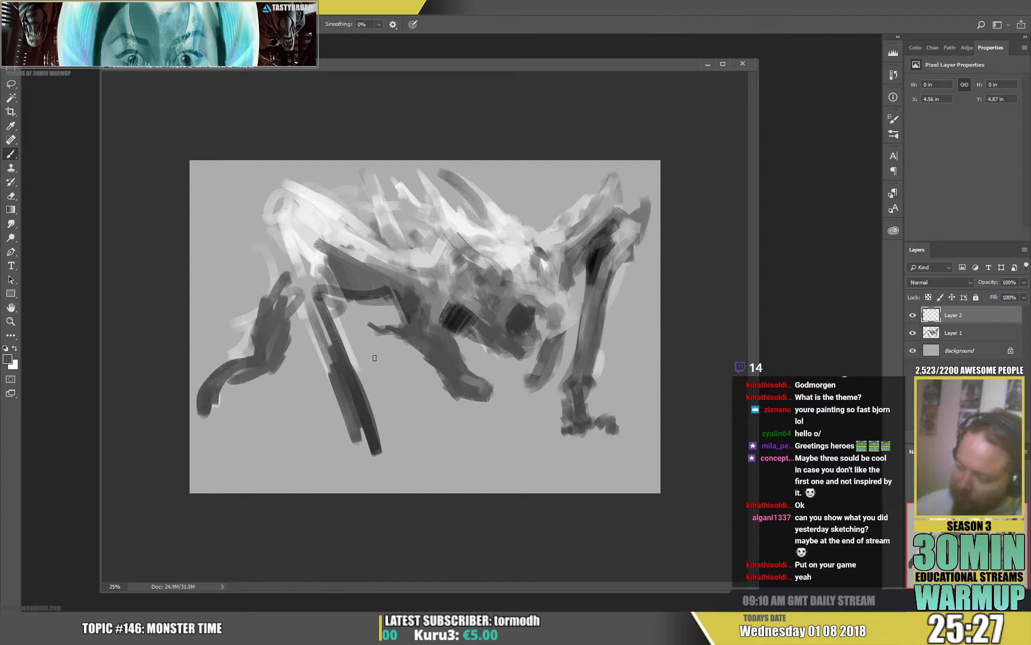
left_click_drag(370, 352, 390, 368)
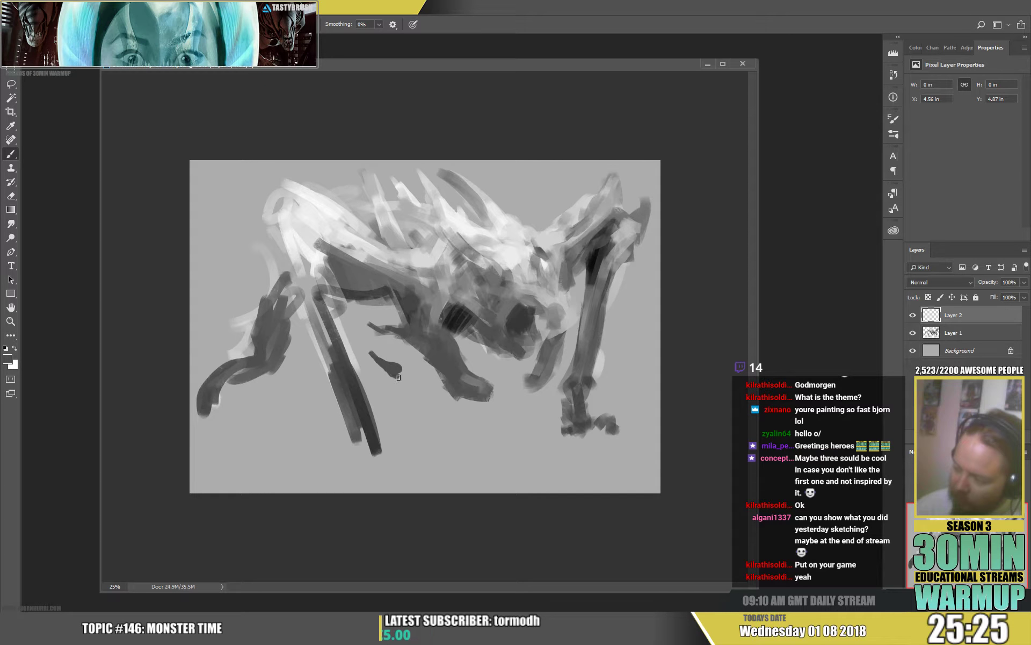
Step: Sharpen the spike's outline by erasing its edges and add a small hooked tip at its thick end
key("e")
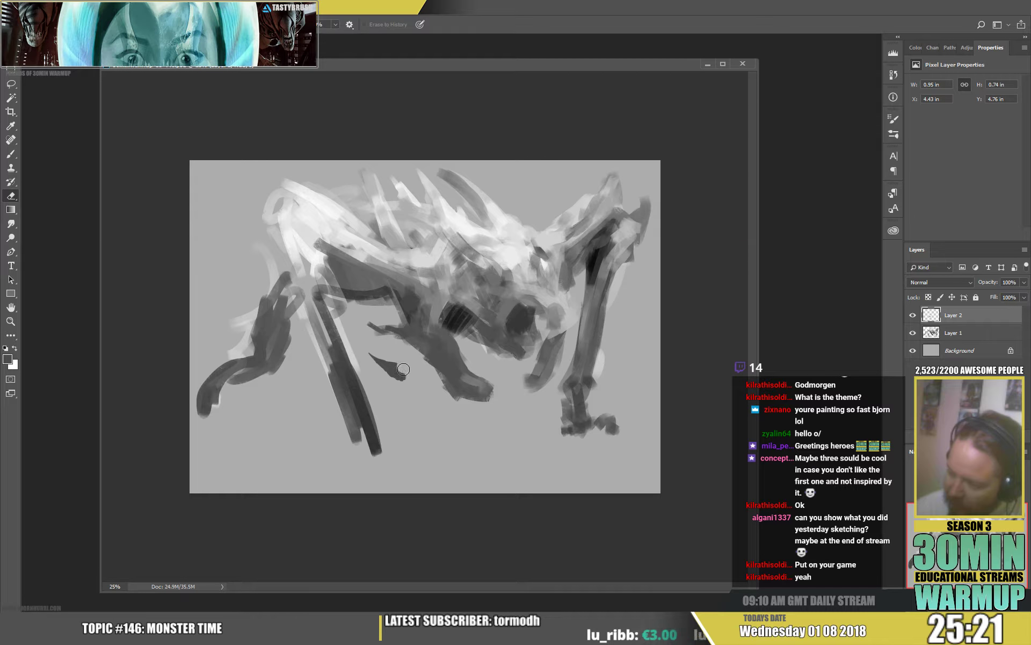
key("b")
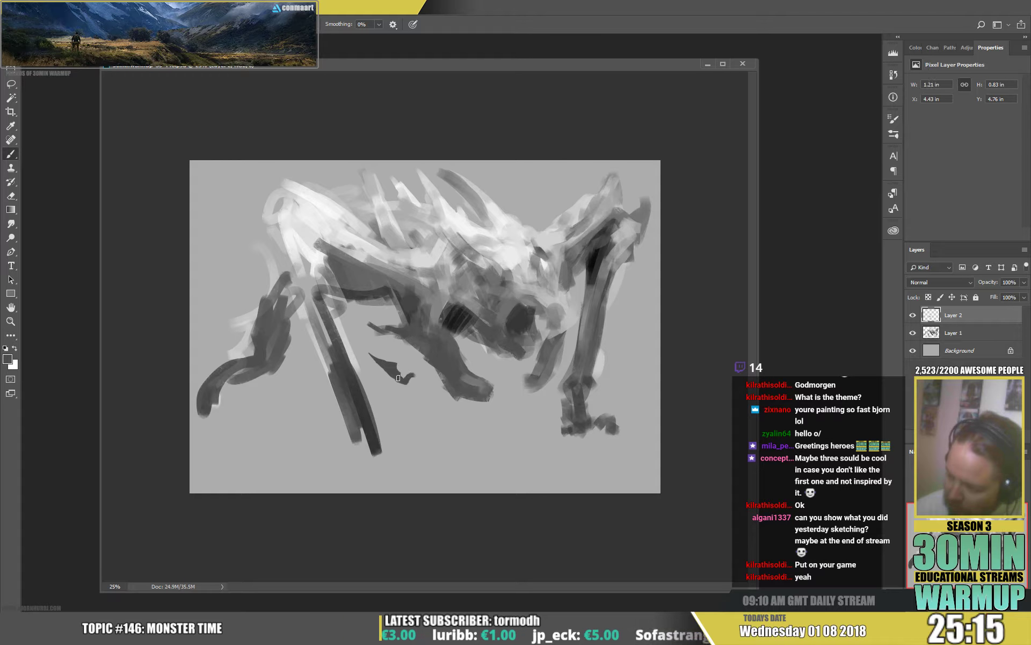
key("e")
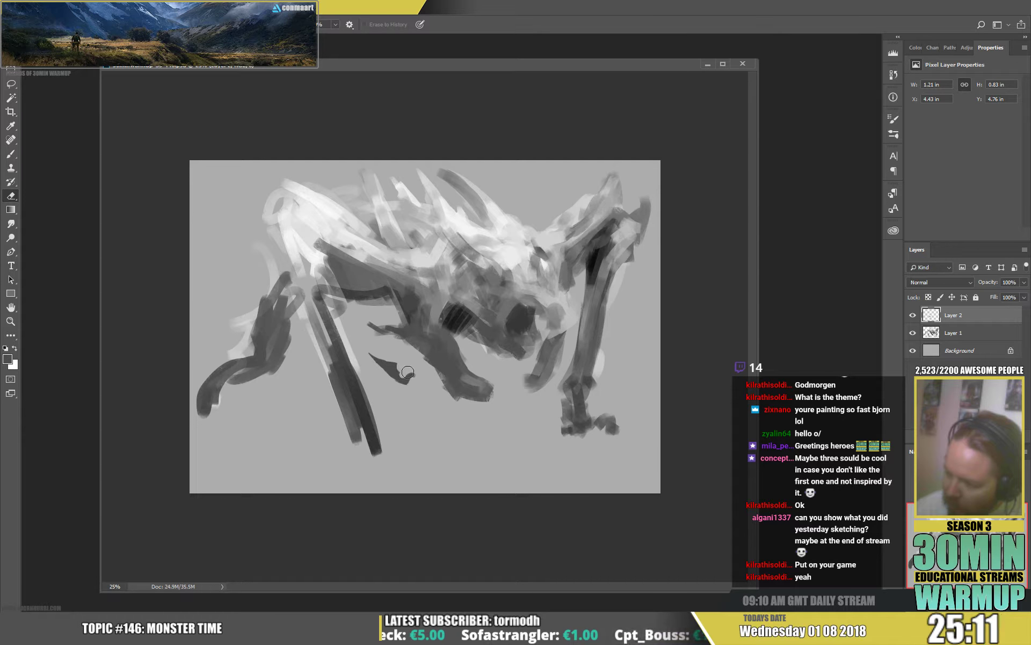
Step: Shade the small spike with a lighter grey on its surface and a darker grey at its base
left_click(930, 310, "ctrl")
key("ctrl+d")
key("b")
key("d")
key("x")
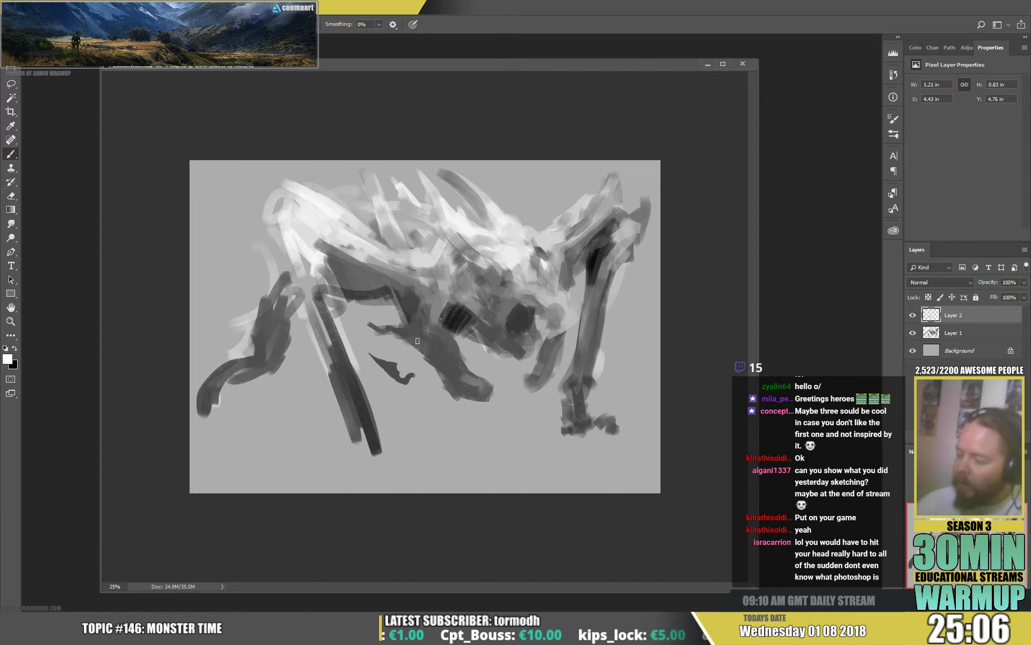
right_click(422, 317)
left_click(376, 358)
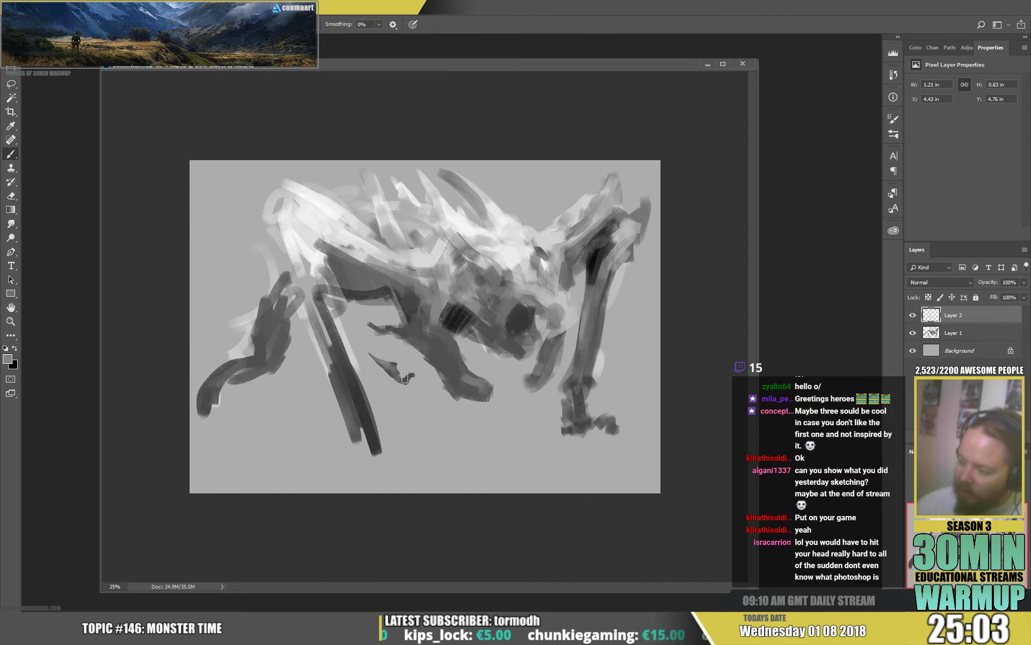
left_click_drag(414, 376, 397, 381)
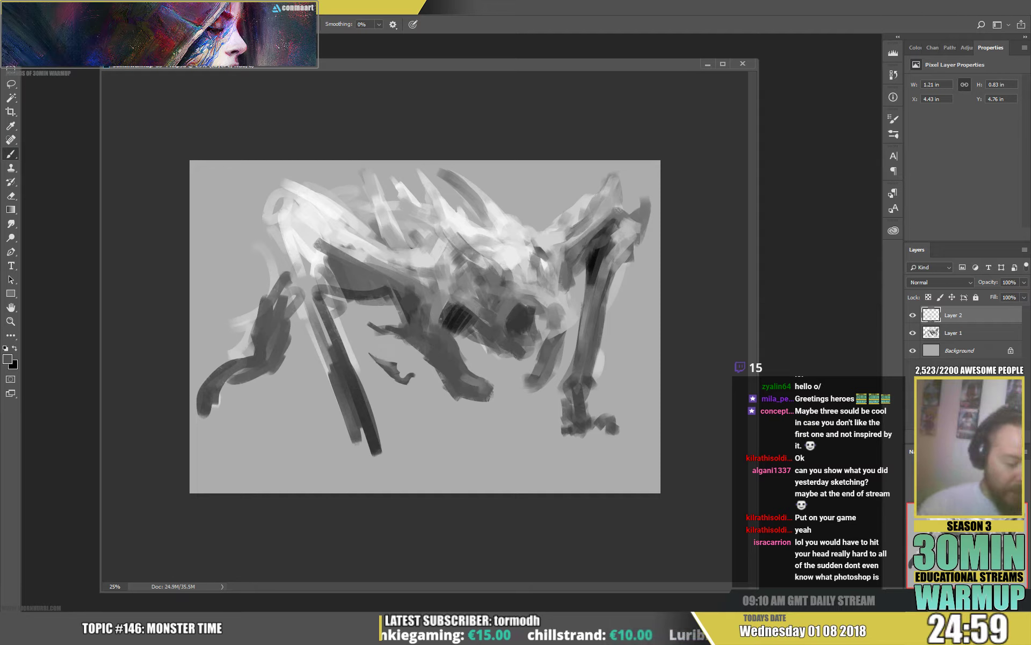
Step: Attach the spike to the far front arm's elbow, then duplicate its layer and transform the copy into a smaller, rotated spike beneath it
key("v")
left_click_drag(450, 452, 461, 365)
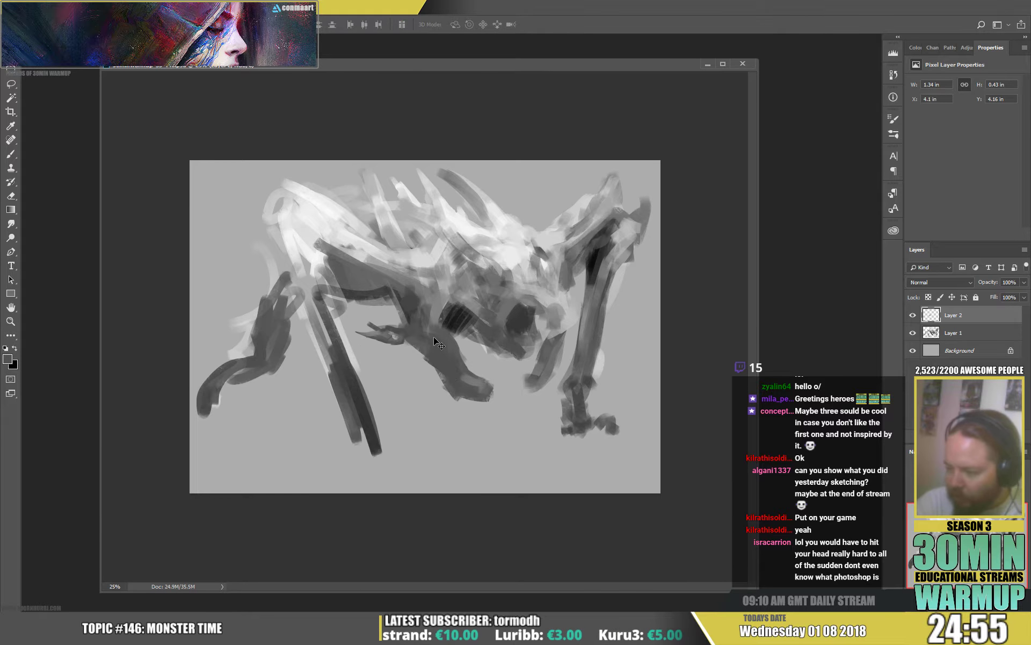
key("ctrl+j")
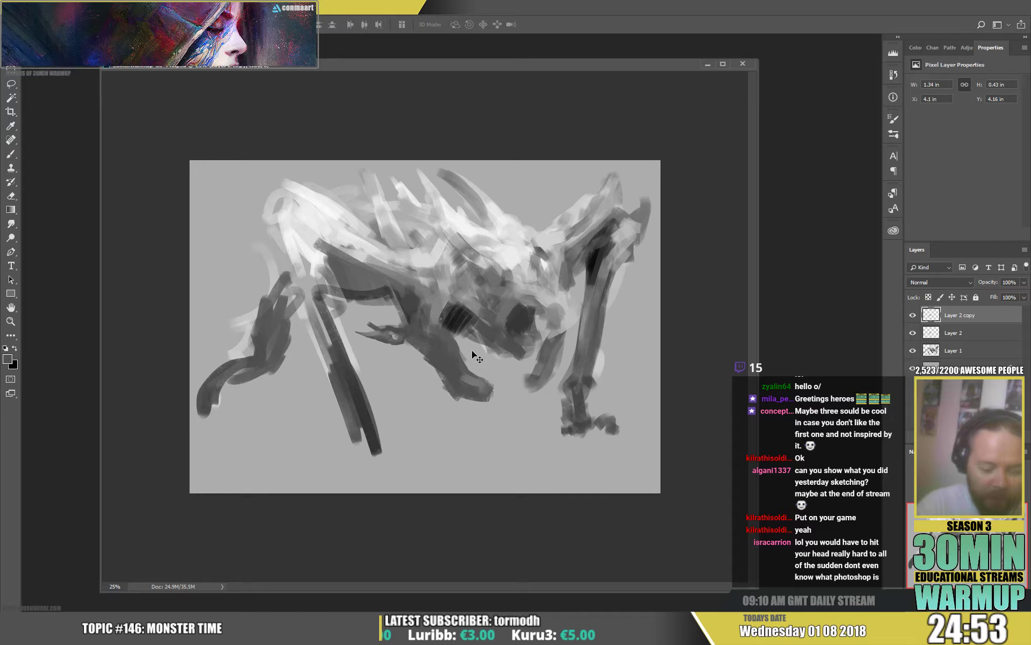
key("ctrl+t")
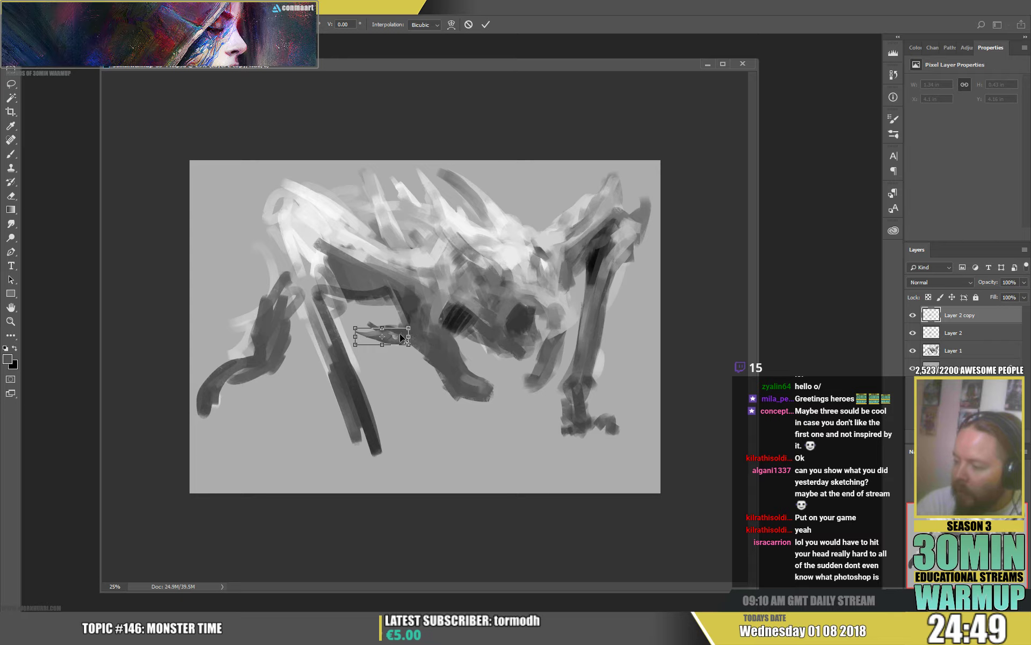
left_click(423, 332, "alt")
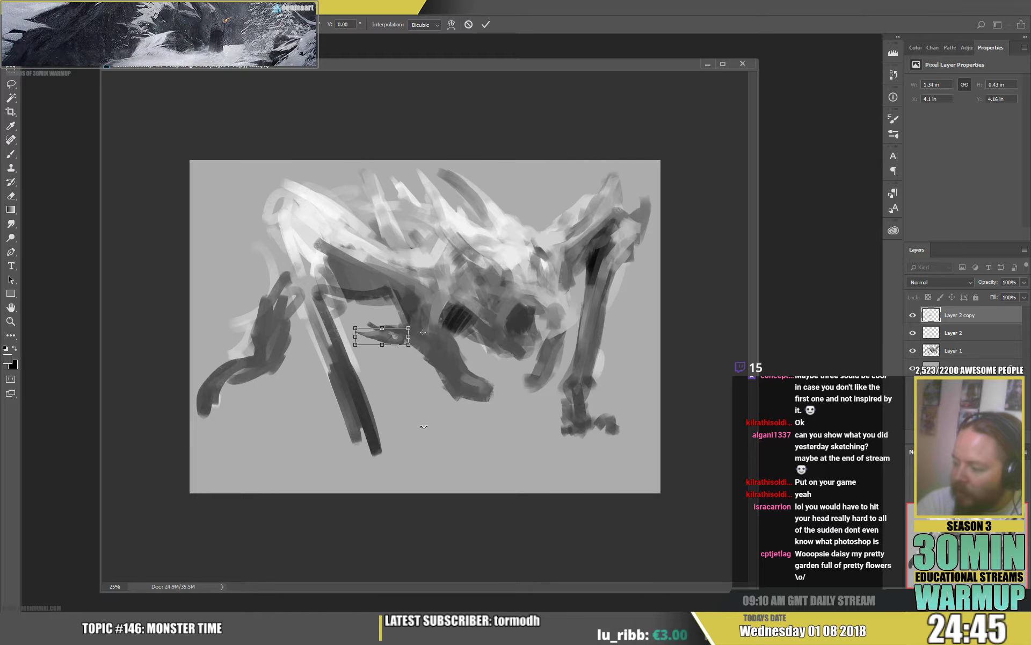
left_click_drag(424, 416, 439, 413)
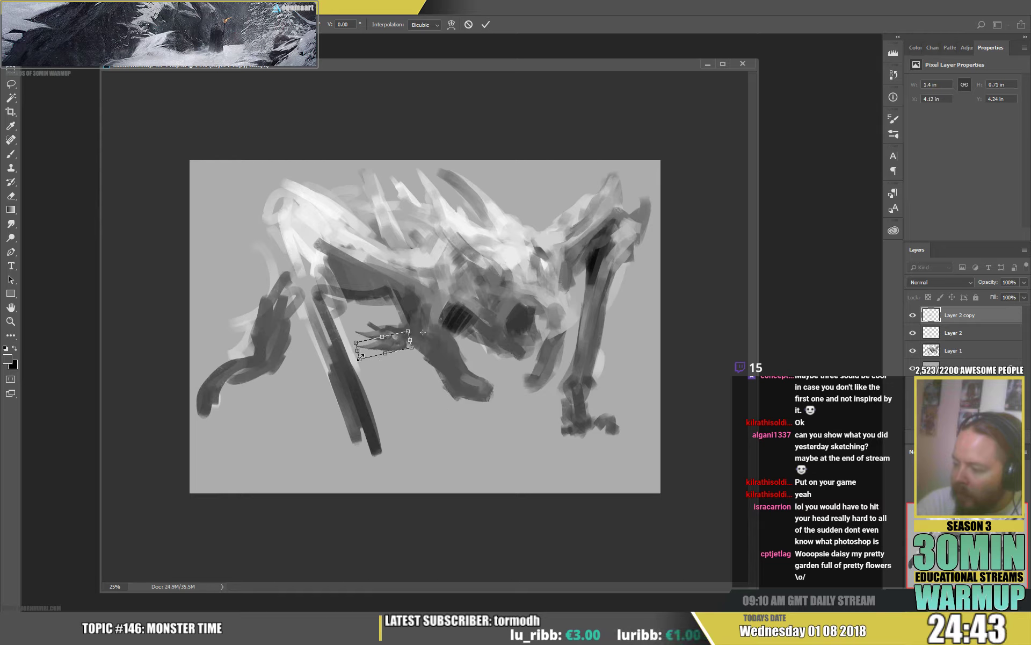
left_click_drag(361, 359, 364, 356)
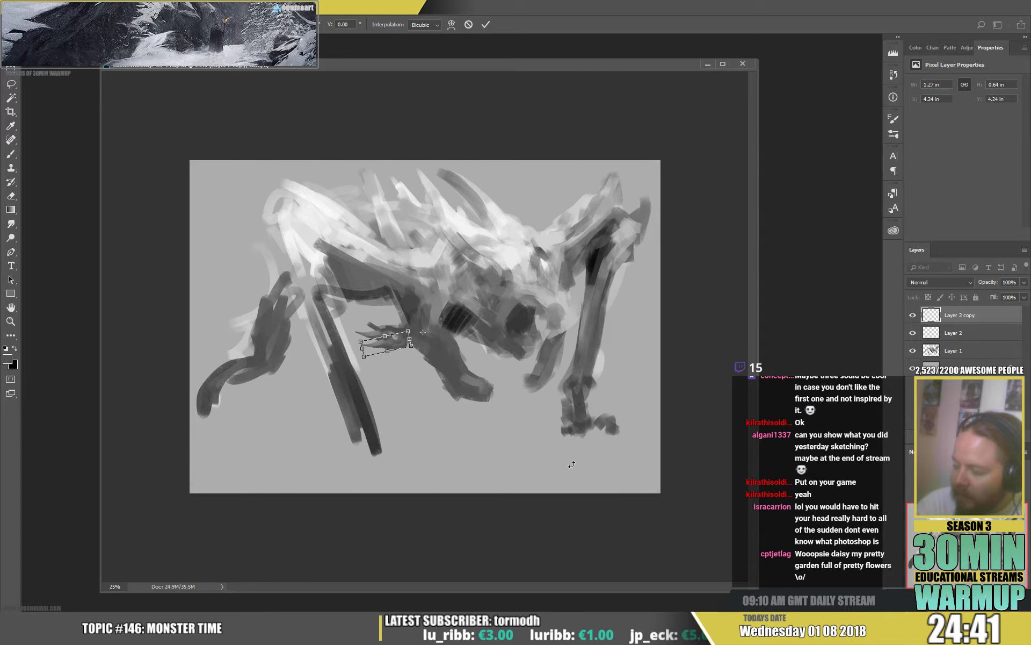
key("Return")
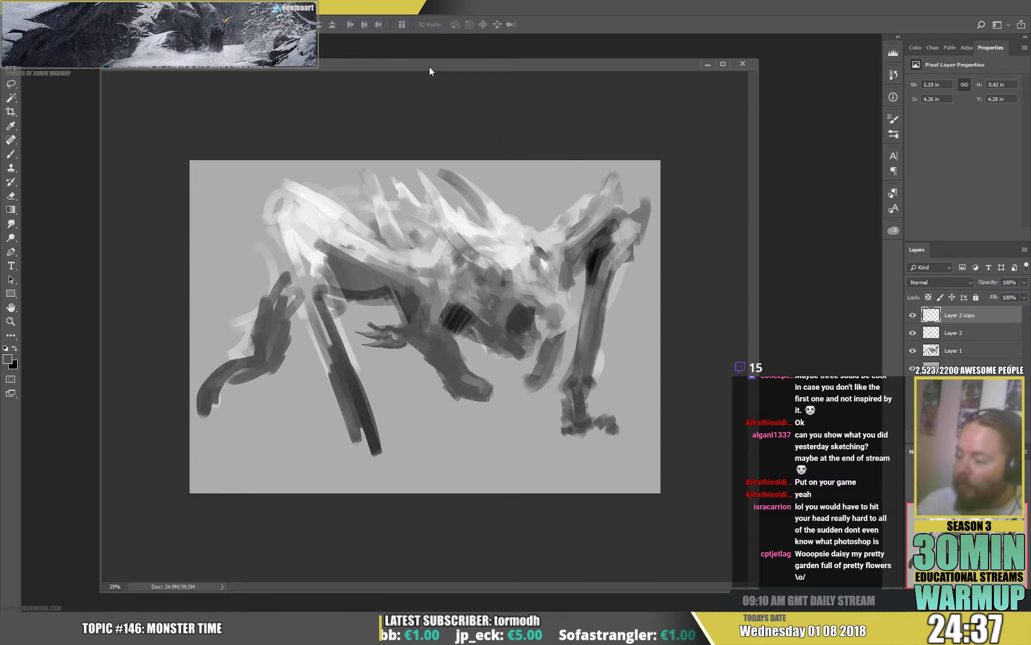
Step: Duplicate the small elbow spike's layer and apply the previous transform again to the copy
key("ctrl+j")
left_click(47, 6)
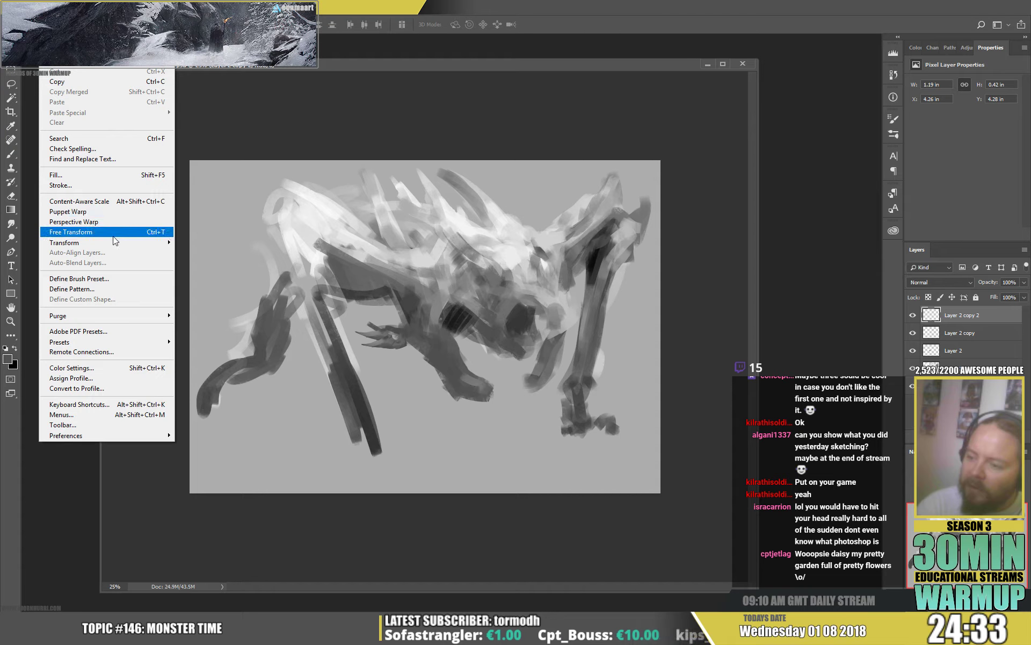
mouse_move(117, 242)
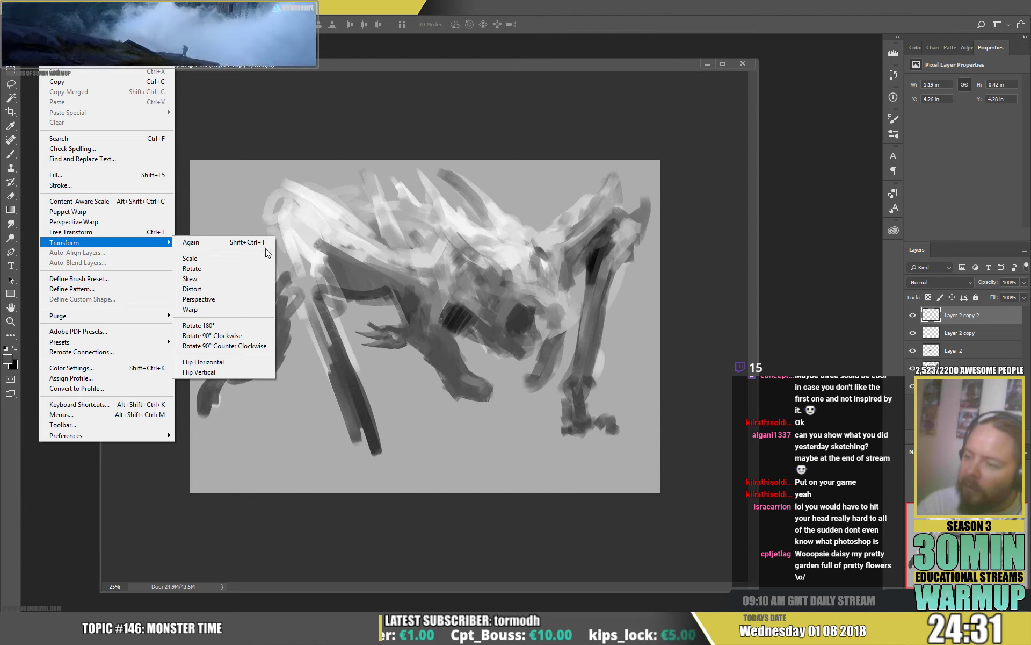
left_click(401, 15)
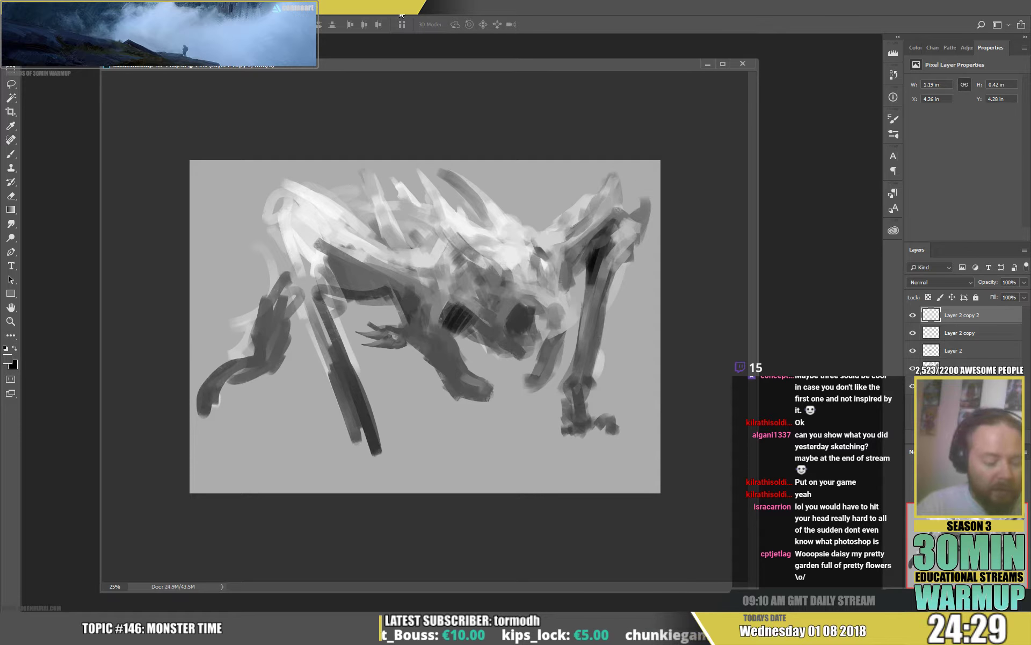
key("ctrl+shift+t")
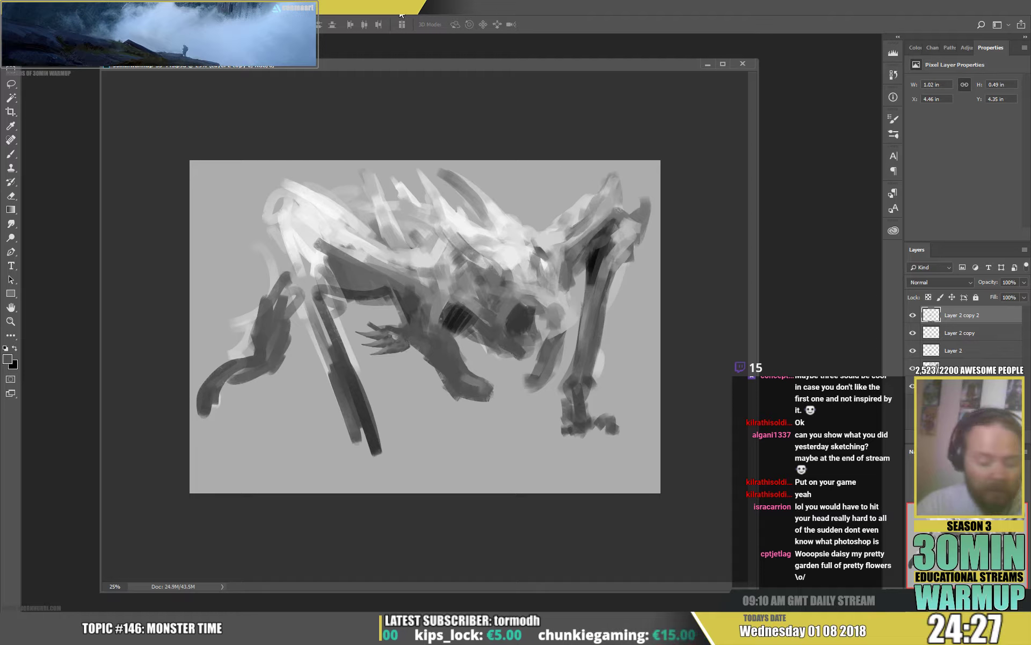
Step: Keep duplicating the spike with the repeated transform to build a fan of progressively rotated, shrinking spikes around the far arm's elbow
key("ctrl+j")
key("ctrl+shift+t")
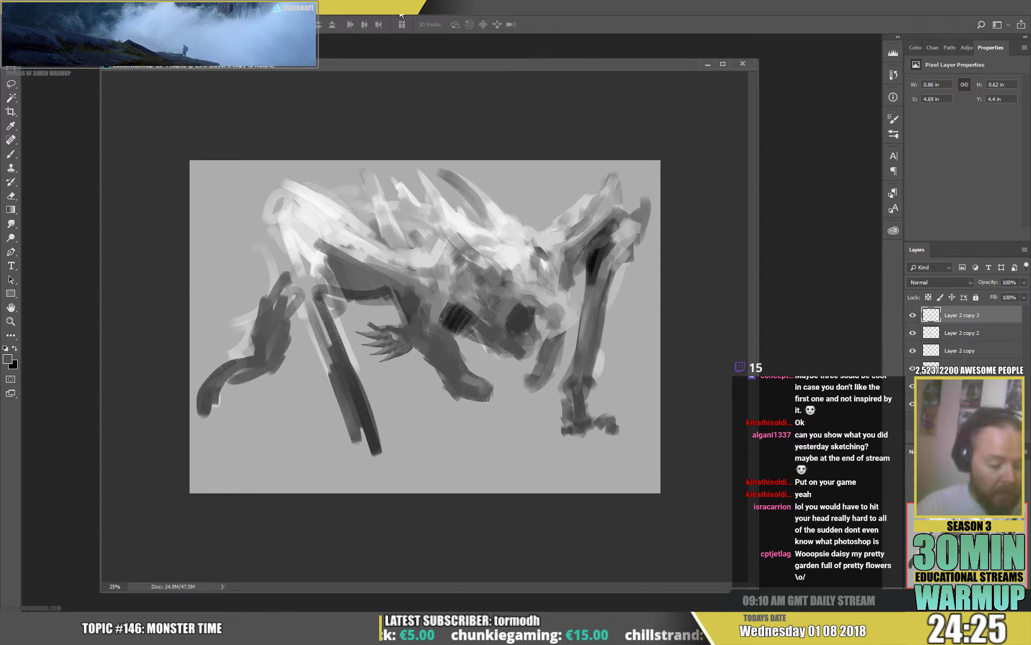
key("ctrl+shift+alt+t")
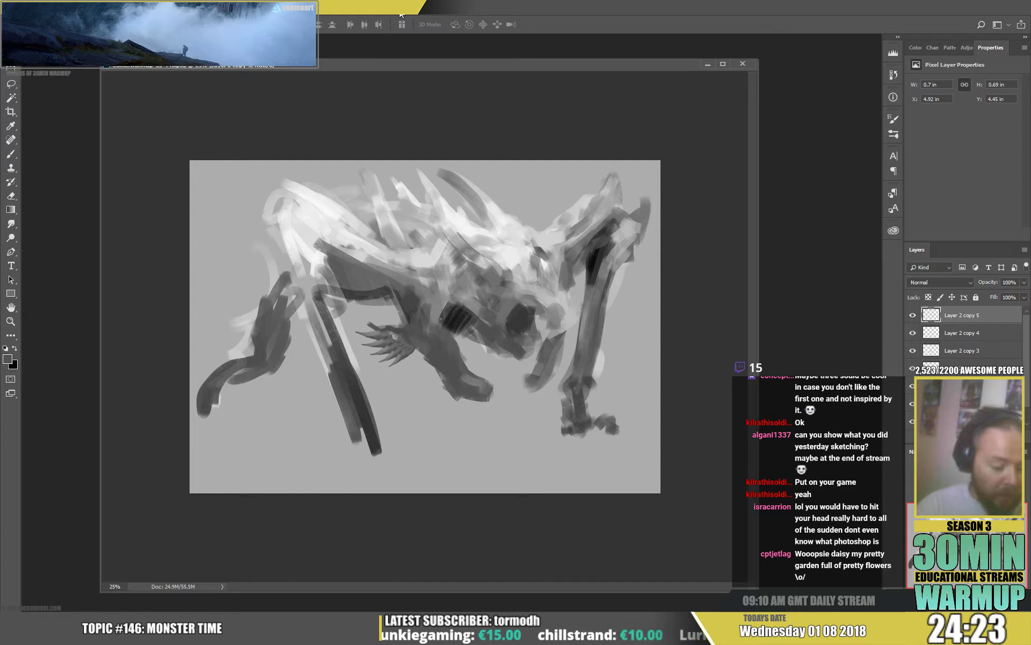
key("ctrl+shift+alt+t")
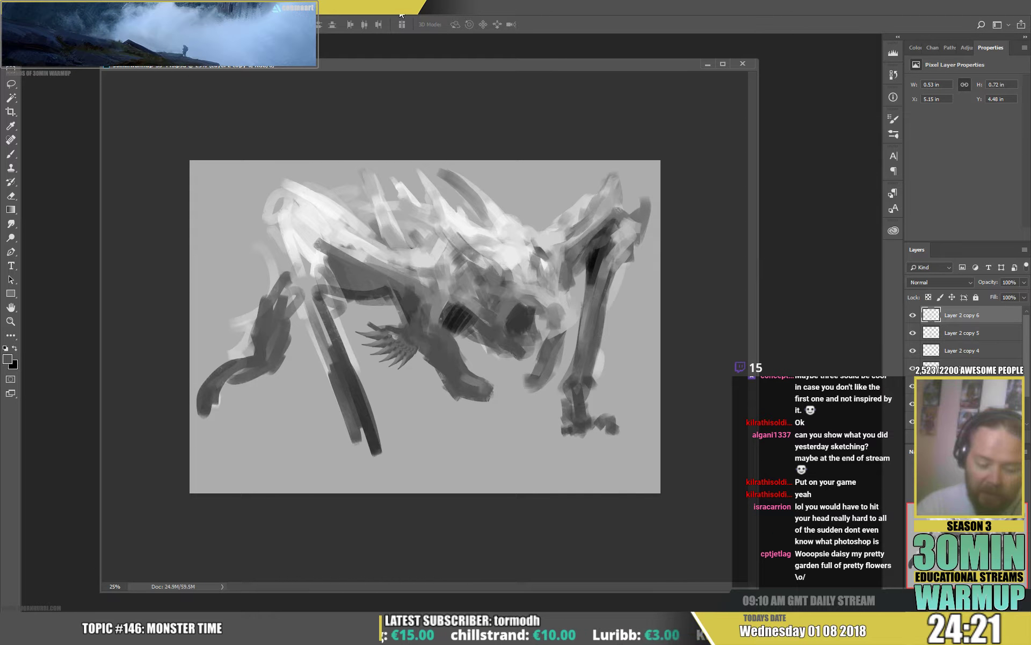
key("ctrl+shift+alt+t")
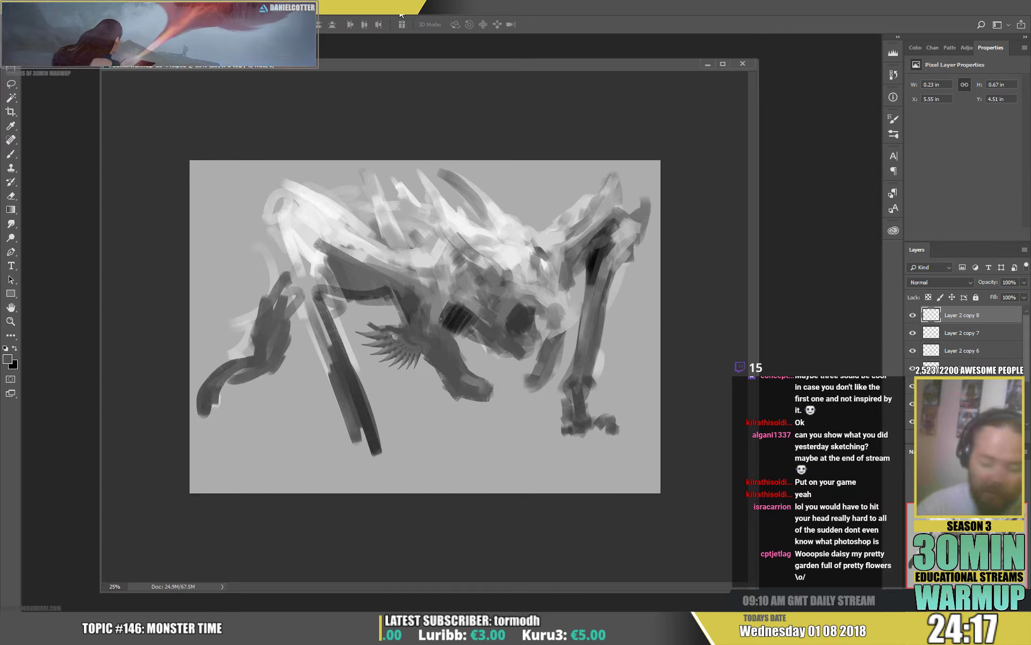
key("ctrl+shift+alt+t")
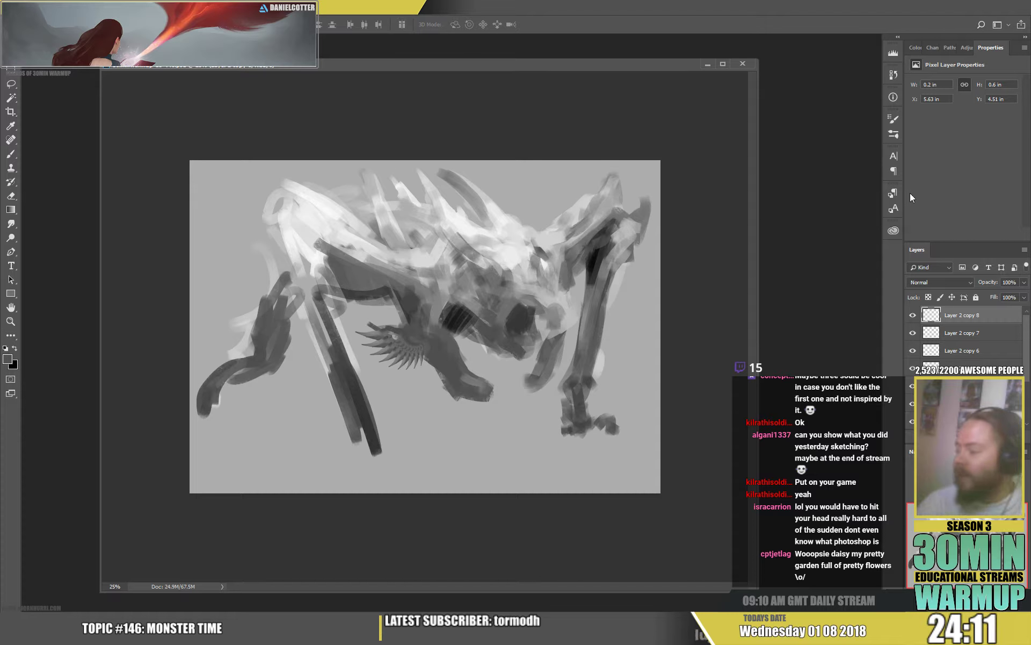
Step: Merge all the separate spike layers into the single layer Layer 2
key("ctrl+e")
key("ctrl+e")
key("ctrl+e")
key("ctrl+e")
key("ctrl+e")
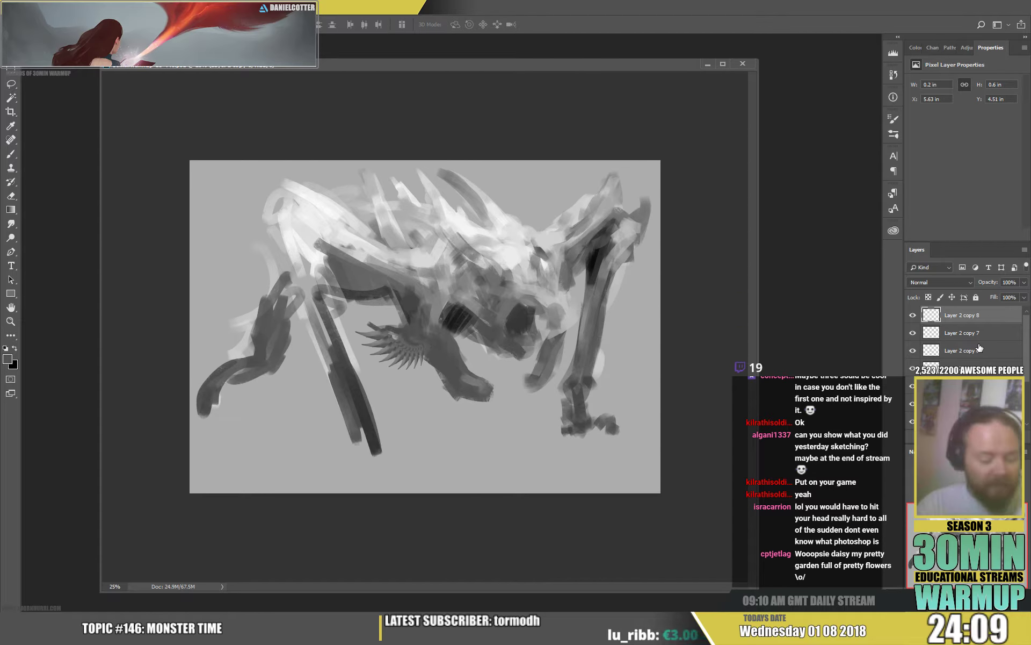
key("Delete")
key("Delete")
key("Delete")
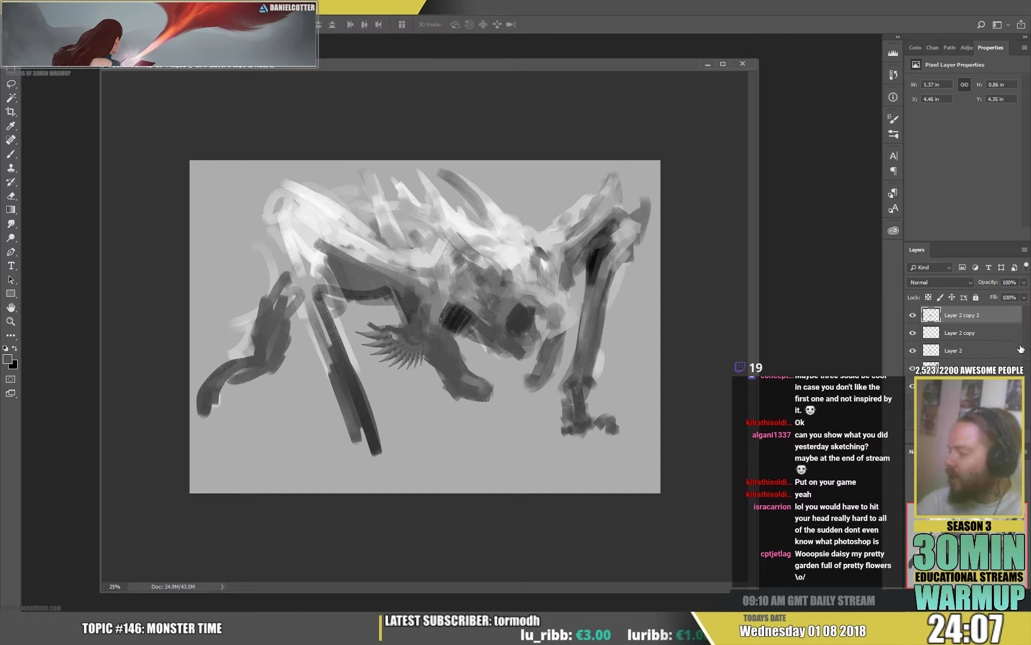
Step: Free-transform the merged spike fan so it stretches along the far forearm, about 2.35 by 1.35 in
key("ctrl+t")
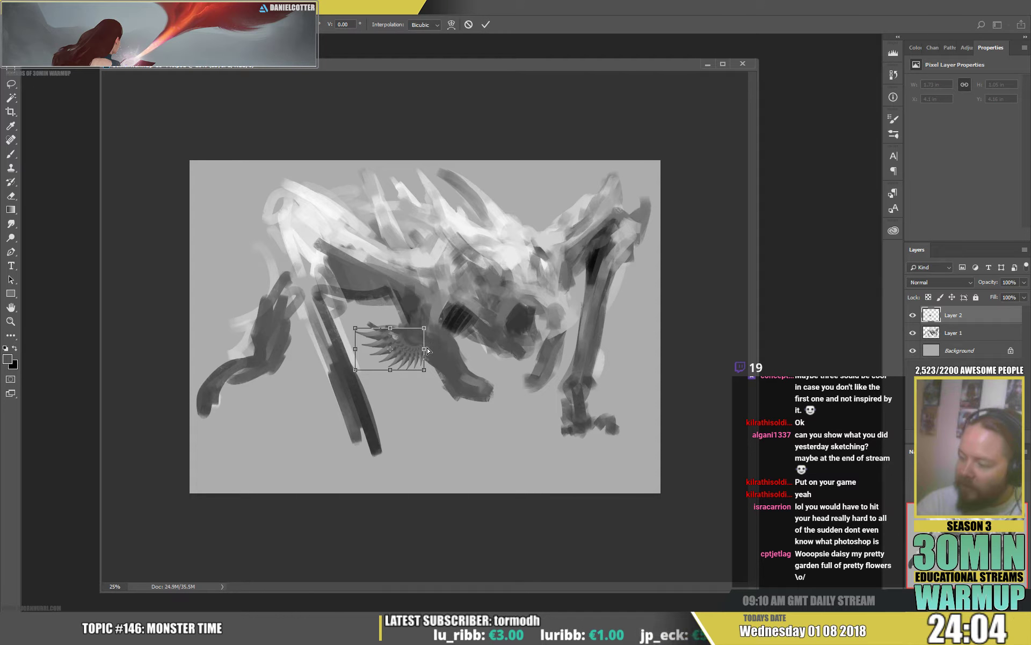
left_click_drag(425, 348, 485, 401)
key("Return")
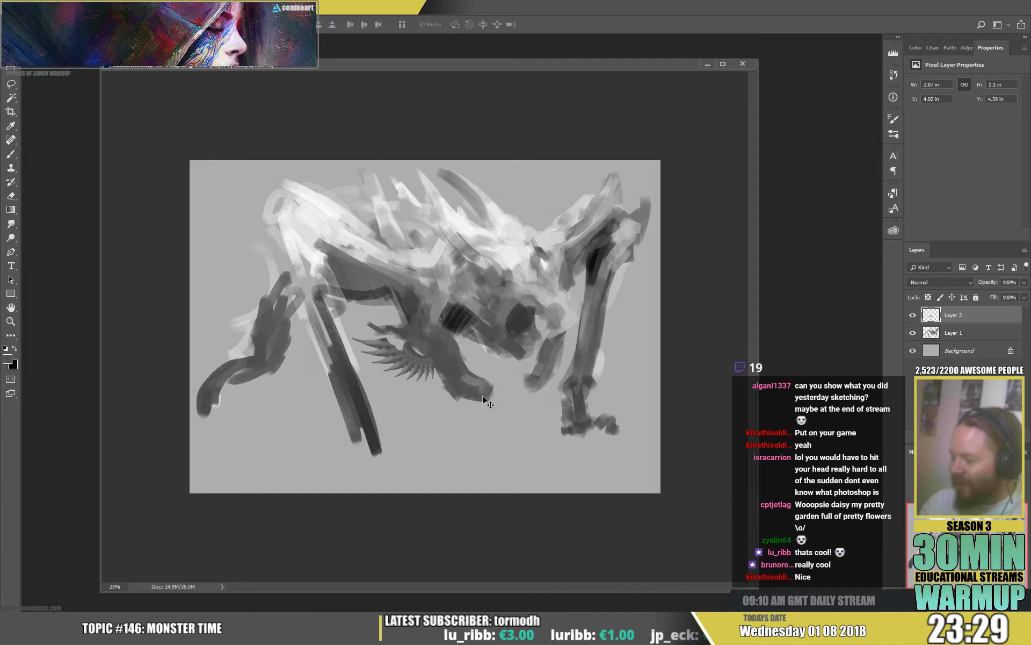
key("ctrl+t")
left_click_drag(435, 359, 445, 370)
key("Return")
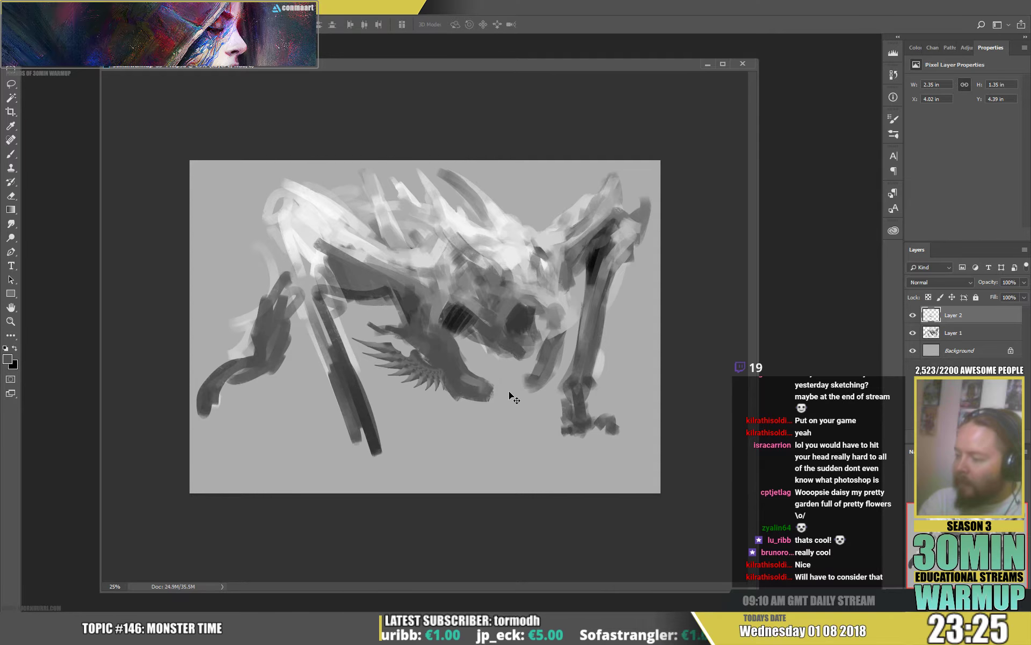
Step: Copy the spike fan to the near limb's raised joint, rotating and enlarging it into a wing-like fan about 2.53 by 3.16 in
left_click_drag(511, 419, 367, 266)
key("ctrl+t")
left_click_drag(390, 189, 452, 295)
mouse_move(274, 255)
left_mouse_down()
mouse_move(305, 312)
mouse_move(283, 260)
left_mouse_up()
key("Return")
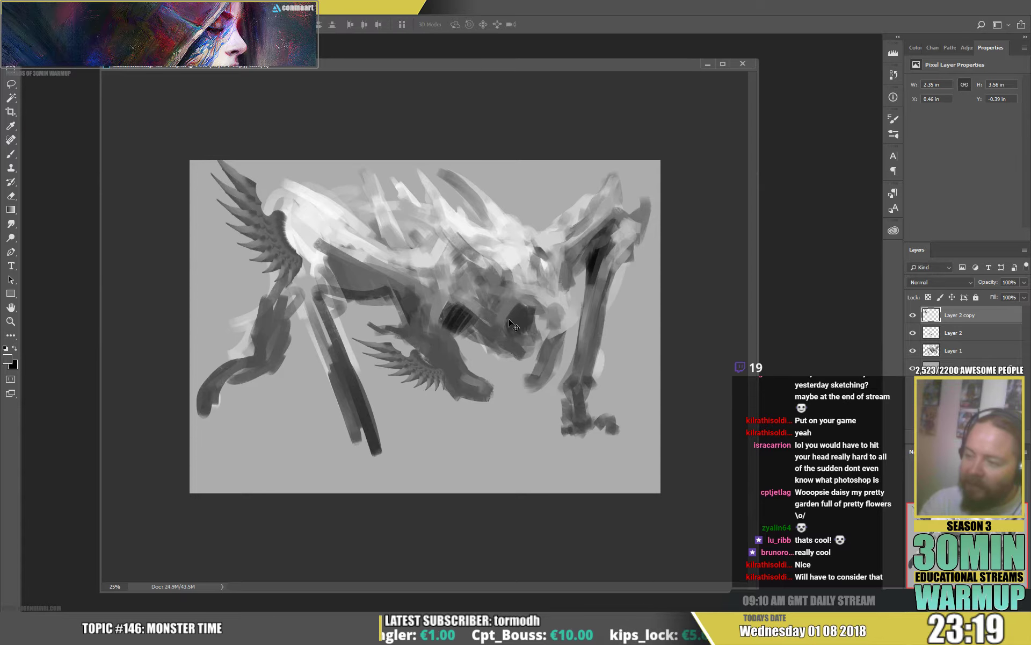
key("ctrl+t")
left_click_drag(207, 143, 202, 161)
key("Return")
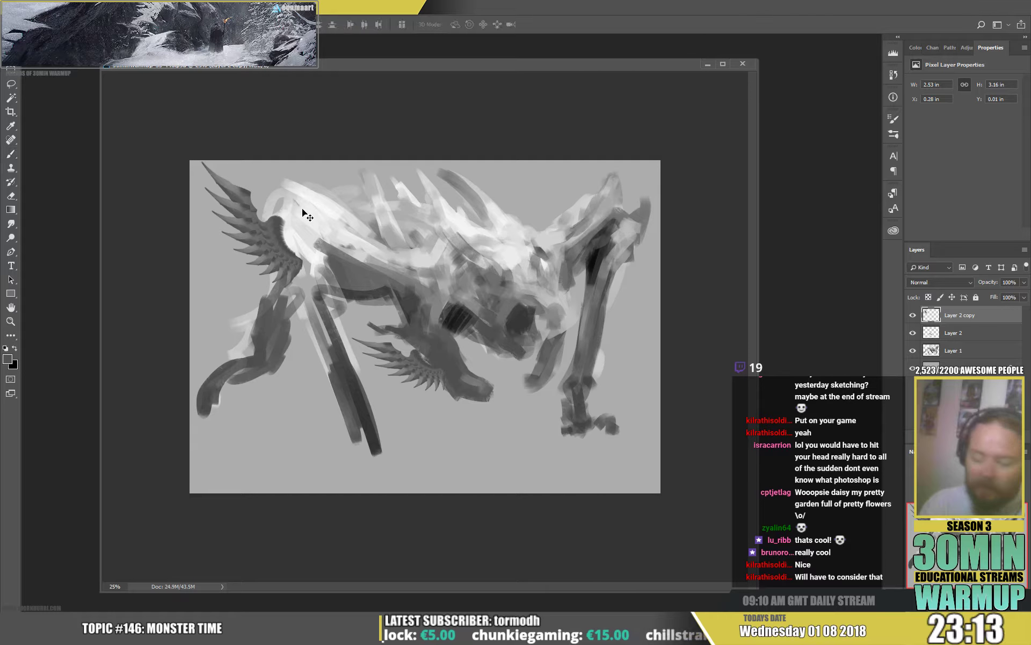
Step: Duplicate the large spike fan, distort the copy into a flatter fan about 2.66 by 0.71 in, and place it beneath the original
key("ctrl+j")
key("ctrl+t")
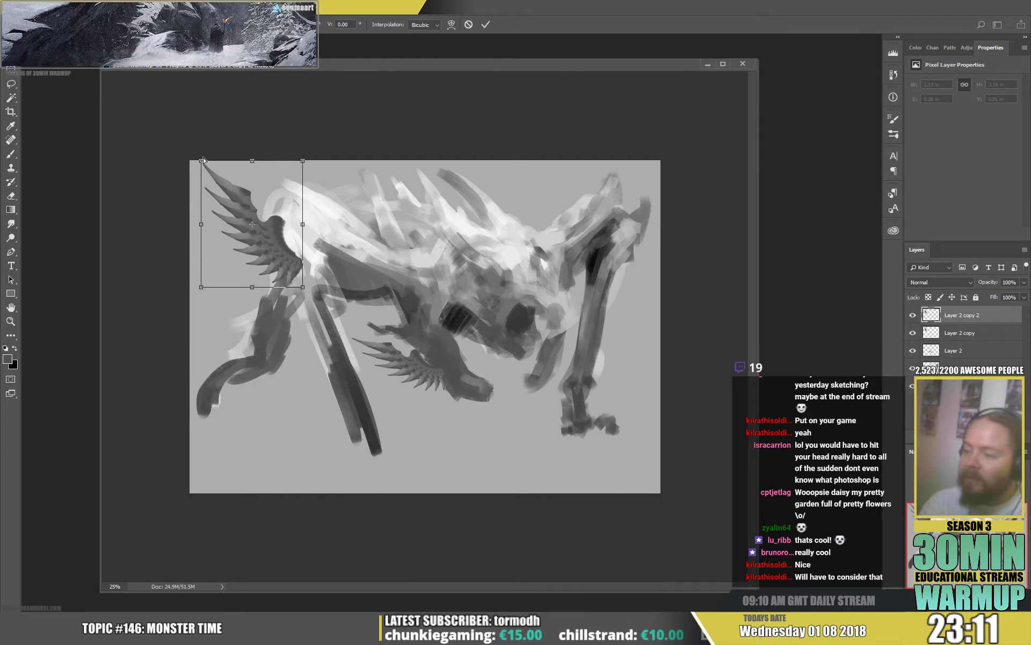
left_click_drag(203, 161, 202, 220)
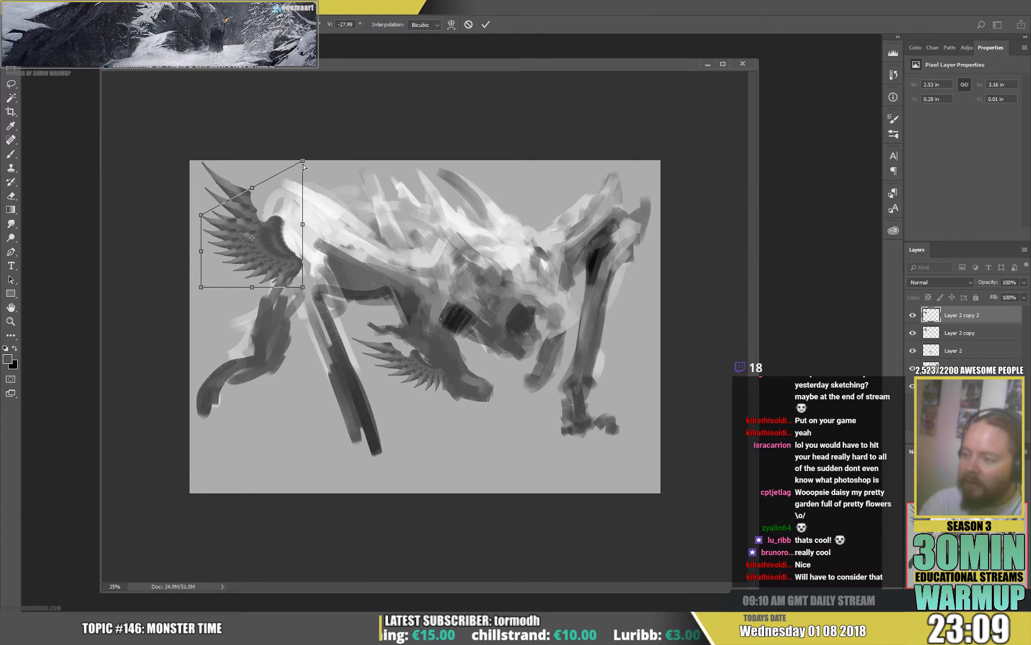
left_click_drag(303, 164, 238, 236)
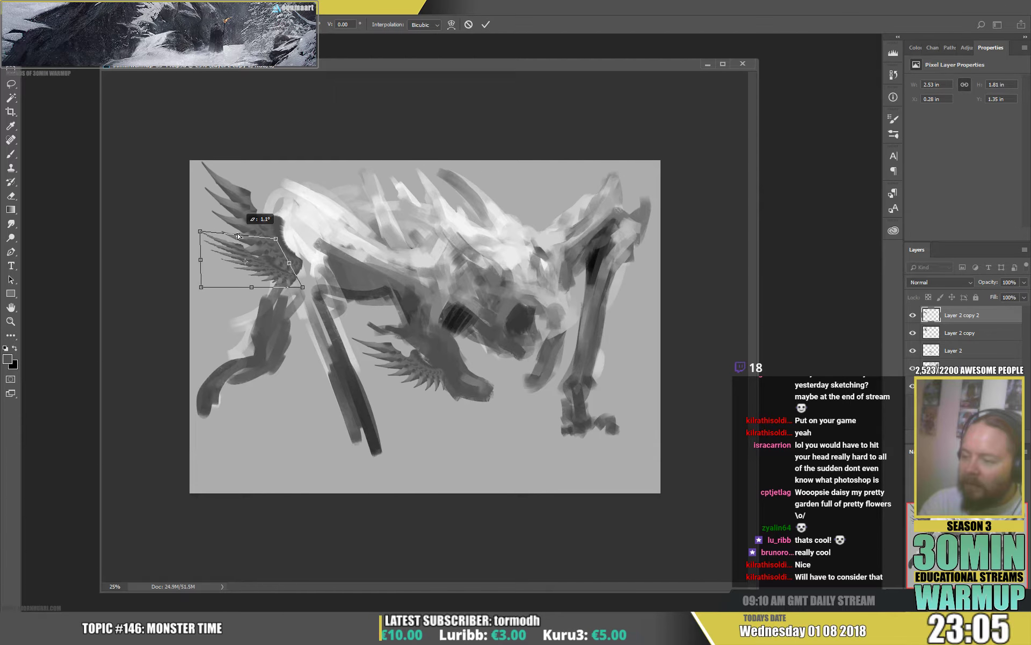
left_click_drag(320, 292, 483, 310)
key("Return")
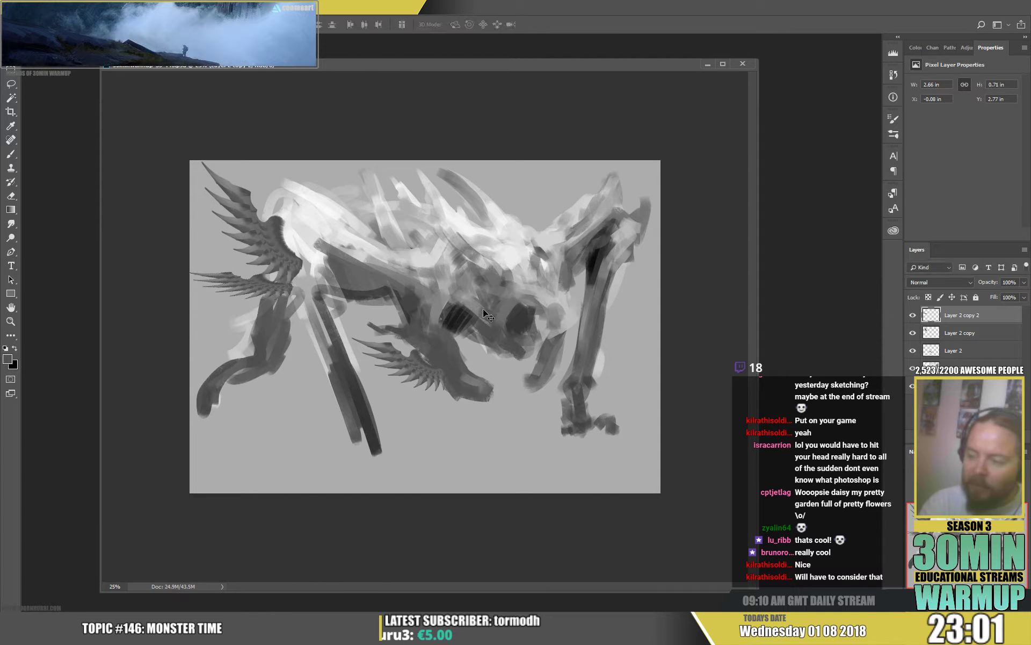
Step: Repeat the transform on new copies to stack more fans below, and scale the lowest one down to about 2.05 by 1.08 in
key("ctrl+shift+t")
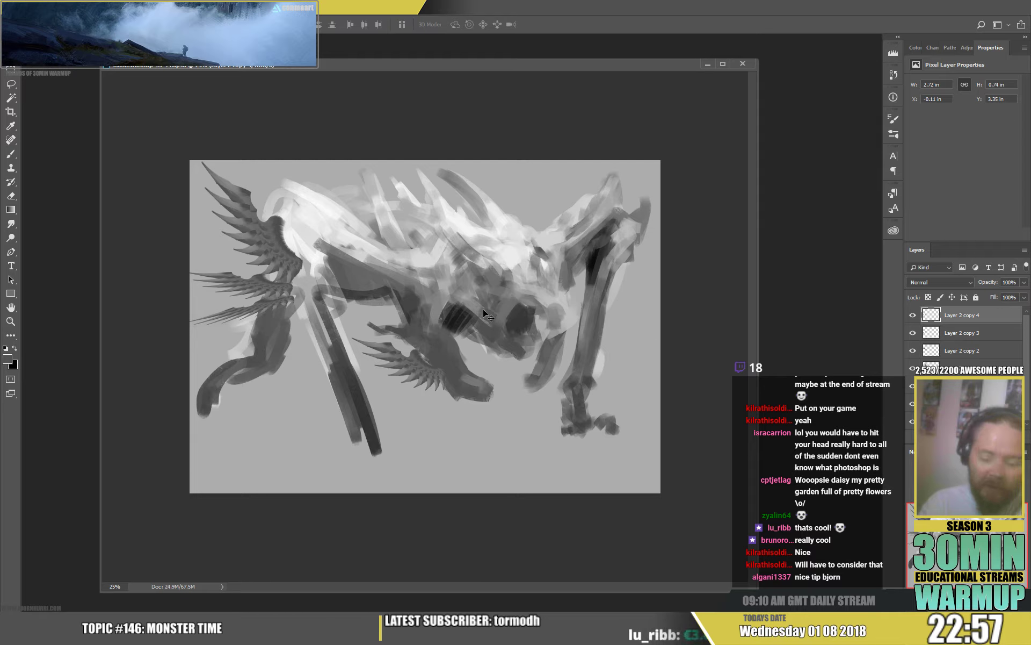
key("ctrl+shift+alt+t")
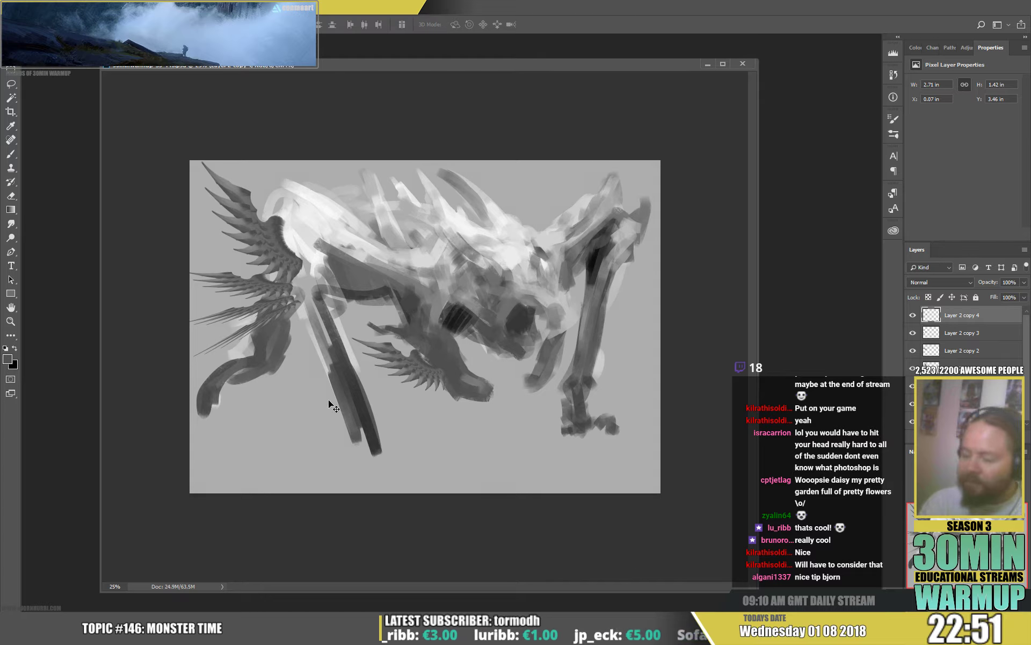
key("ctrl+t")
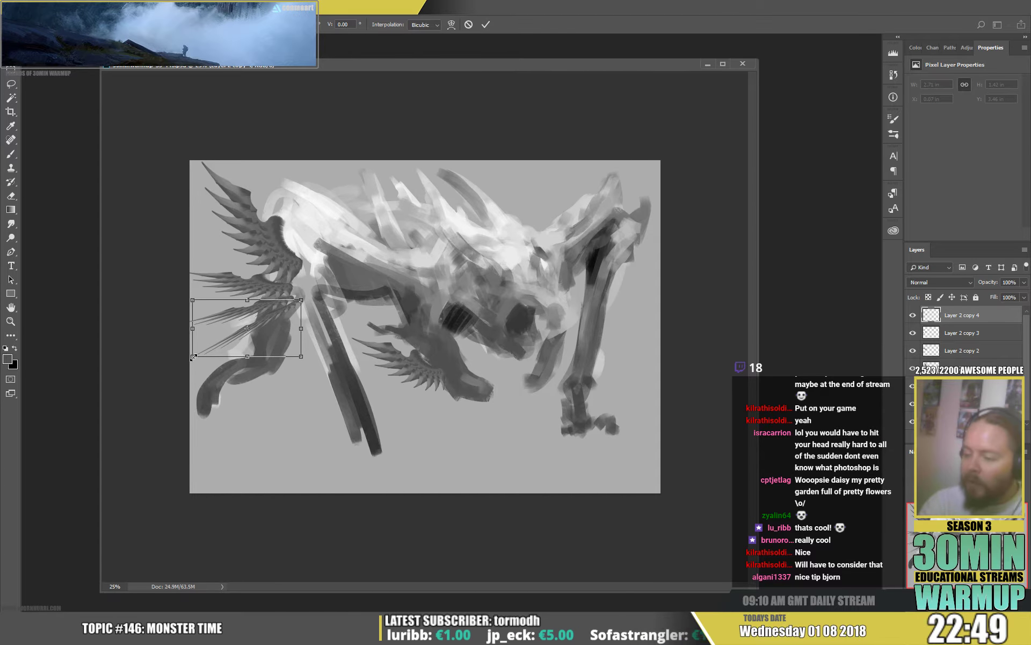
left_click_drag(191, 359, 219, 343)
key("Return")
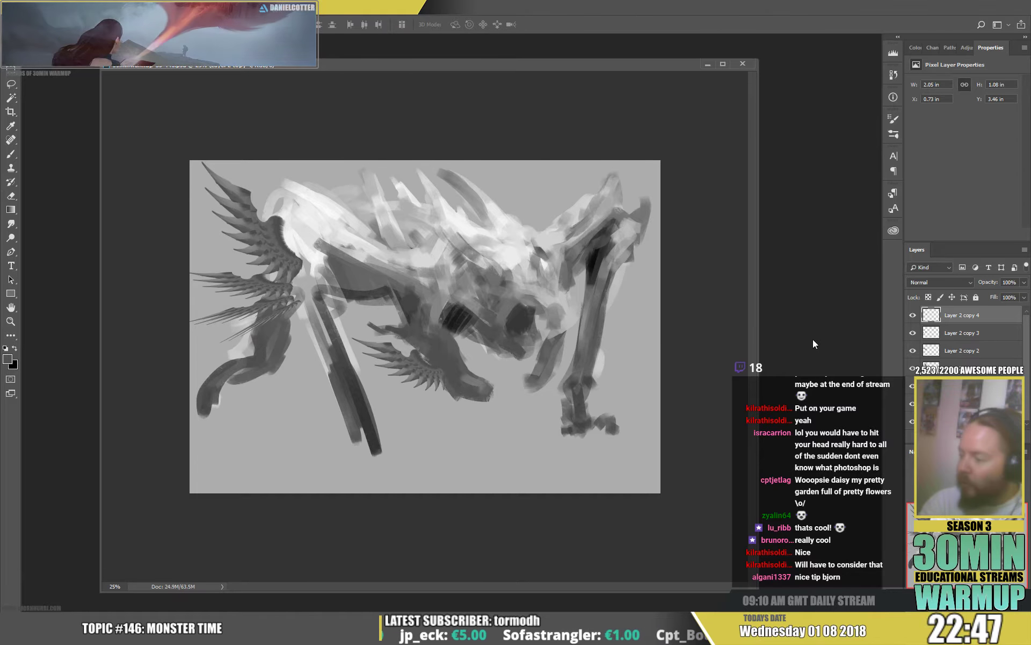
Step: Merge the two lowest spike fans and scale them down together to about 2.24 by 0.92 in
key("ctrl+e")
key("ctrl+t")
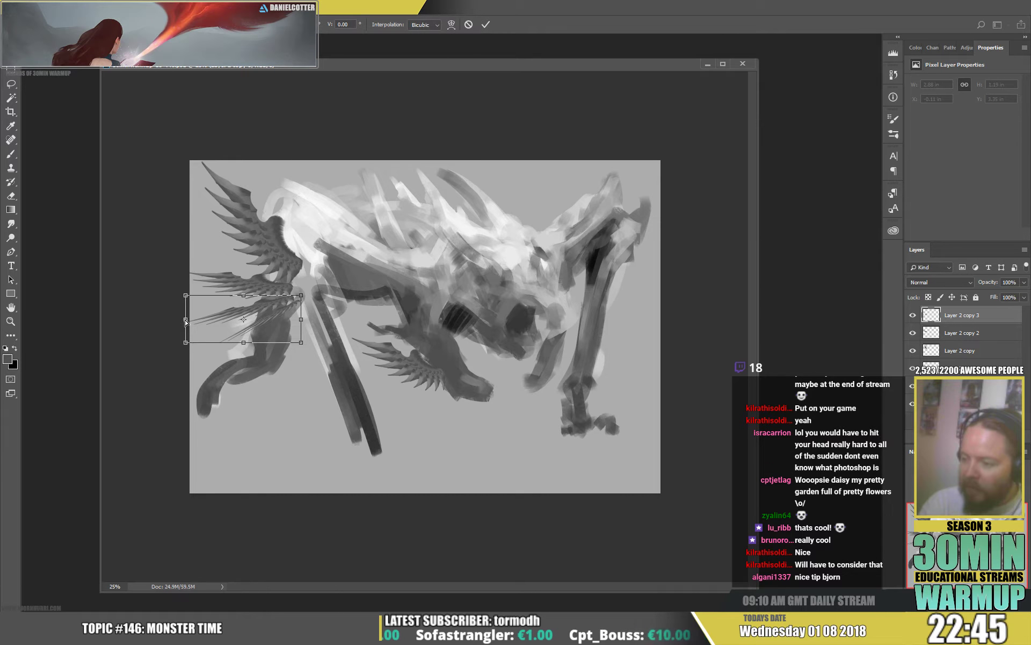
left_click_drag(186, 342, 211, 331)
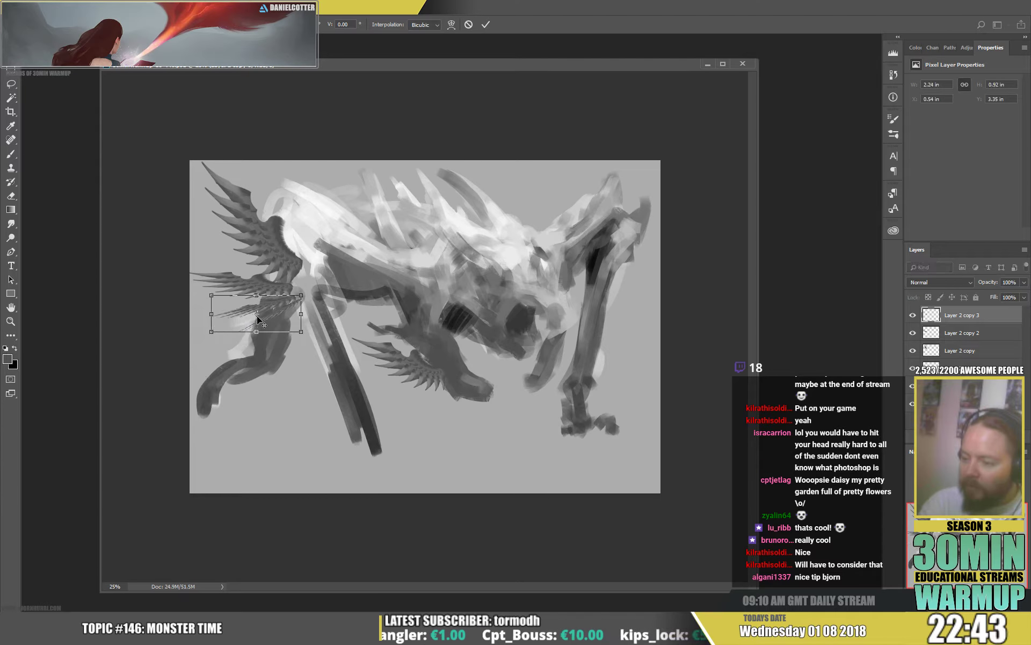
key("Return")
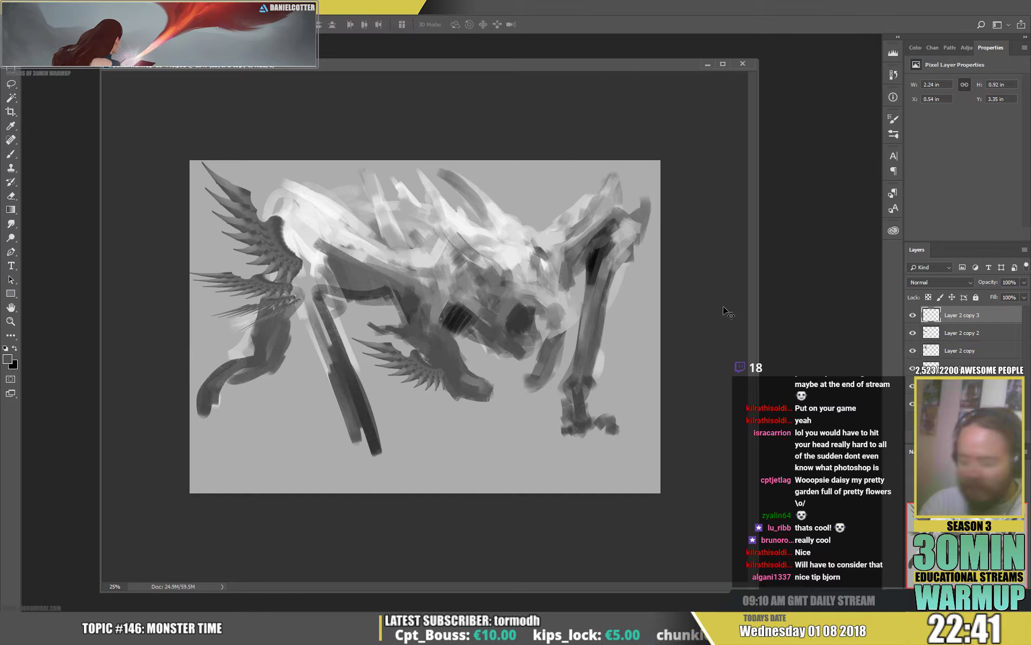
Step: Merge the small fans into one layer, narrow and rotate them to about 1.92 by 1.86 in, and move them onto the near limb
key("ctrl+e")
key("ctrl+t")
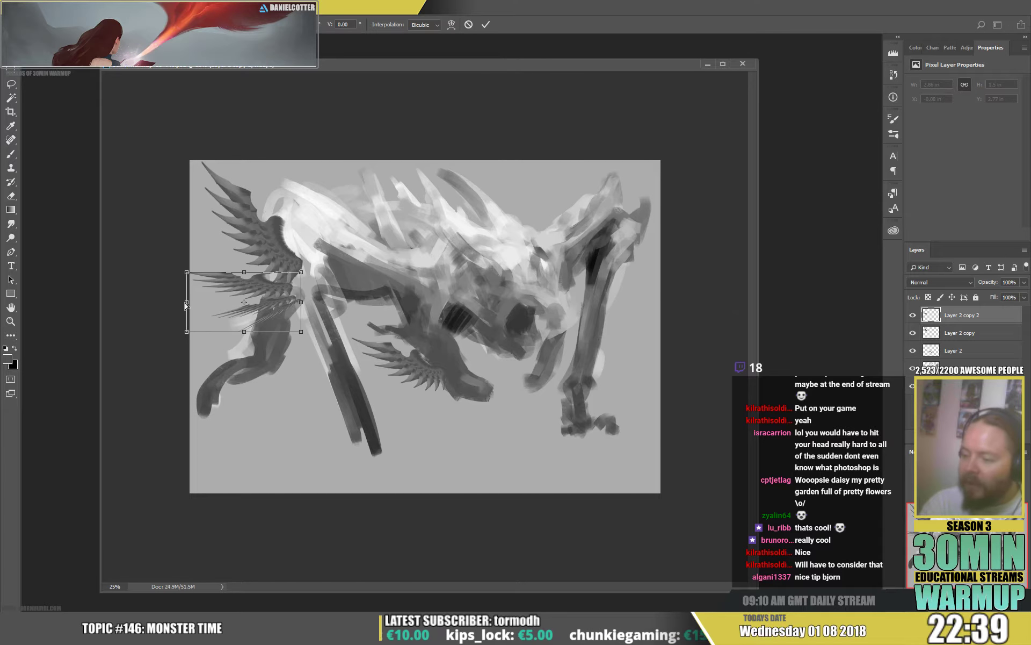
left_click_drag(184, 302, 212, 302)
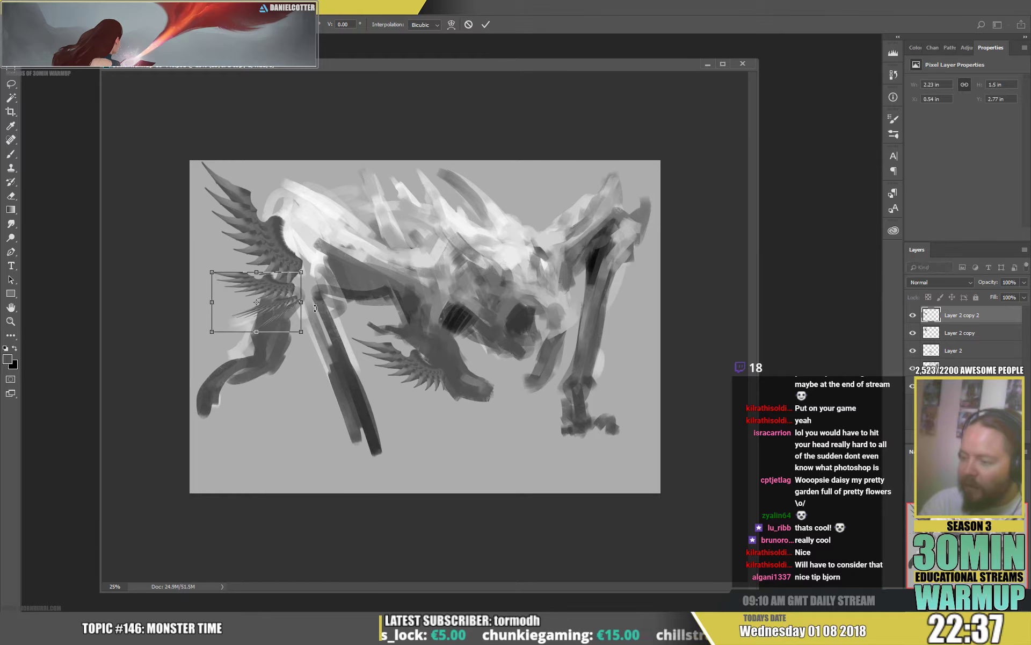
left_click_drag(304, 304, 315, 331)
left_click_drag(212, 302, 238, 302)
key("Return")
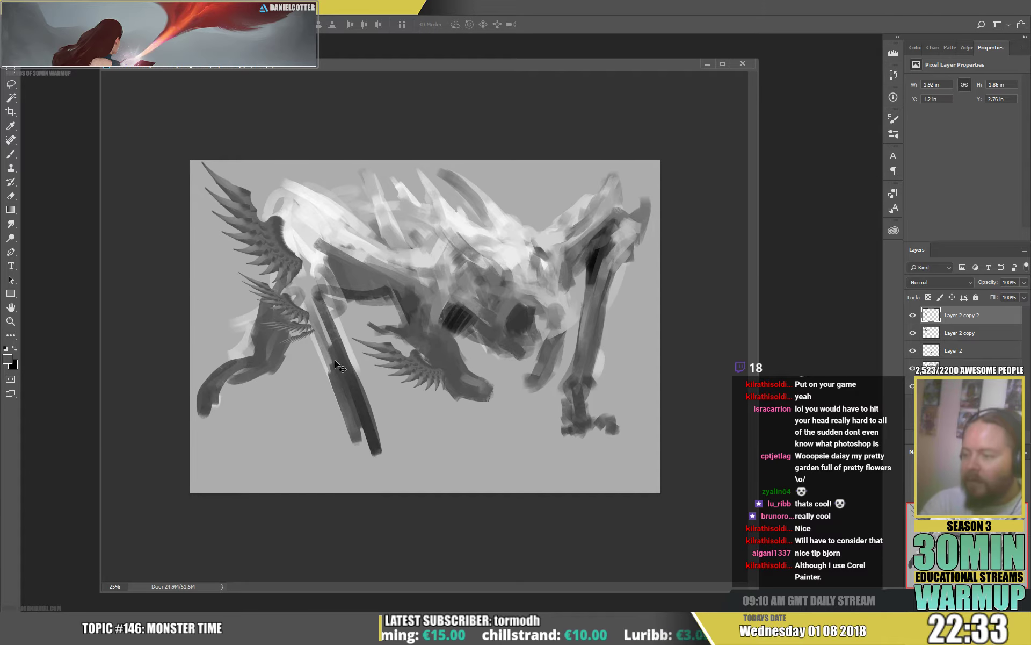
left_click_drag(324, 364, 338, 363)
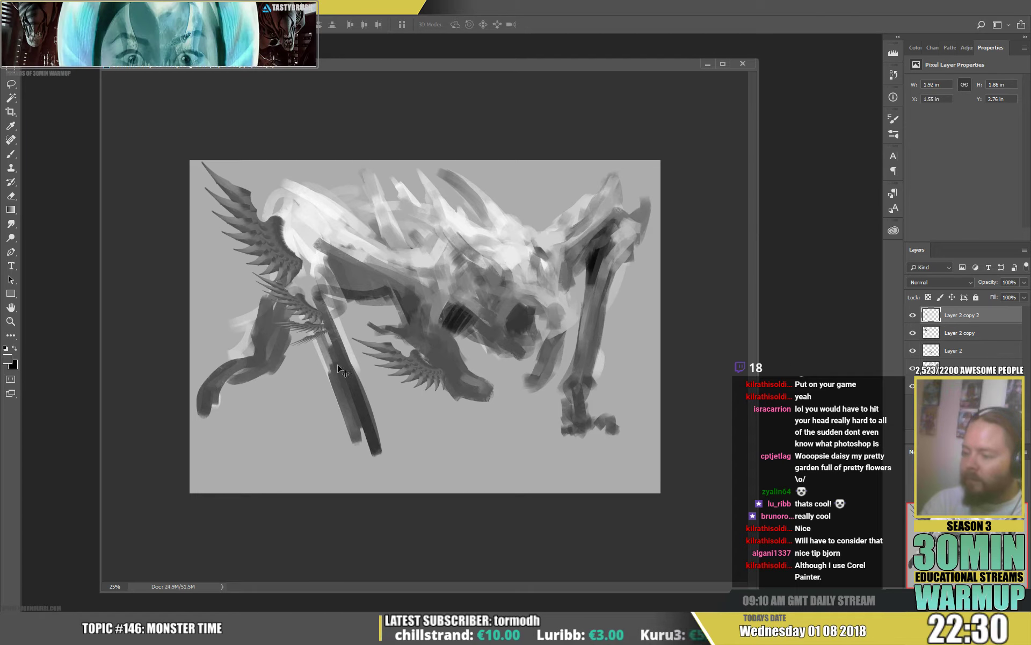
Step: Load the large spike fan's shape from Layer 2 copy as a selection and add a new layer above it
left_click(959, 351)
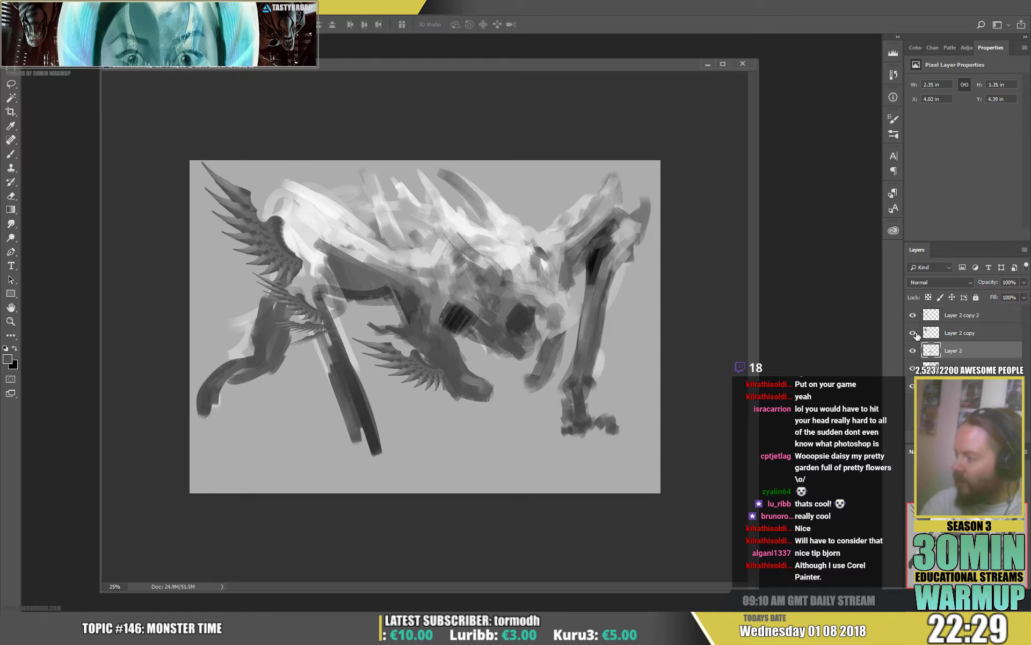
left_click(948, 334)
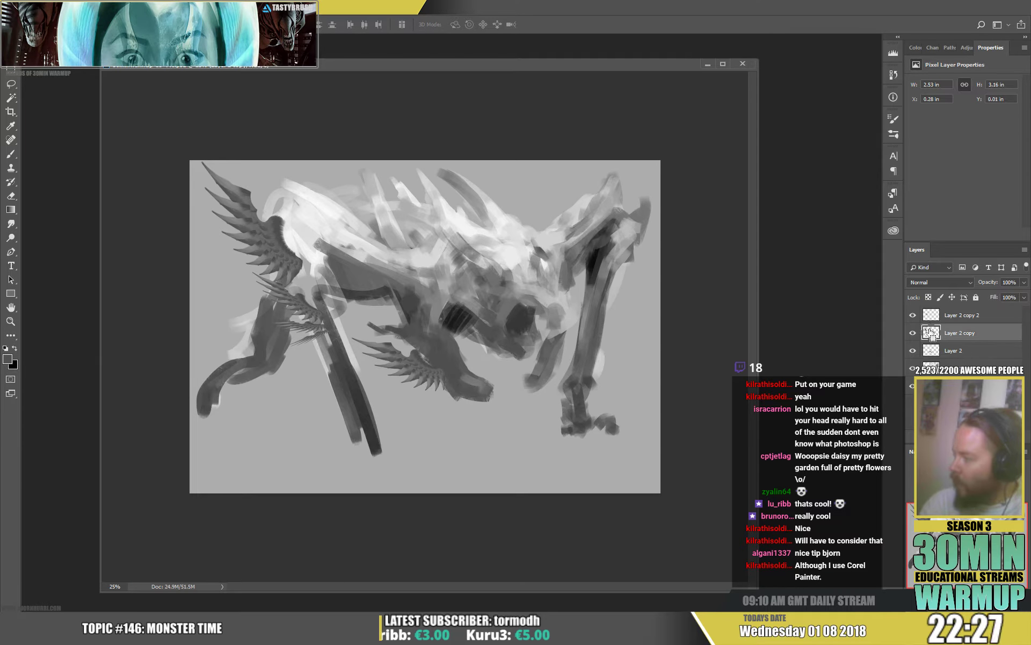
left_click(932, 333, "ctrl")
key("ctrl+shift+alt+n")
key("ctrl+d")
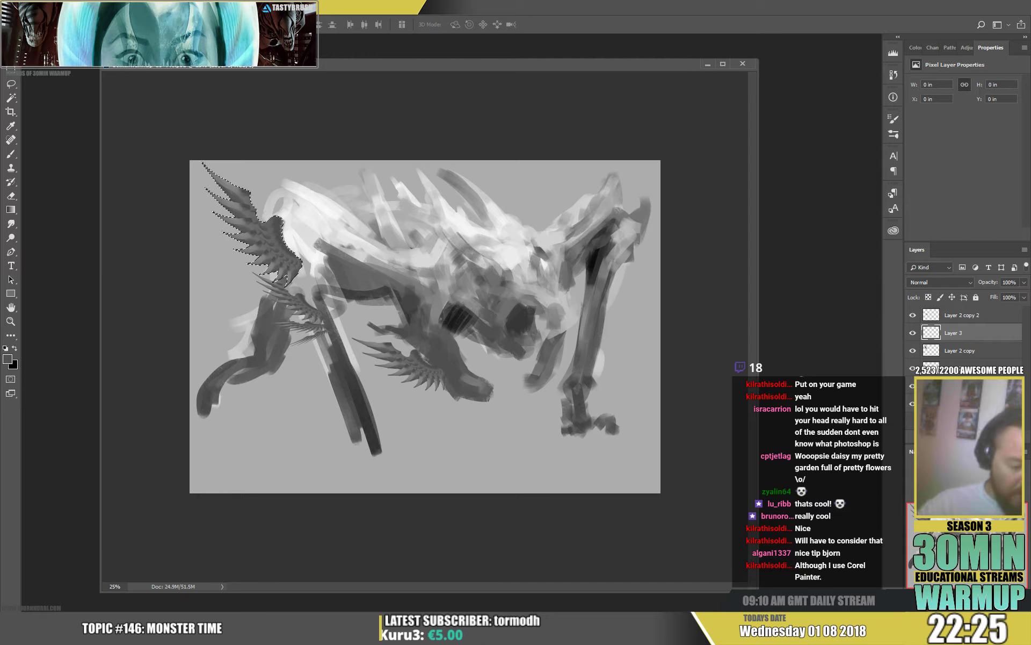
Step: Lighten the large spike fan inside its selection with soft white strokes from the 300 px sketcher brush
key("b")
key("x")
right_click(301, 215)
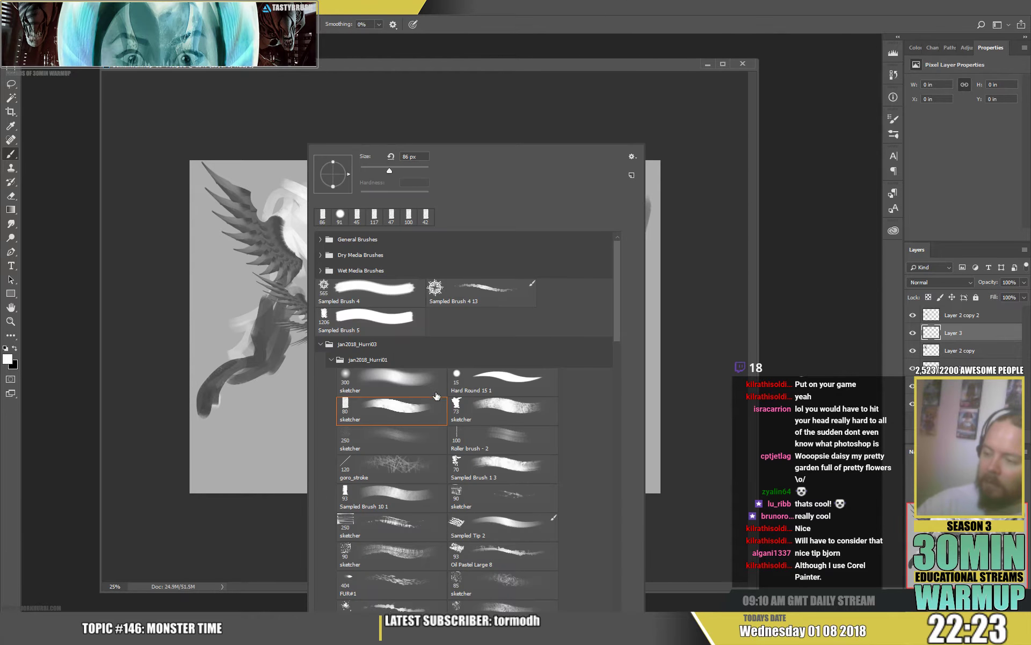
left_click(423, 376)
mouse_move(226, 183)
left_mouse_down()
mouse_move(280, 247)
mouse_move(269, 241)
left_mouse_up()
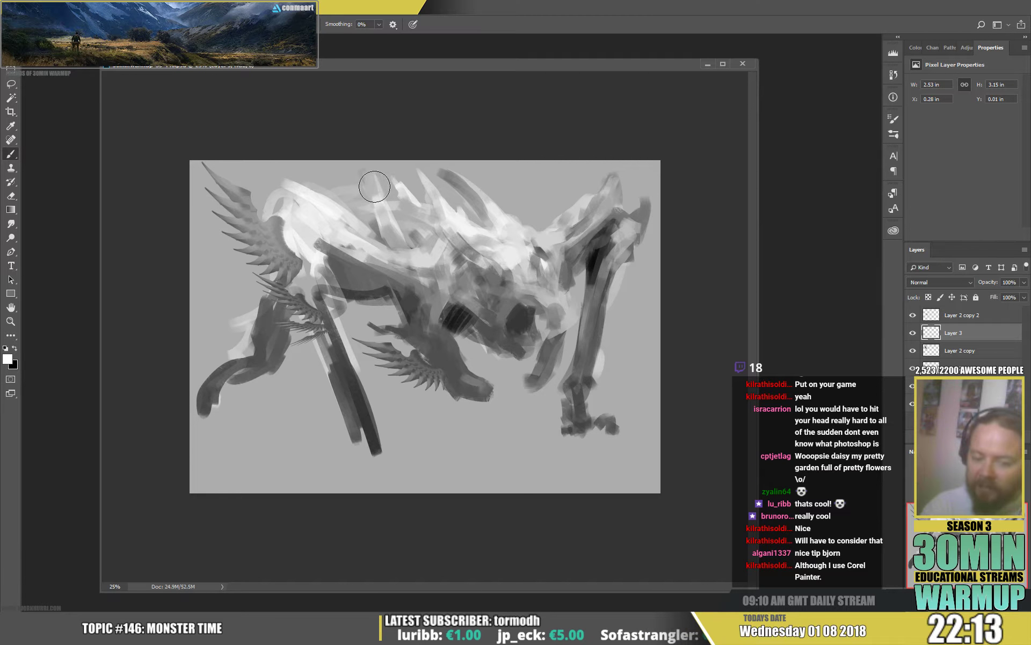
Step: Add a new layer below Layer 2 copy and paint small black accents where the large and small spike fans meet
left_click(961, 352)
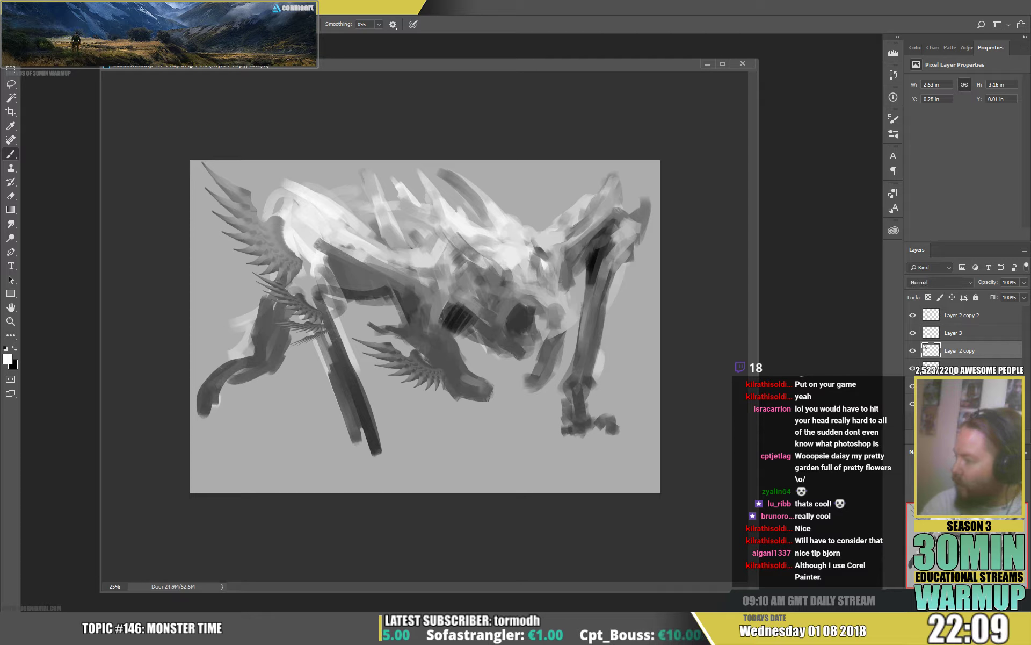
left_click(957, 368)
left_click(1004, 437)
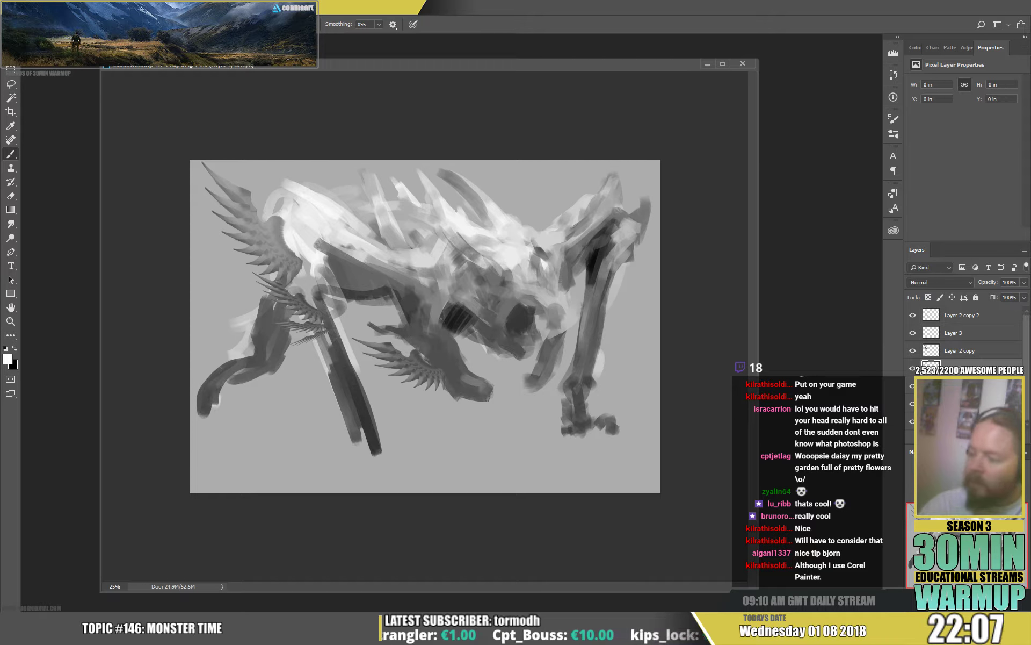
key("x")
right_click(306, 287)
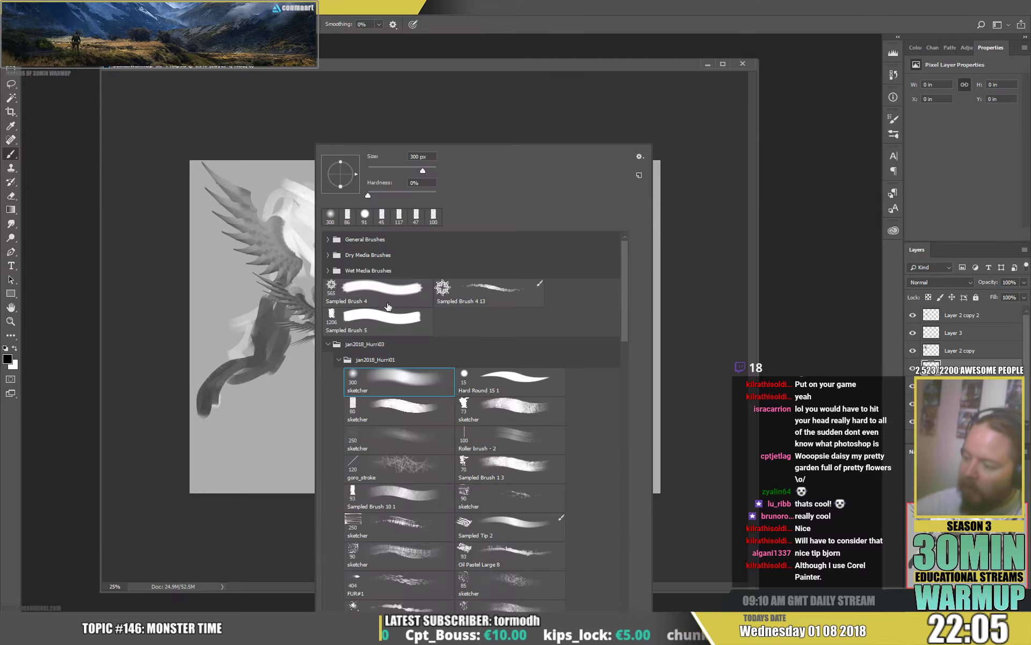
left_click(374, 170)
left_click(273, 270)
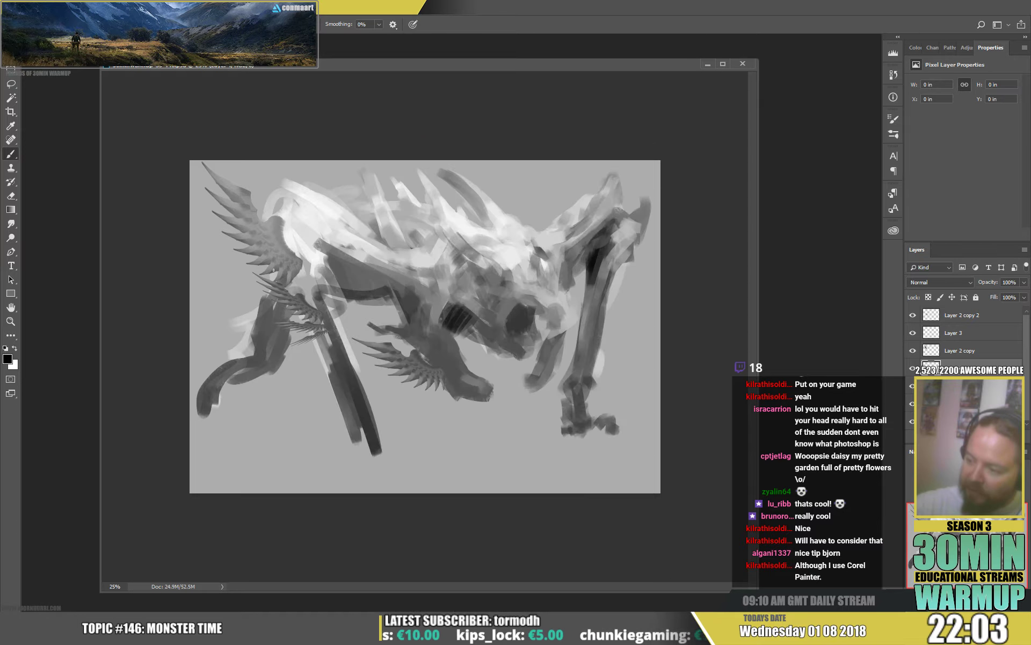
mouse_move(285, 277)
left_mouse_down()
mouse_move(308, 291)
mouse_move(301, 267)
left_mouse_up()
Step: Paint sampled grey strokes over the base of the small spike fans and down the upper shin of the near hind leg
key("x")
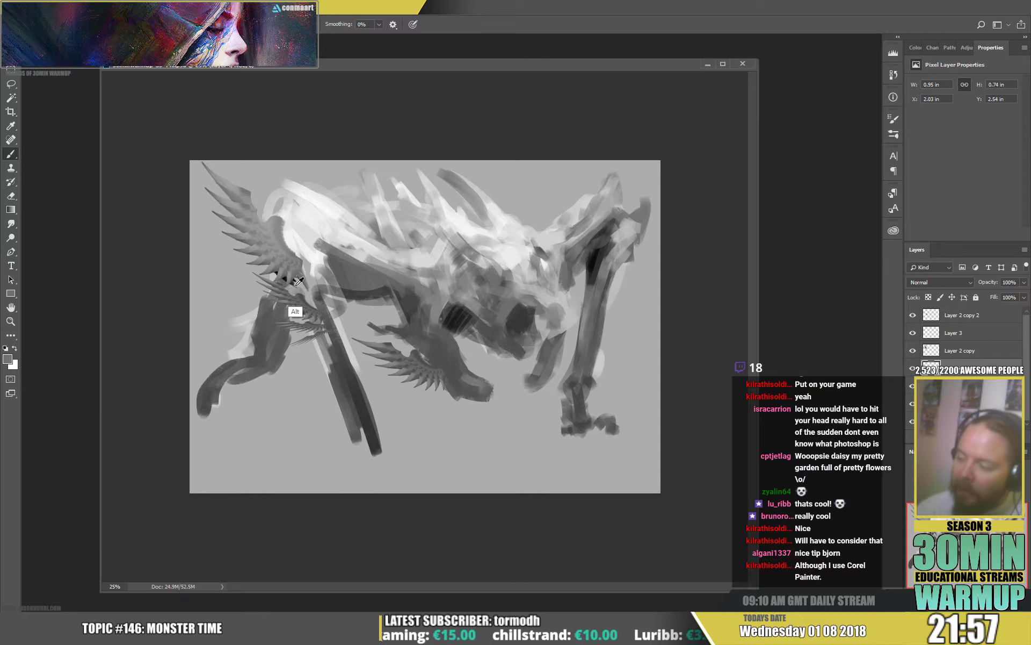
left_click(286, 277, "alt")
mouse_move(290, 274)
left_mouse_down()
mouse_move(303, 283)
mouse_move(292, 295)
mouse_move(317, 312)
mouse_move(308, 321)
mouse_move(329, 321)
mouse_move(315, 332)
mouse_move(331, 339)
left_mouse_up()
Step: Paint dark strokes from the near knee along the thigh's underside, and add sampled light tones along the thigh
right_click(326, 270)
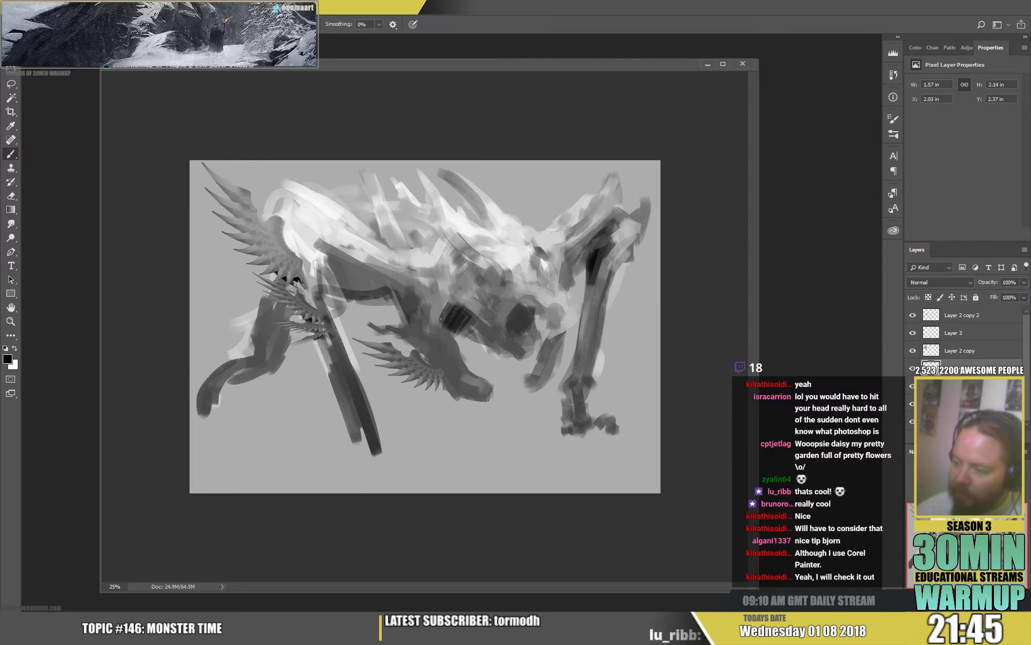
mouse_move(315, 264)
left_mouse_down()
mouse_move(315, 230)
mouse_move(322, 252)
mouse_move(327, 232)
mouse_move(347, 244)
mouse_move(443, 242)
left_mouse_up()
left_click(345, 237, "alt")
left_click(372, 235, "alt")
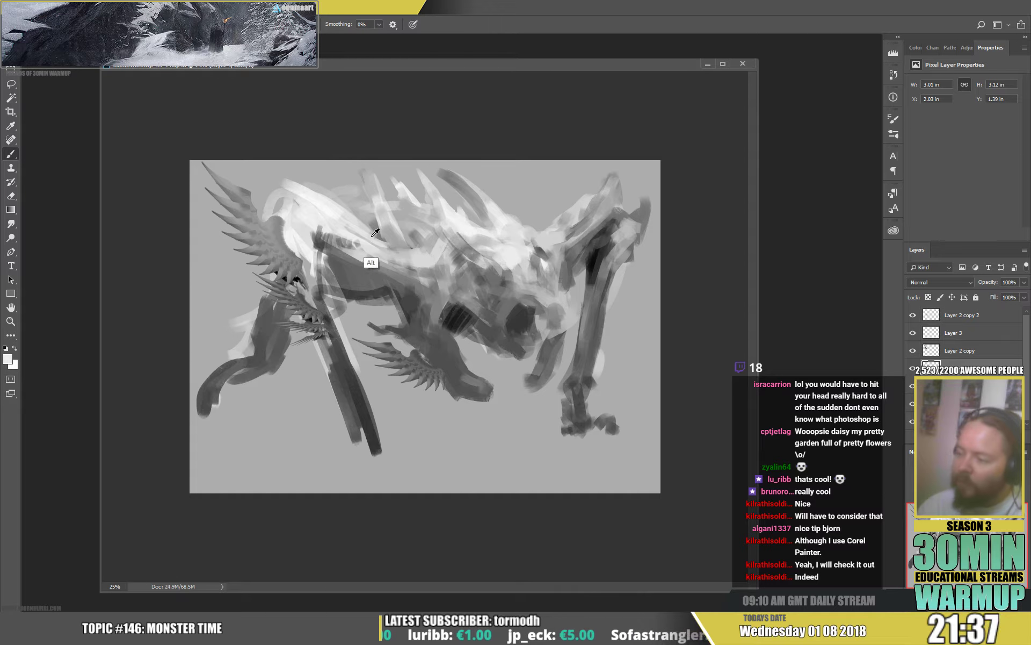
left_click_drag(376, 252, 398, 240)
Step: Rework the rounded joint beside the large spike fan with short strokes of sampled greys
left_click(279, 222, "alt")
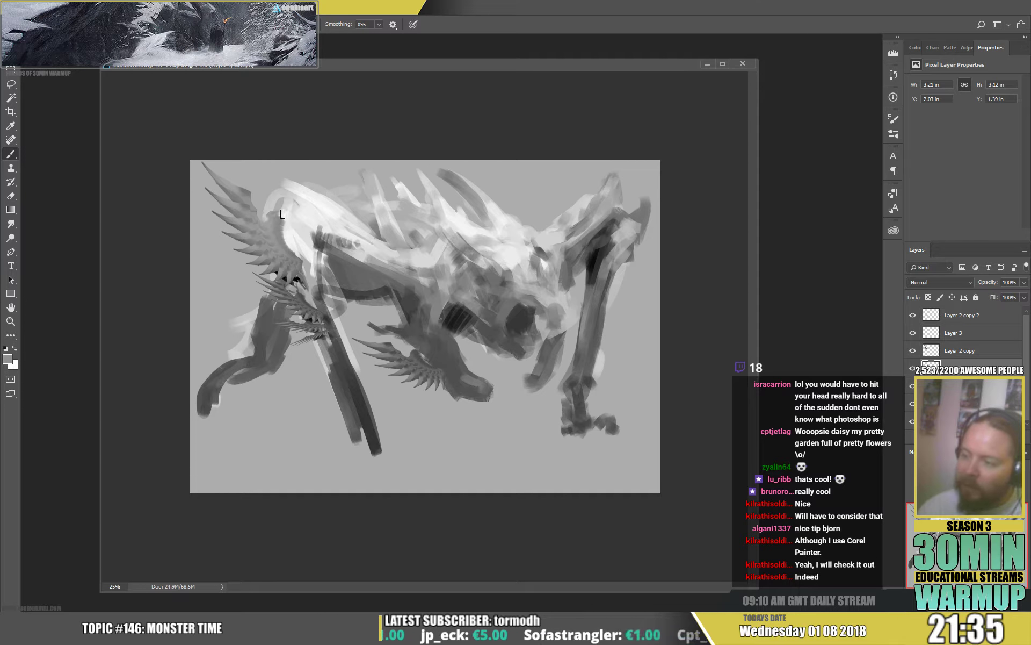
left_click(284, 214, "alt")
left_click_drag(283, 201, 278, 200)
left_click(275, 212, "alt")
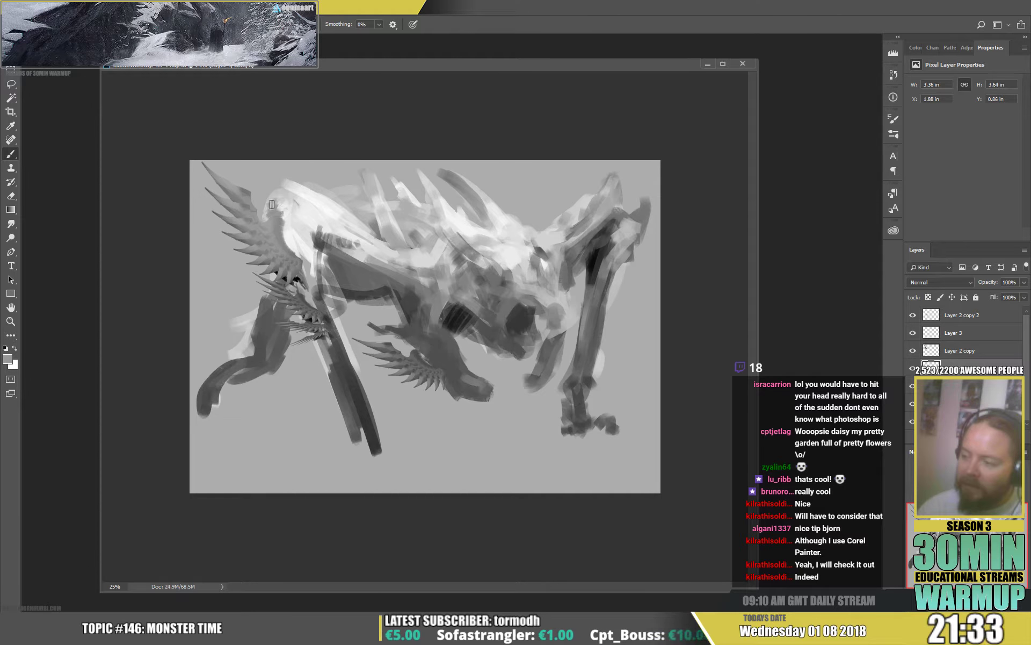
left_click(316, 228, "alt")
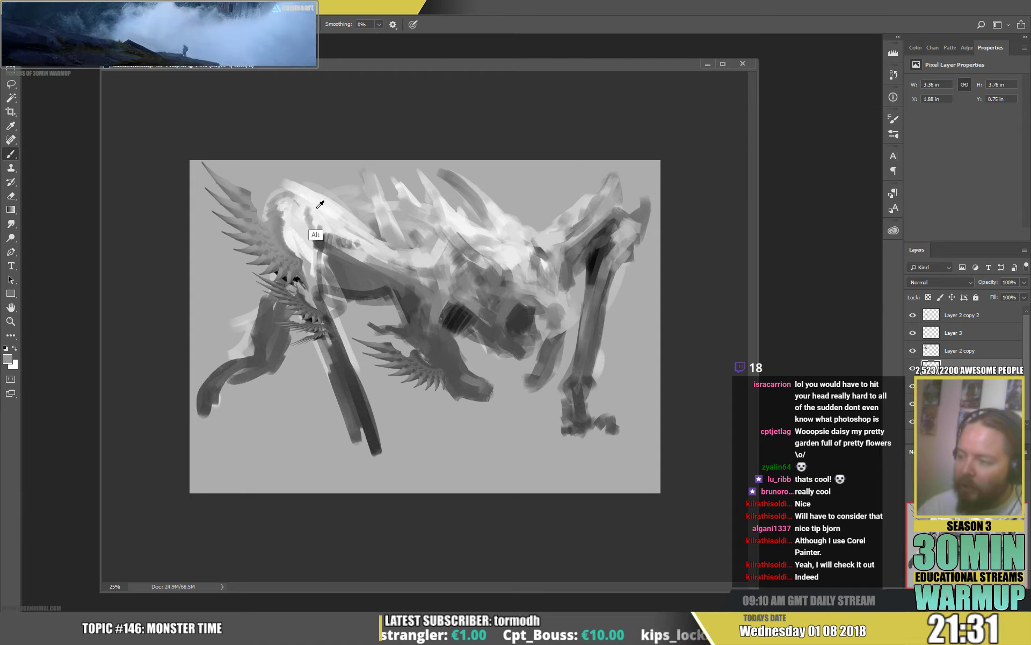
left_click(281, 221, "alt")
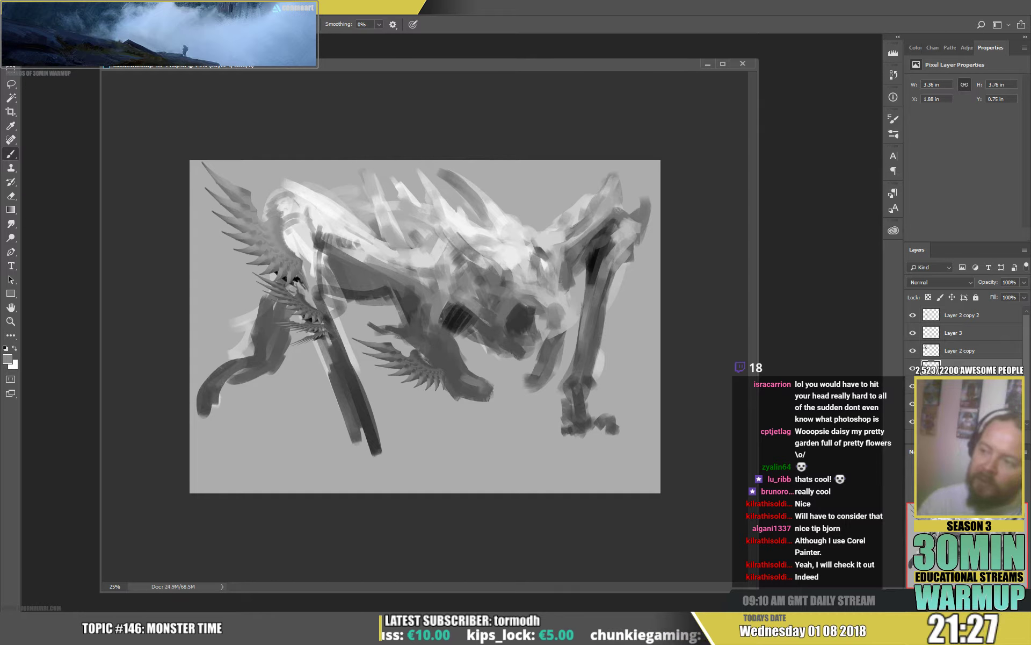
left_click(162, 7)
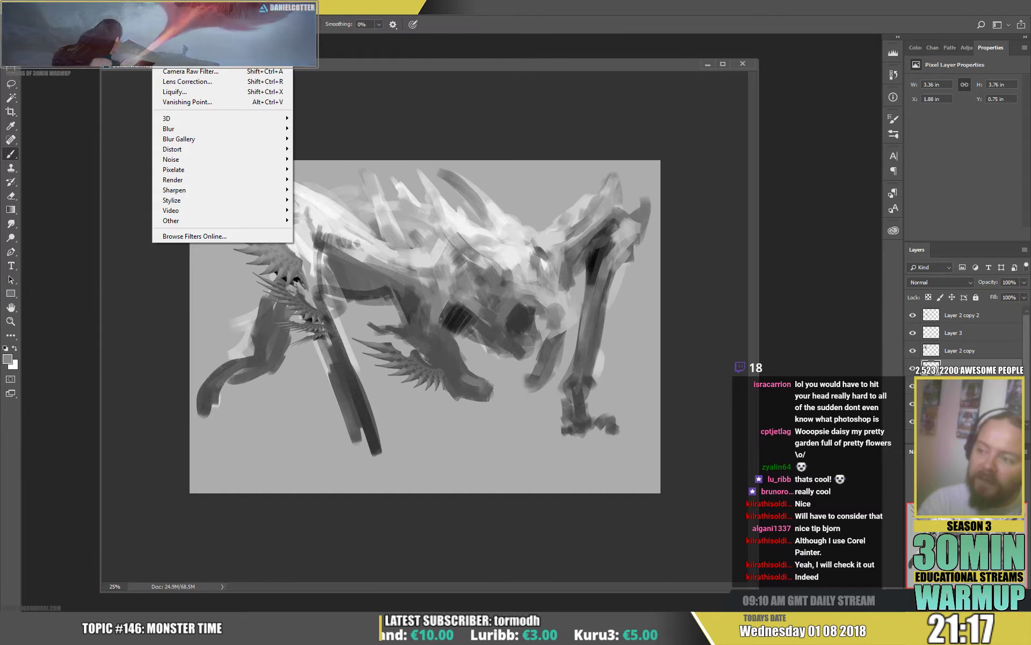
left_click(470, 66)
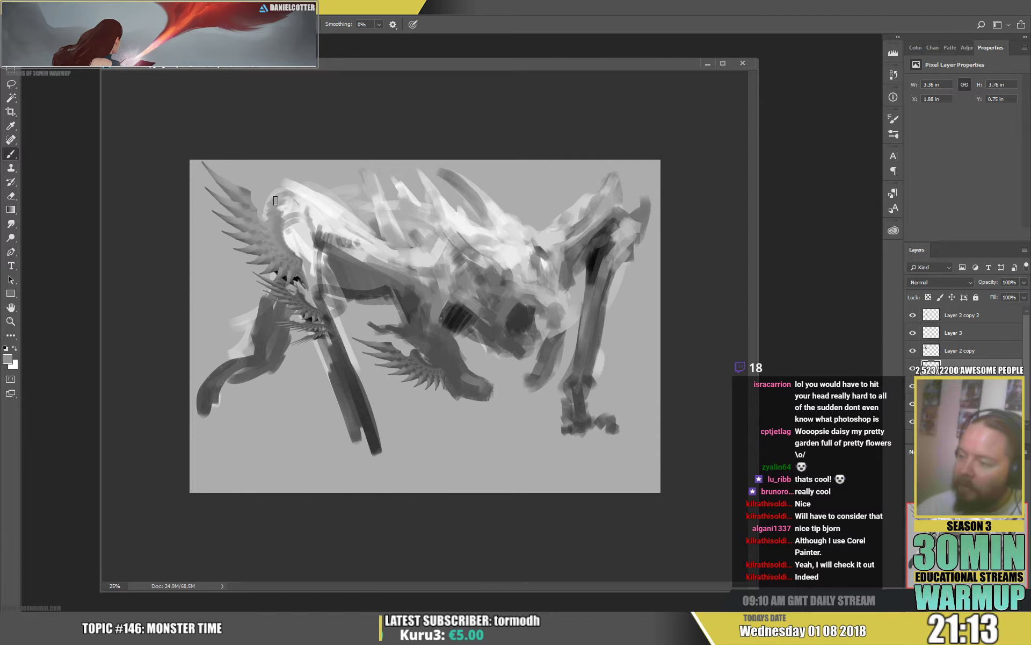
Step: Refine the near thigh from the joint to the body with sampled mid-grey and light strokes
mouse_move(287, 186)
left_mouse_down()
mouse_move(350, 233)
mouse_move(321, 220)
left_mouse_up()
left_click(273, 233, "alt")
left_click(313, 214, "alt")
left_click(331, 232, "alt")
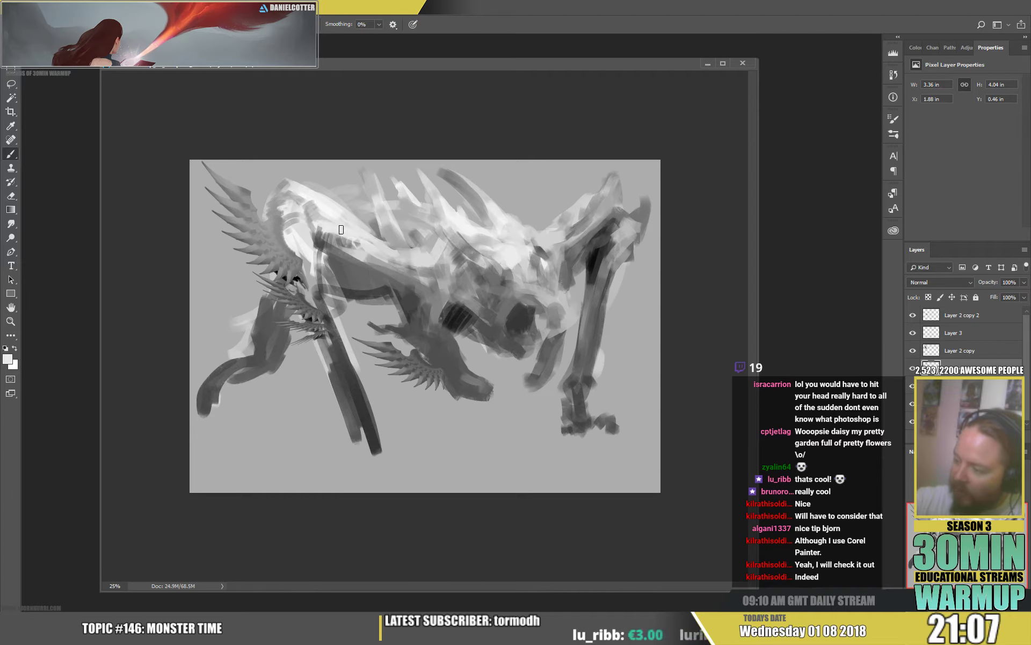
left_click_drag(370, 248, 411, 262)
left_click(365, 231, "alt")
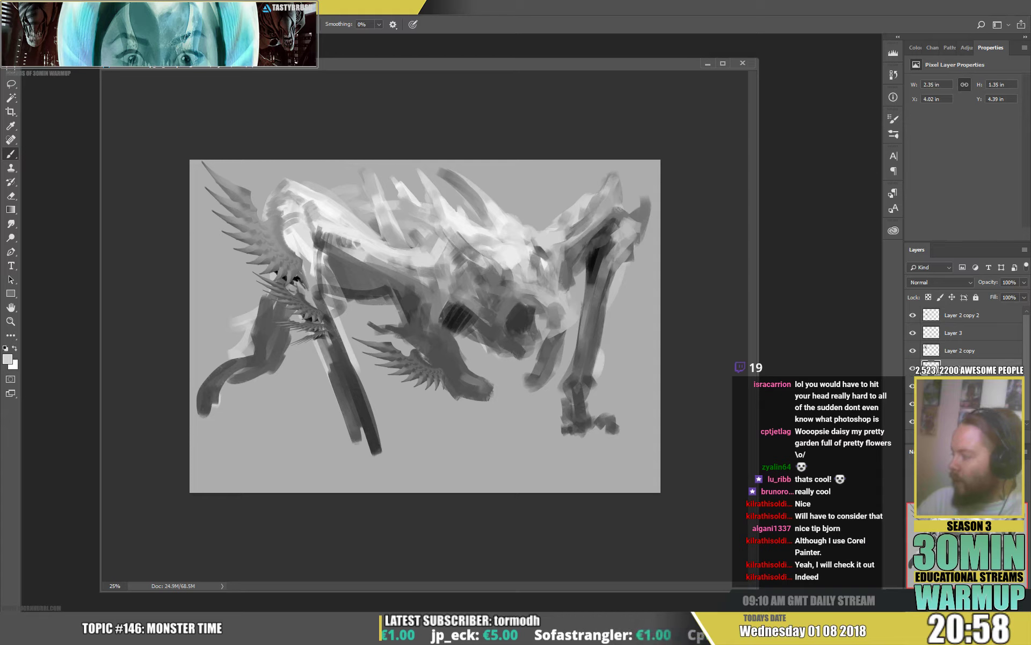
Step: Erase stray strokes above the thigh and paint a small black patch at the base of the back spikes
key("e")
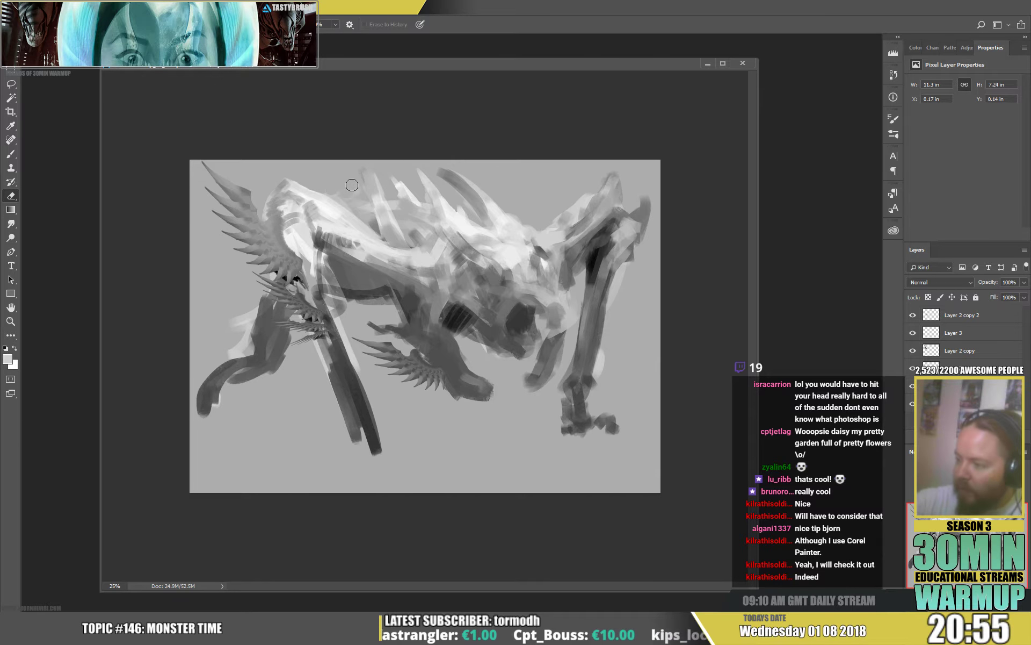
key("b")
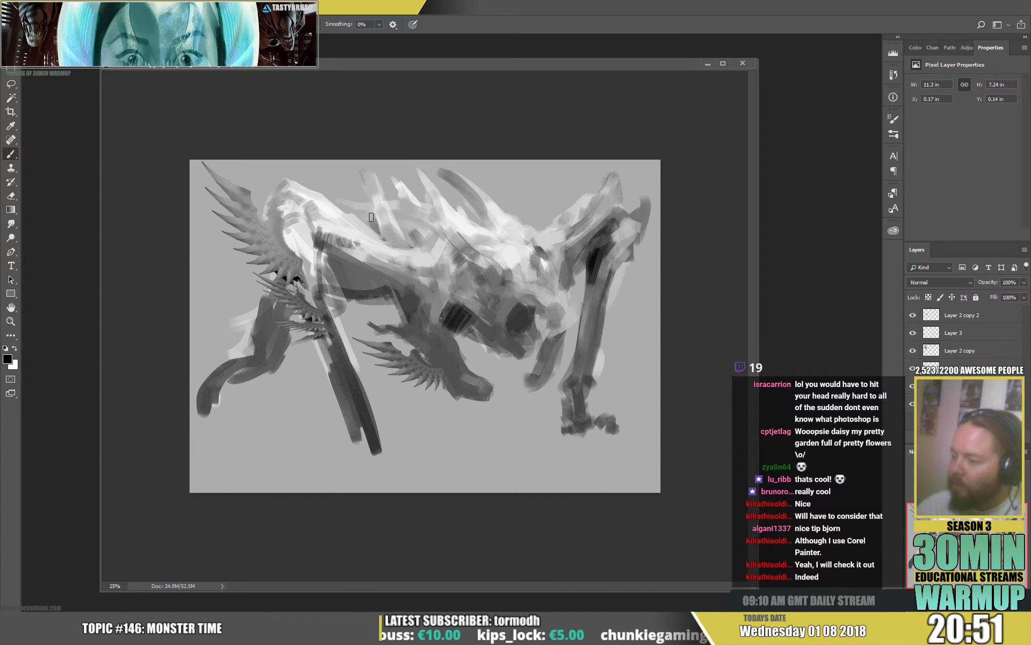
mouse_move(370, 212)
left_mouse_down()
mouse_move(362, 219)
mouse_move(384, 209)
left_mouse_up()
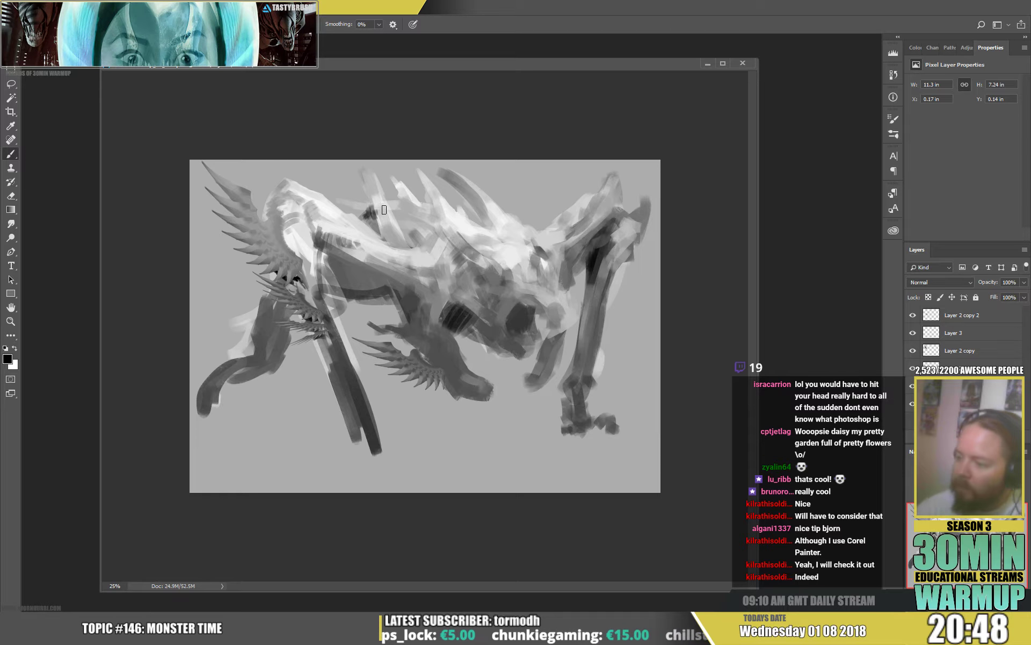
Step: Paint a clawed foot with long curved toes at the end of the near hind leg using dark and sampled grey tones
mouse_move(372, 426)
left_mouse_down()
mouse_move(370, 411)
mouse_move(429, 449)
mouse_move(400, 434)
mouse_move(336, 438)
mouse_move(372, 442)
mouse_move(360, 422)
mouse_move(355, 434)
left_mouse_up()
left_click(337, 449)
left_click(347, 433, "alt")
left_click(358, 434, "alt")
left_click(351, 424, "alt")
left_click(371, 429, "alt")
left_click(345, 377, "alt")
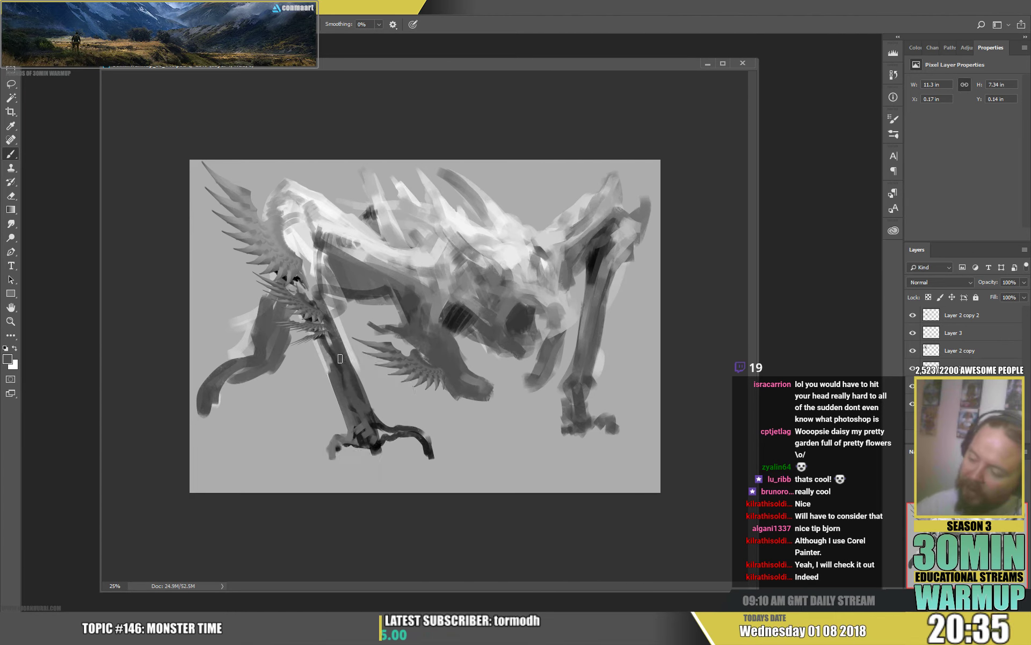
Step: Darken the shin of the near hind leg and block in sampled grey strokes below the small spike fans
mouse_move(341, 357)
left_mouse_down()
mouse_move(337, 389)
mouse_move(332, 361)
mouse_move(330, 380)
left_mouse_up()
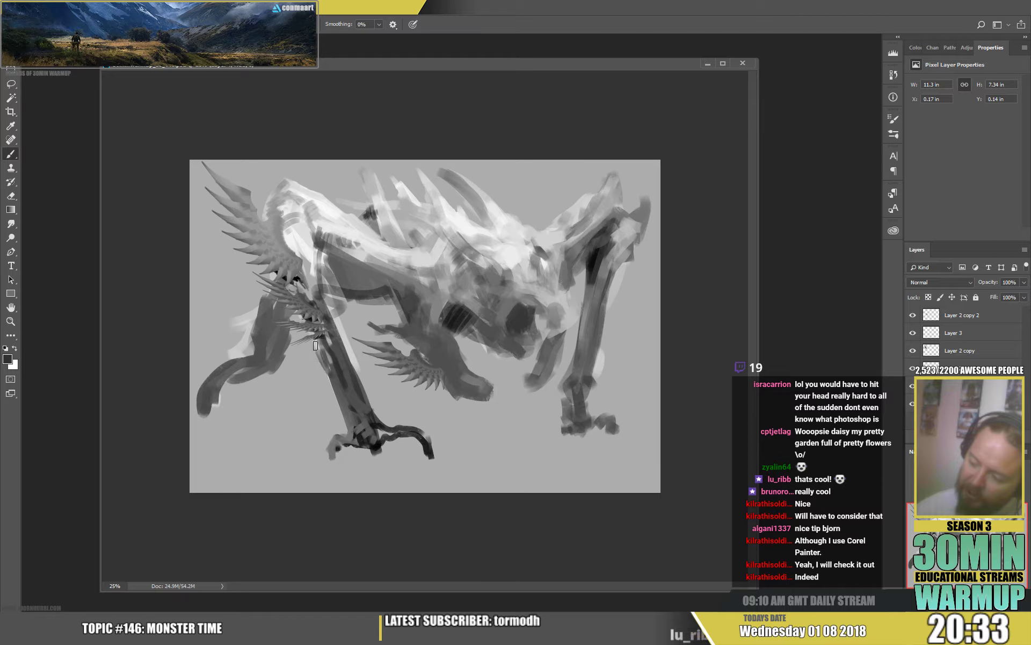
left_click(314, 341, "alt")
left_click(318, 338, "alt")
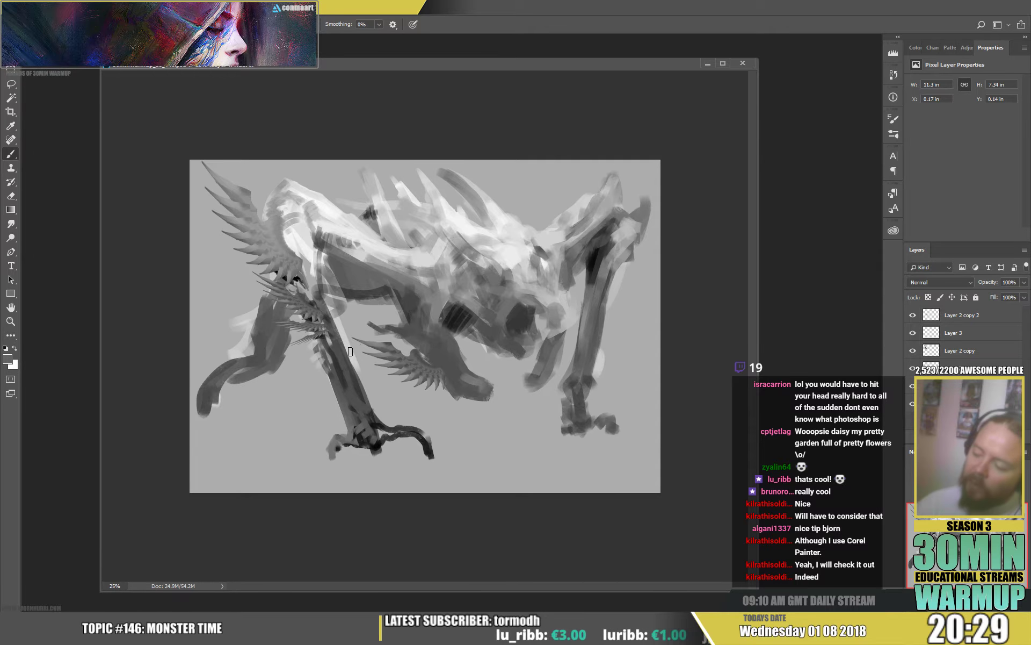
Step: Paint a row of small white spikes down the back of the near shin with a much smaller brush
key("d")
right_click(353, 353)
key("Escape")
left_click(318, 344, "alt")
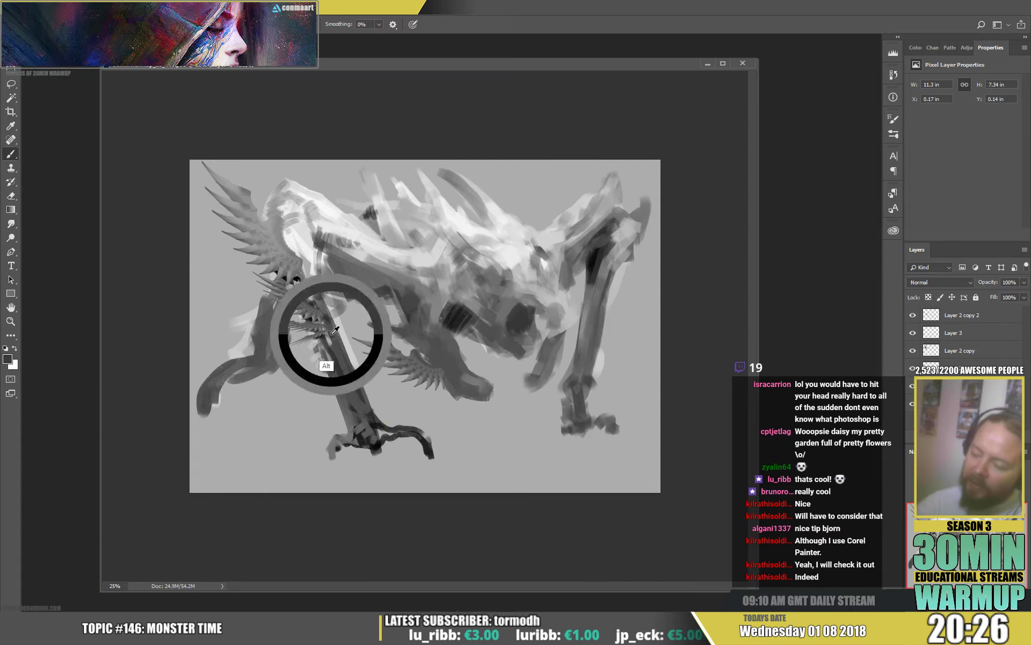
key("d")
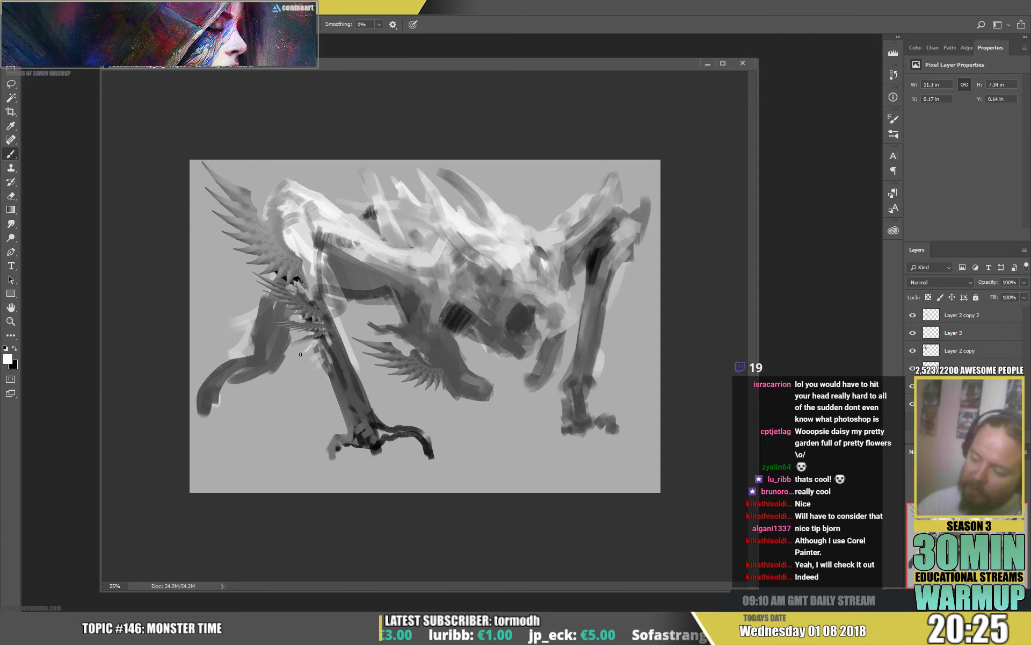
left_click(331, 382, "alt")
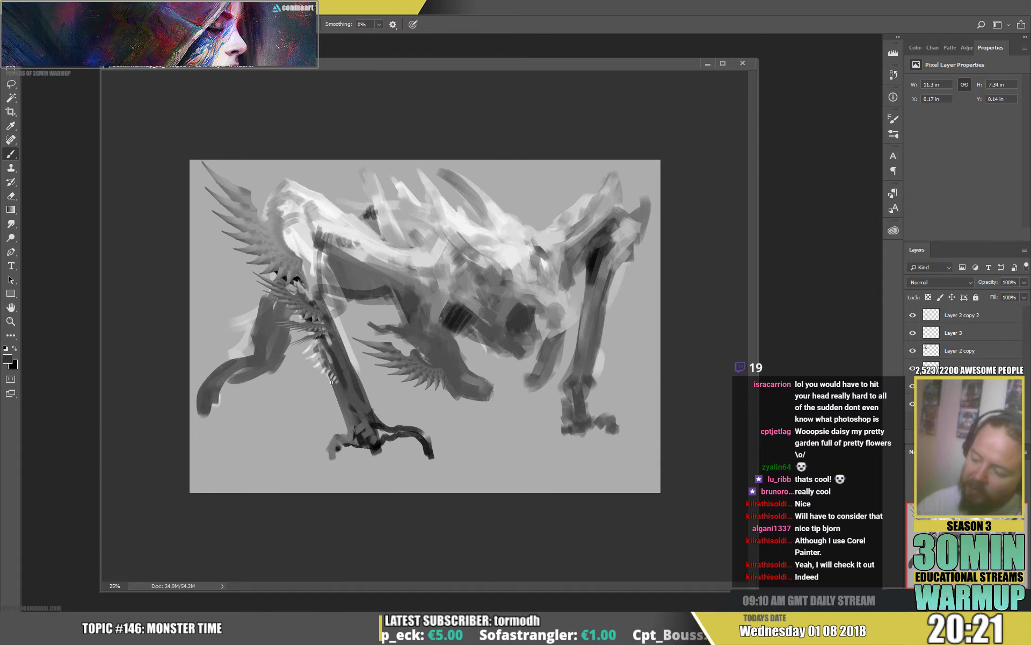
Step: Shade the small shin spikes and blend them into the leg with sampled greys
left_click(323, 353, "alt")
mouse_move(328, 363)
left_mouse_down()
mouse_move(347, 393)
mouse_move(325, 354)
mouse_move(353, 388)
mouse_move(342, 341)
left_mouse_up()
left_click(331, 366, "alt")
left_click(328, 382, "alt")
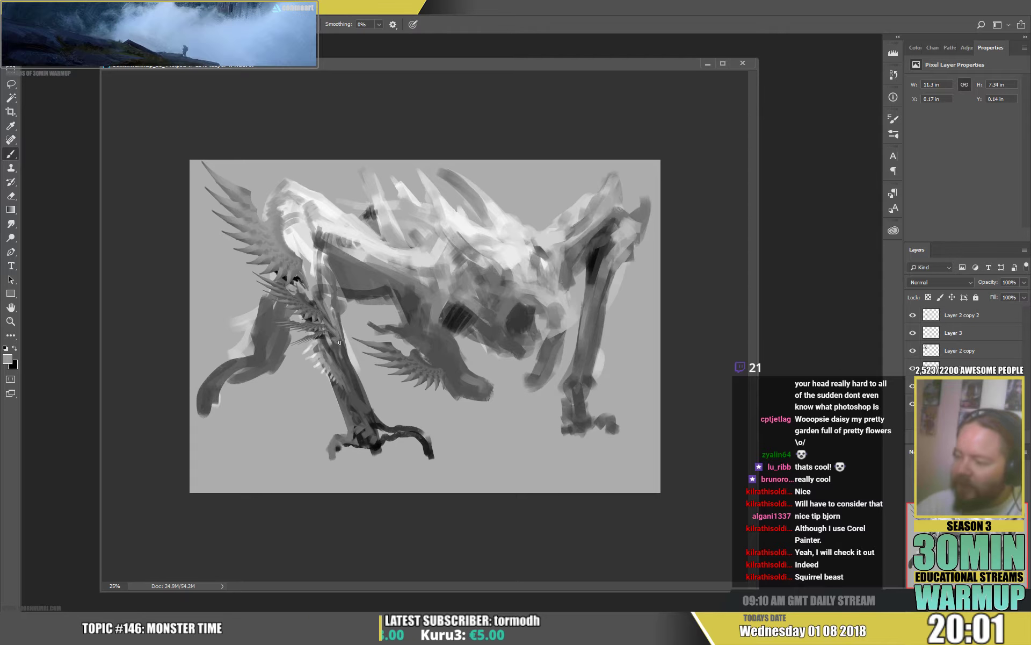
Step: Enlarge the brush and model the near knee and upper shin with sampled grey tones
right_click(345, 292)
left_click(418, 167)
left_click(323, 273)
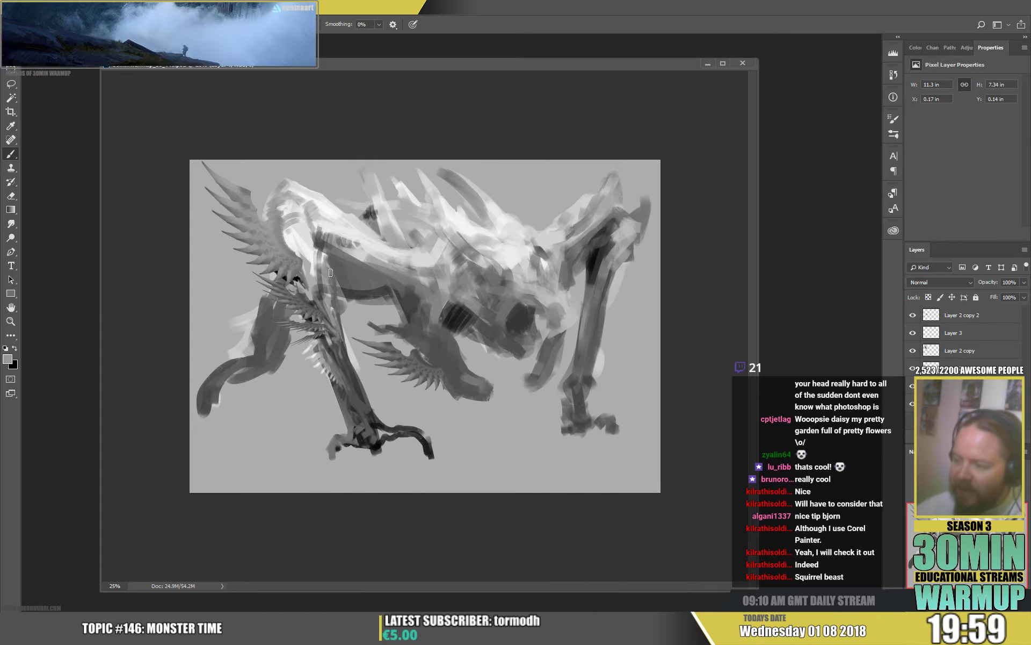
left_click(332, 279, "alt")
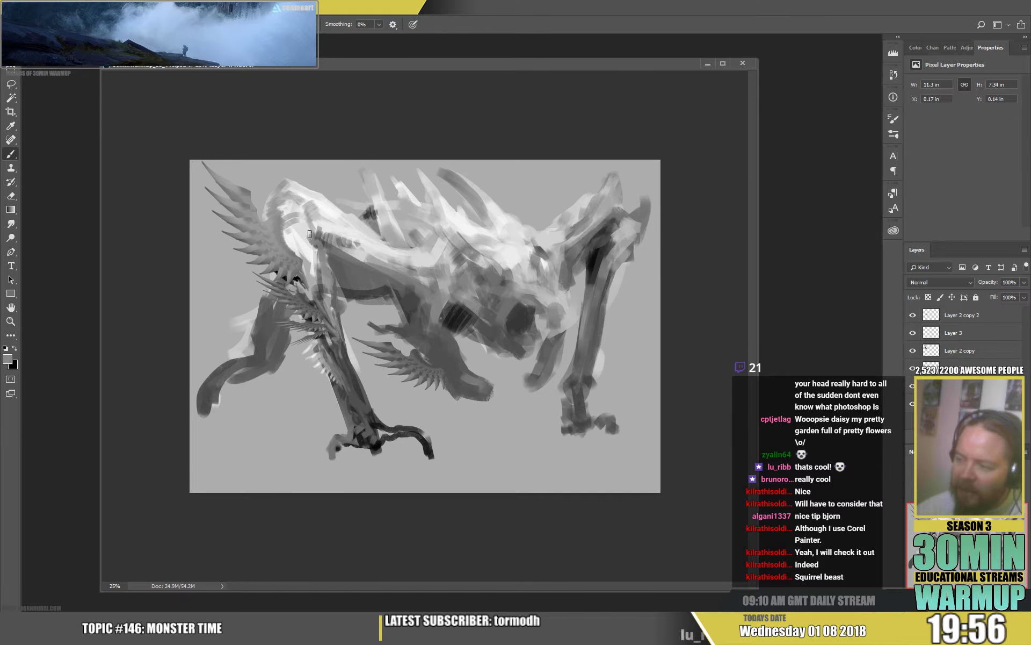
left_click(301, 260, "alt")
left_click(337, 249, "alt")
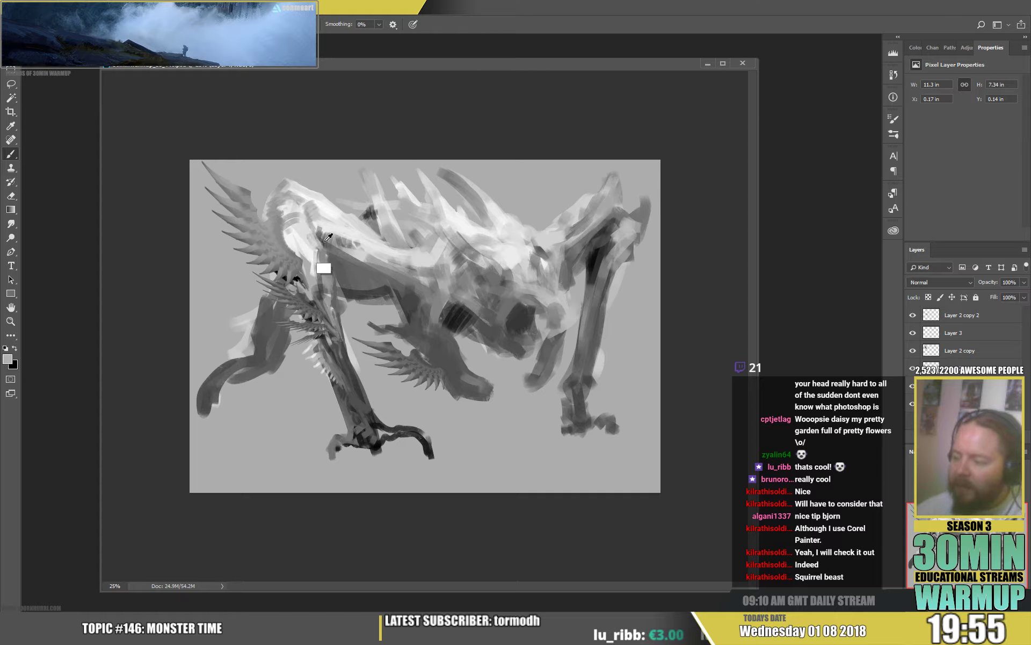
left_click(326, 242, "alt")
Step: Paint dark strokes along the thigh's lower edge and into the shadow where the belly meets the far limb
left_click_drag(325, 253, 416, 281)
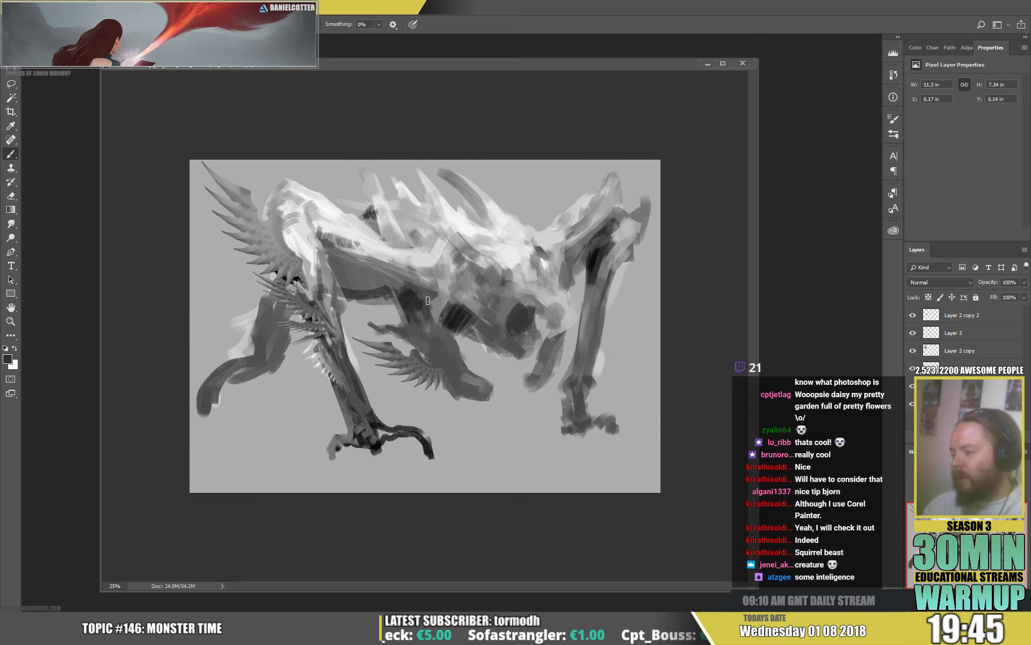
left_click_drag(428, 300, 442, 292)
left_click(433, 327, "alt")
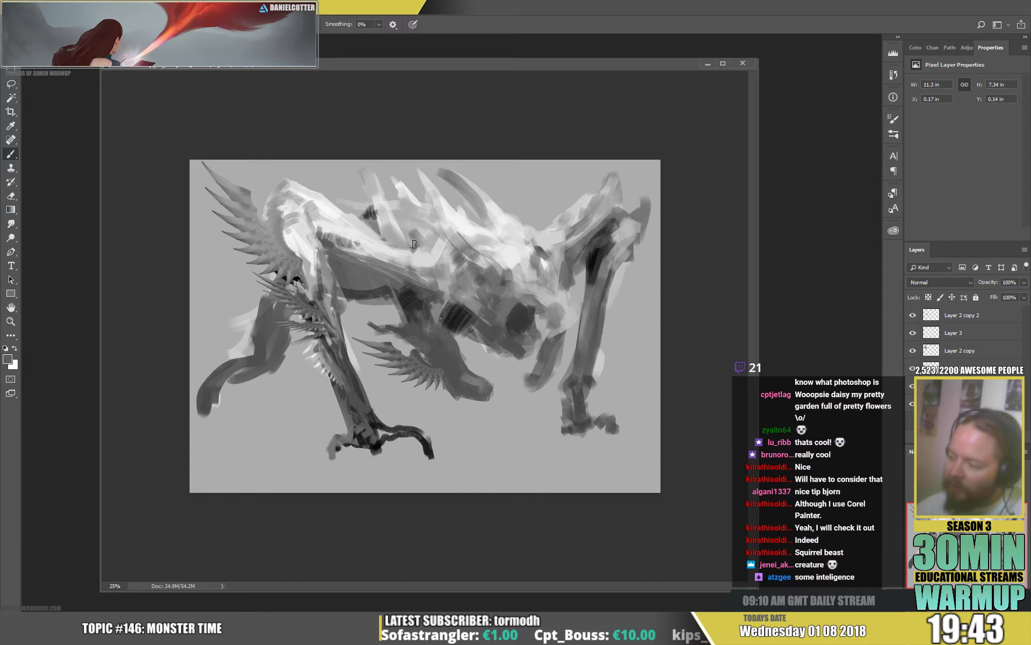
Step: Blend sampled greys where the thigh meets the body and deepen the belly shadow beneath the near thigh
left_click(421, 253, "alt")
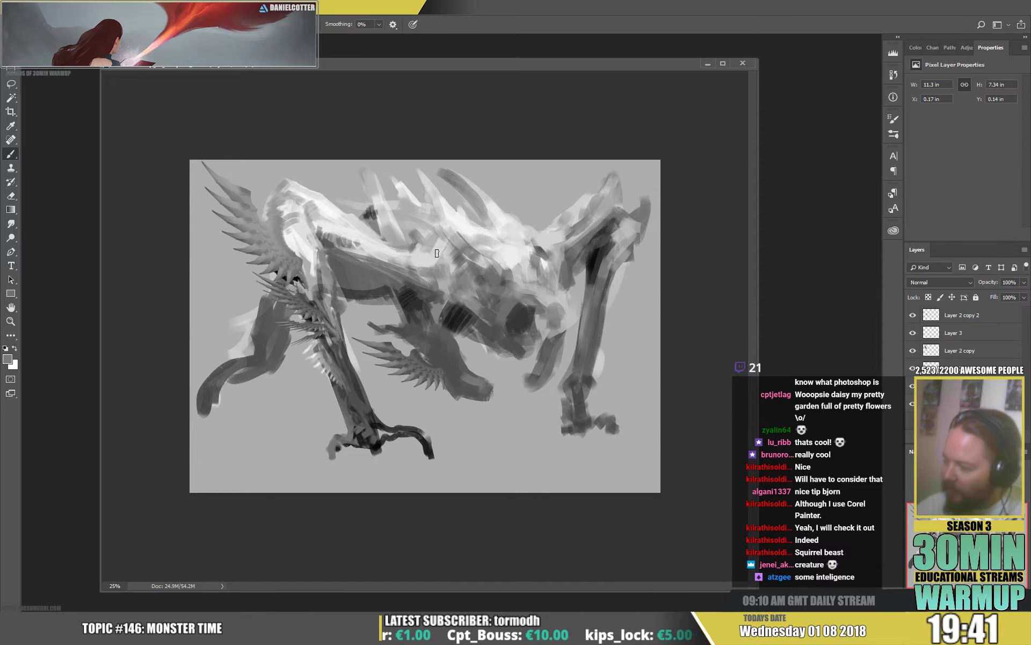
left_click(456, 284, "alt")
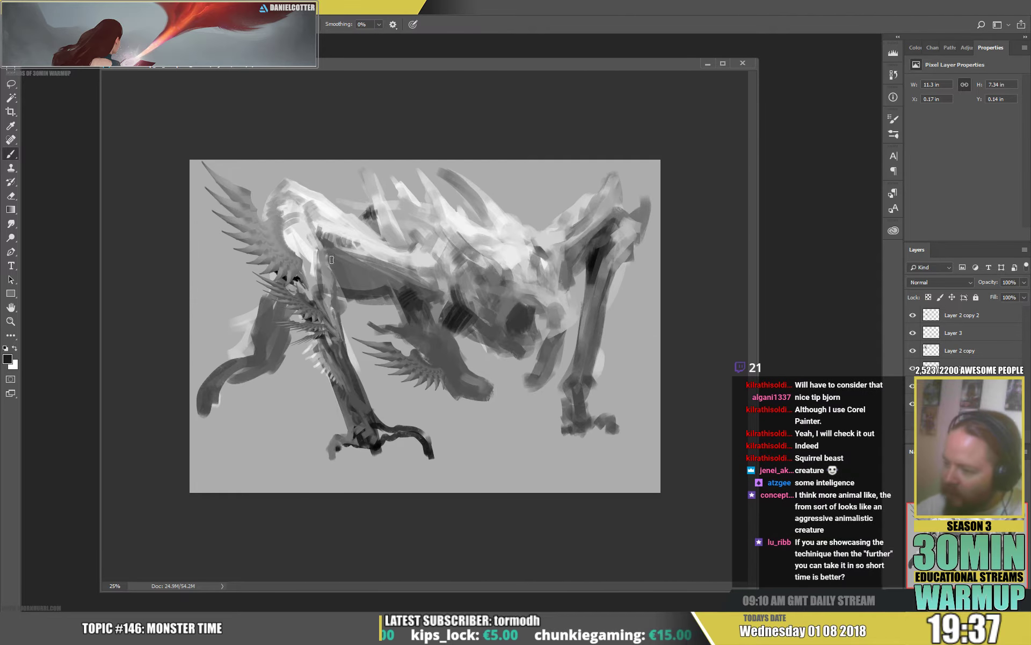
left_click(357, 289, "alt")
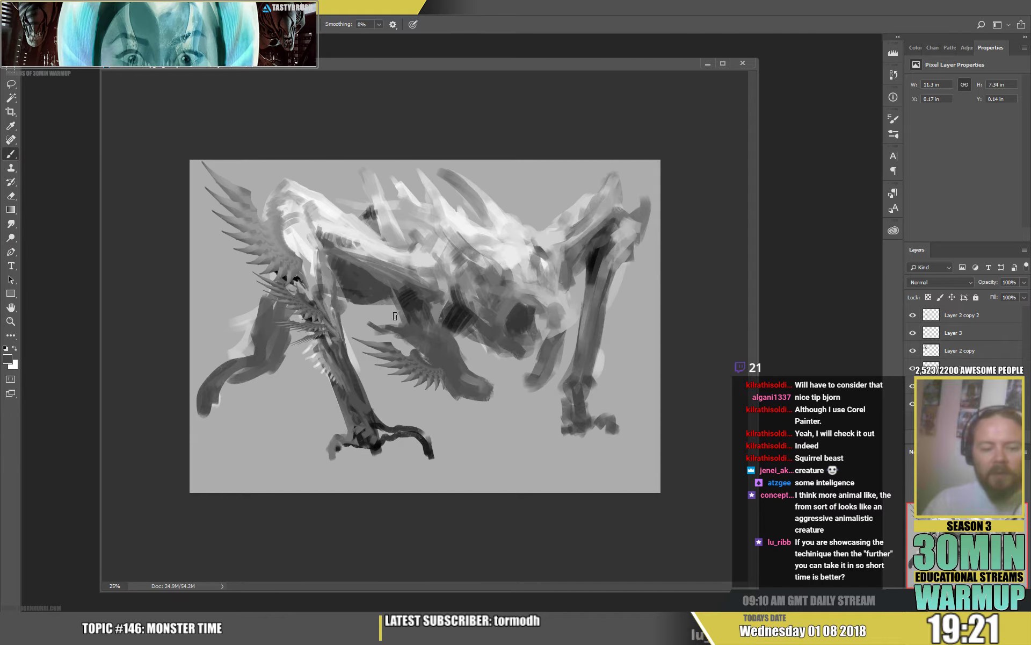
Step: Darken the lower section of the rear leg with black and sampled grey strokes and dab in its foot
left_click(309, 344, "alt")
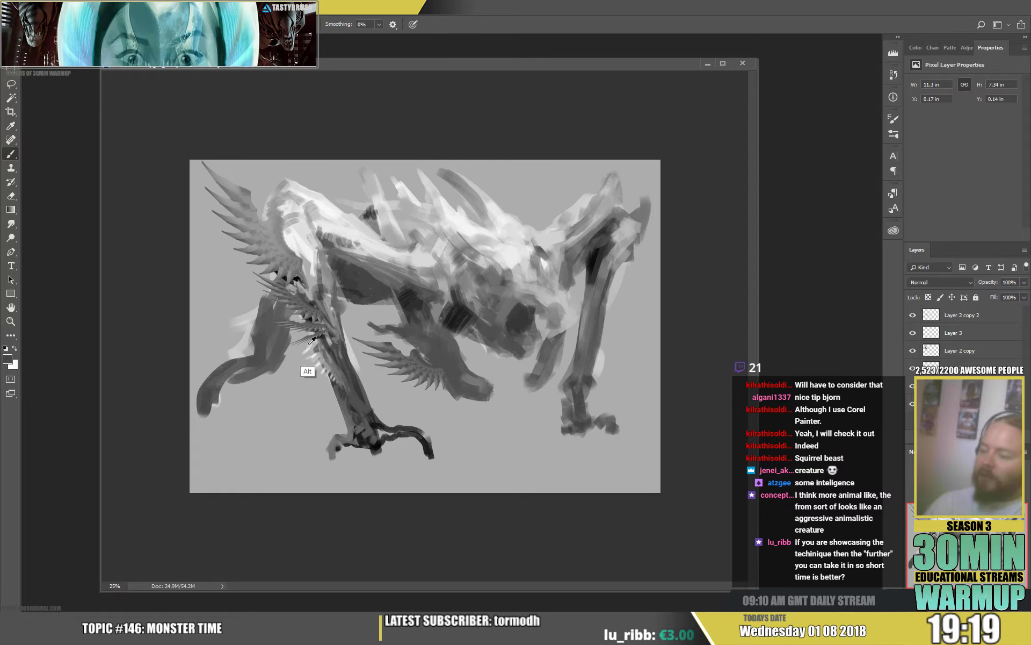
key("d")
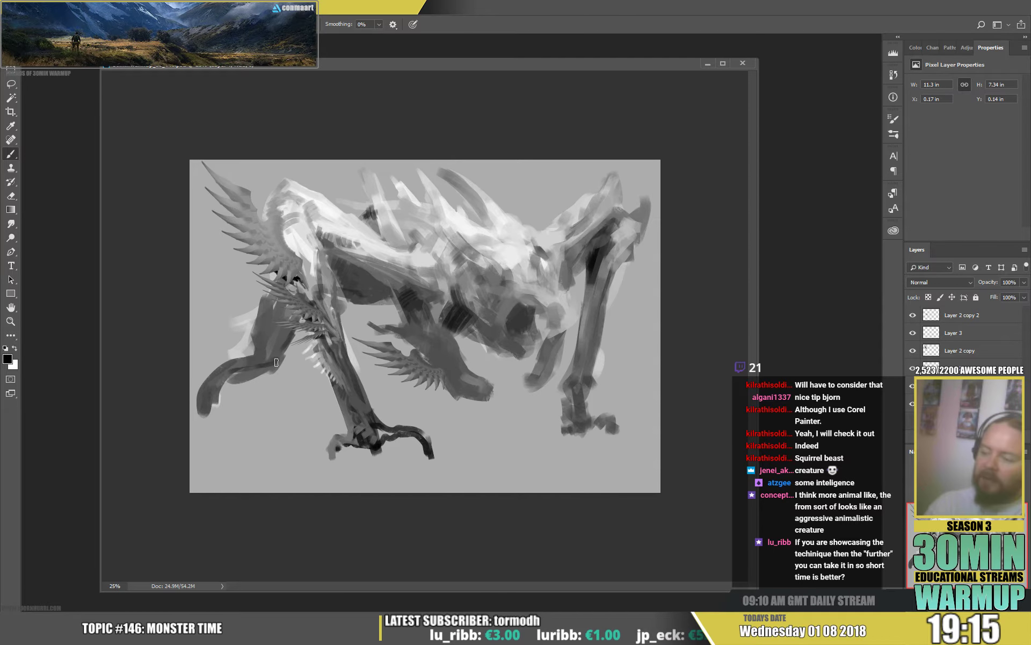
left_click_drag(258, 371, 218, 395)
mouse_move(227, 359)
left_mouse_down()
mouse_move(201, 389)
mouse_move(197, 415)
mouse_move(218, 416)
left_mouse_up()
left_click(241, 353, "alt")
left_click(217, 371, "alt")
left_click_drag(228, 427, 235, 428)
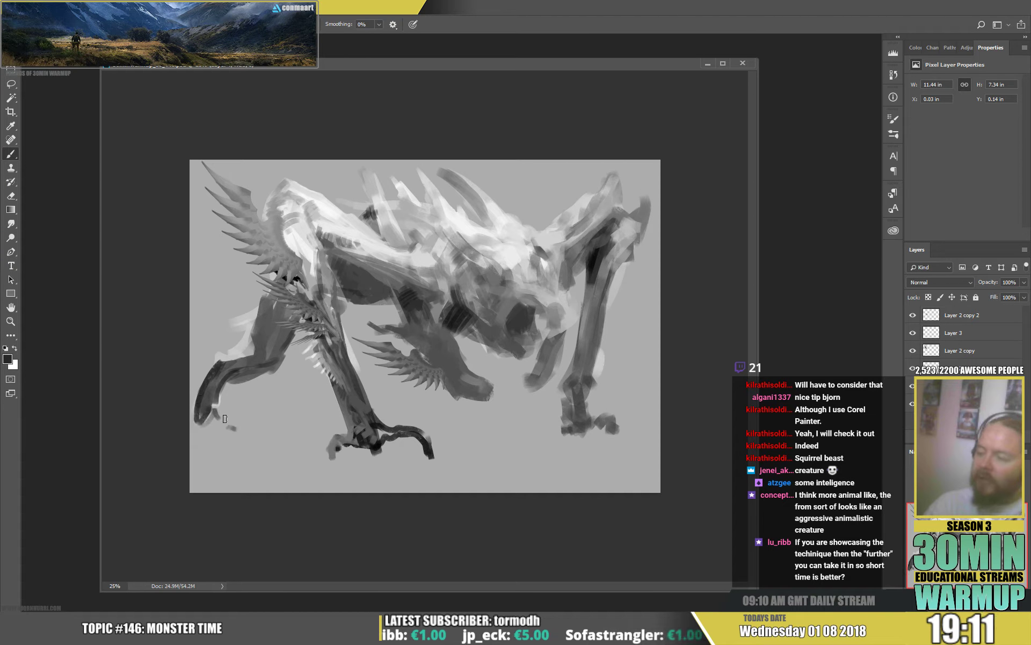
Step: Strengthen the dark contour from the rear leg's joint down to its foot and clean up the leg's silhouette
mouse_move(243, 353)
left_mouse_down()
mouse_move(271, 277)
mouse_move(251, 311)
mouse_move(259, 300)
mouse_move(256, 346)
mouse_move(244, 359)
mouse_move(235, 315)
mouse_move(227, 328)
mouse_move(243, 329)
mouse_move(233, 359)
mouse_move(215, 357)
mouse_move(200, 407)
left_mouse_up()
left_click(256, 344, "alt")
key("e")
key("b")
left_click(205, 378, "alt")
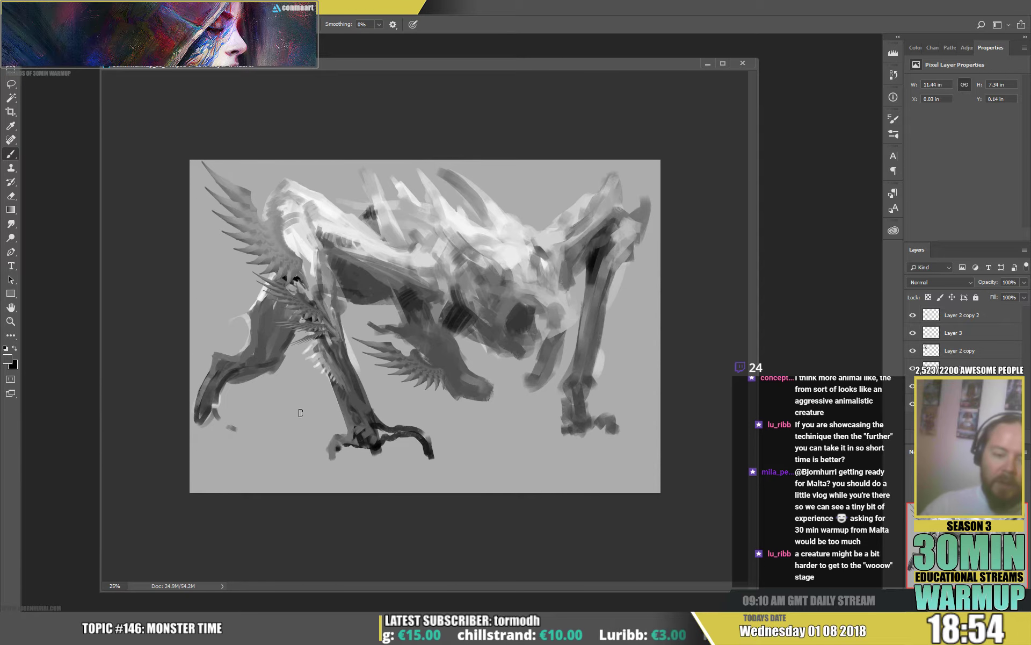
Step: Shade the underside of the rear leg and paint dark pointed spurs around its middle joint with sampled greys
left_click(233, 372, "alt")
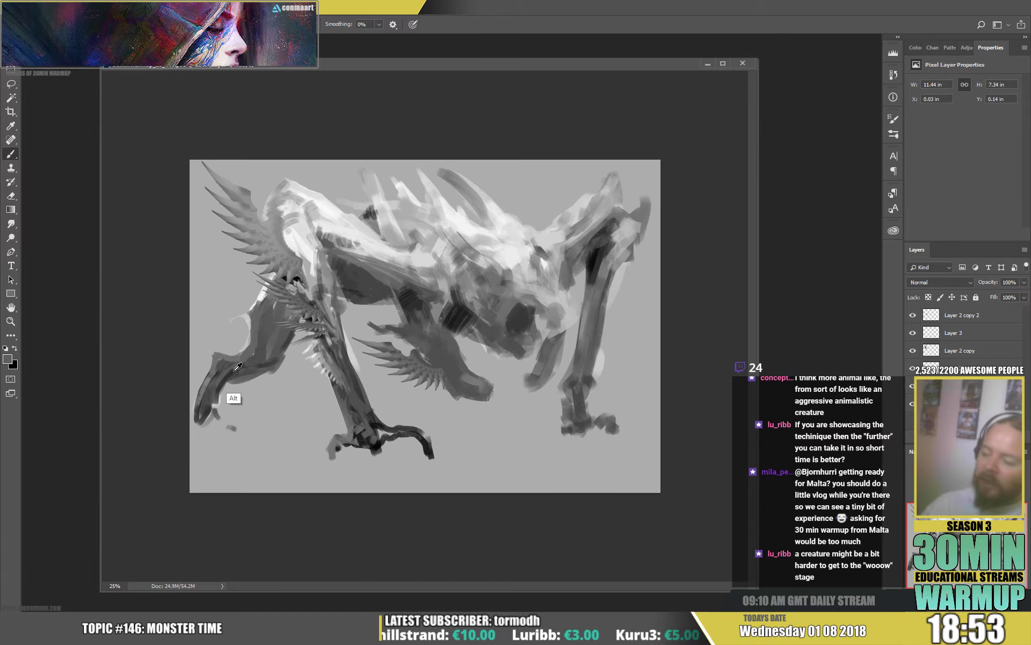
left_click_drag(237, 370, 248, 361)
left_click(253, 365, "alt")
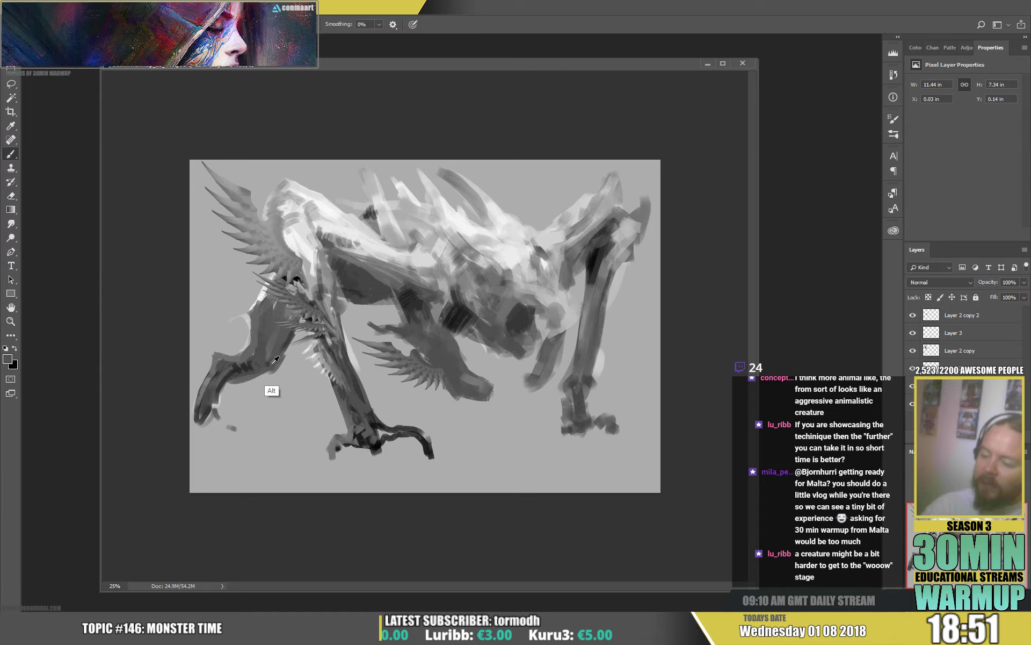
mouse_move(276, 365)
left_mouse_down()
mouse_move(273, 372)
mouse_move(292, 354)
mouse_move(253, 348)
mouse_move(268, 344)
left_mouse_up()
key("d")
key("x")
left_click(249, 353, "alt")
left_click(259, 347, "alt")
left_click(266, 348, "alt")
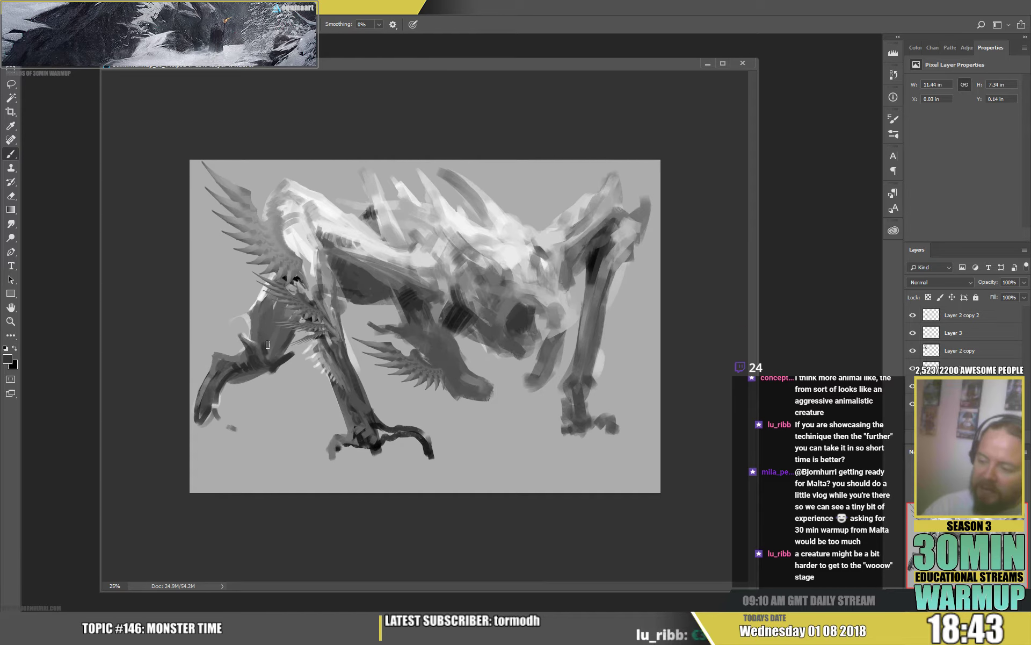
Step: Refine the rear leg's joint and spurs by blending sampled light and dark greys along their edges
left_click(296, 348, "alt")
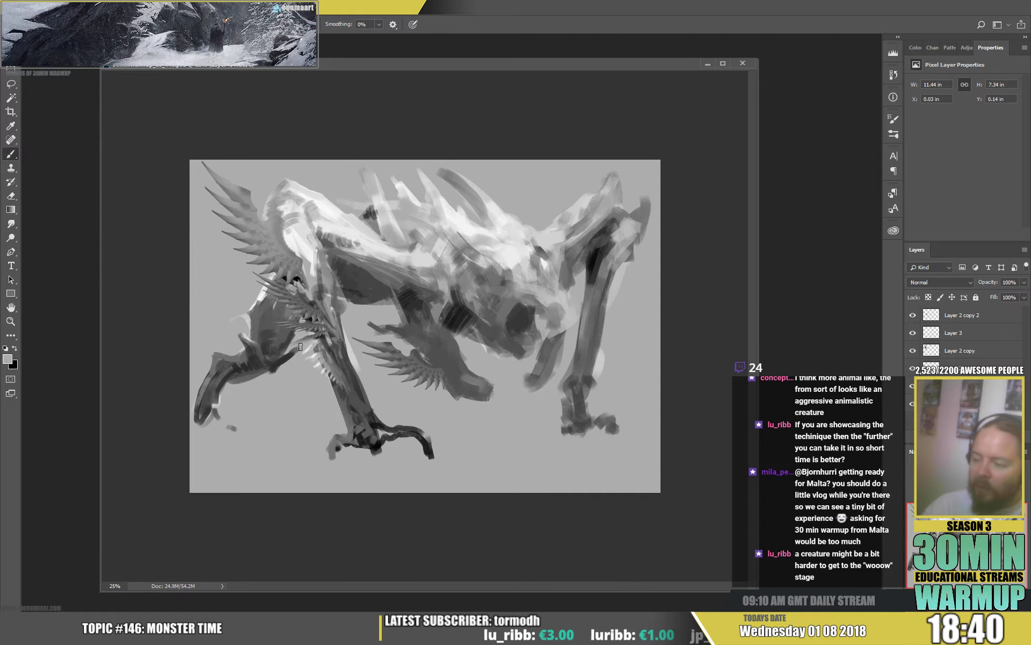
left_click(278, 365, "alt")
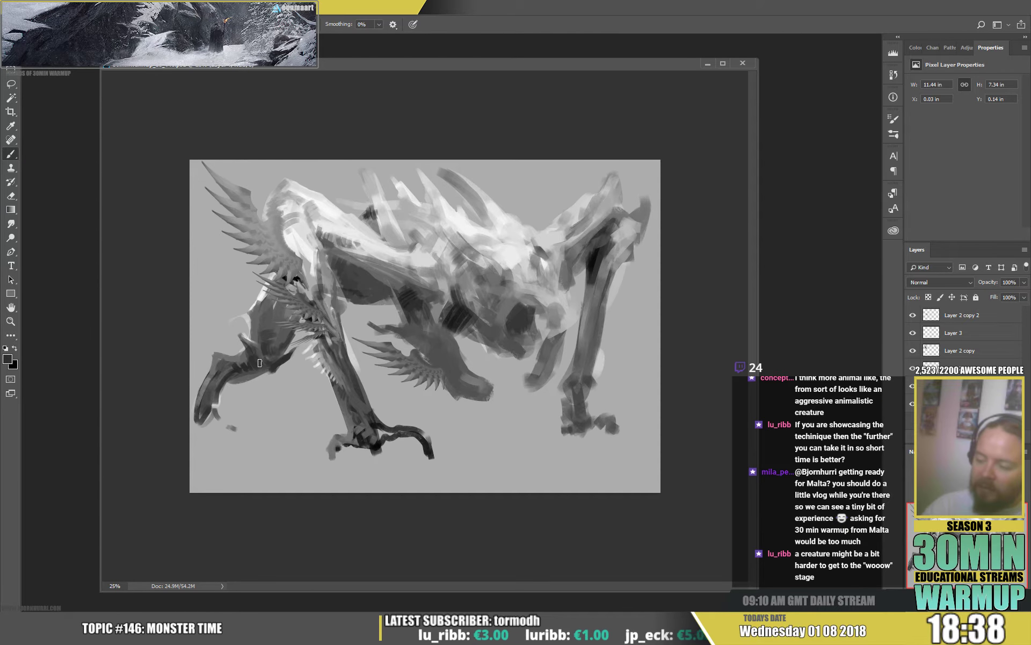
left_click(237, 390, "alt")
left_click(217, 378, "alt")
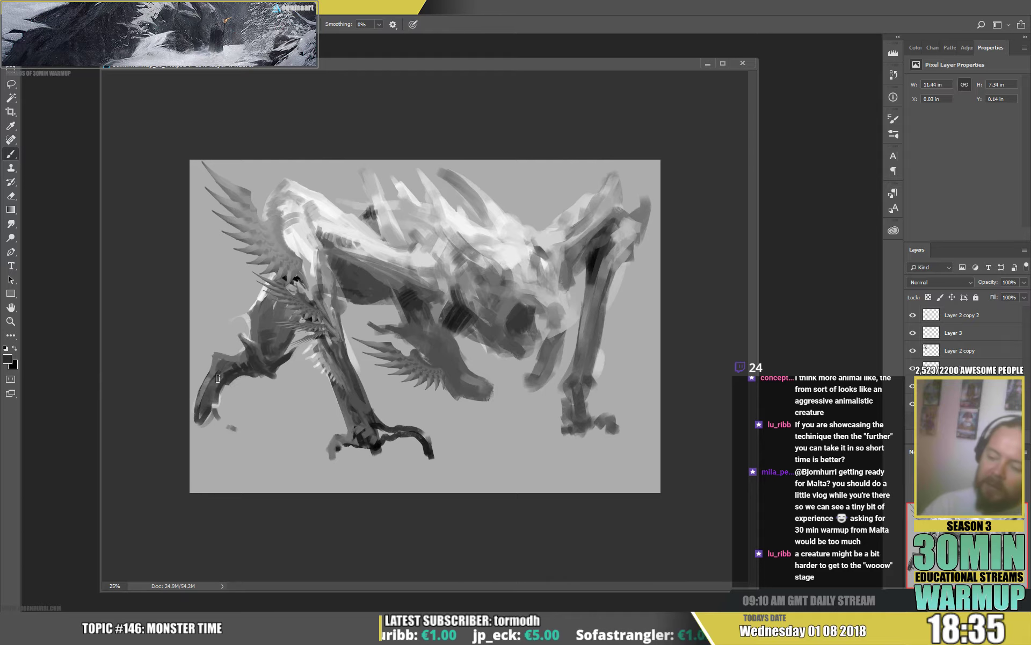
left_click(215, 358, "alt")
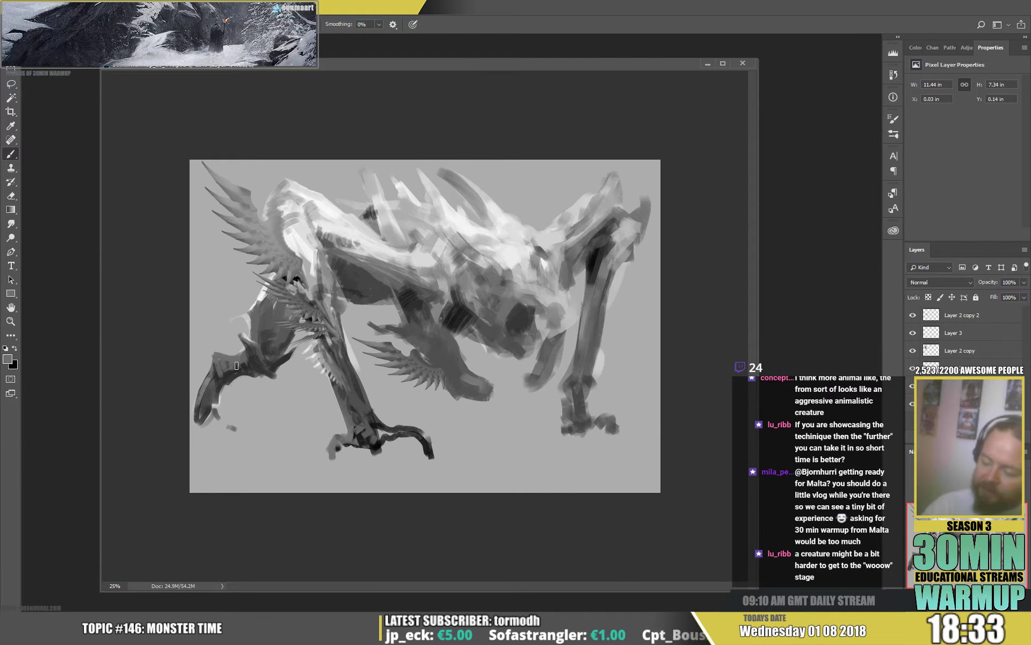
left_click(234, 372, "alt")
Step: Paint the clawed toes of the rear foot at the canvas edge in dark grey
left_click(215, 401, "alt")
mouse_move(215, 413)
left_mouse_down()
mouse_move(234, 425)
mouse_move(196, 423)
left_mouse_up()
left_click(213, 430, "alt")
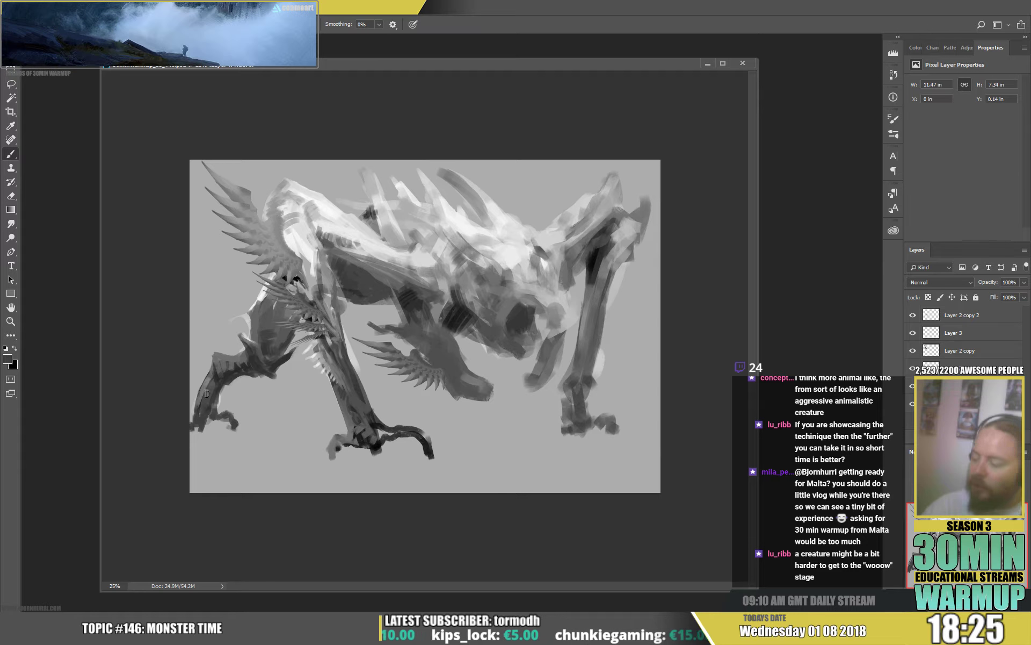
Step: Darken the edge of the far limb beneath the belly and extend its end into a pointed claw
left_click_drag(486, 394, 488, 397)
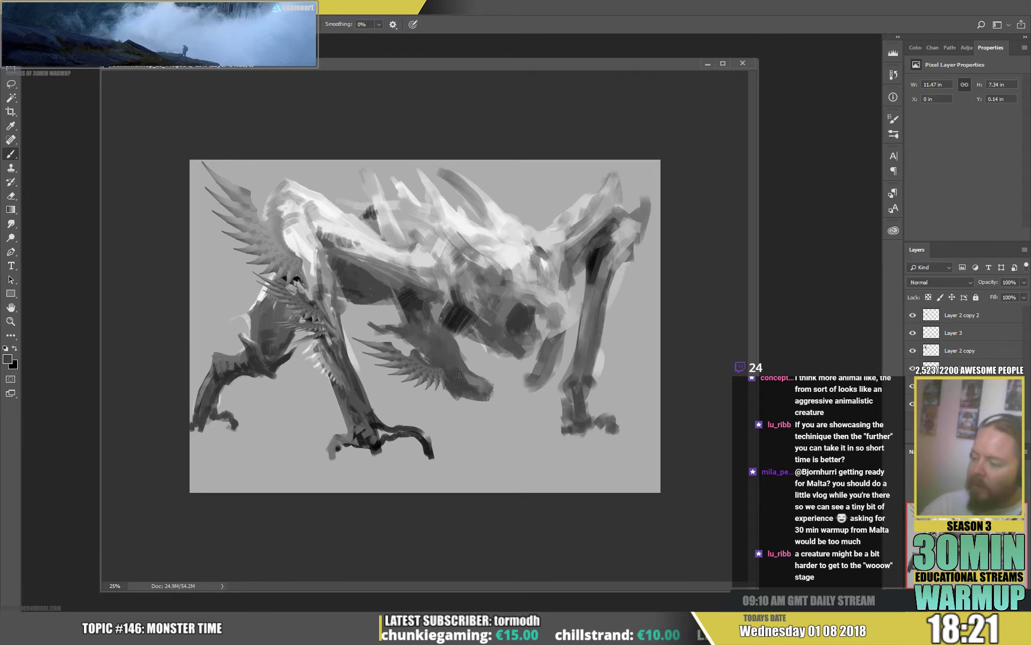
left_click_drag(494, 382, 505, 380)
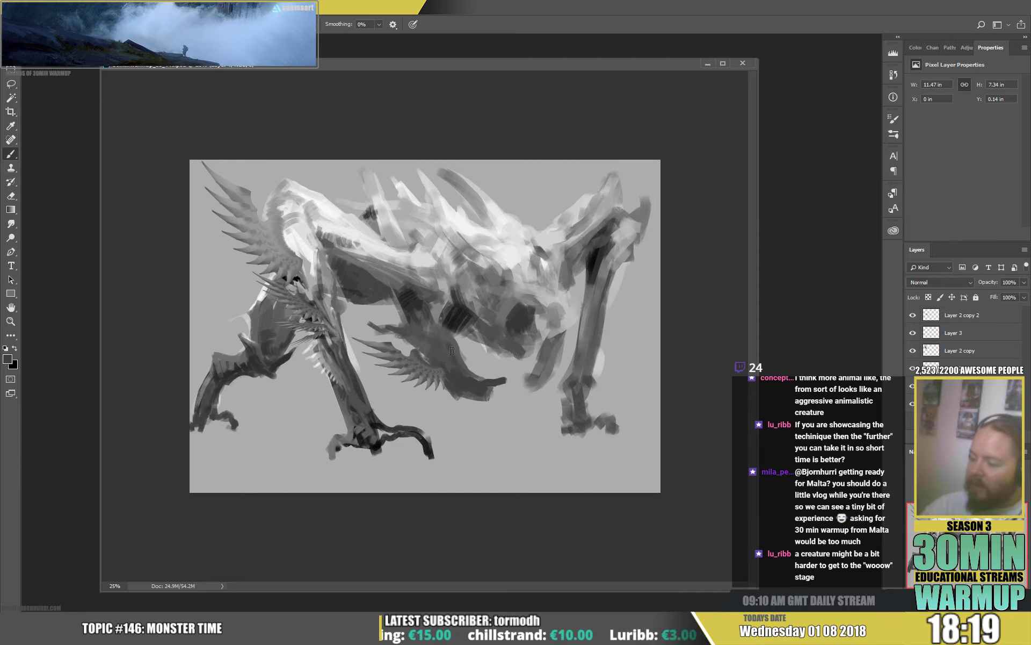
mouse_move(439, 333)
left_mouse_down()
mouse_move(446, 352)
mouse_move(424, 336)
left_mouse_up()
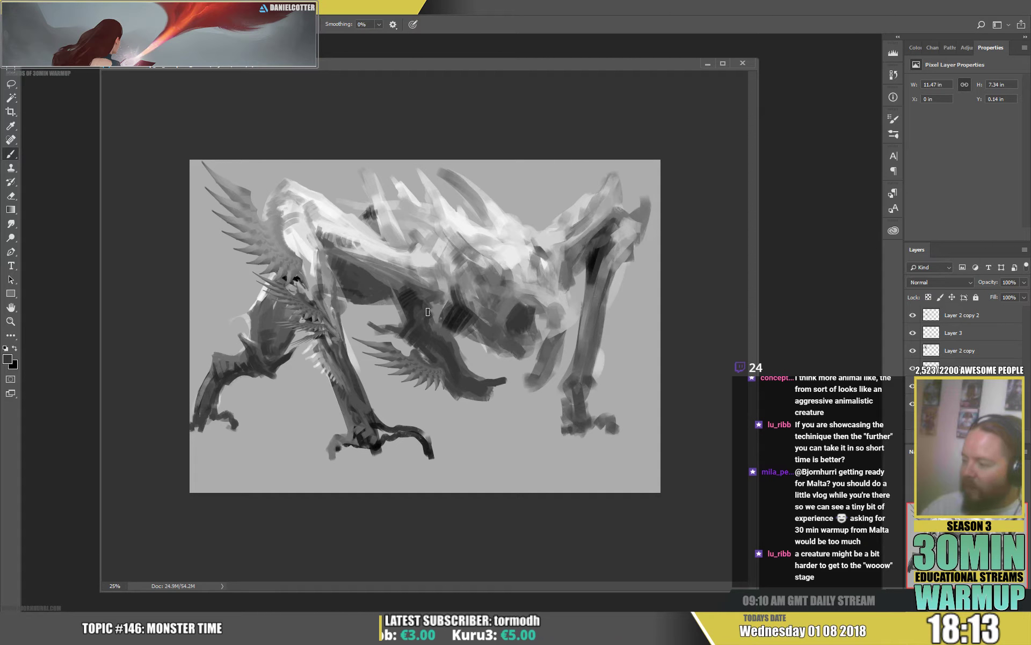
Step: Paint a black mouth line along the side of the head and sample greys around it
mouse_move(437, 301)
left_mouse_down()
mouse_move(433, 317)
mouse_move(457, 297)
mouse_move(496, 328)
left_mouse_up()
key("d")
left_click(461, 302, "alt")
left_click(478, 302, "alt")
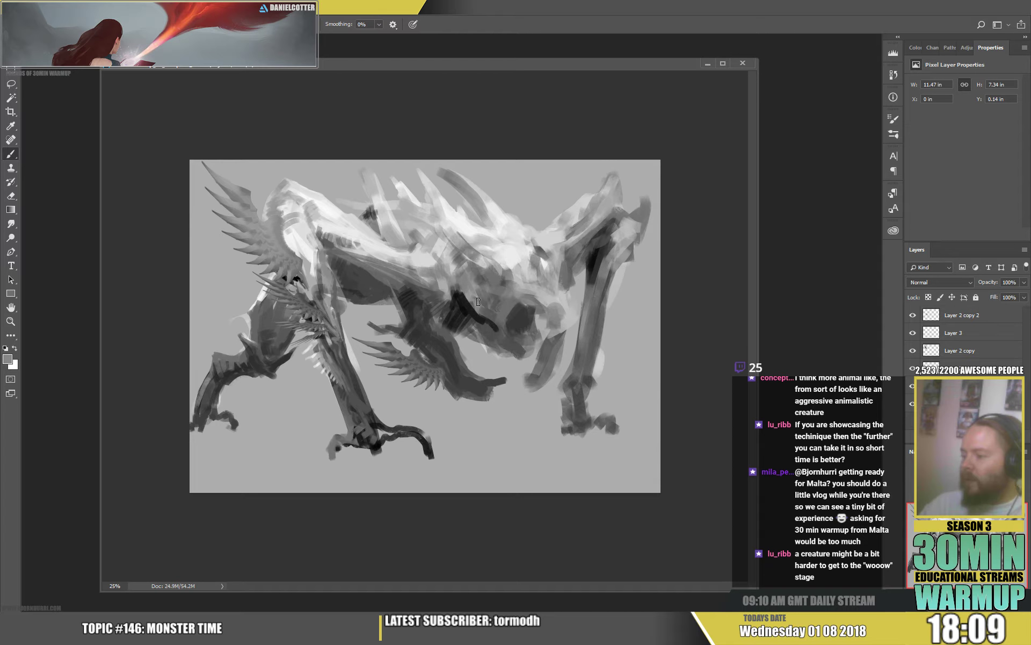
Step: Cut small tooth shapes into the dark mouth with sampled greys and extend the dark jaw line toward the snout
left_click(486, 311, "alt")
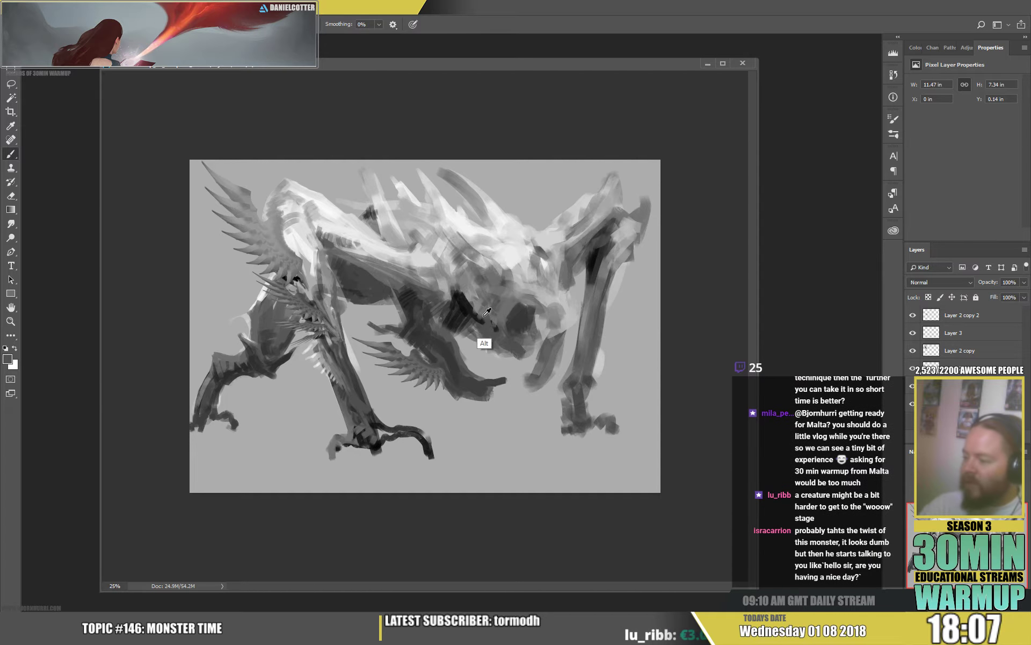
left_click(472, 310, "alt")
left_click_drag(477, 305, 472, 311)
left_click_drag(471, 298, 462, 299)
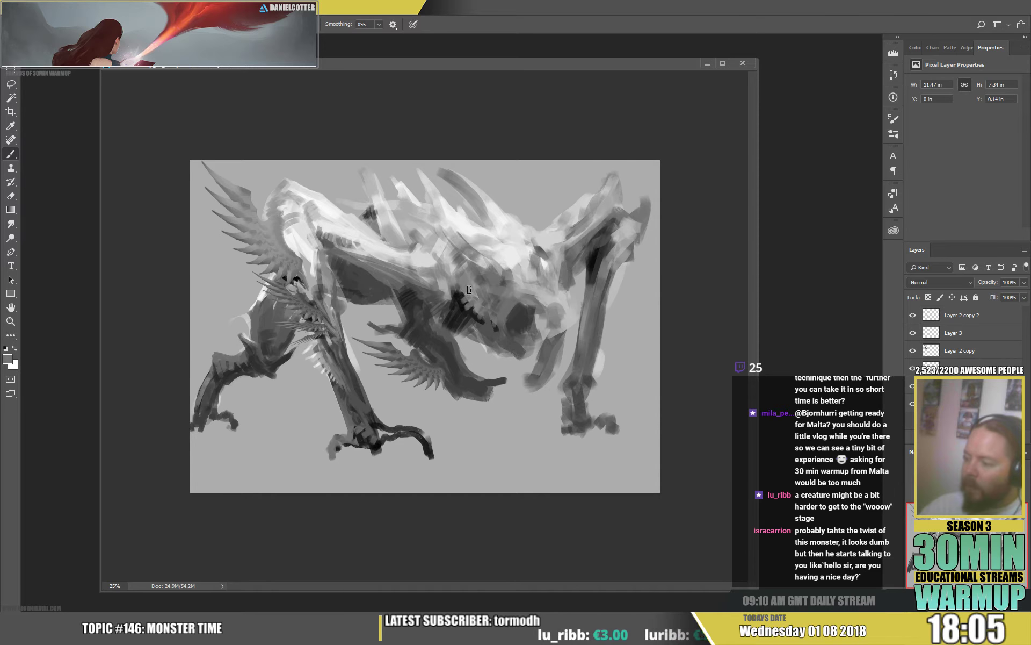
left_click(456, 328, "alt")
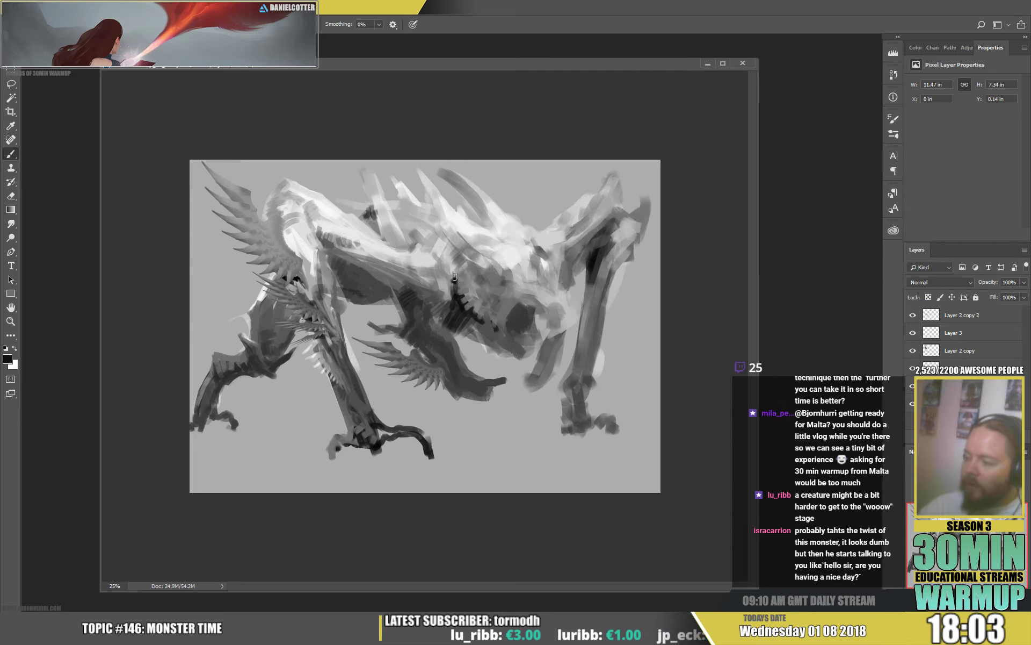
left_click_drag(453, 267, 449, 268)
left_click_drag(476, 318, 499, 338)
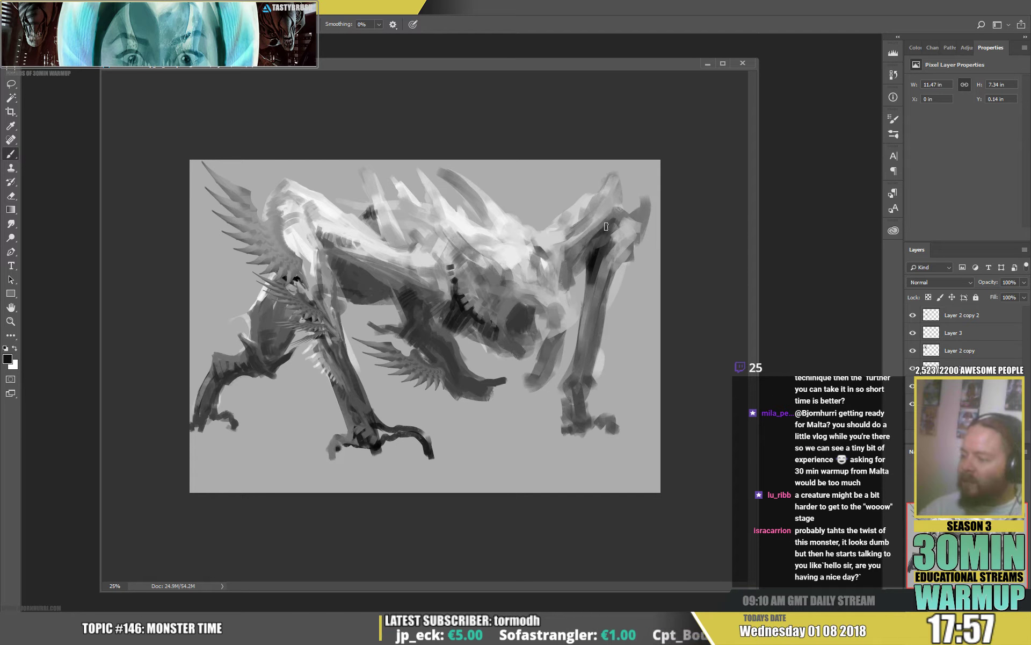
key("ctrl+t")
left_click_drag(651, 166, 643, 172)
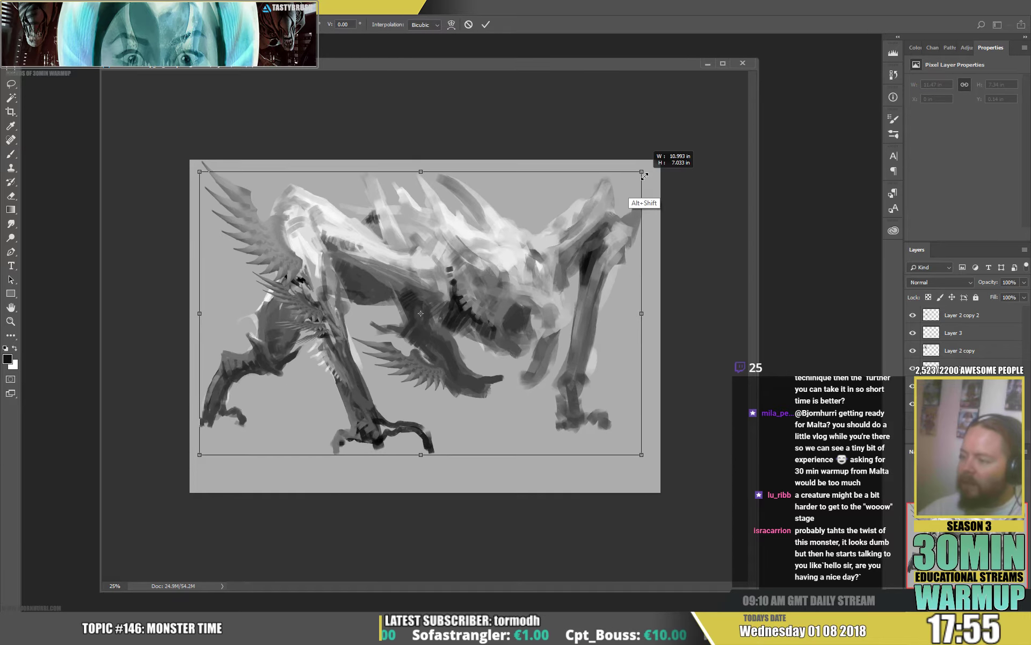
key("Escape")
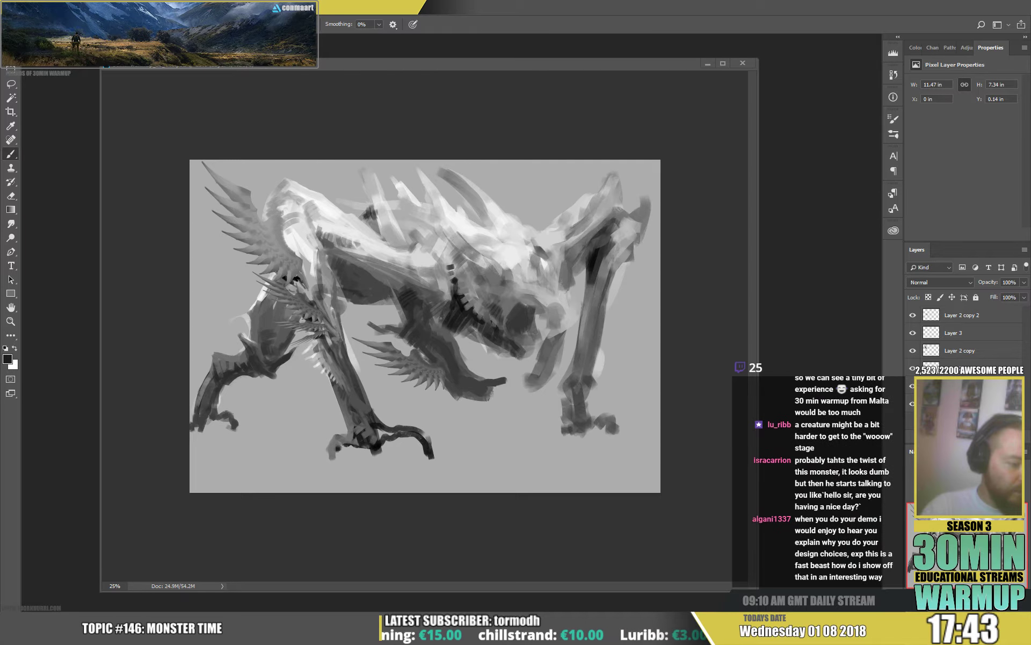
Step: Switch to File Explorer, bring up the paintings 30minfun150.jpg and 30minwarmup_S3_089.jpg to compare their lighting, and close them
key("alt+Tab")
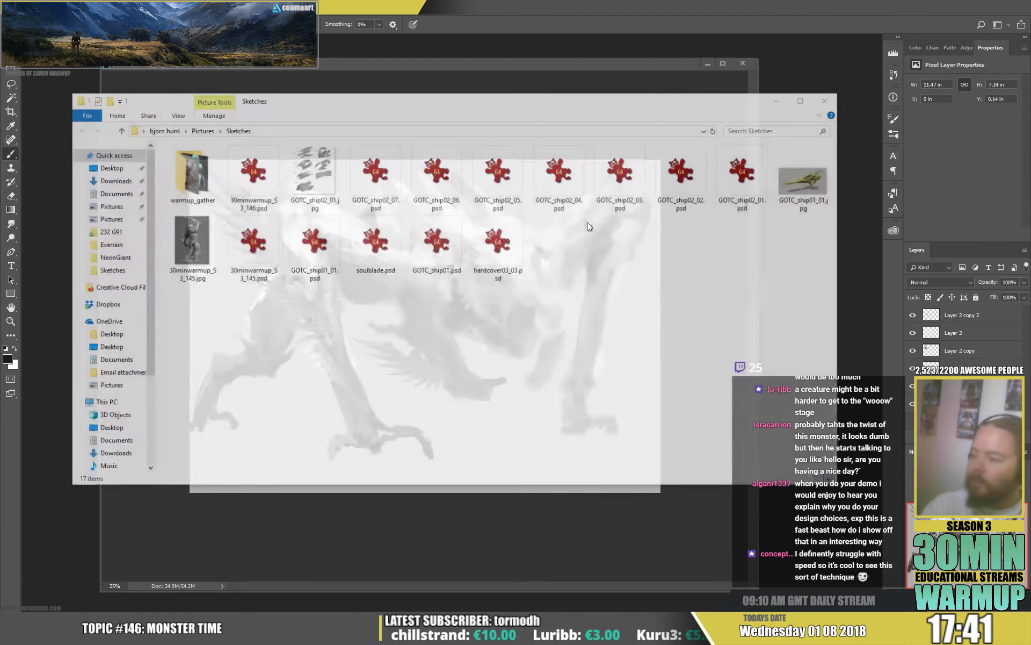
left_click_drag(589, 101, 0, 142)
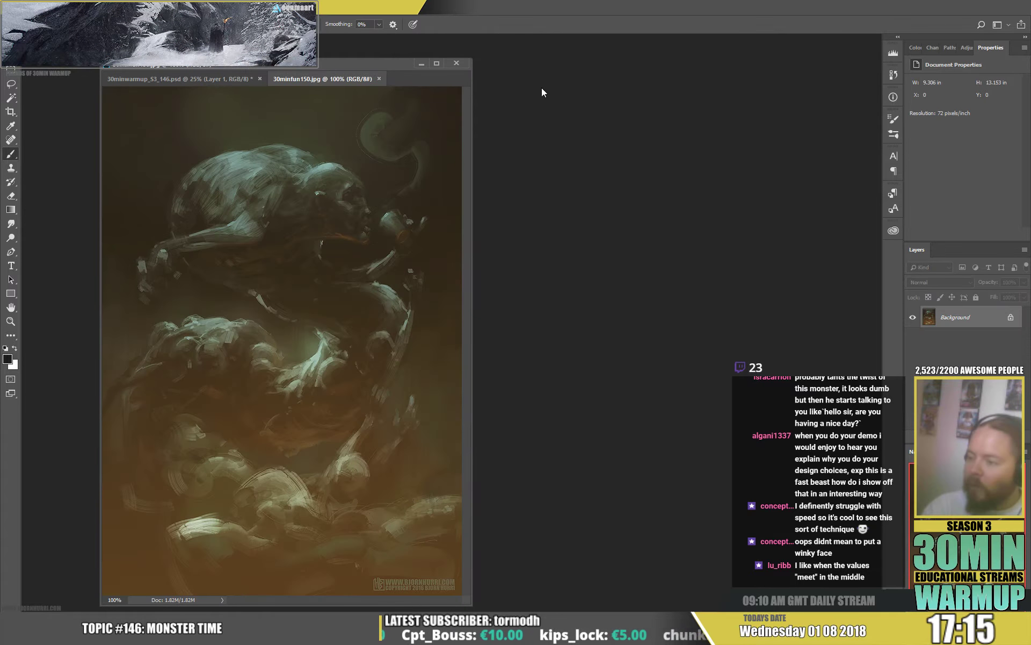
left_click_drag(321, 79, 623, 72)
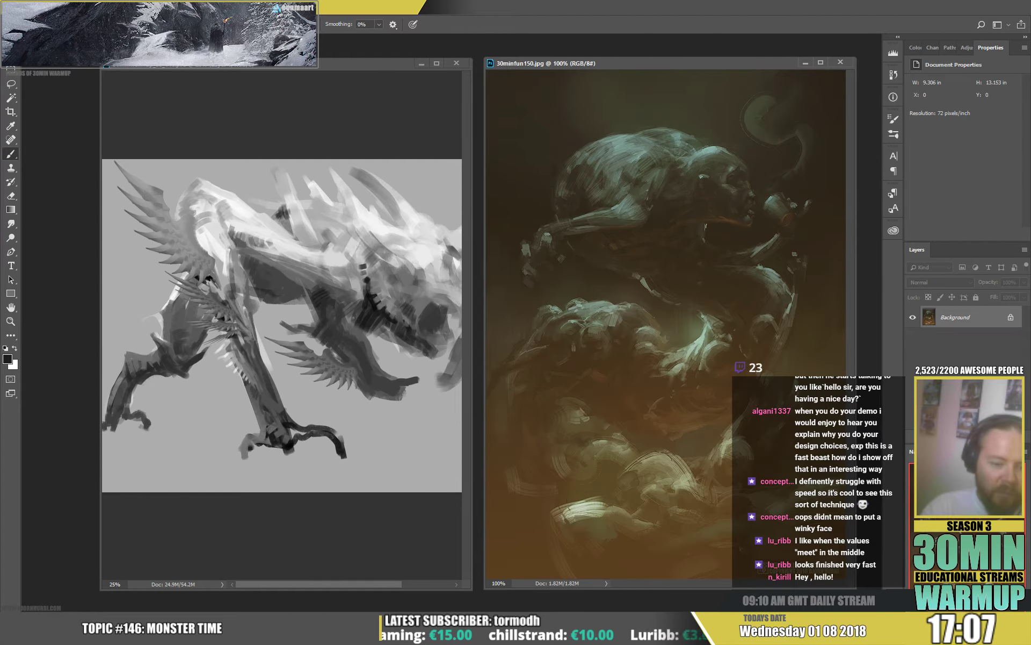
key("ctrl+Tab")
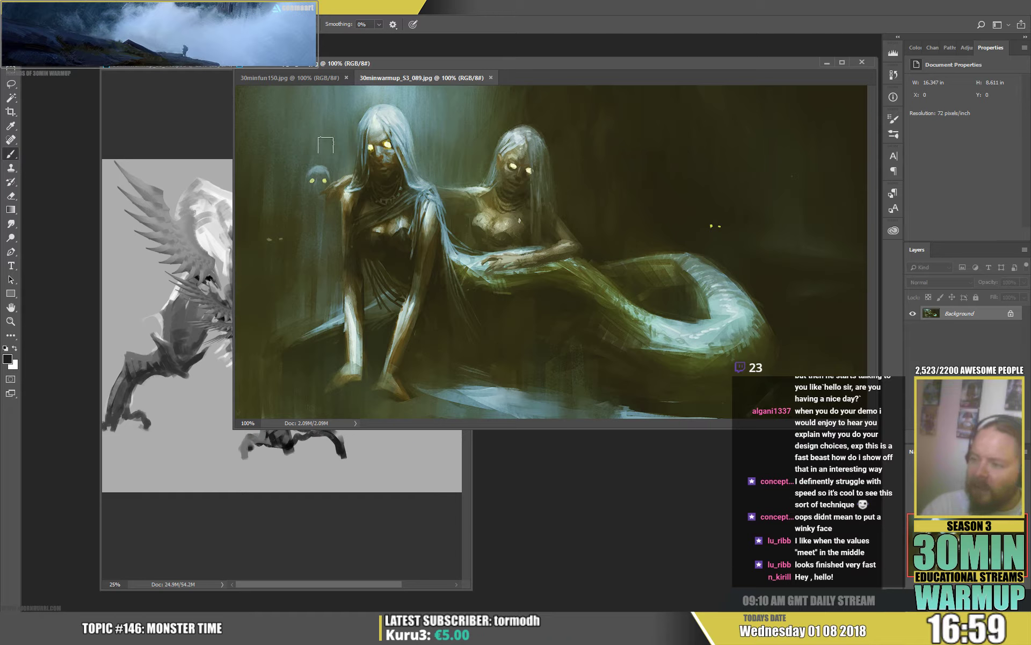
left_click(491, 77)
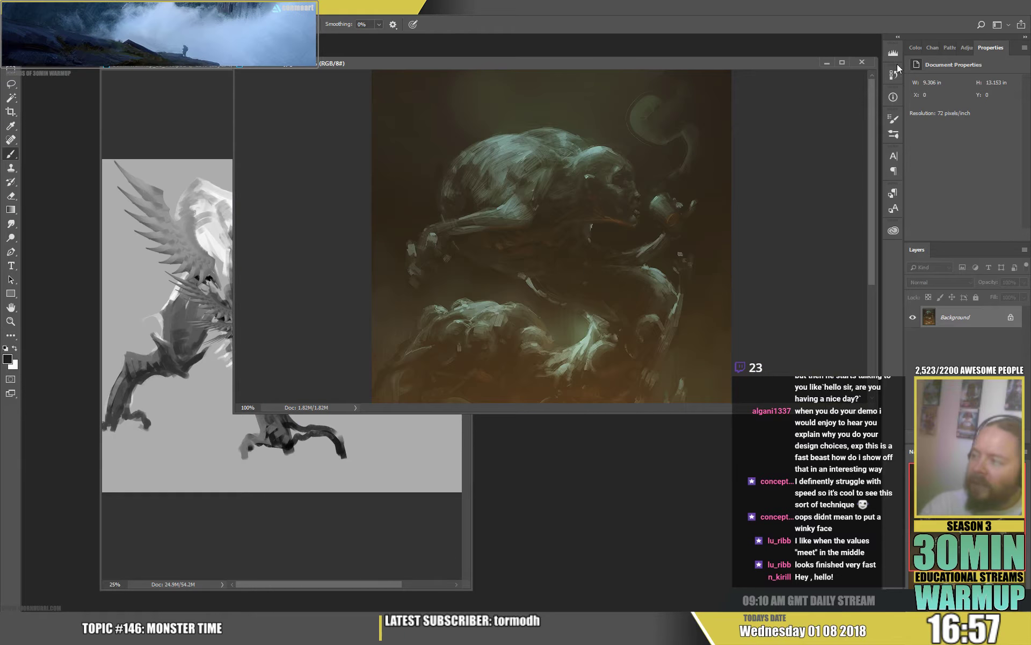
left_click(862, 62)
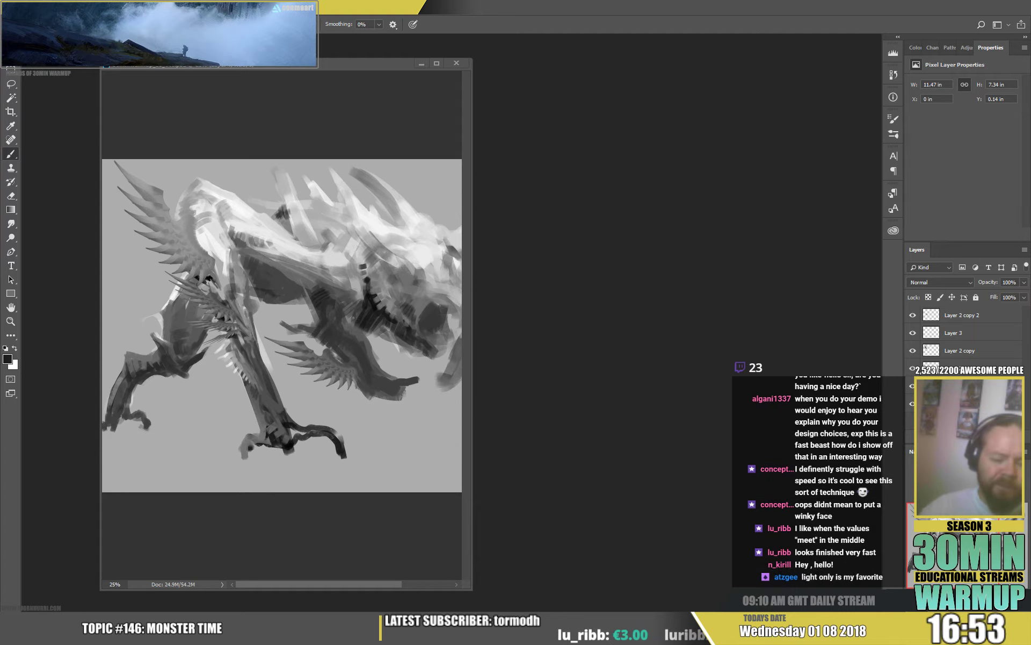
Step: Show the sketch in full-screen mode and paint dark grey strokes between the back spikes
key("f")
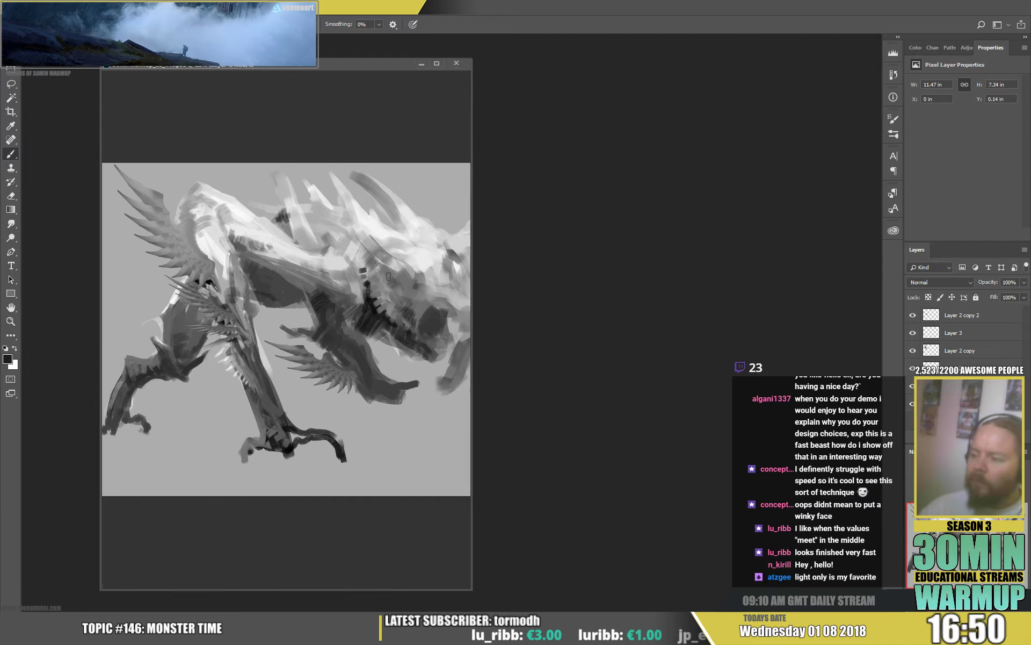
left_click(466, 231, "alt")
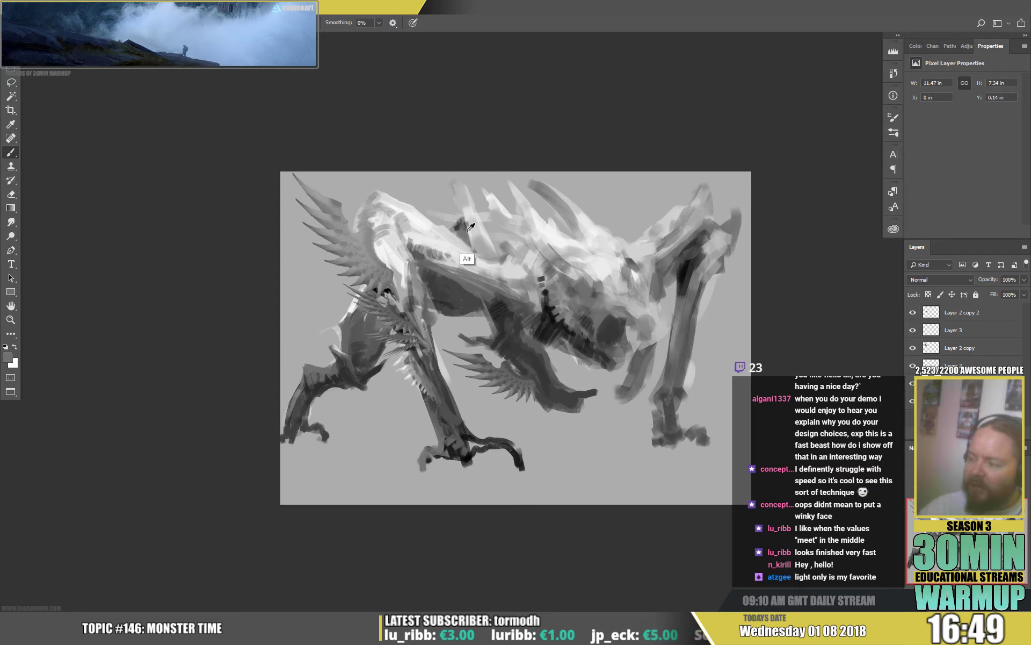
mouse_move(487, 218)
left_mouse_down()
mouse_move(496, 245)
mouse_move(518, 237)
left_mouse_up()
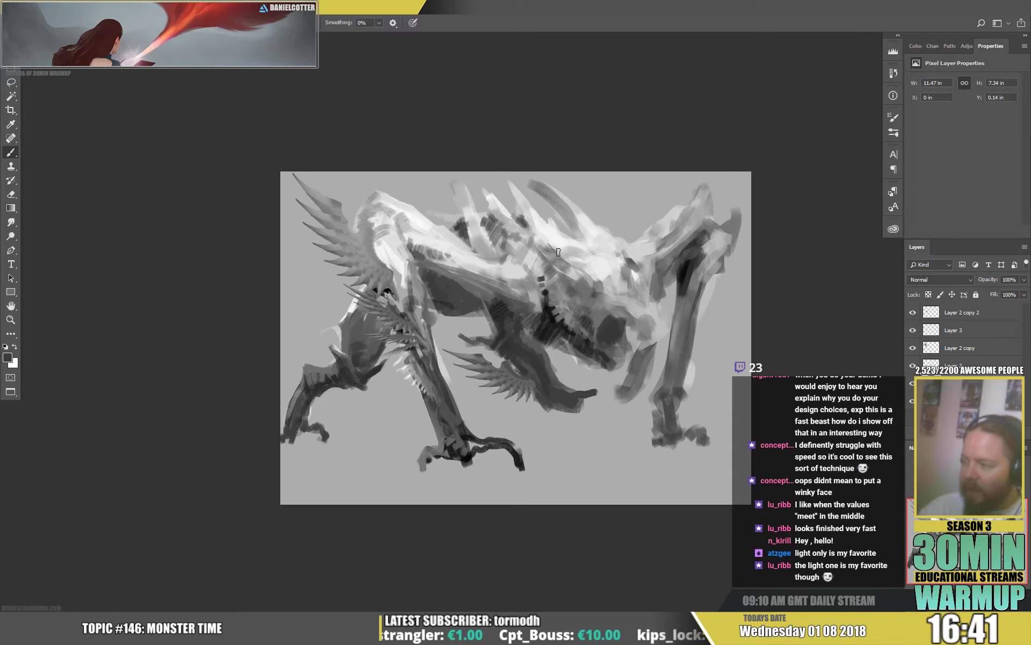
Step: Adjust the brush and define the neck and upper head with sampled grey strokes
right_click(580, 251)
left_click(647, 168)
left_click(538, 241, "alt")
mouse_move(539, 242)
left_mouse_down()
mouse_move(564, 250)
mouse_move(549, 259)
mouse_move(559, 269)
mouse_move(617, 278)
mouse_move(585, 274)
mouse_move(606, 291)
left_mouse_up()
left_click(588, 323, "alt")
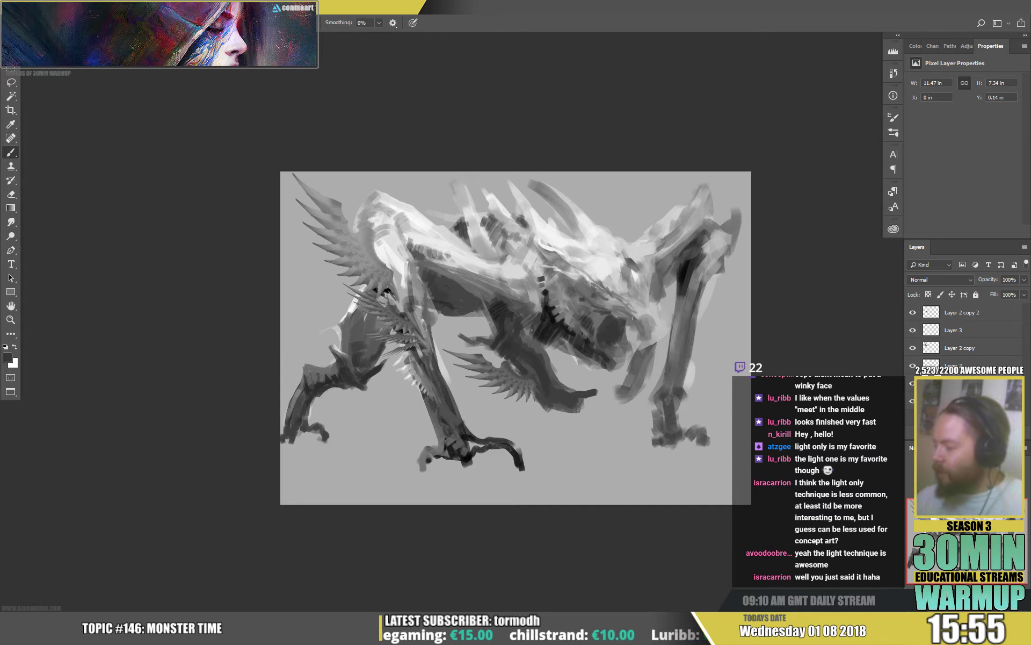
Step: Adjust the brush size and paint a dark hooked shape hanging from the front of the snout
right_click(623, 334)
left_click_drag(697, 173, 710, 173)
key("Return")
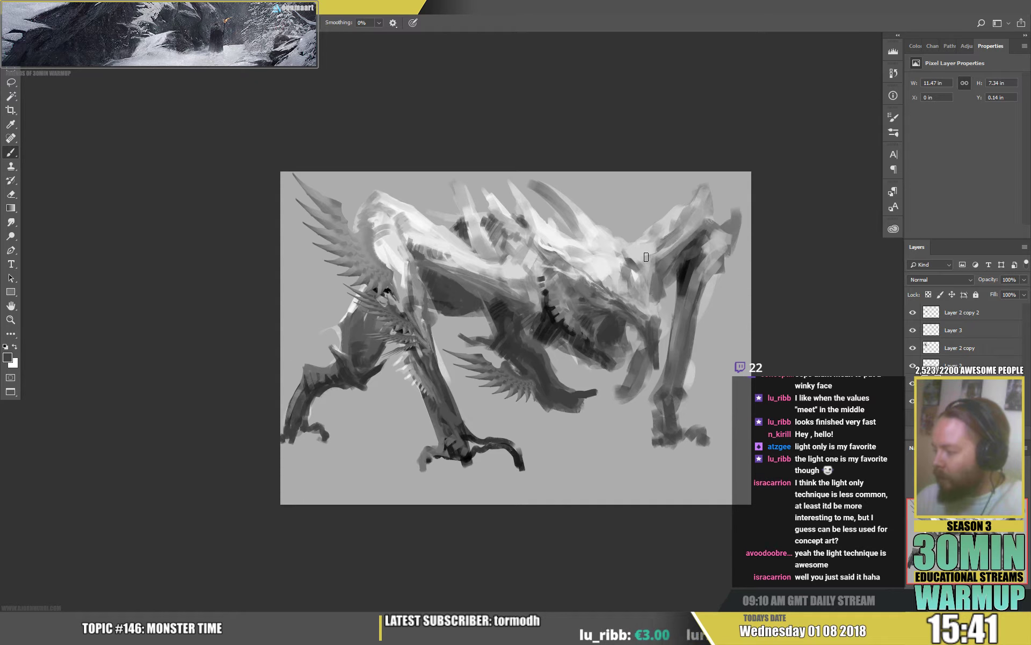
Step: Erase the lower end of the curved form beneath the snout and shade its inner edge with sampled dark greys
key("e")
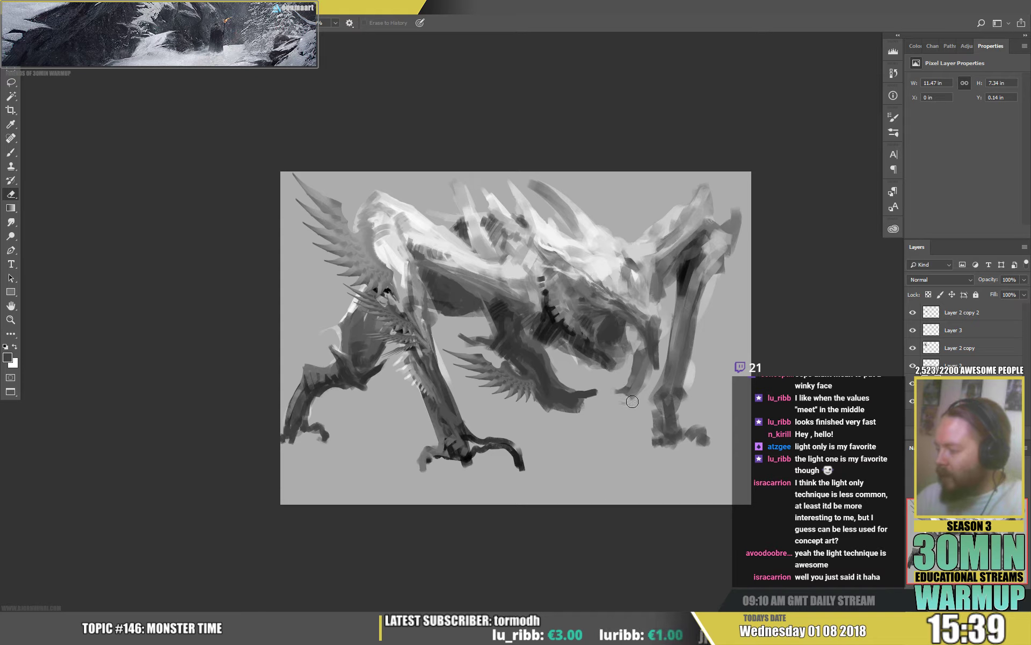
key("b")
left_click(637, 367, "alt")
mouse_move(627, 334)
left_mouse_down()
mouse_move(634, 368)
mouse_move(645, 345)
mouse_move(633, 381)
mouse_move(648, 360)
left_mouse_up()
left_click(638, 361, "alt")
left_click(634, 365, "alt")
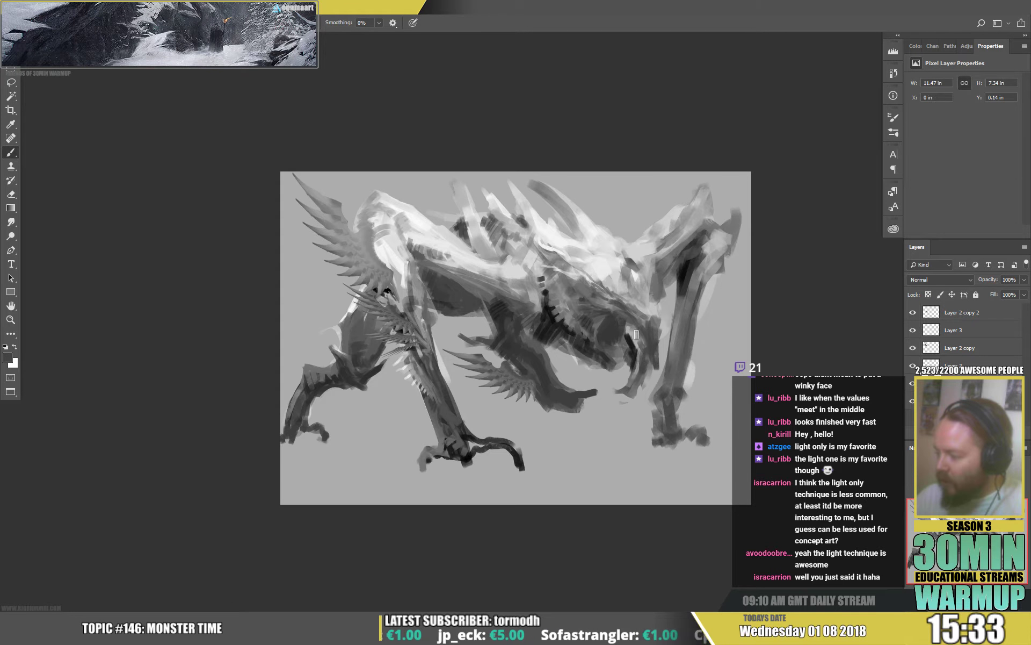
Step: Adjust the brush size and paint short ridge strokes over the upper snout with sampled greys
left_click_drag(638, 315, 651, 321)
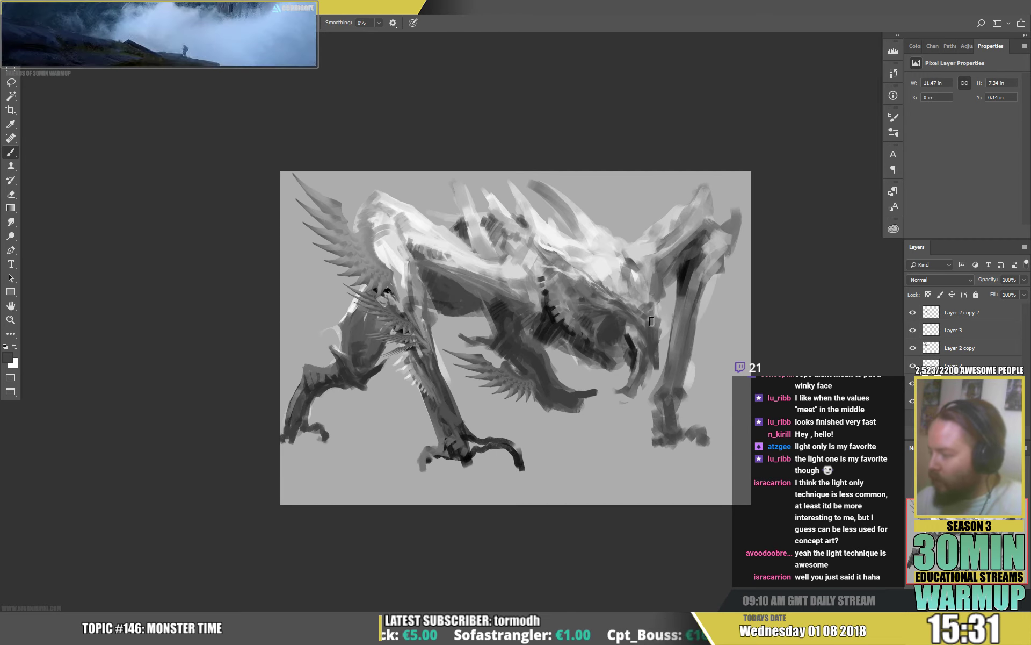
key("x")
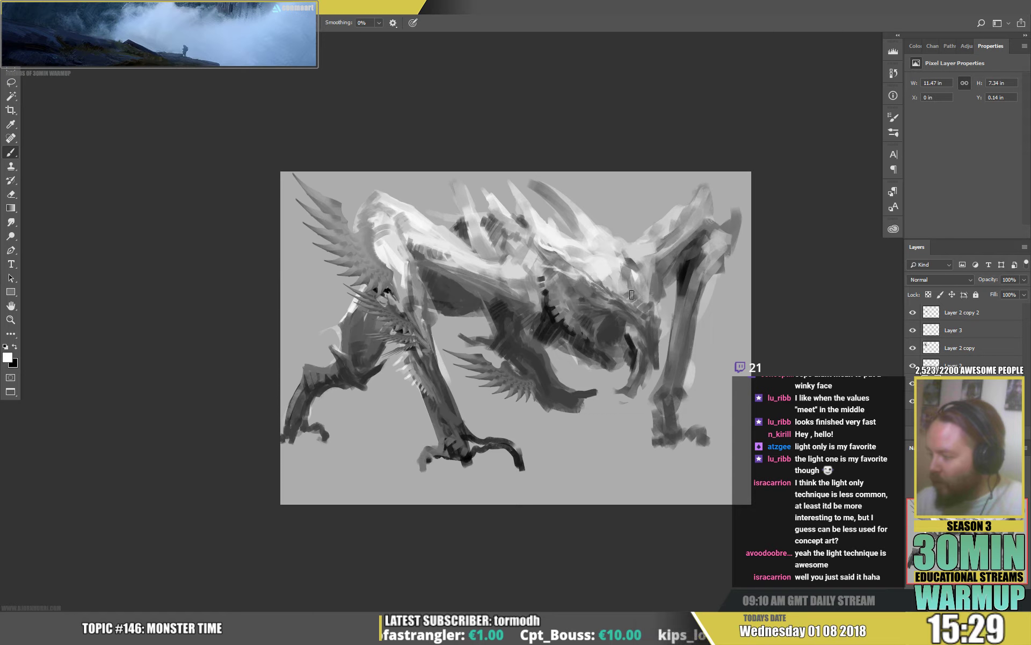
right_click(648, 303)
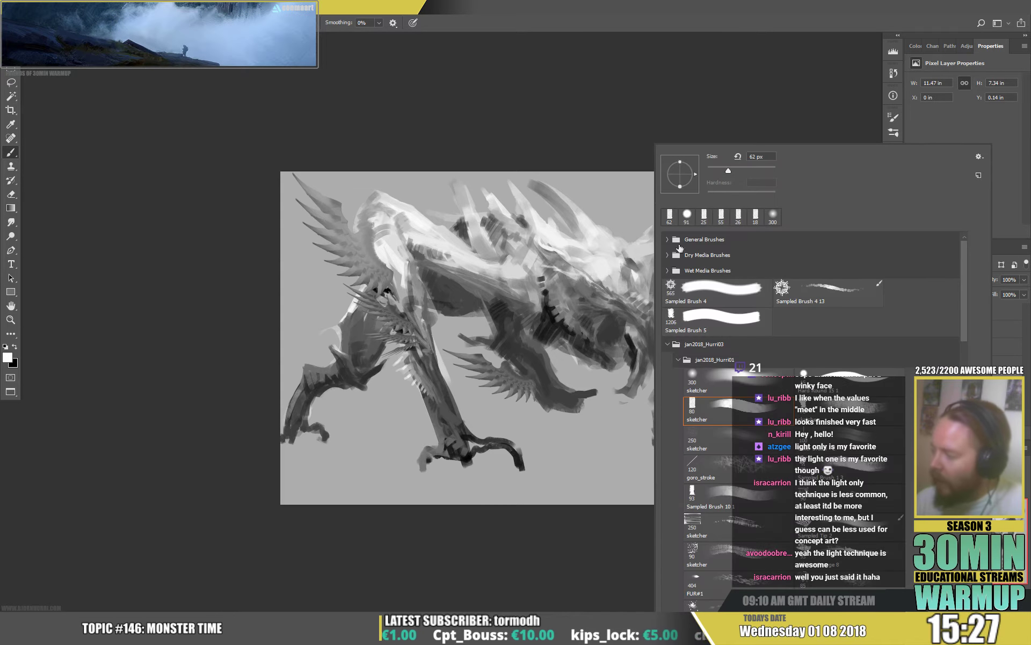
key("Return")
left_click(631, 328, "alt")
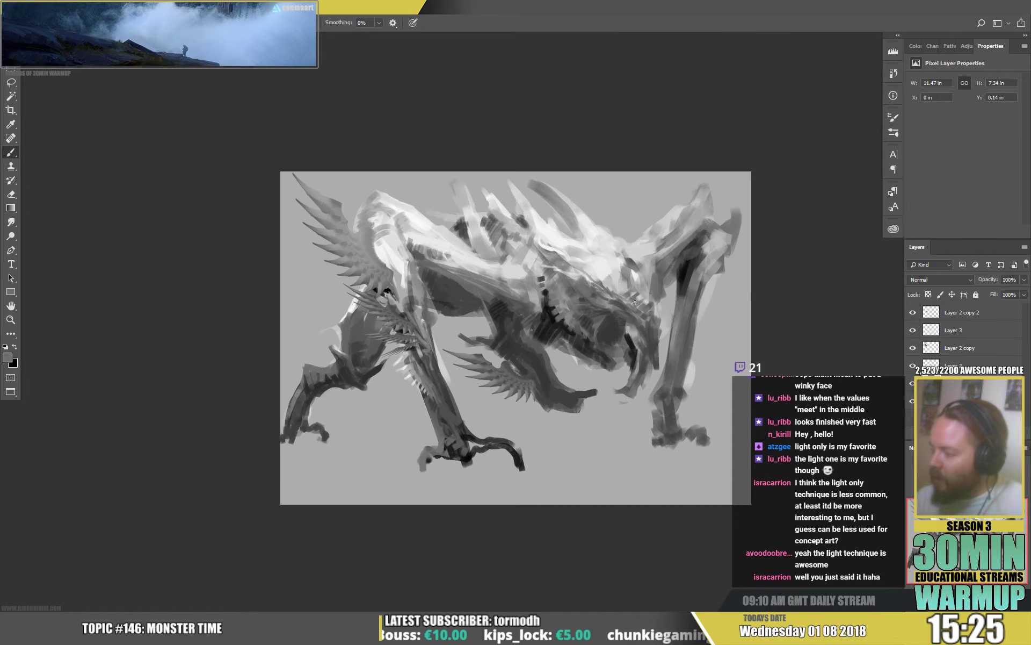
left_click(634, 292, "alt")
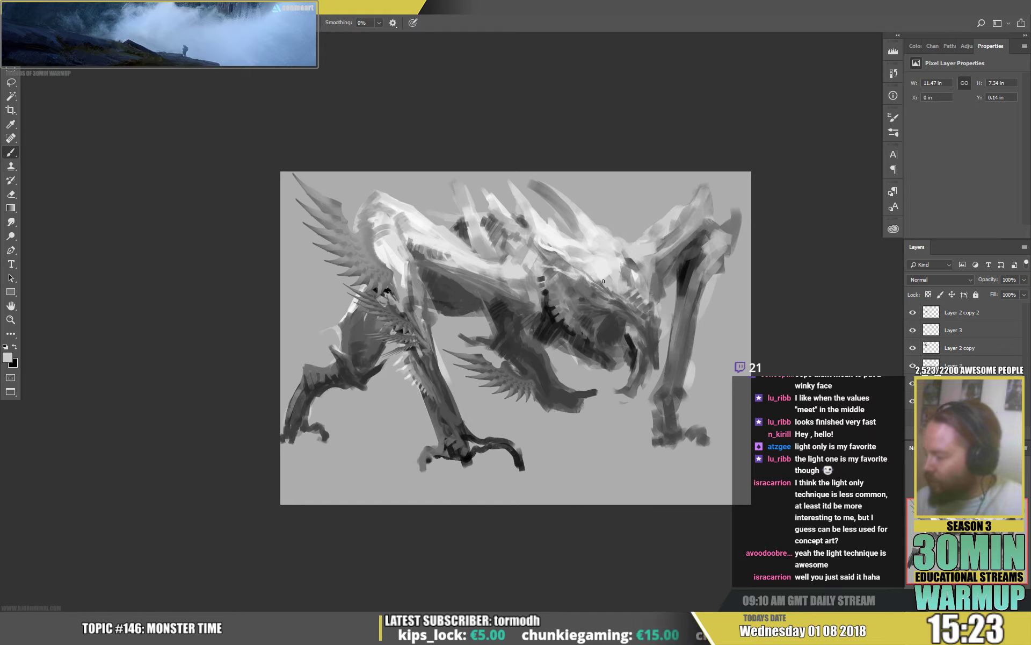
left_click_drag(621, 275, 619, 283)
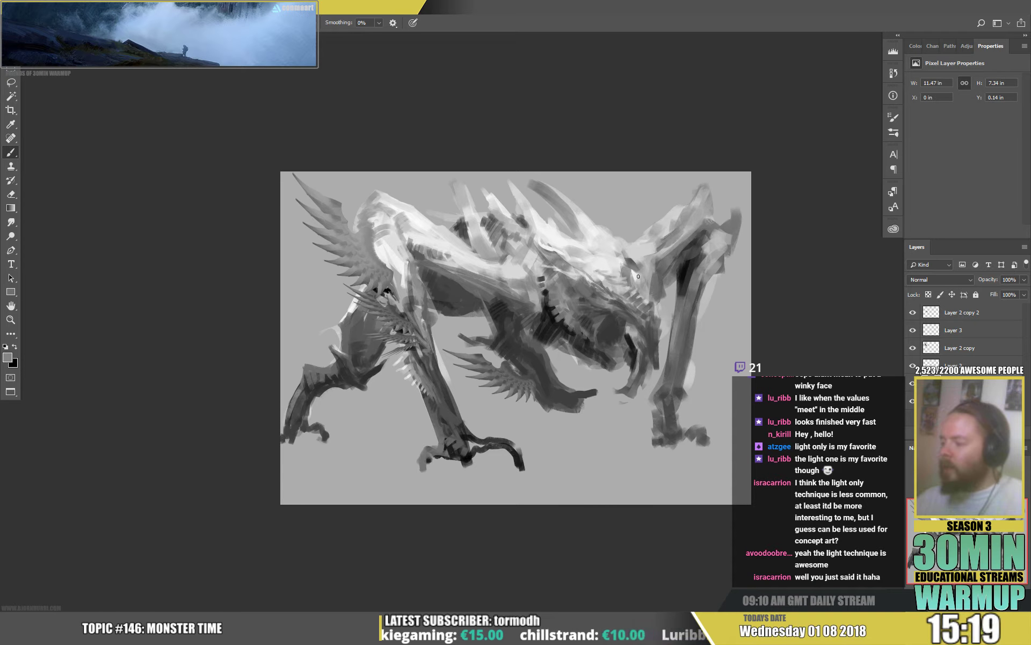
Step: Define the open mouth's interior, jaw edge and hooked snout tip with black and sampled dark grey strokes
key("x")
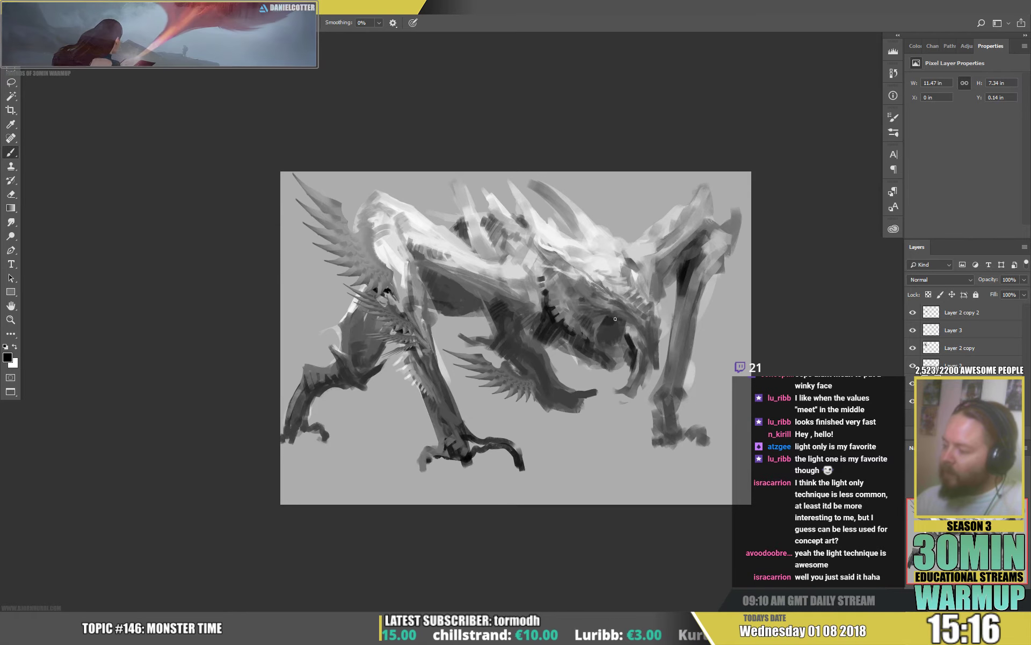
left_click(626, 328, "alt")
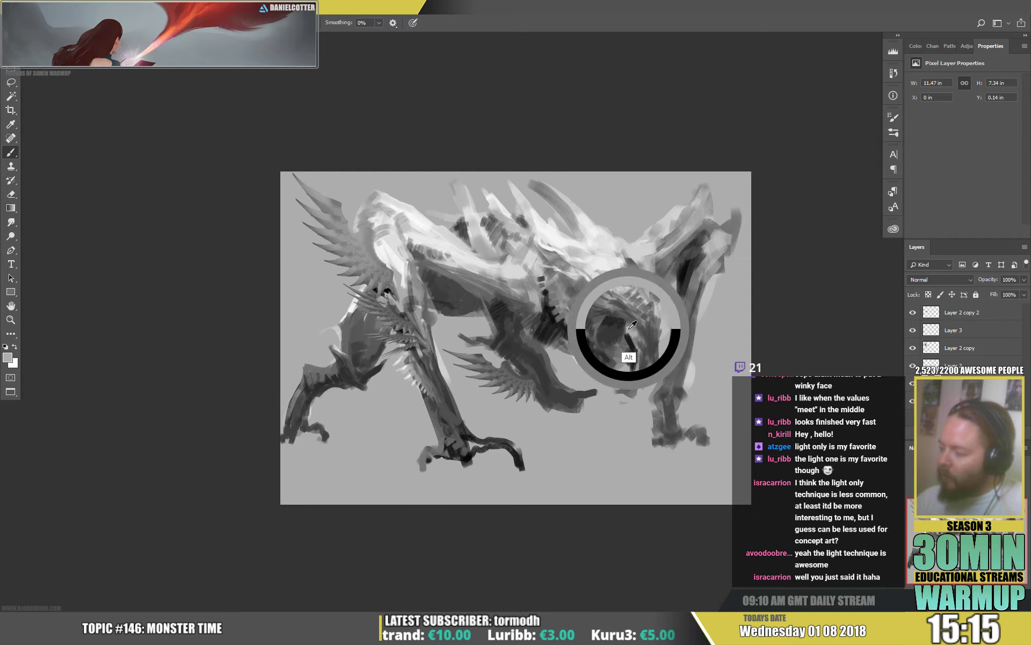
left_click(626, 338, "alt")
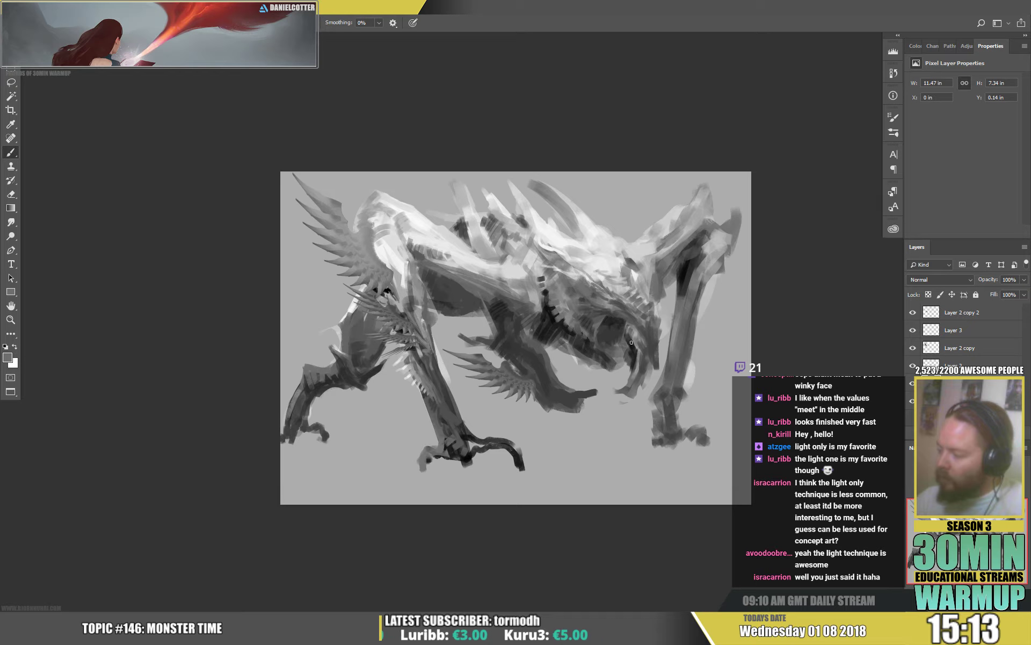
key("d")
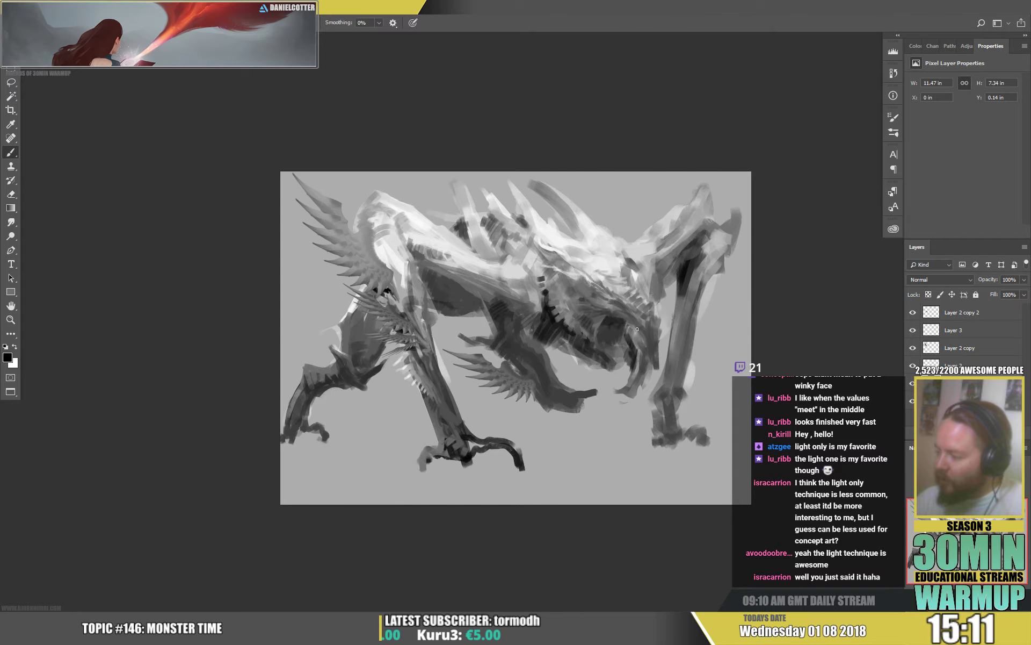
left_click(657, 348, "alt")
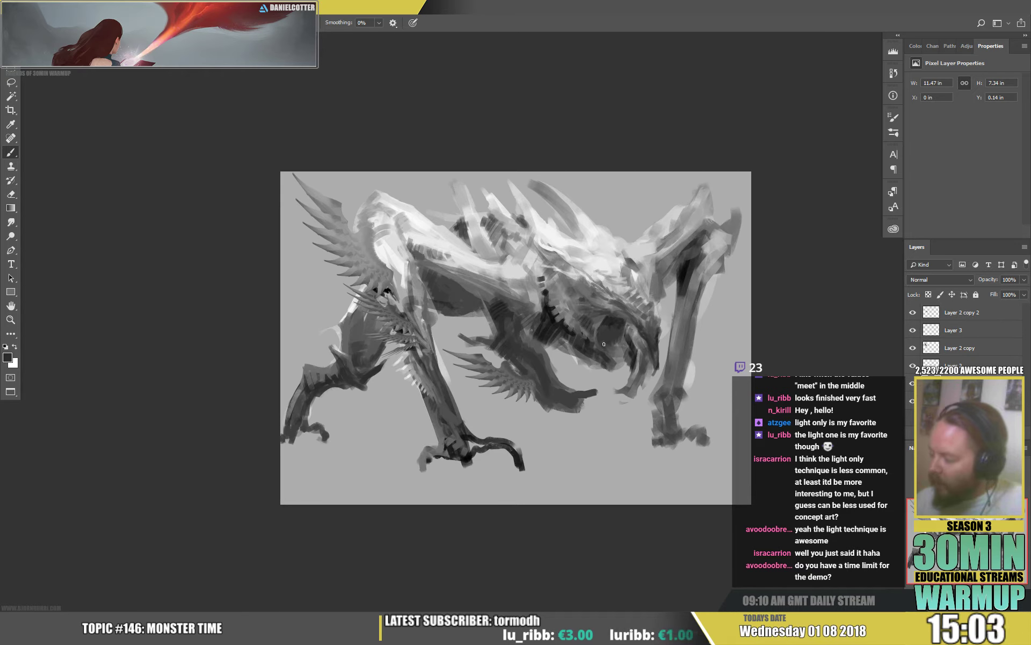
mouse_move(621, 346)
left_mouse_down()
mouse_move(627, 368)
mouse_move(632, 340)
mouse_move(633, 352)
left_mouse_up()
left_click(630, 397, "alt")
left_click(629, 370, "alt")
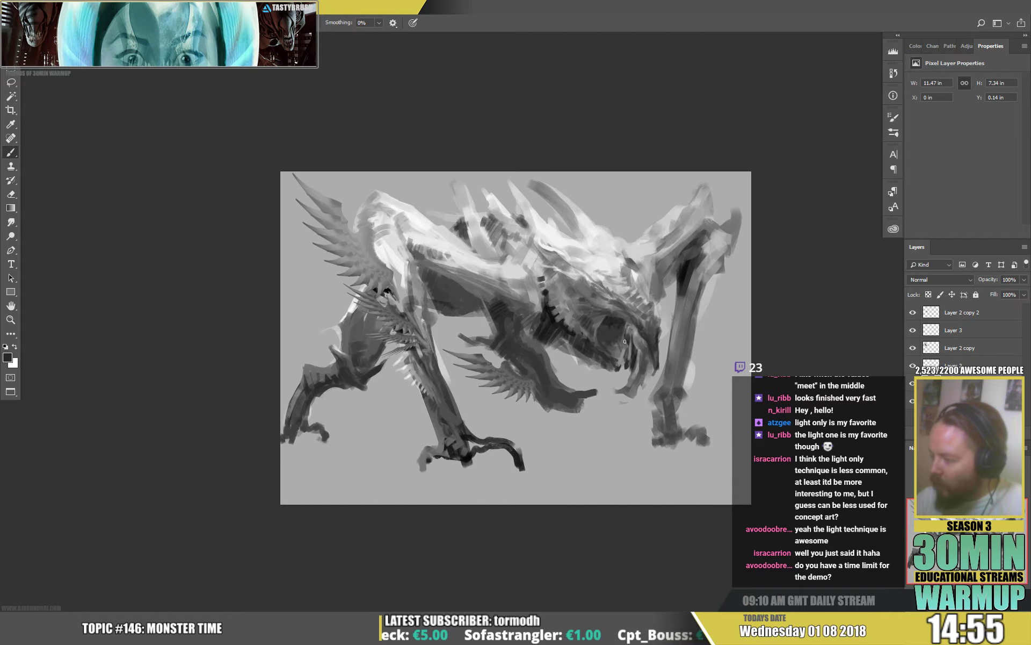
Step: Set the brush size to 17 px and paint small white teeth and specks inside the open mouth
key("d")
key("x")
right_click(643, 333)
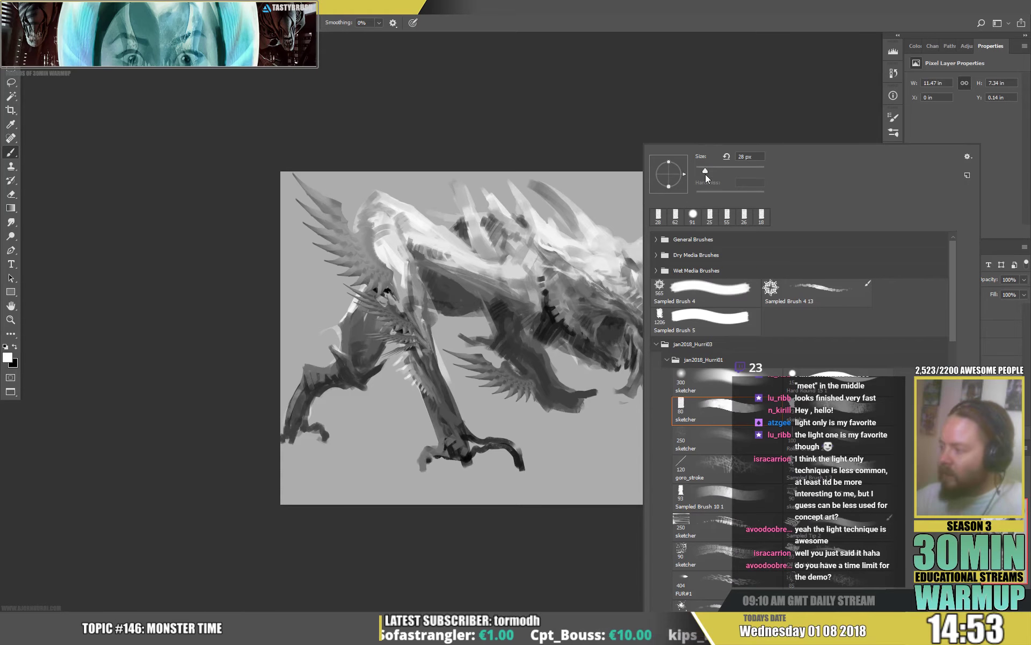
left_click(622, 351)
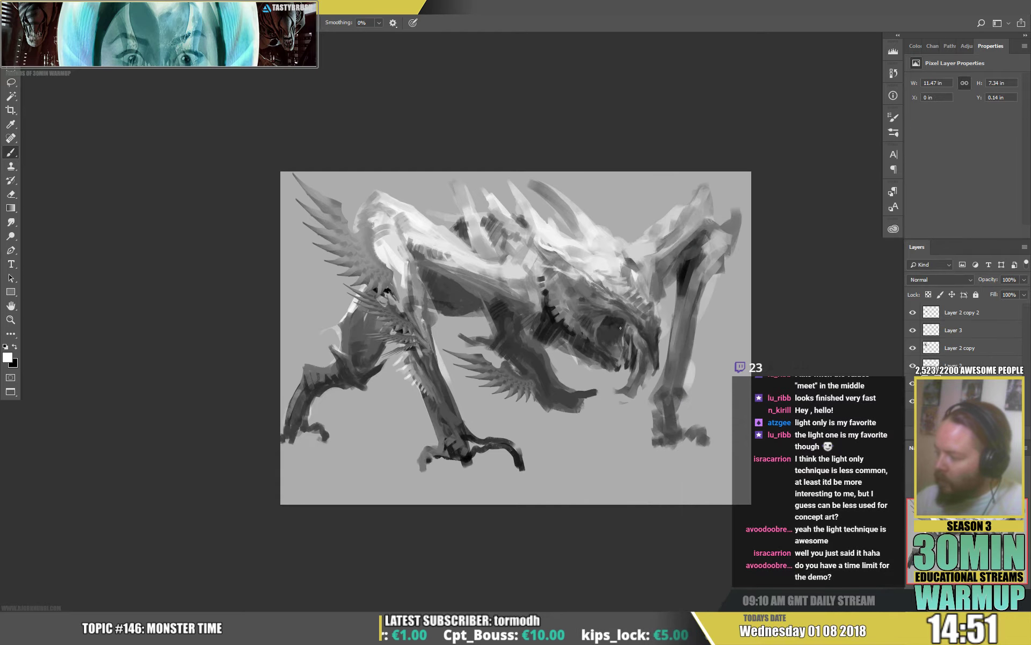
left_click_drag(630, 330, 631, 340)
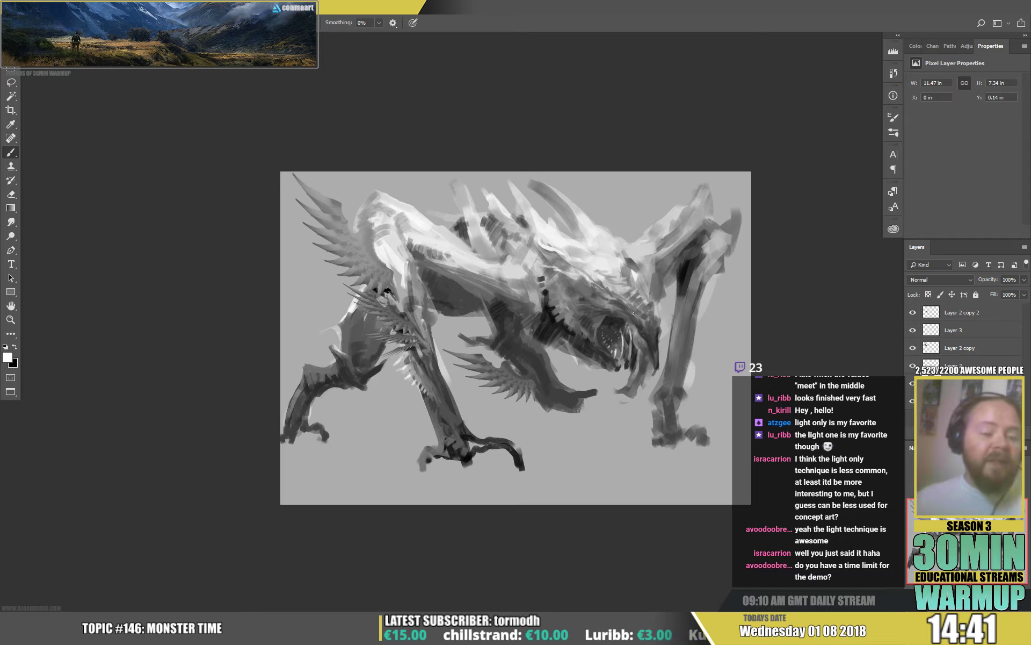
left_click(606, 326, "alt")
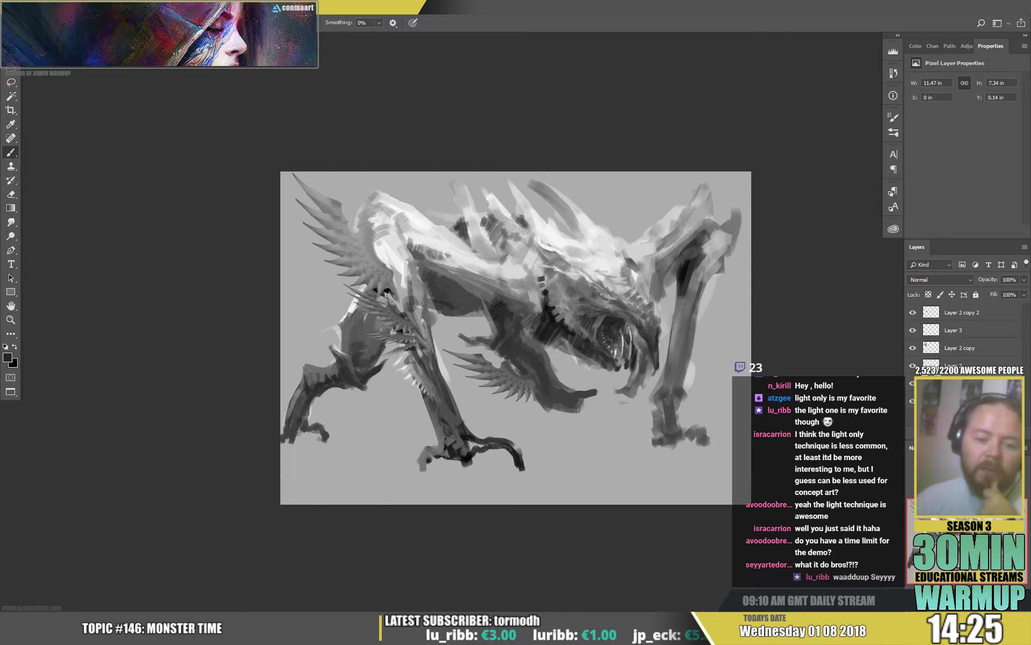
Step: Set the brush size to 48 px and paint rib-like folds along the dark belly with sampled greys
right_click(659, 296)
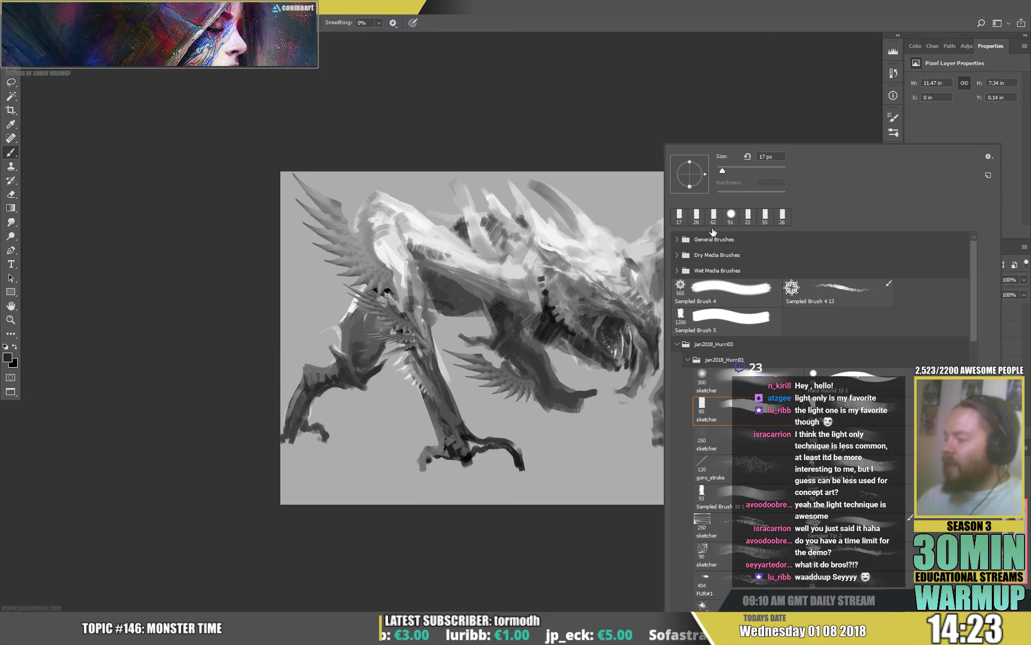
left_click(733, 172)
left_click(461, 294, "alt")
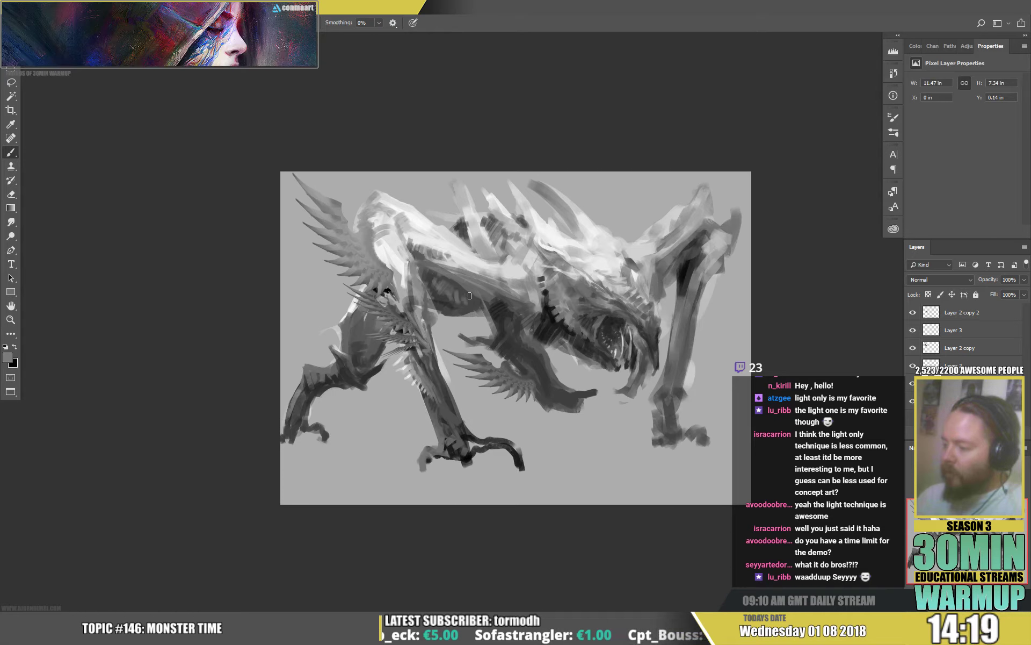
left_click(452, 307, "alt")
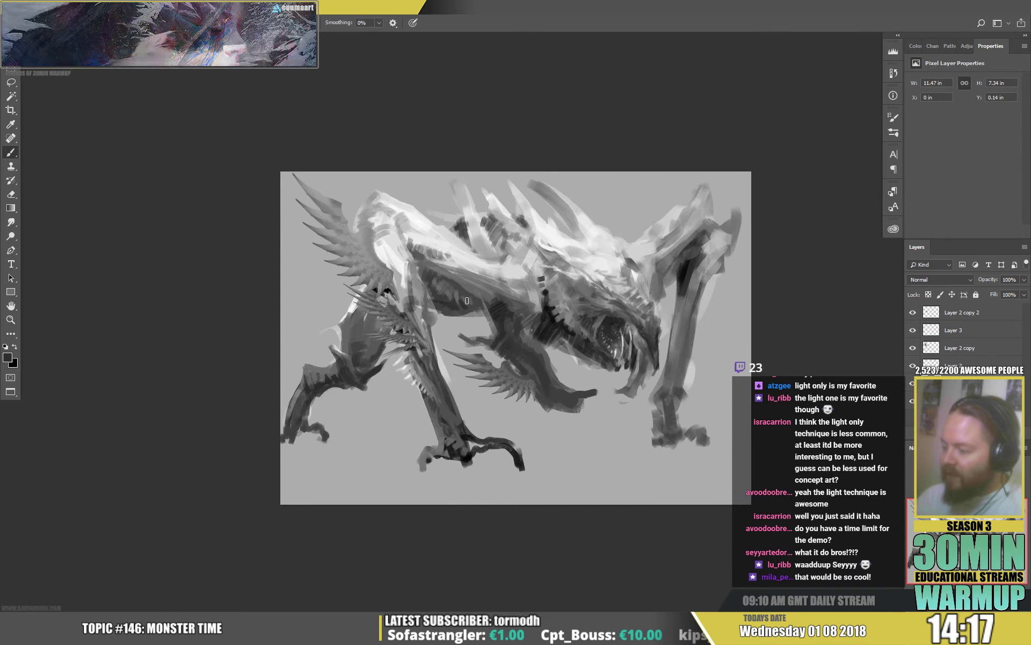
left_click(457, 290, "alt")
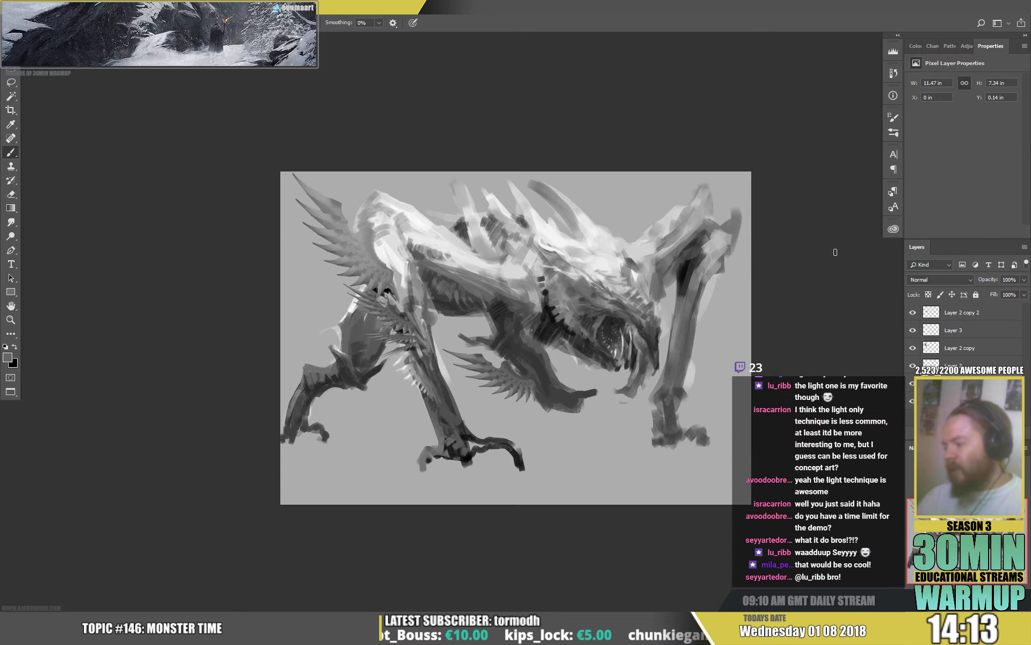
Step: Shade the underside where the belly meets the hanging front limb with sampled dark greys
left_click(498, 317, "alt")
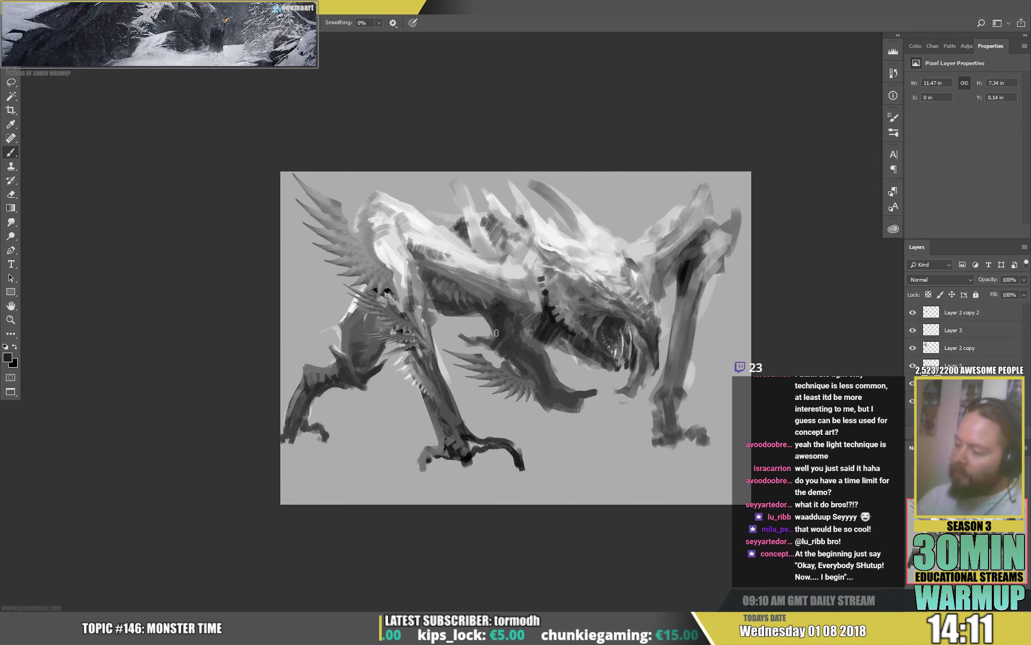
left_click(486, 297, "alt")
left_click_drag(486, 298, 503, 320)
left_click(509, 332, "alt")
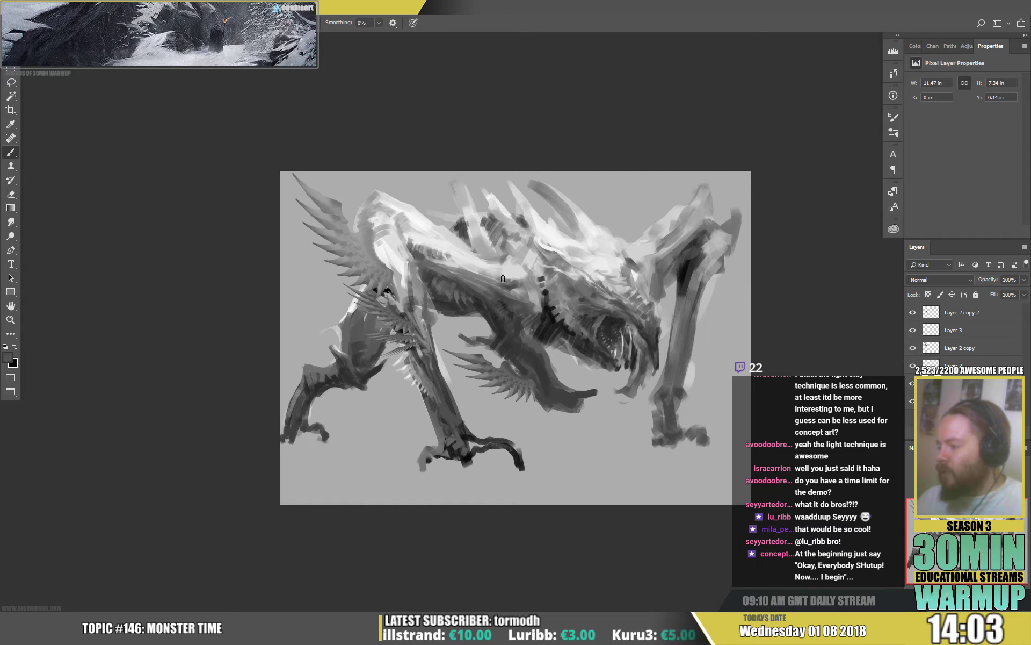
Step: Paint sampled light greys over the upper neck and the base of the back spikes
left_click(517, 269, "alt")
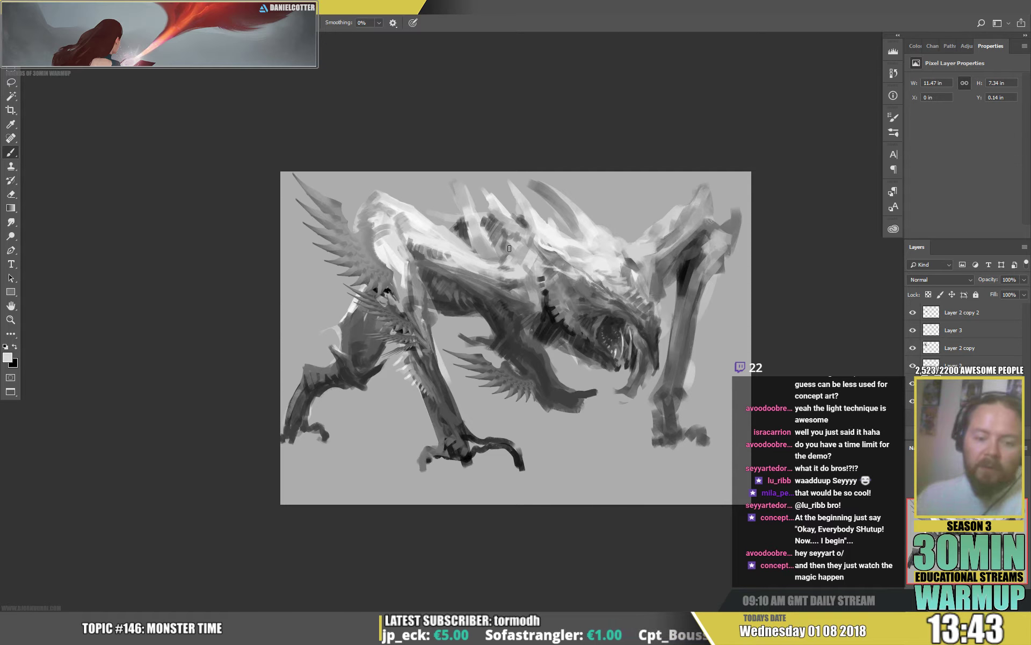
key("alt")
left_click(563, 239, "alt")
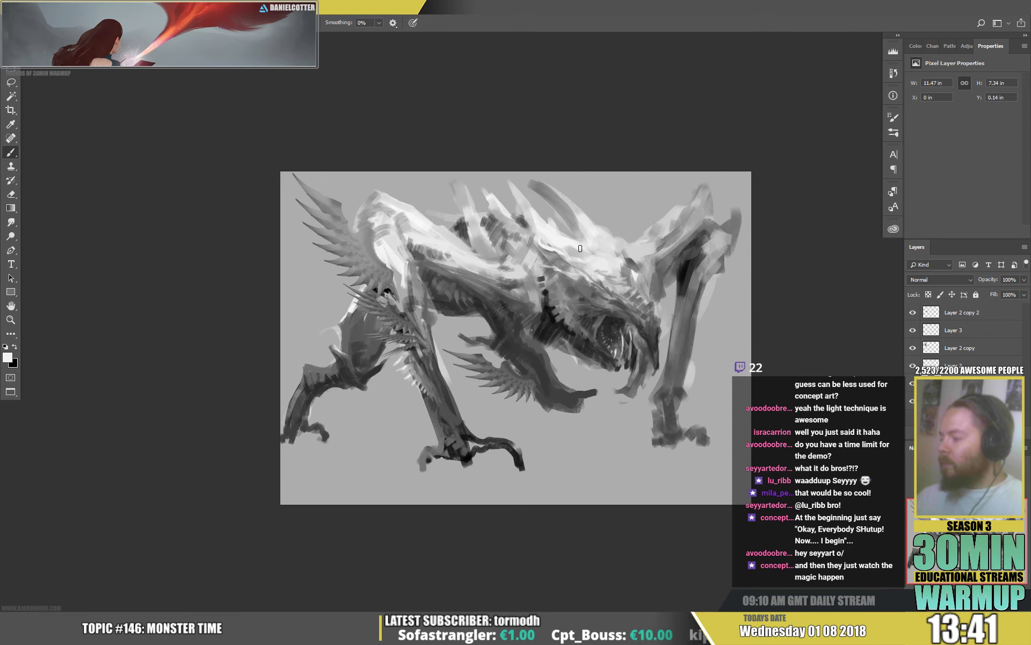
Step: Set the brush size to 21 px and paint rows of small scale strokes over the top of the head with sampled greys
right_click(632, 270)
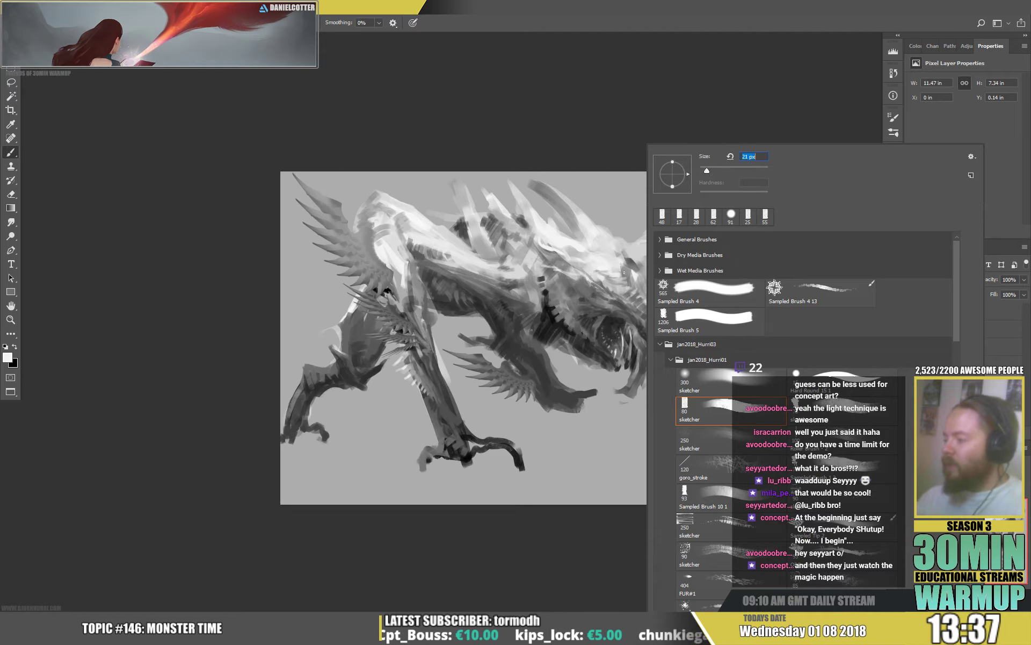
left_click(618, 274)
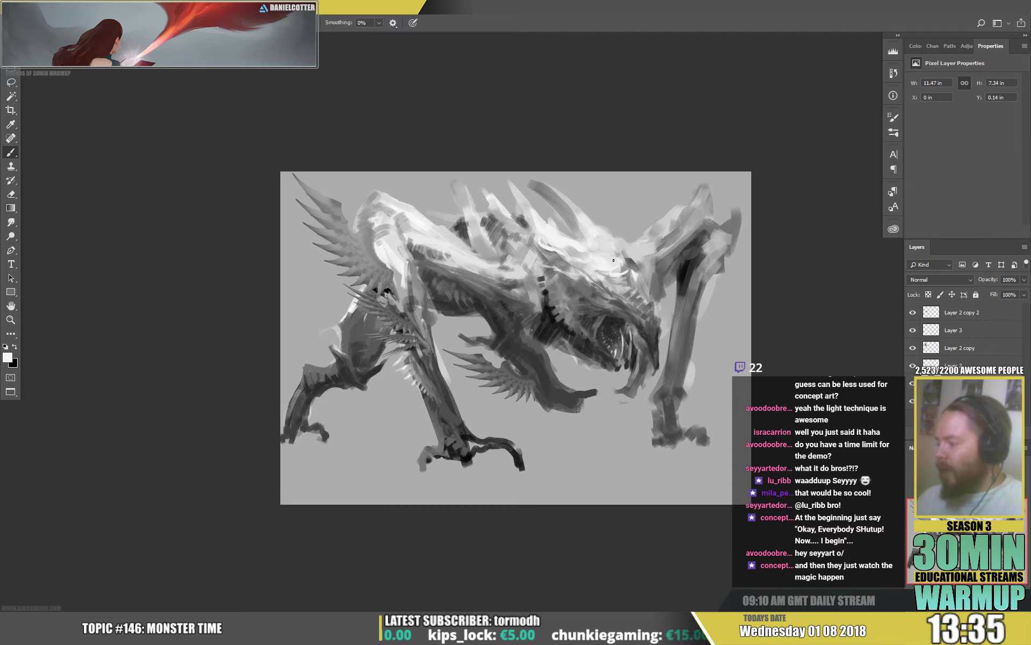
left_click(613, 260, "alt")
left_click(610, 259, "alt")
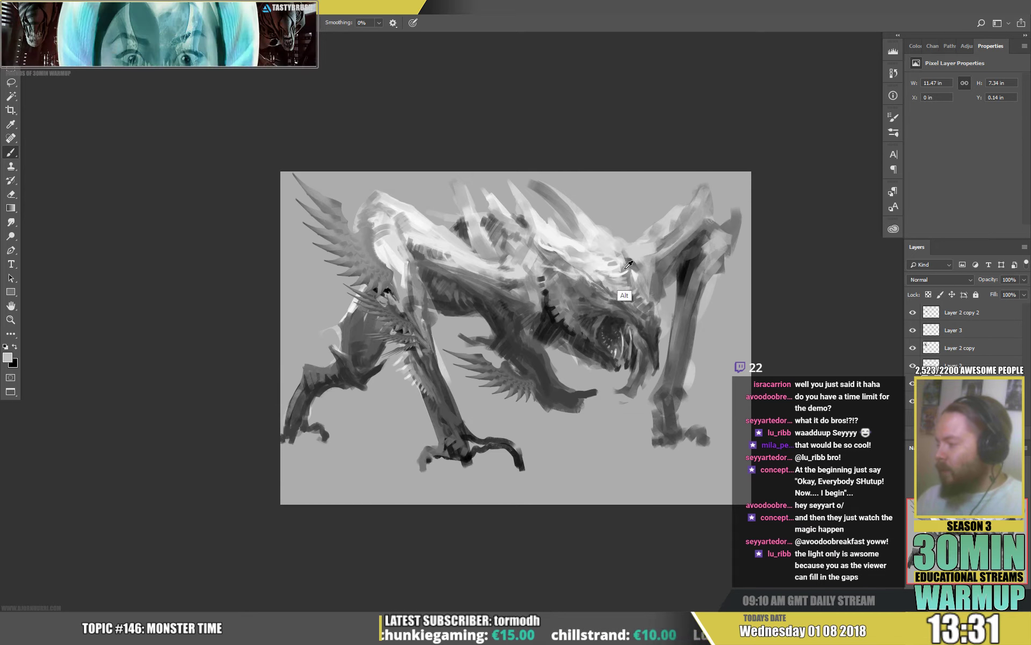
left_click(615, 271, "alt")
left_click(616, 269, "alt")
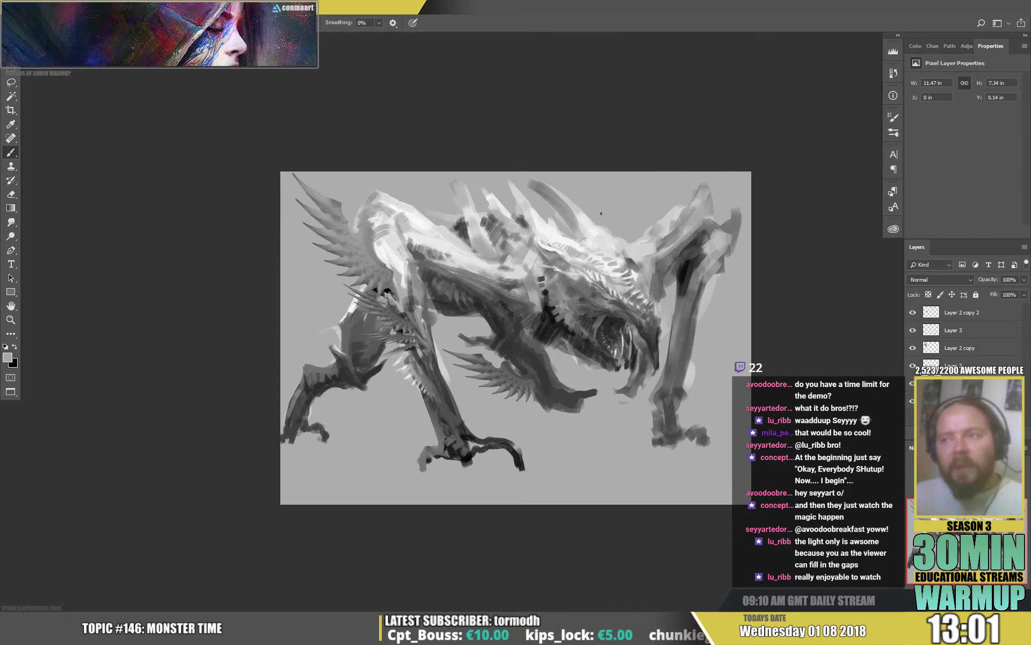
Step: Brighten the scales along the brow and crown with sampled light grey and pure white strokes
left_click(607, 262, "alt")
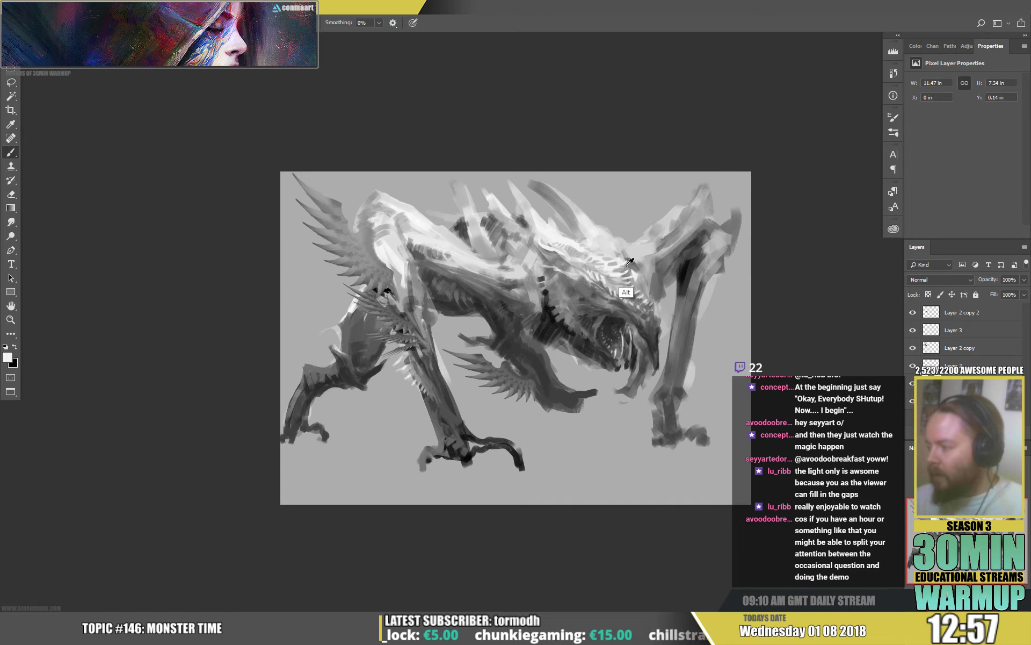
left_click(616, 259, "alt")
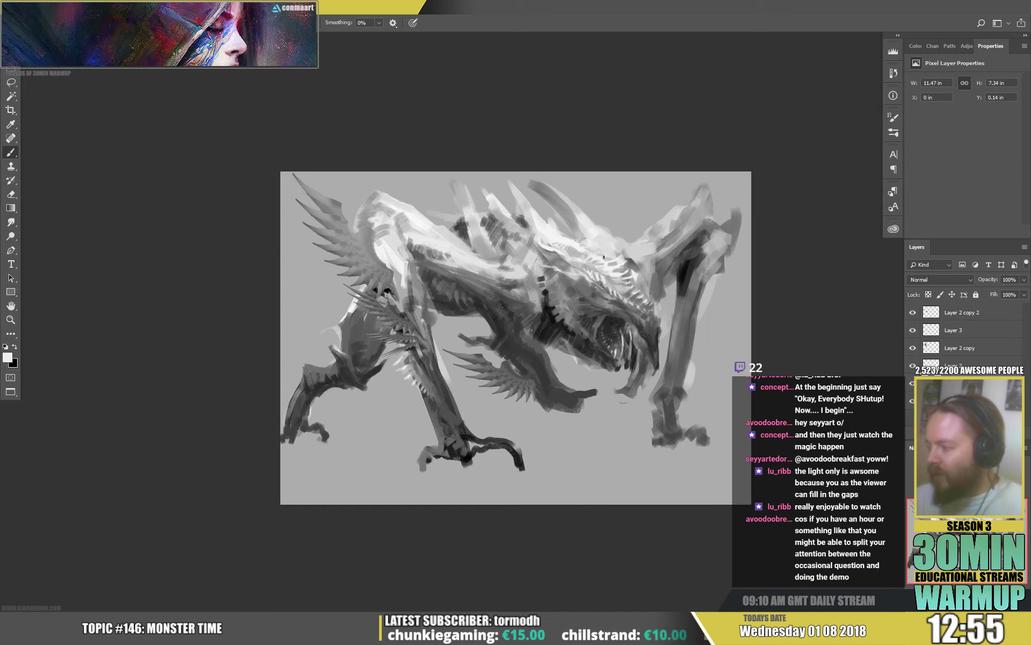
key("d")
key("x")
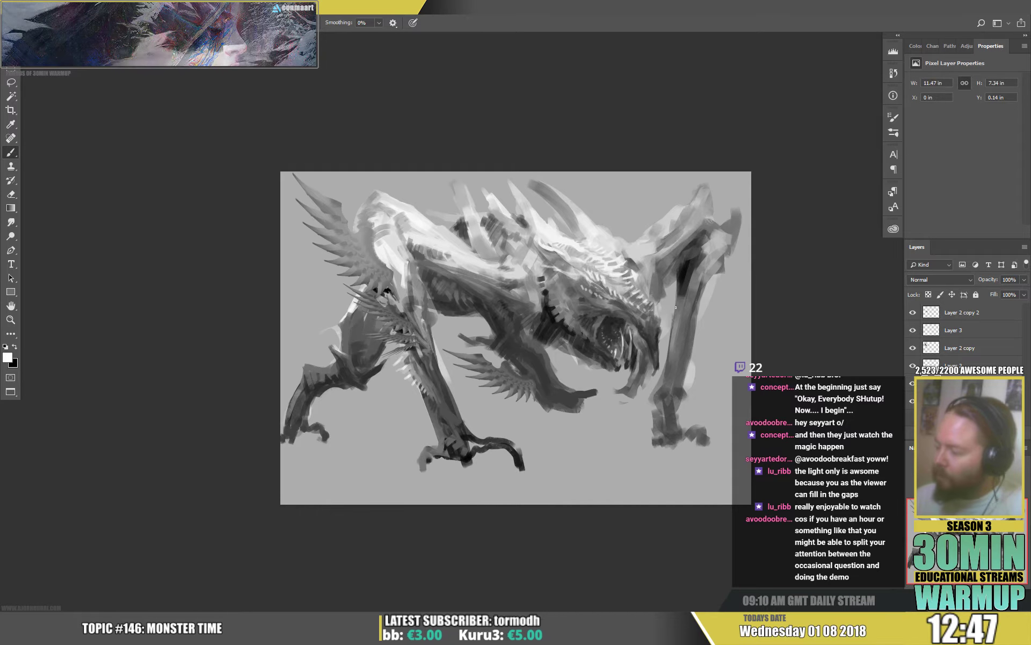
Step: Paint fine scale strokes along the side of the head above the mouth with sampled mid greys
left_click(610, 301, "alt")
left_click(600, 295, "alt")
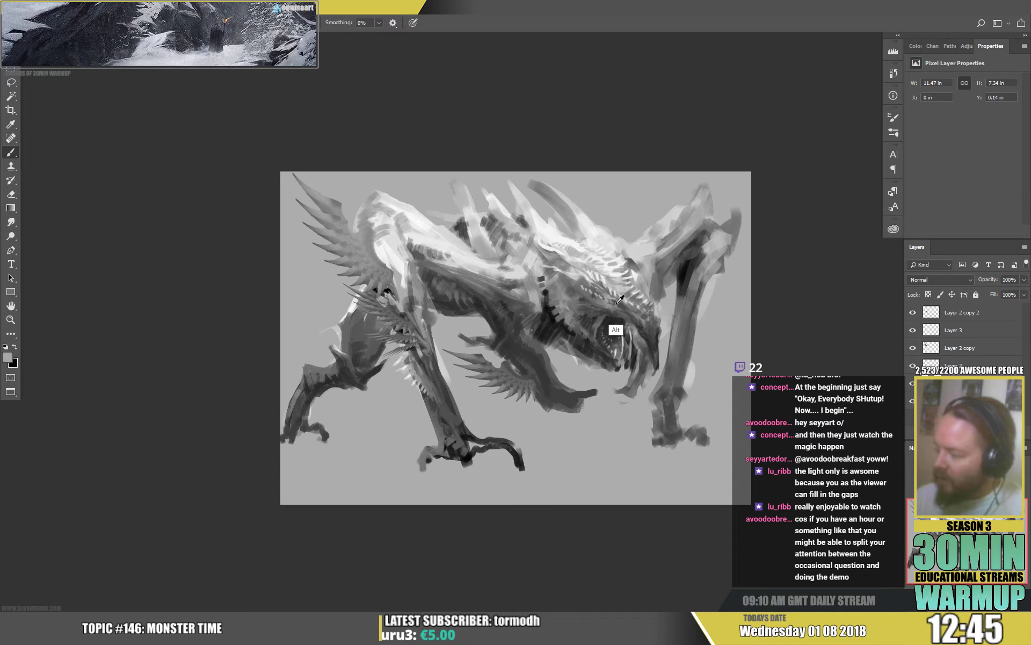
left_click(609, 301, "alt")
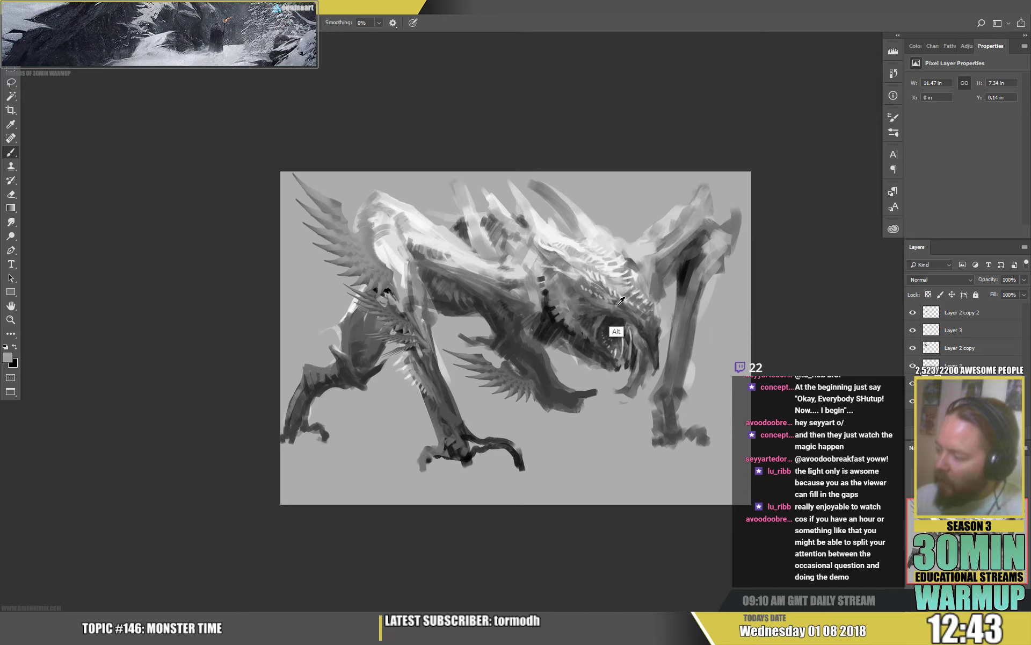
left_click(582, 287, "alt")
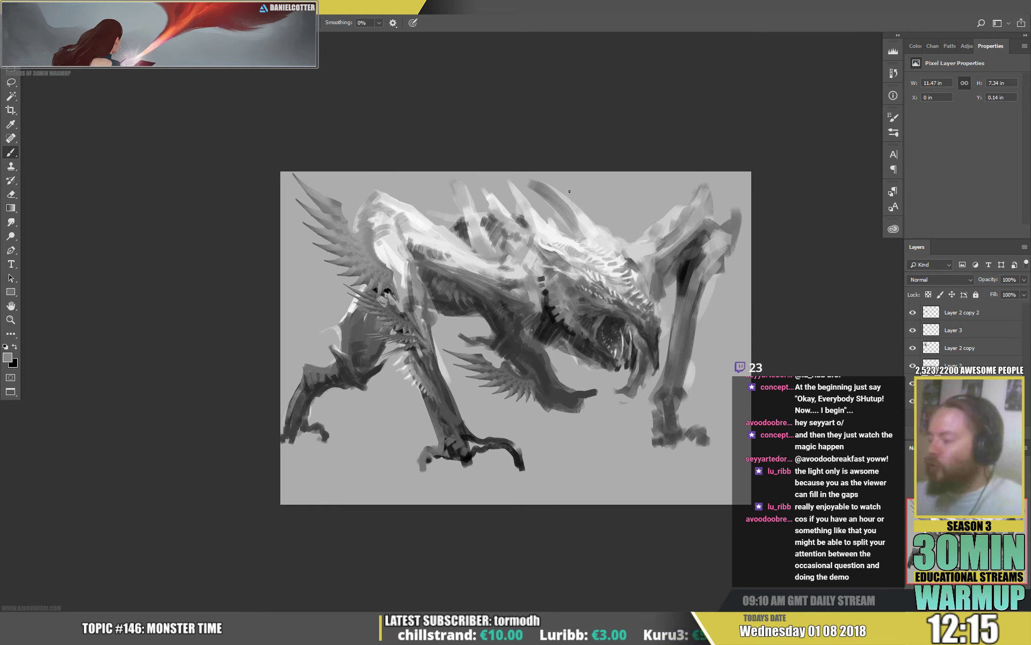
Step: Extend the curved horn behind the head to a sharp tip and add small ridge strokes in white and sampled greys
key("d")
key("x")
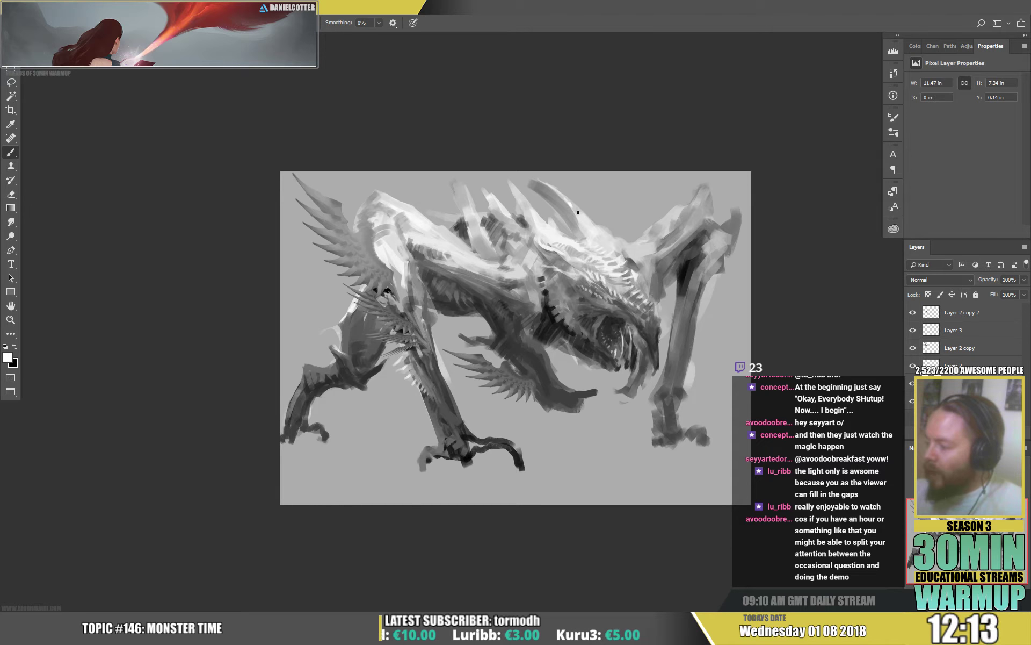
left_click(583, 264, "alt")
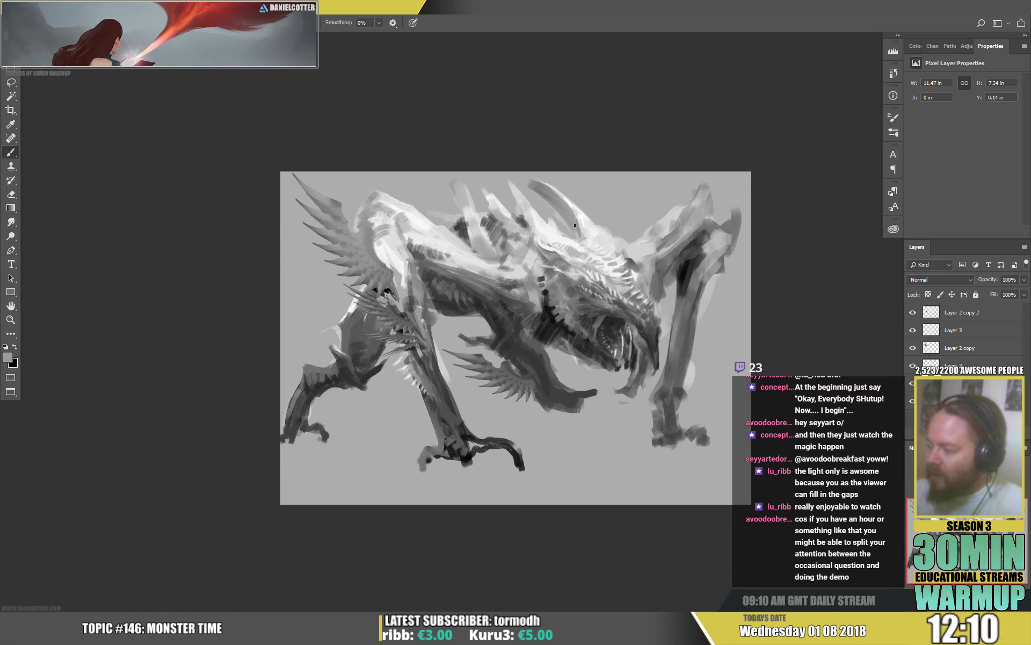
left_click(527, 182, "alt")
mouse_move(527, 183)
left_mouse_down()
mouse_move(539, 191)
mouse_move(515, 175)
left_mouse_up()
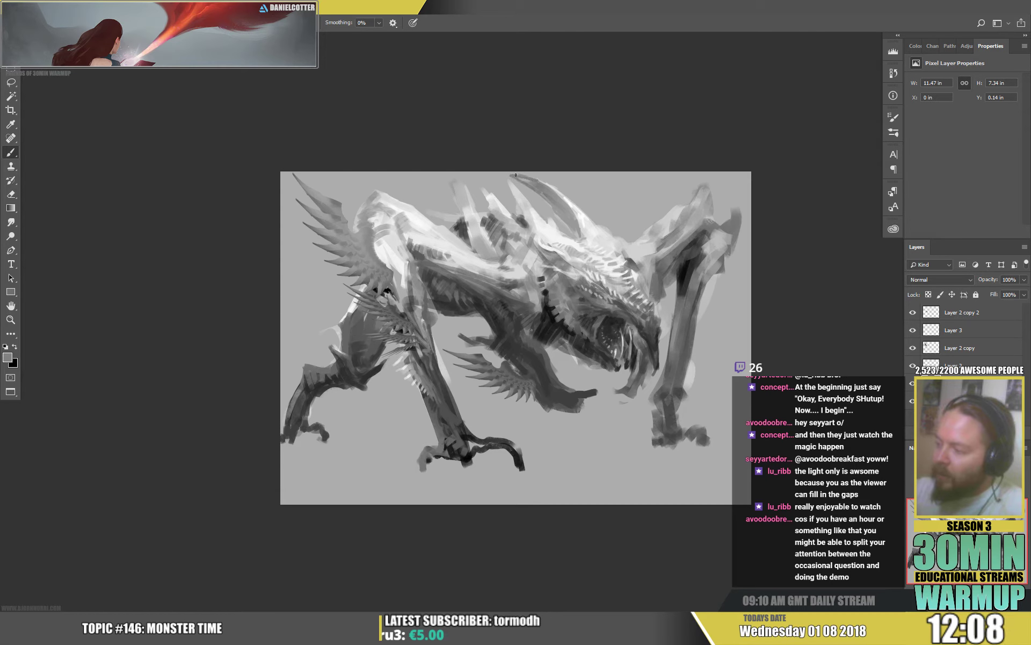
left_click(575, 224, "alt")
left_click(578, 236, "alt")
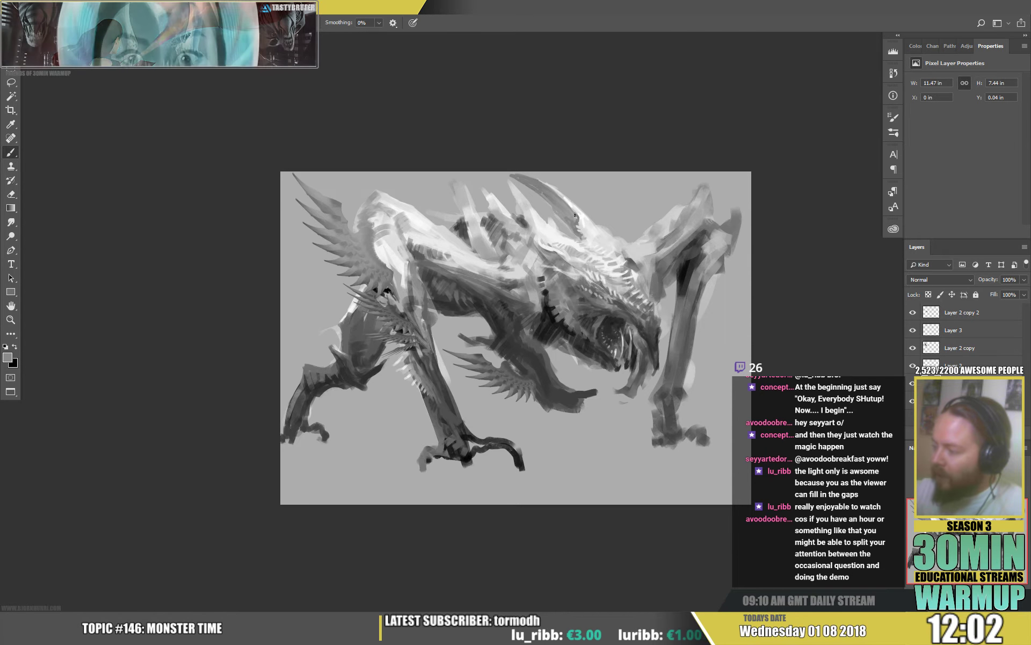
left_click(575, 216, "alt")
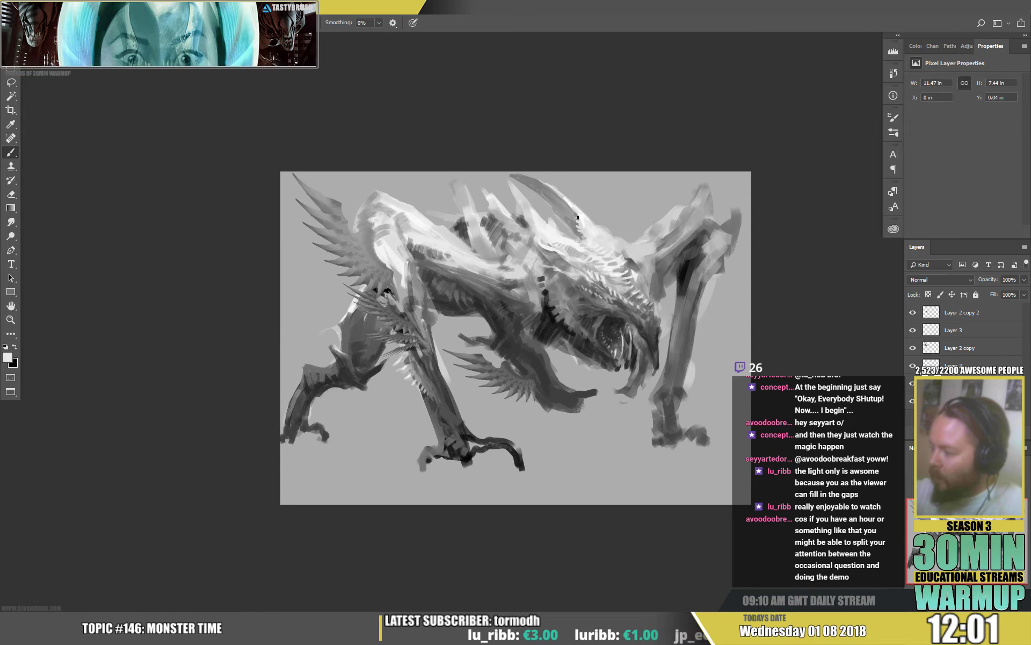
left_click(576, 222, "alt")
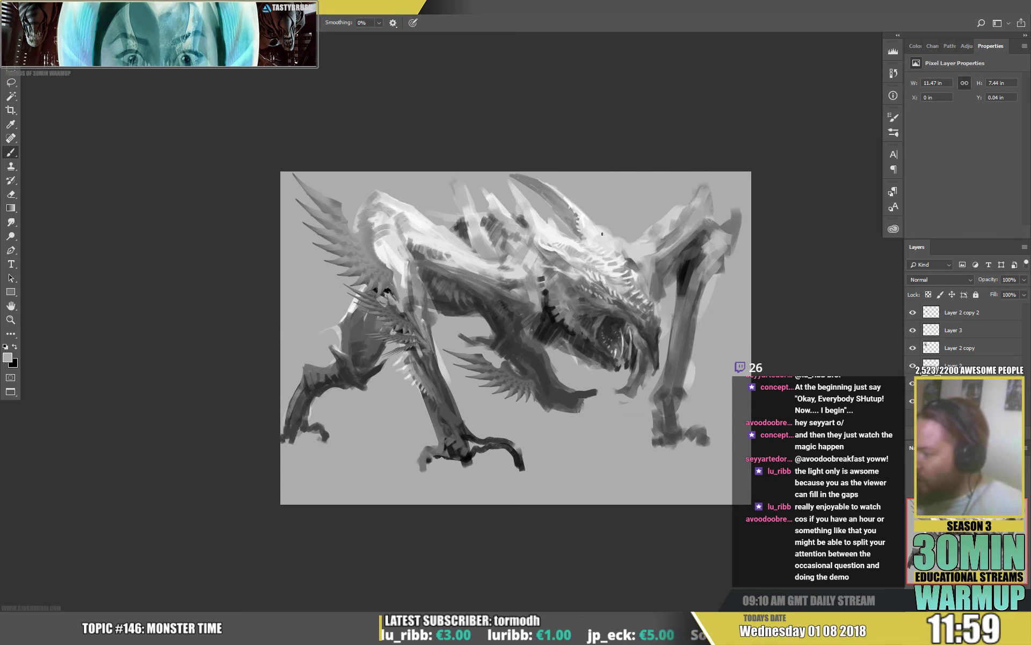
key("e")
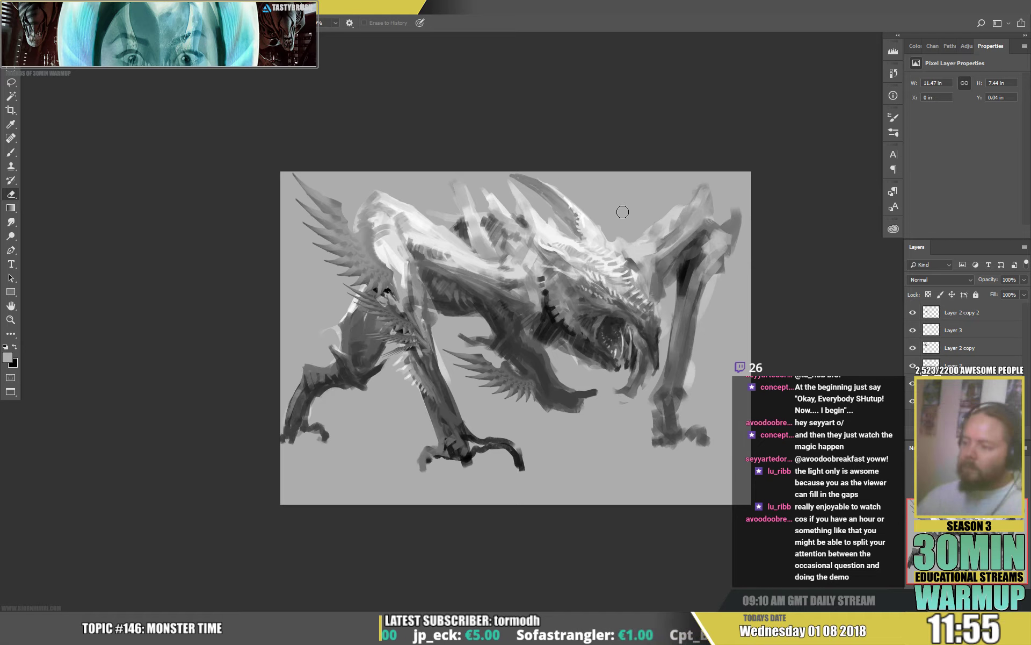
key("b")
Step: Sharpen the rearmost back spike to a point and paint small serrations down its length with sampled light and dark greys
left_click(475, 213, "alt")
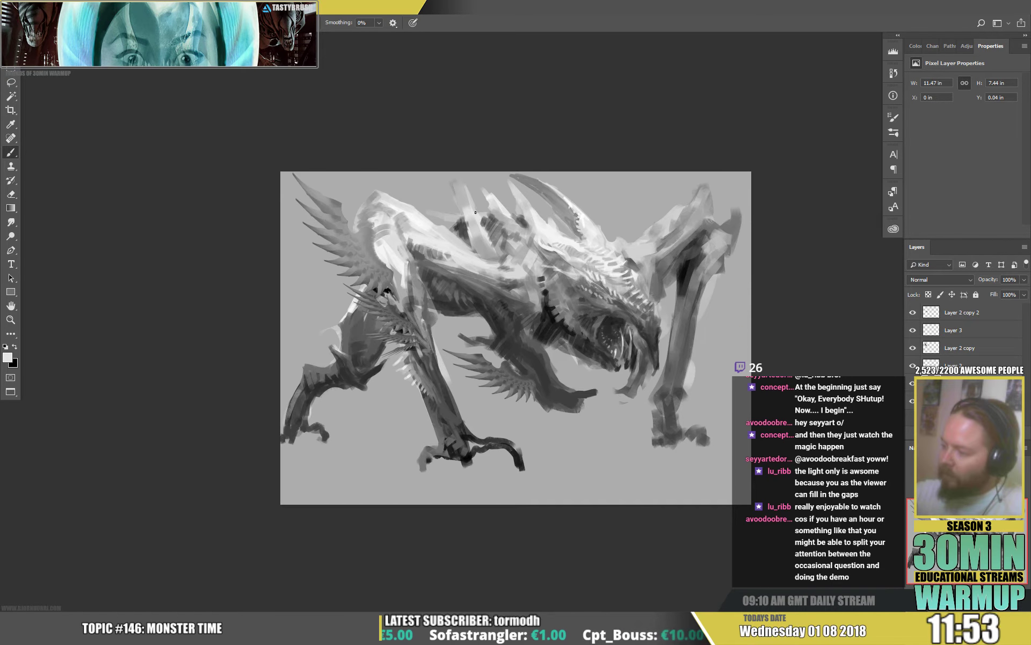
left_click_drag(473, 195, 464, 178)
left_click(460, 225, "alt")
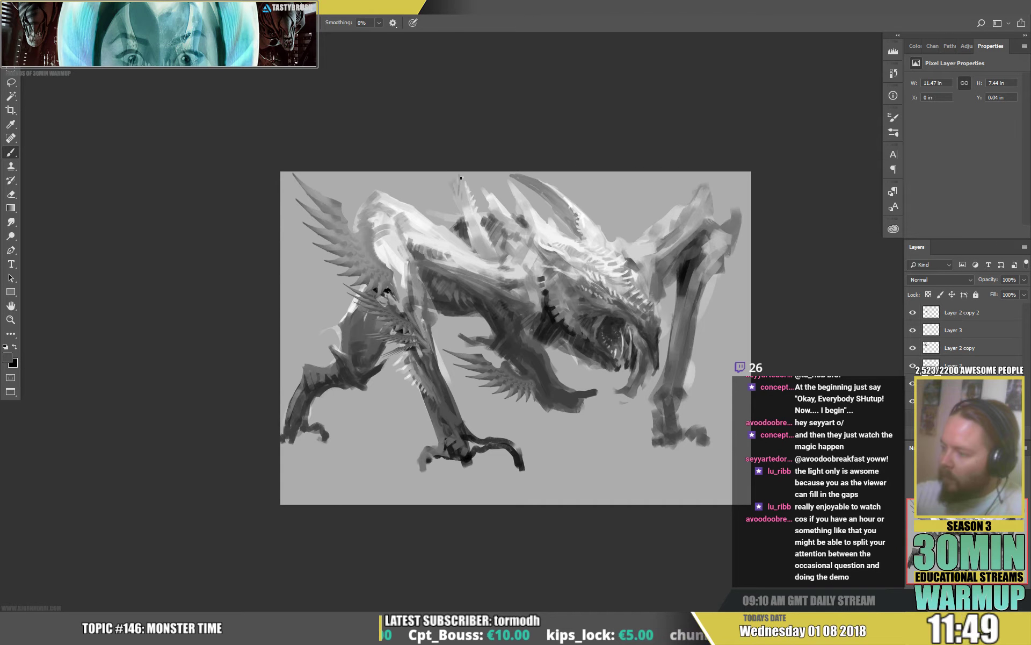
left_click(460, 188, "alt")
left_click(460, 179, "alt")
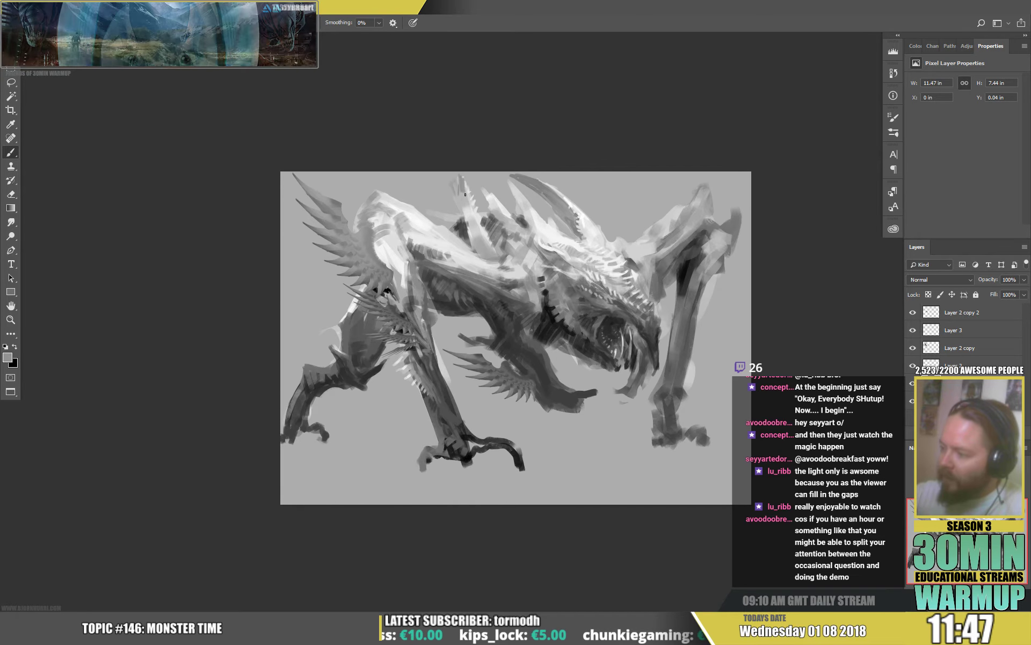
mouse_move(467, 218)
left_mouse_down()
mouse_move(465, 195)
mouse_move(470, 242)
left_mouse_up()
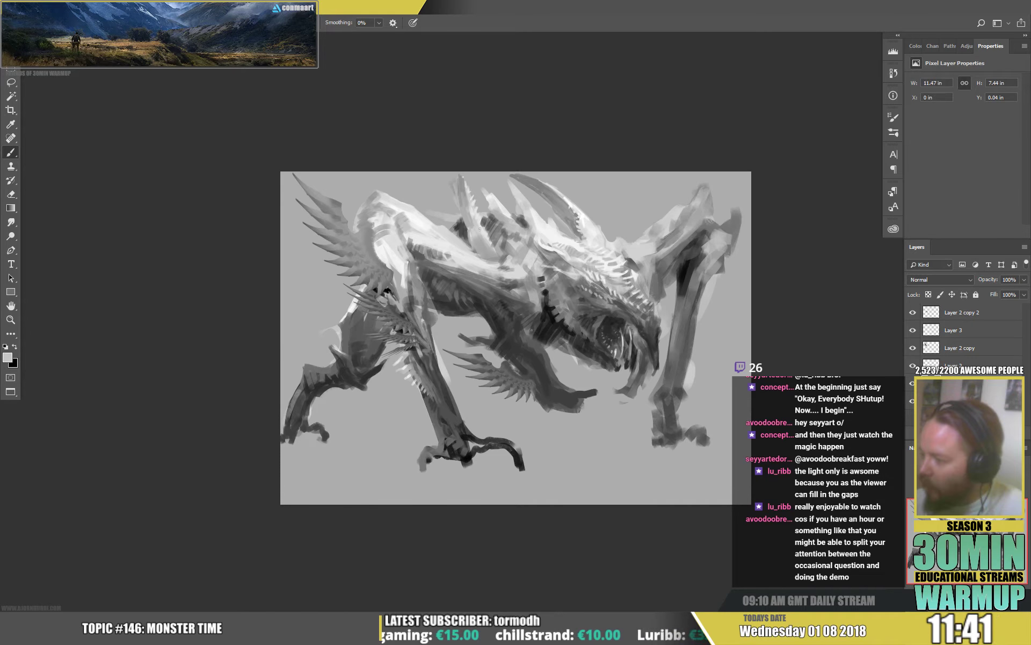
Step: Paint rows of short serrated strokes along the middle back spikes and their bases with sampled light and mid greys
left_click(488, 226, "alt")
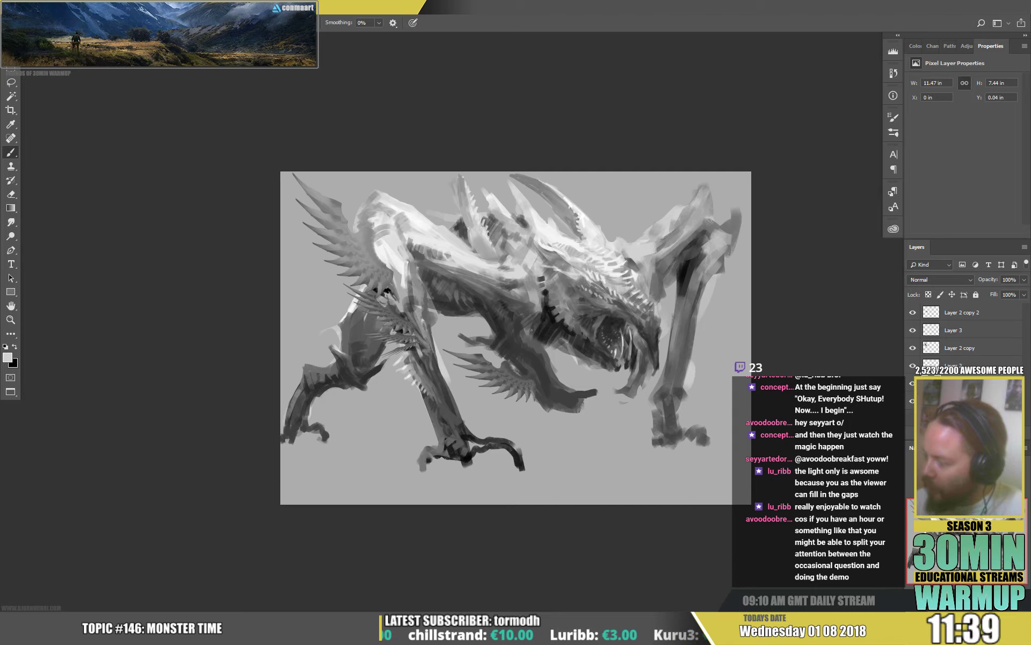
left_click_drag(491, 239, 503, 255)
left_click(496, 234, "alt")
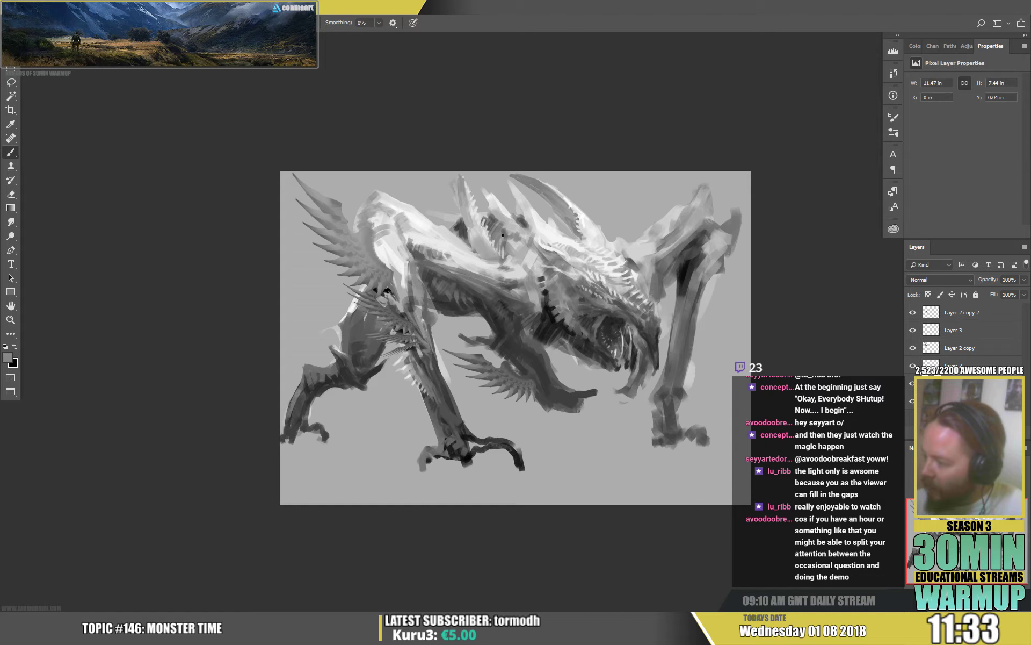
left_click(466, 228, "alt")
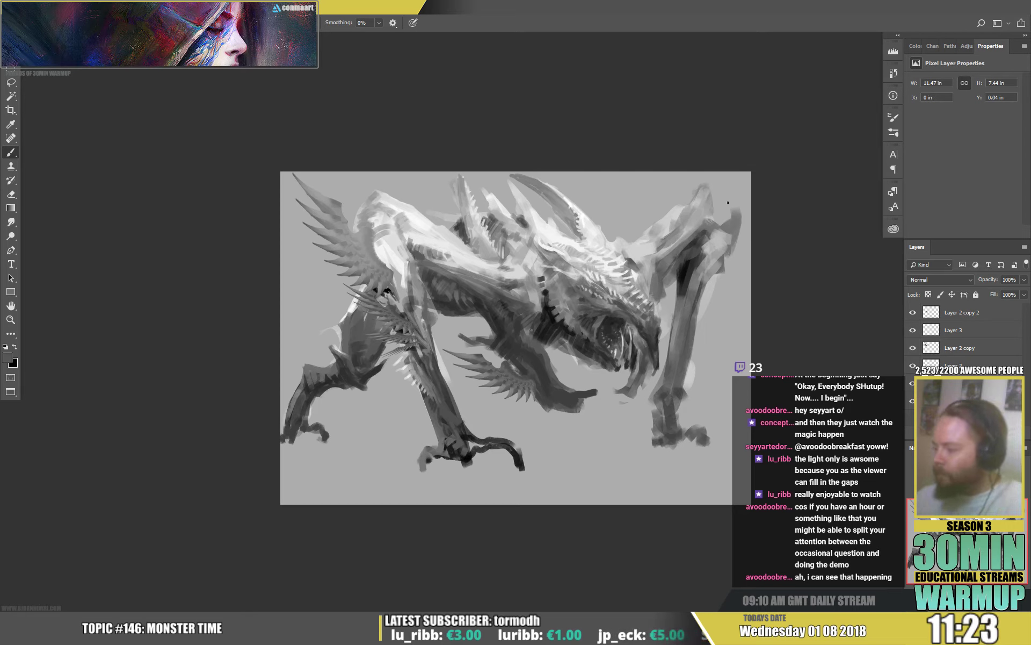
left_click(502, 209, "alt")
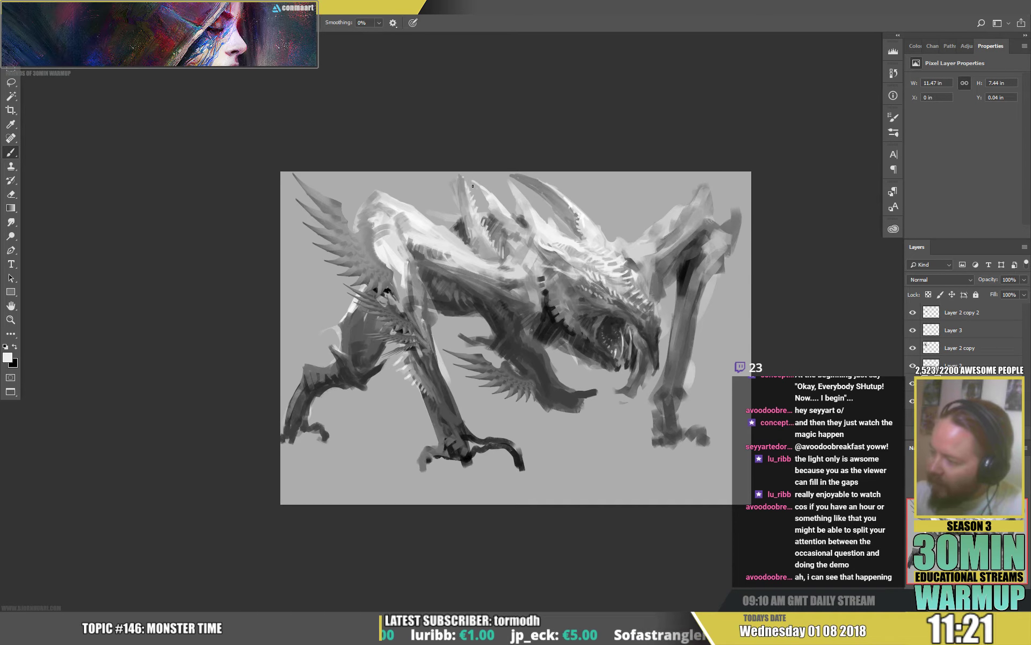
left_click(484, 199, "alt")
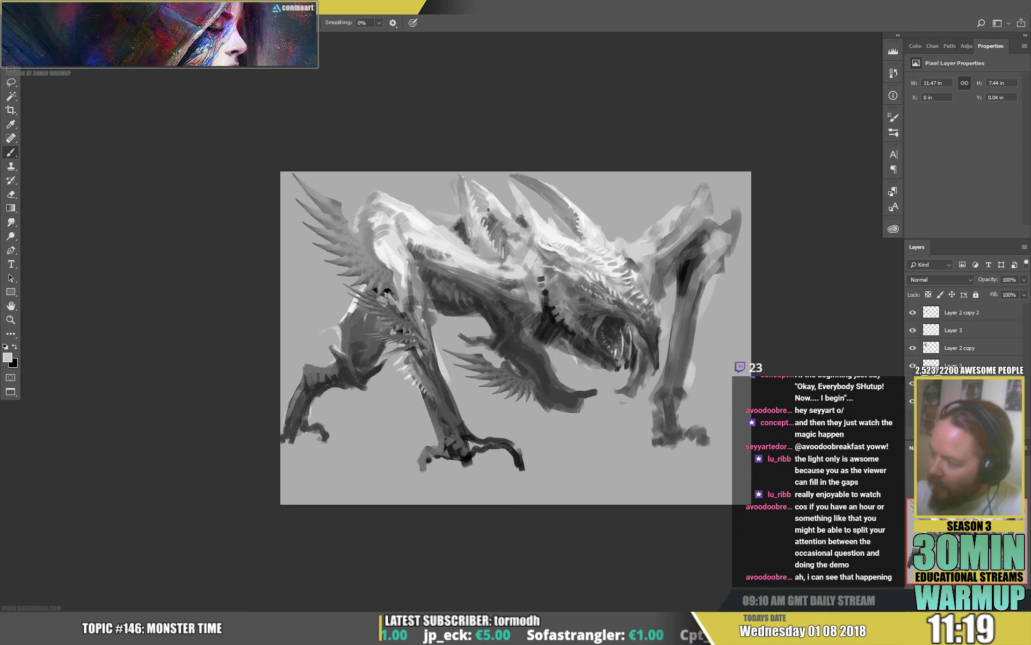
left_click(492, 255, "alt")
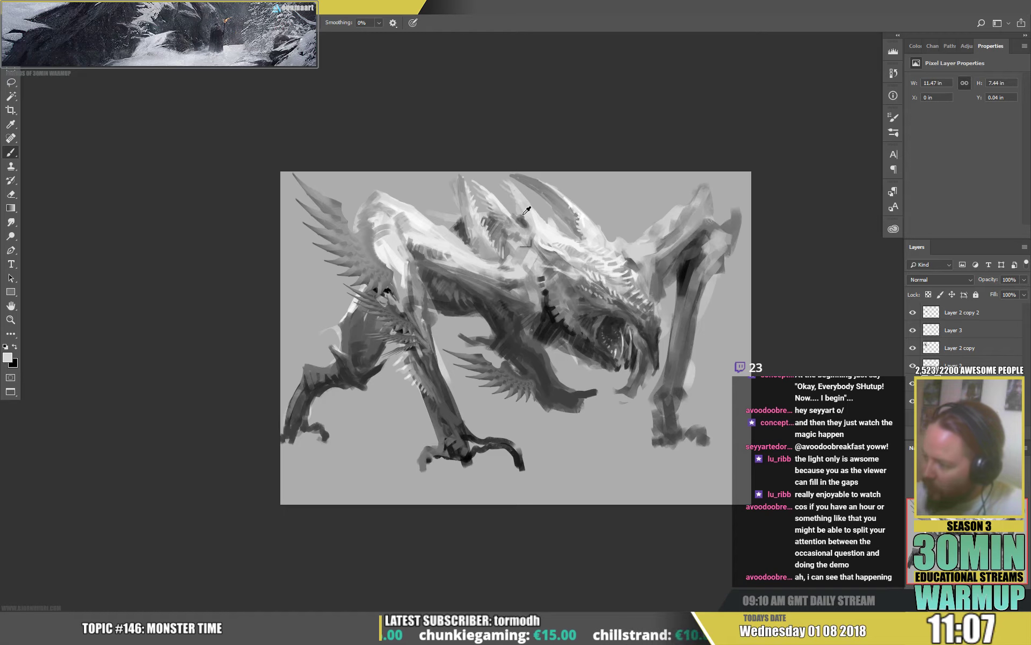
Step: Define the spike just behind the curved horn with a notched edge and light scale strokes running down to the crown
left_click(520, 246, "alt")
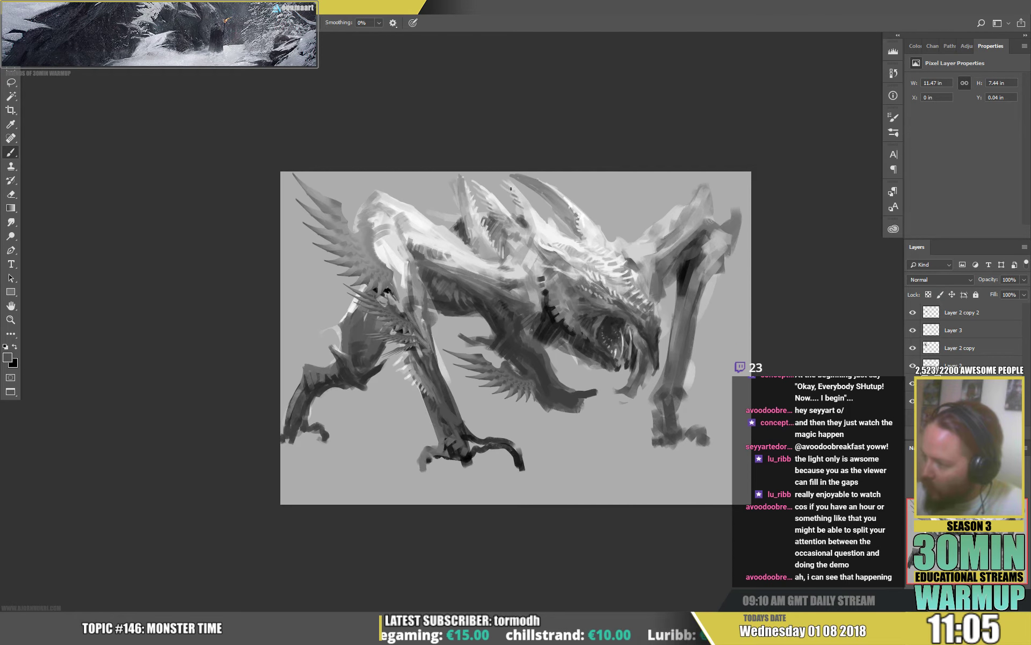
left_click(555, 184, "alt")
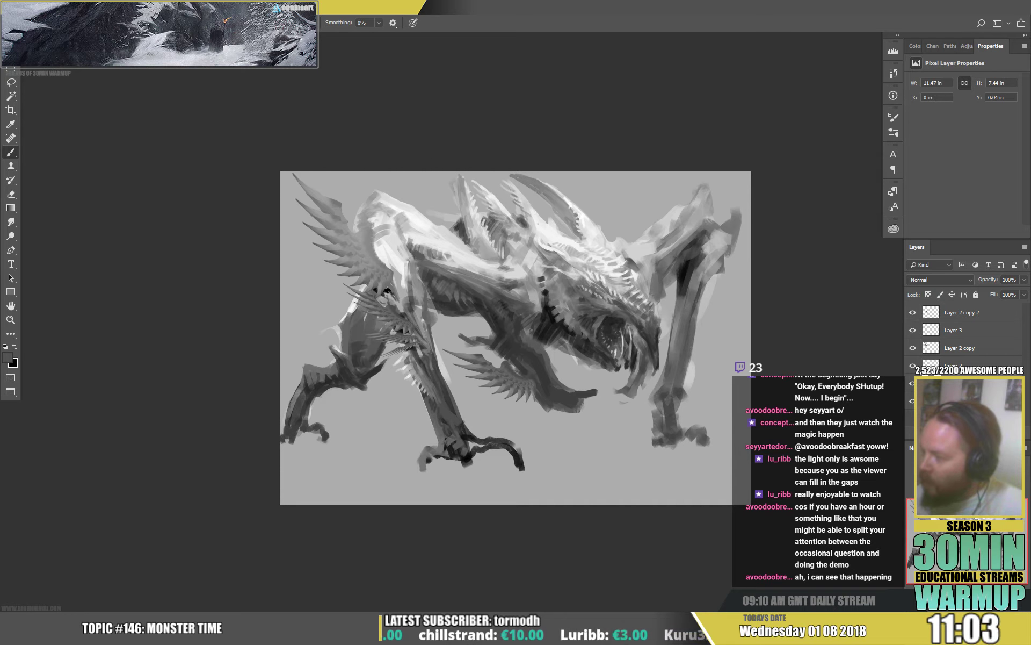
left_click_drag(520, 189, 530, 205)
left_click(539, 232, "alt")
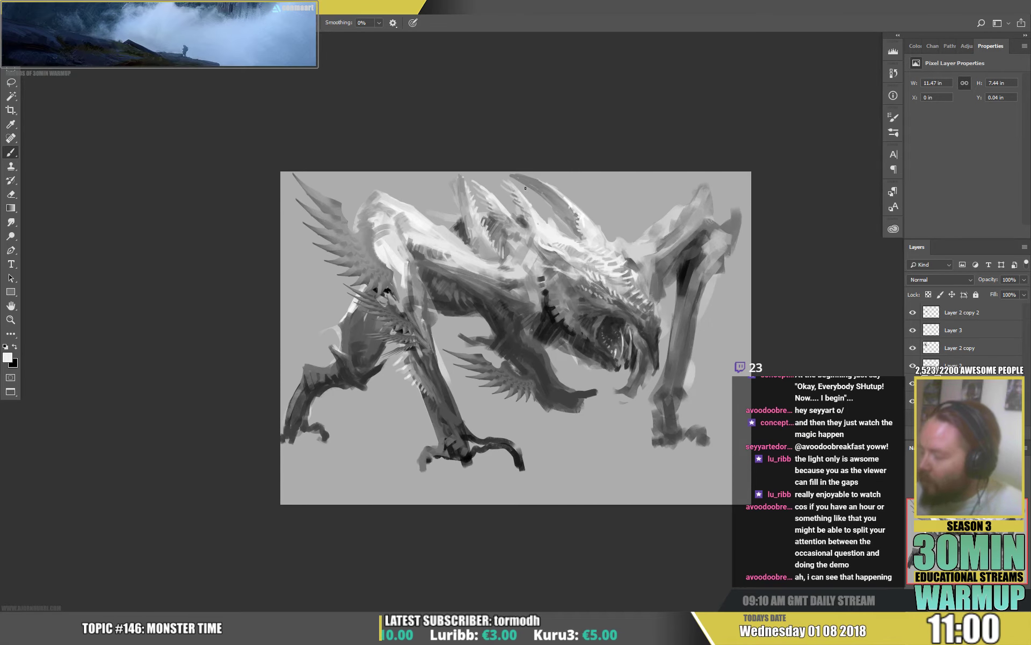
left_click(540, 232, "alt")
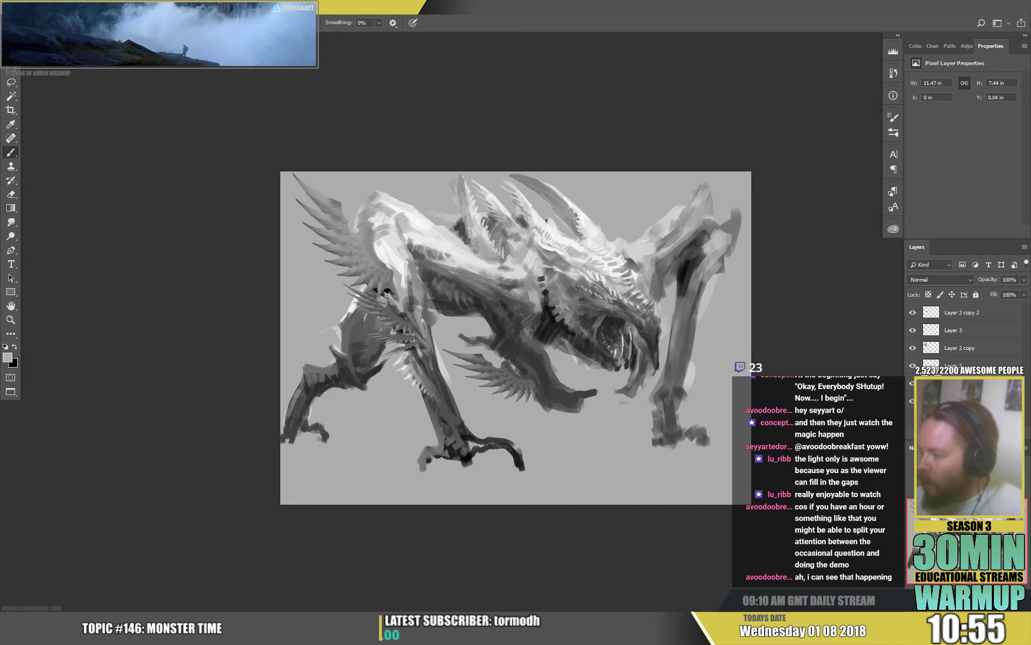
left_click(555, 234, "alt")
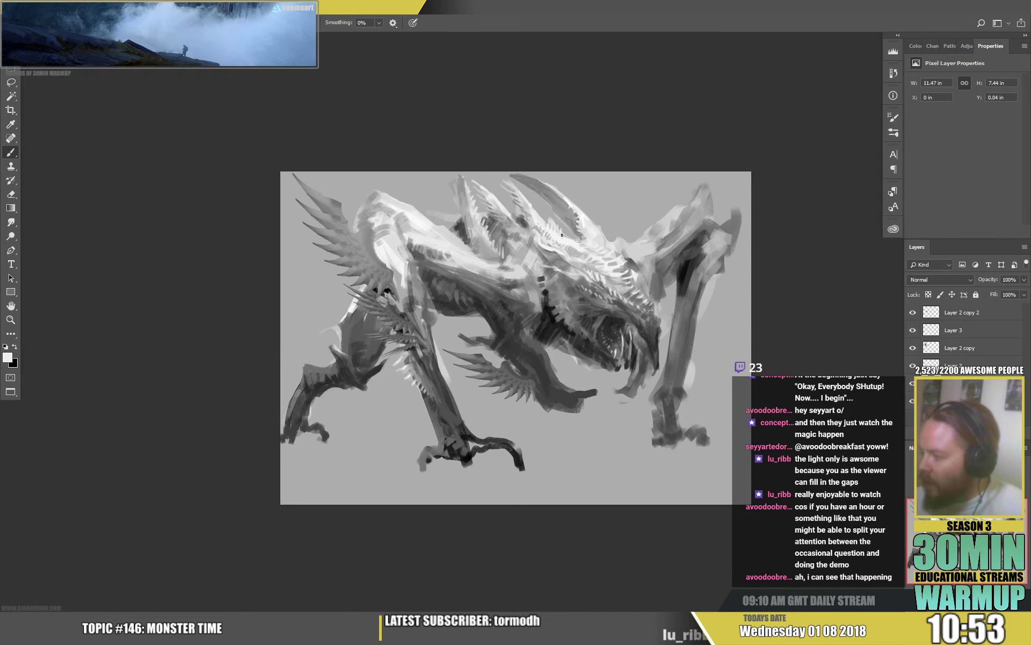
Step: Paint fine light scale strokes over the neck behind the head and deepen the gaps near the jaw with sampled black
left_click_drag(681, 334, 682, 328)
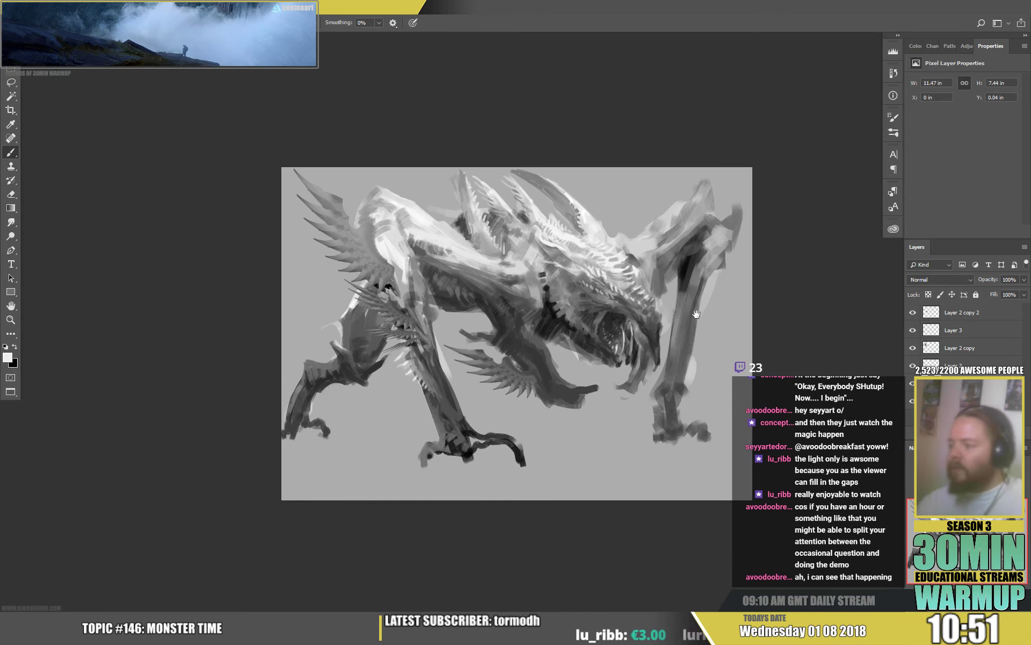
left_click(507, 258, "alt")
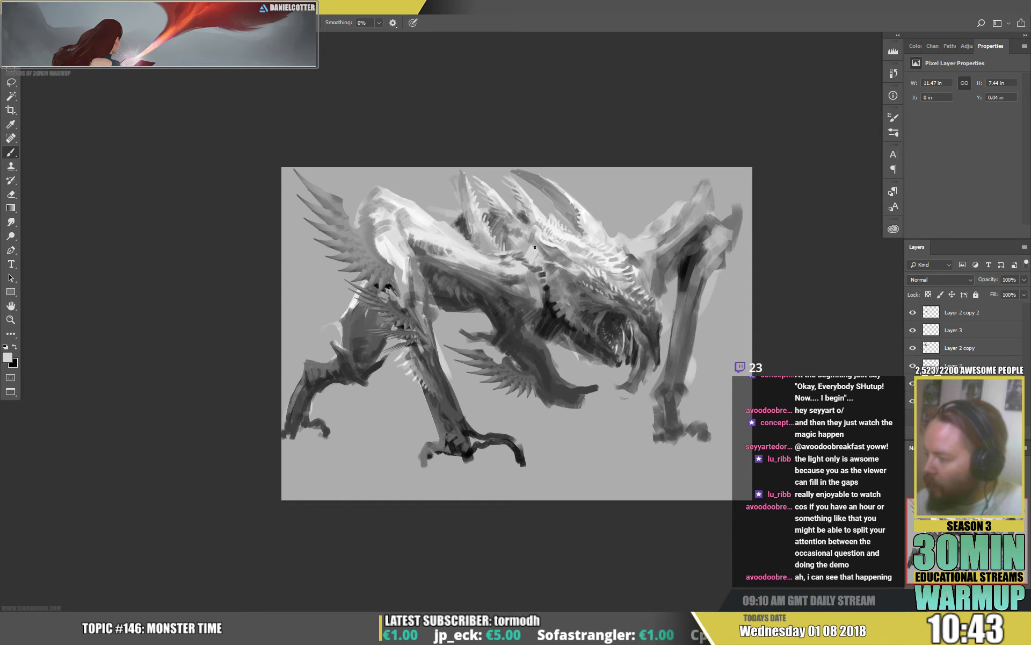
left_click(555, 276, "alt")
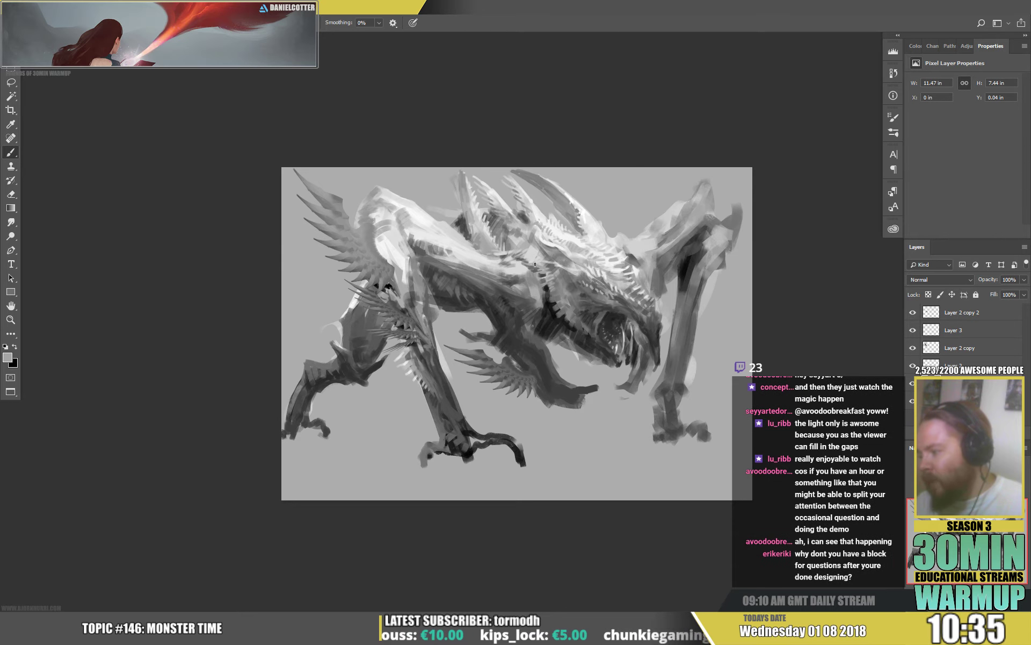
left_click(519, 259, "alt")
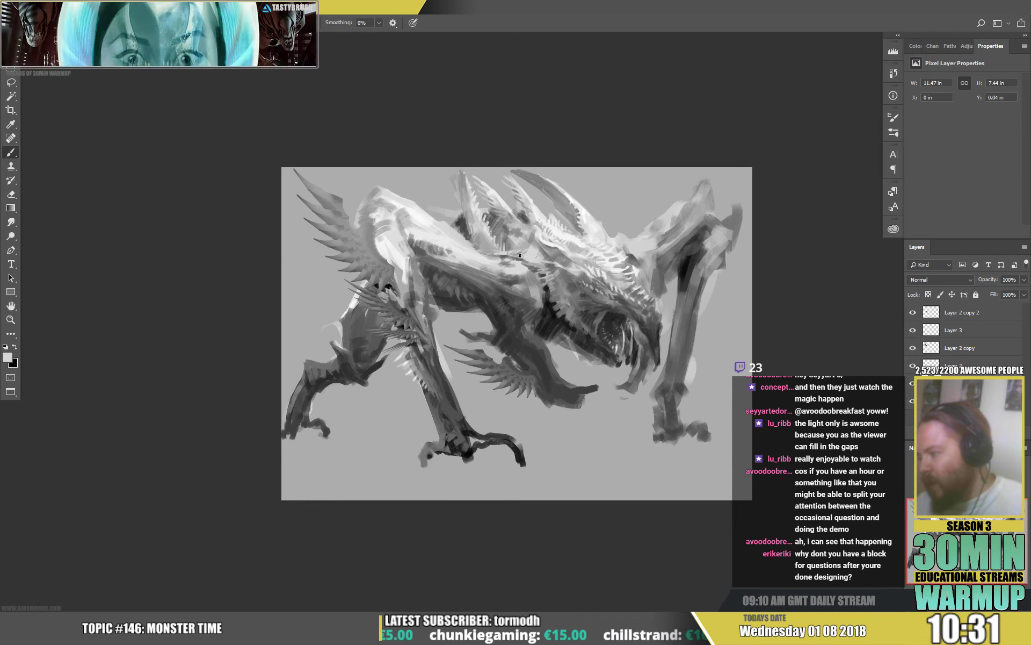
left_click(520, 255, "alt")
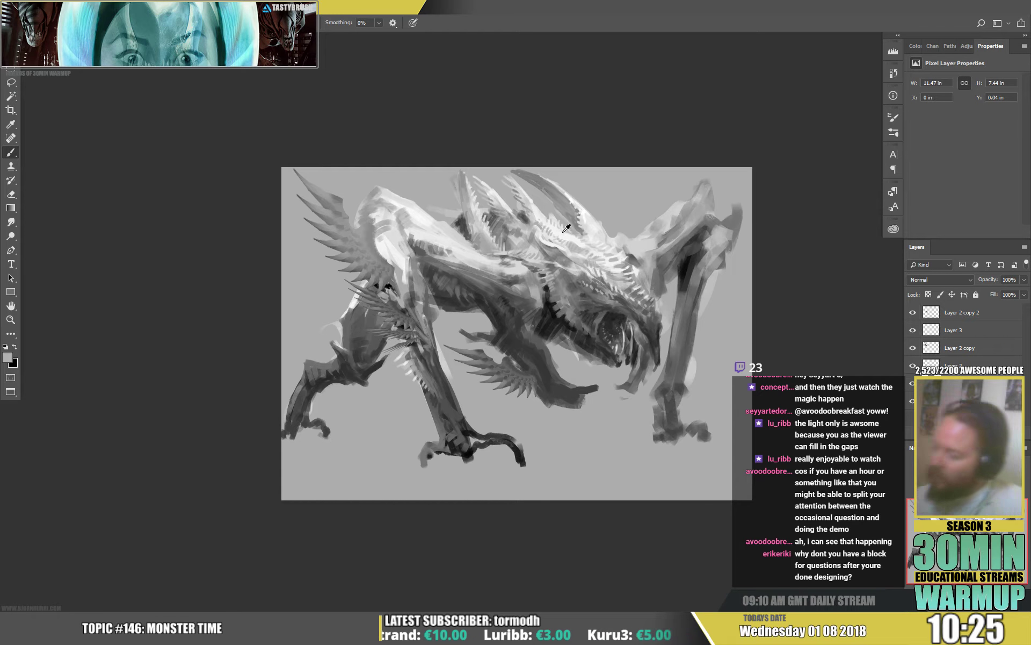
left_click(553, 304, "alt")
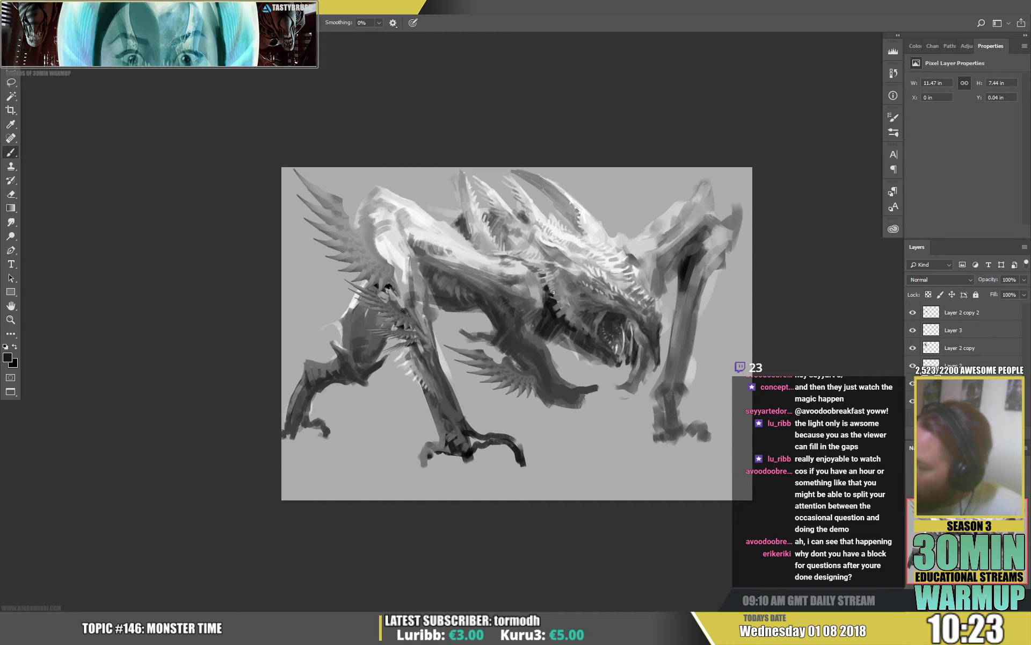
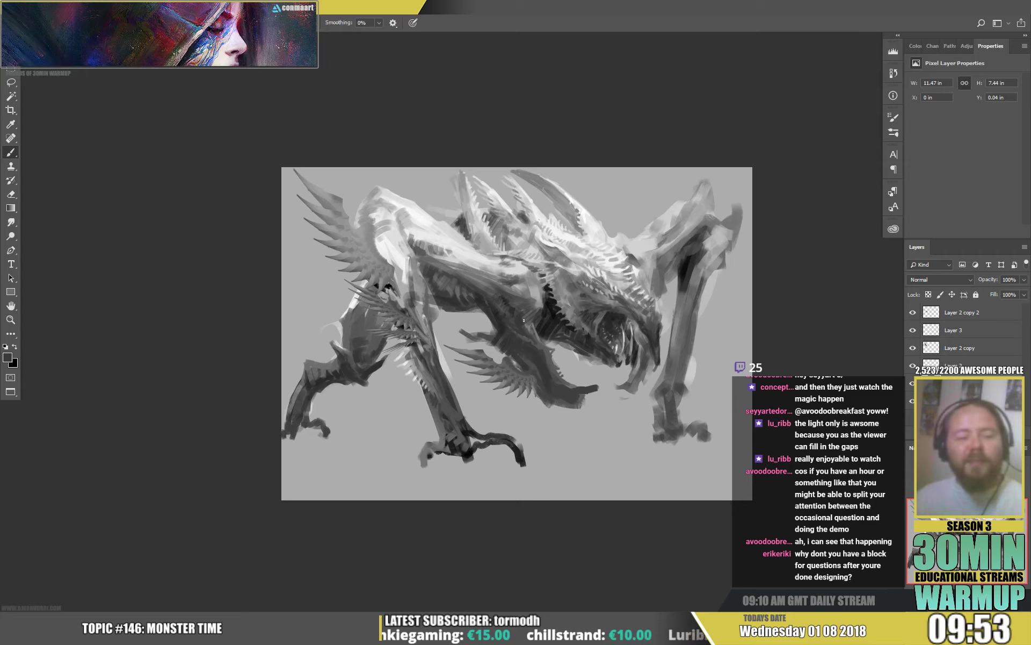
Step: Paint a curved hooked claw off the rear of the limb under the belly and refine its edges with sampled dark greys
left_click(534, 377, "alt")
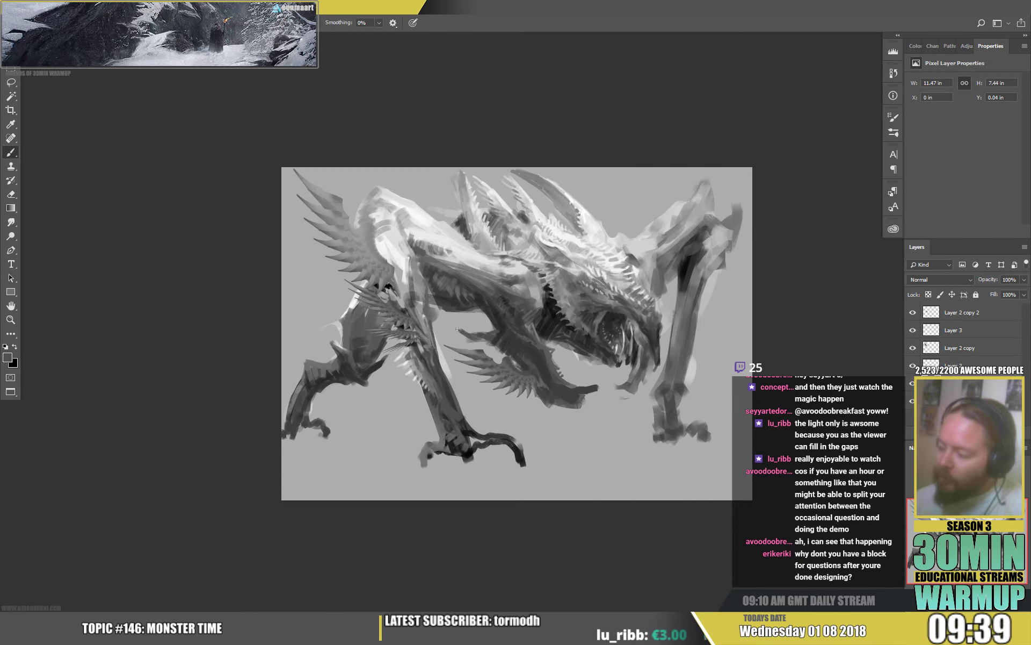
left_click_drag(450, 318, 475, 339)
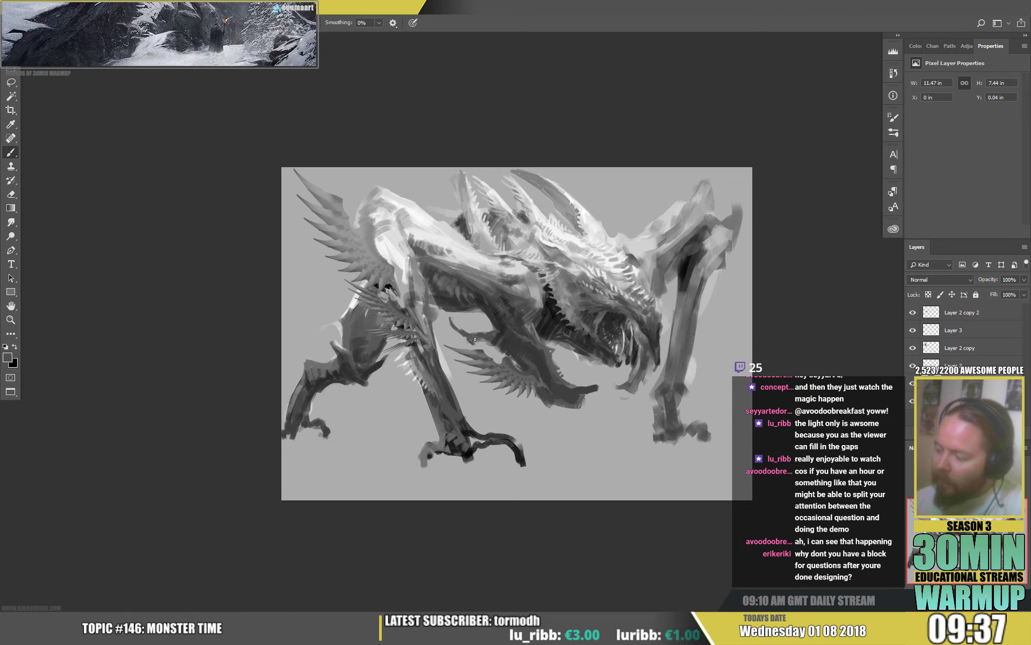
left_click(500, 323, "alt")
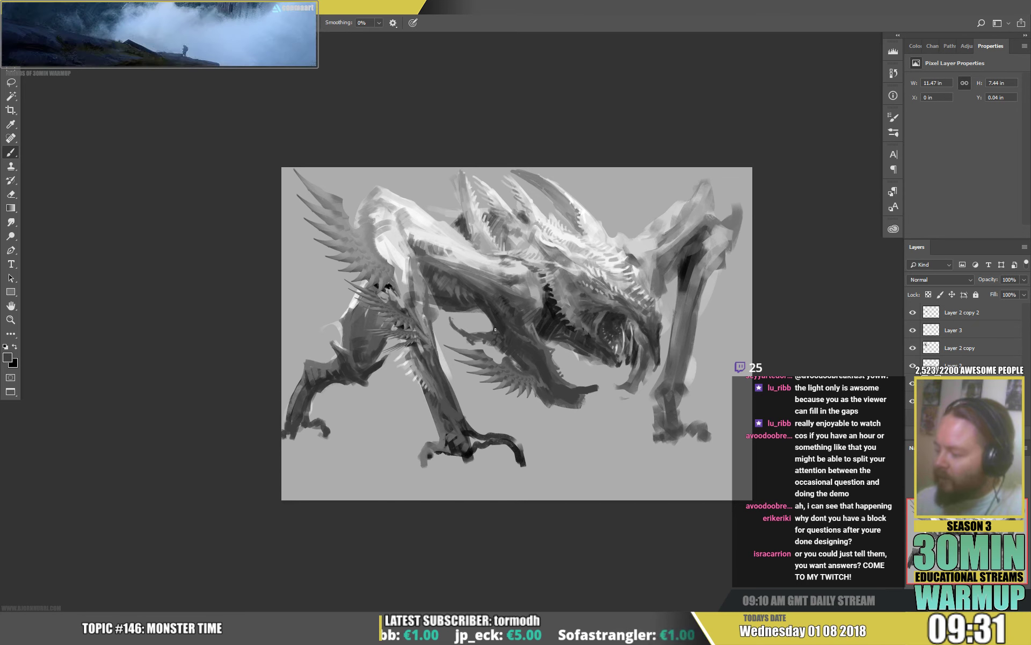
left_click(500, 356, "alt")
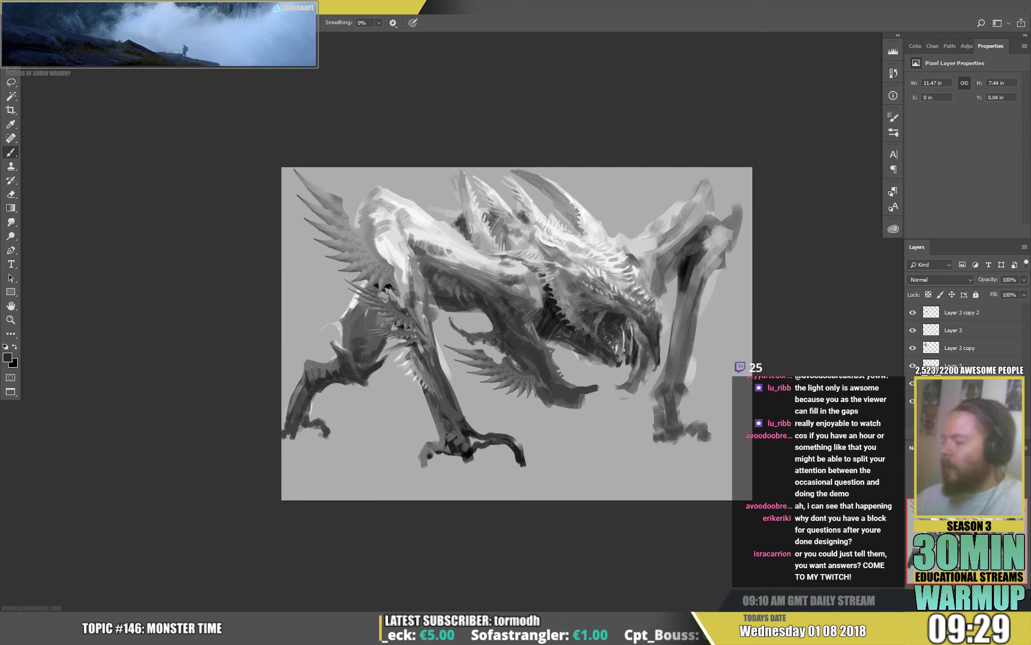
left_click(461, 310, "alt")
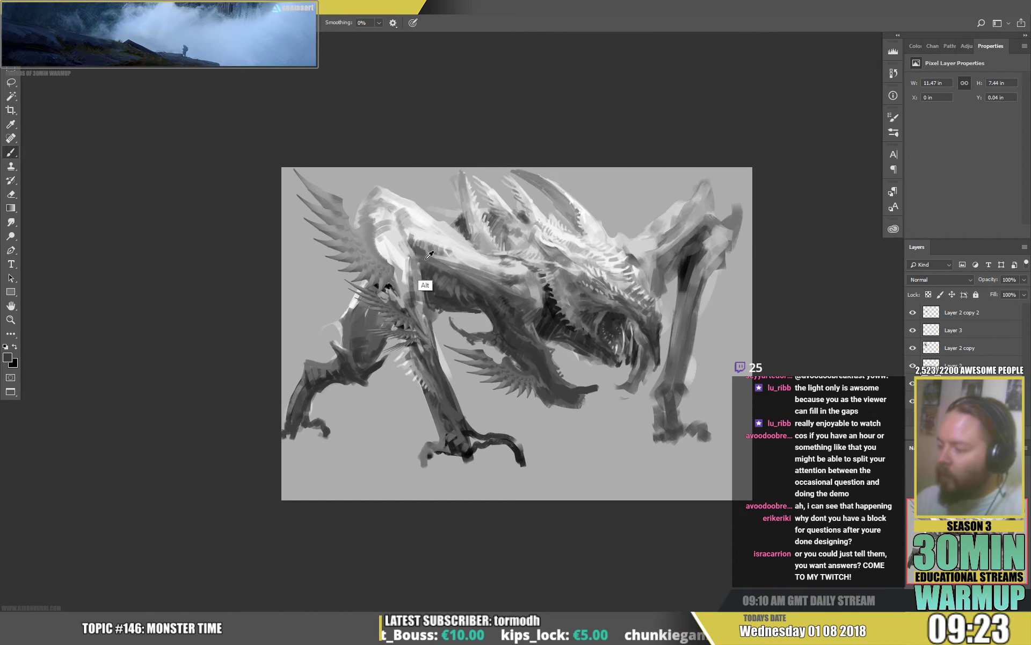
Step: Touch up the inner side of the near leg's raised joint with dark and light greys sampled from the painting
left_click(405, 293, "alt")
left_click_drag(408, 256, 401, 261)
left_click_drag(404, 252, 393, 262)
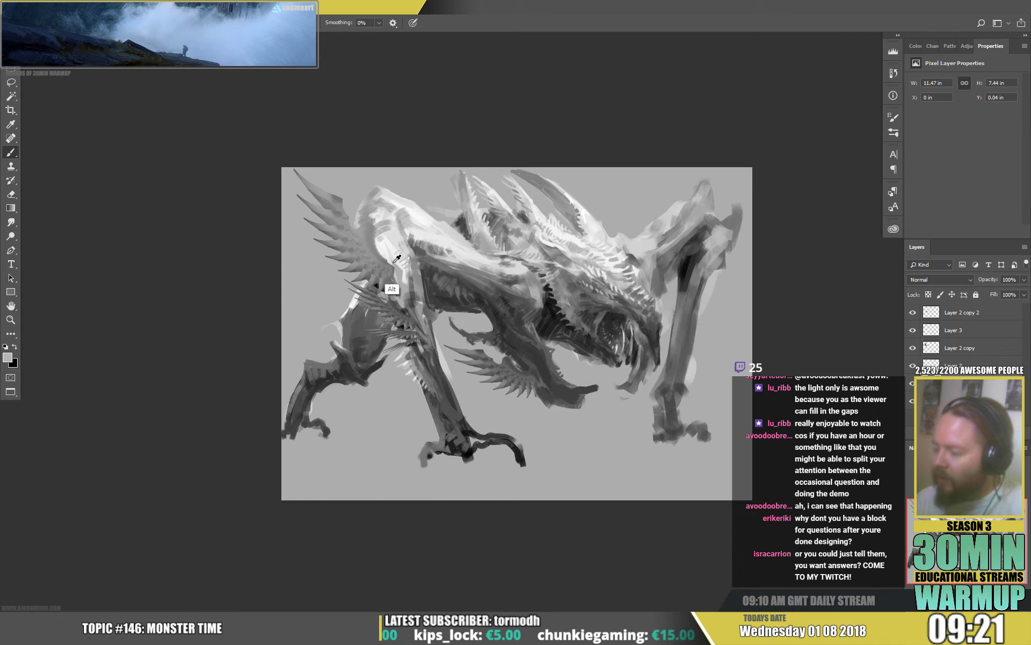
left_click(393, 264, "alt")
Step: Add a layer above Layer 2 copy 2 and paint a row of light serrated scales down the near leg's raised joint with a 28 px brush
left_click(973, 319)
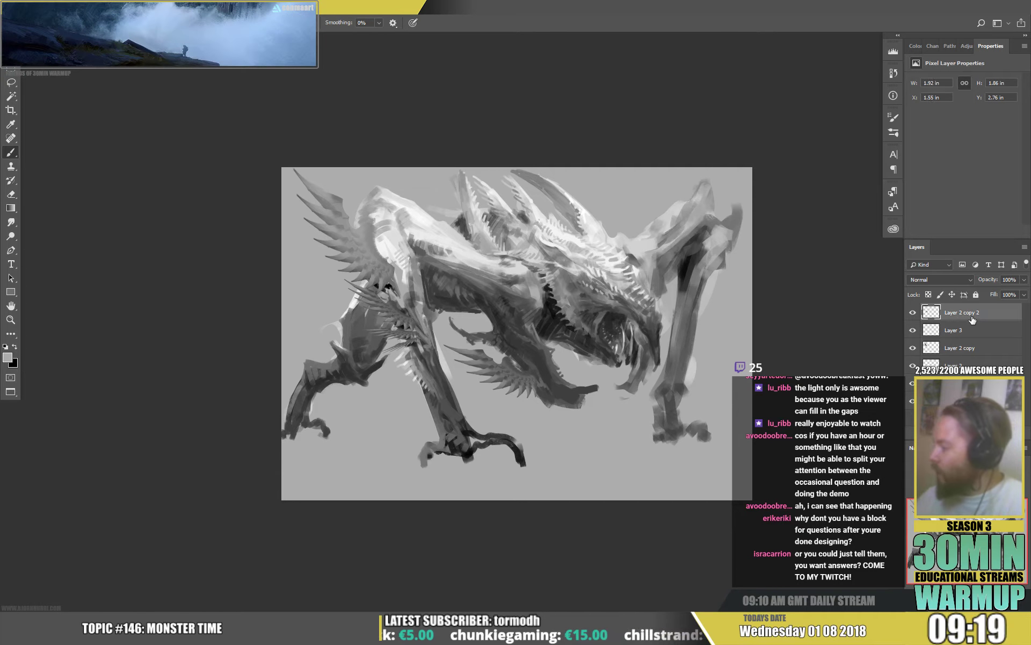
key("ctrl+shift+alt+n")
right_click(468, 144)
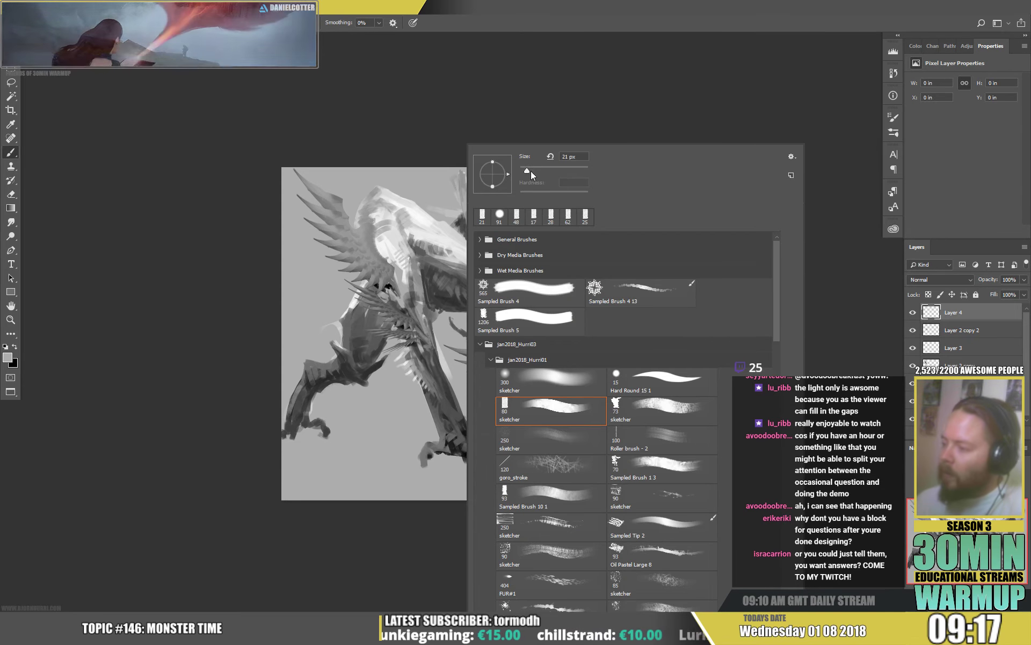
left_click(530, 171)
left_click(380, 248, "alt")
left_click_drag(369, 234, 394, 273)
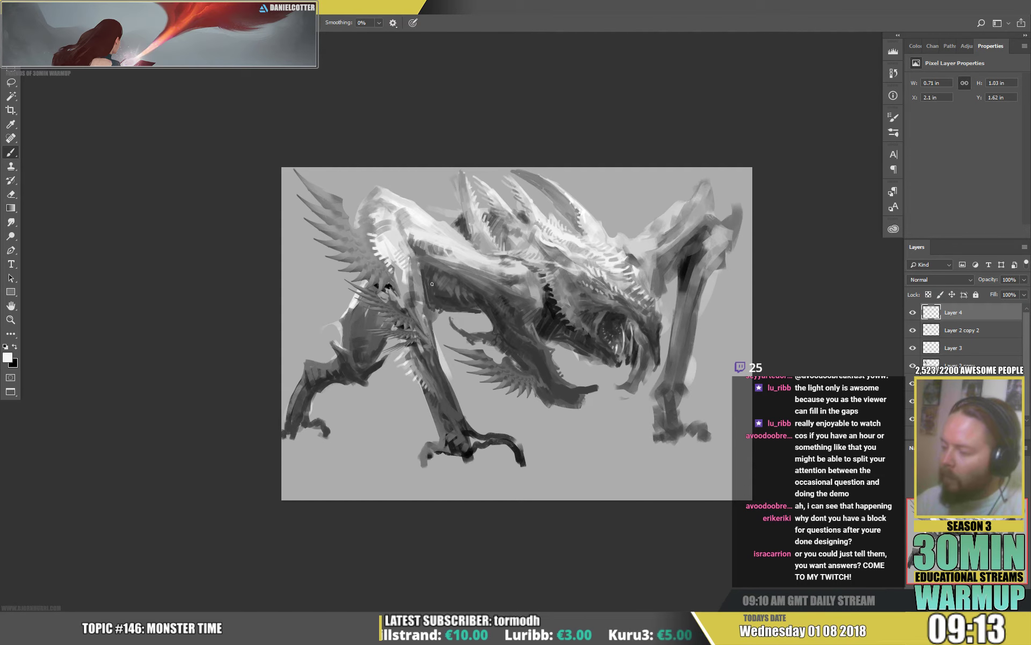
Step: Sharpen the serrated edge between the raised joint and the rear fan of spikes, alternating sampled dark and light greys
left_click(430, 323, "alt")
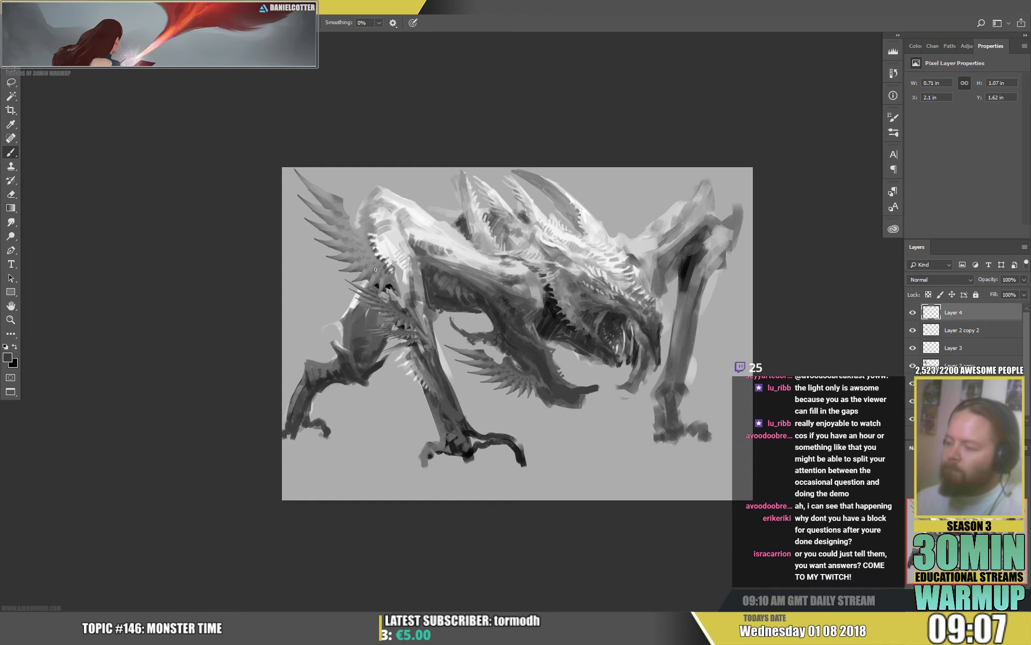
left_click(387, 252, "alt")
mouse_move(373, 261)
left_mouse_down()
mouse_move(353, 240)
mouse_move(368, 232)
left_mouse_up()
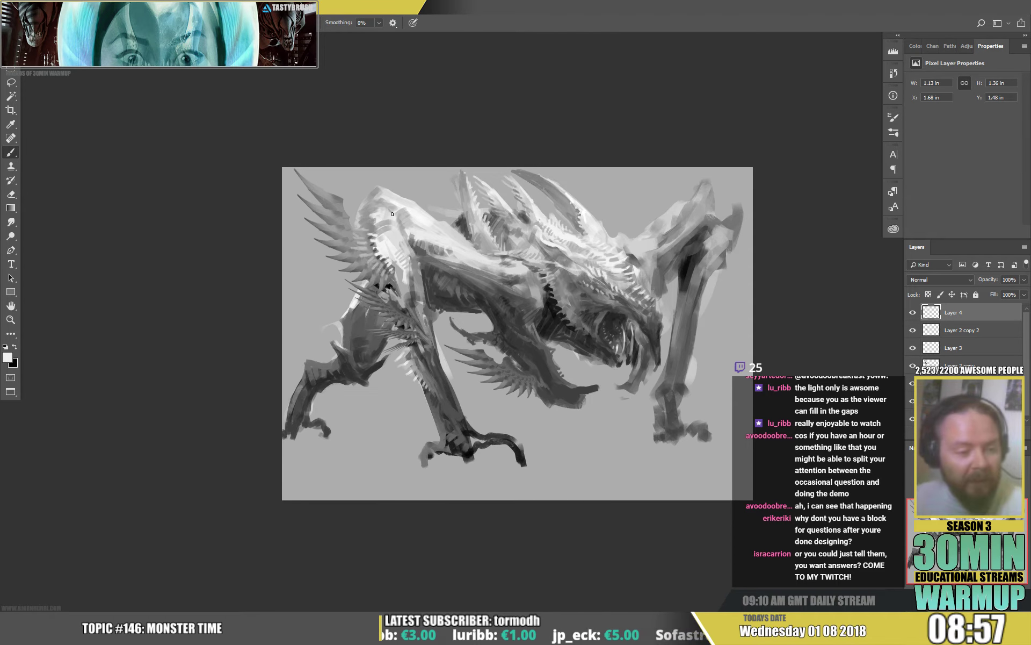
key("alt")
left_click(370, 215, "alt")
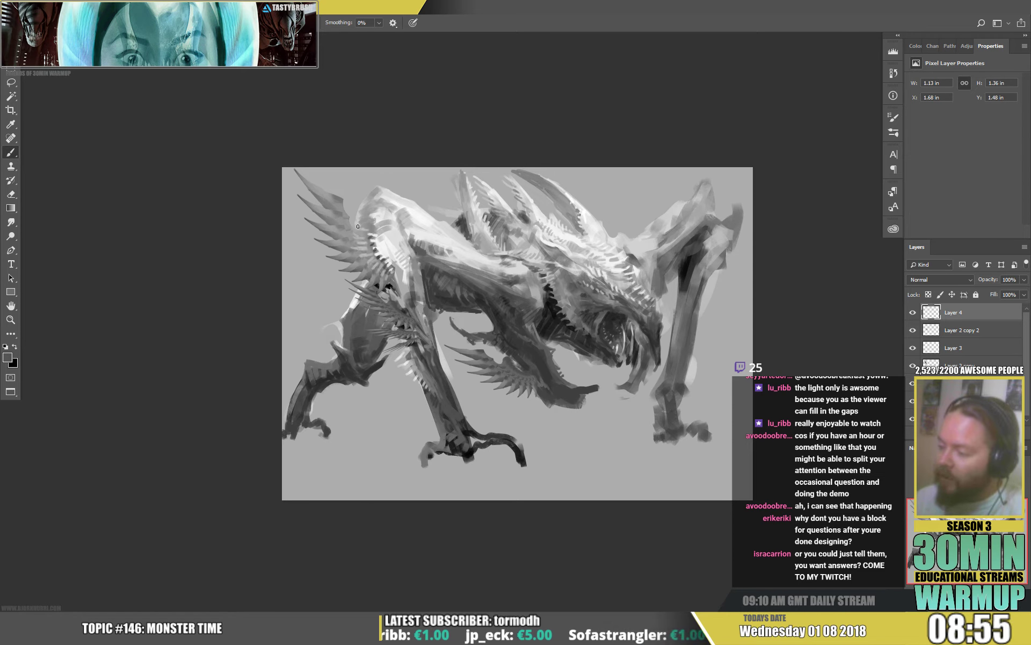
left_click(361, 223)
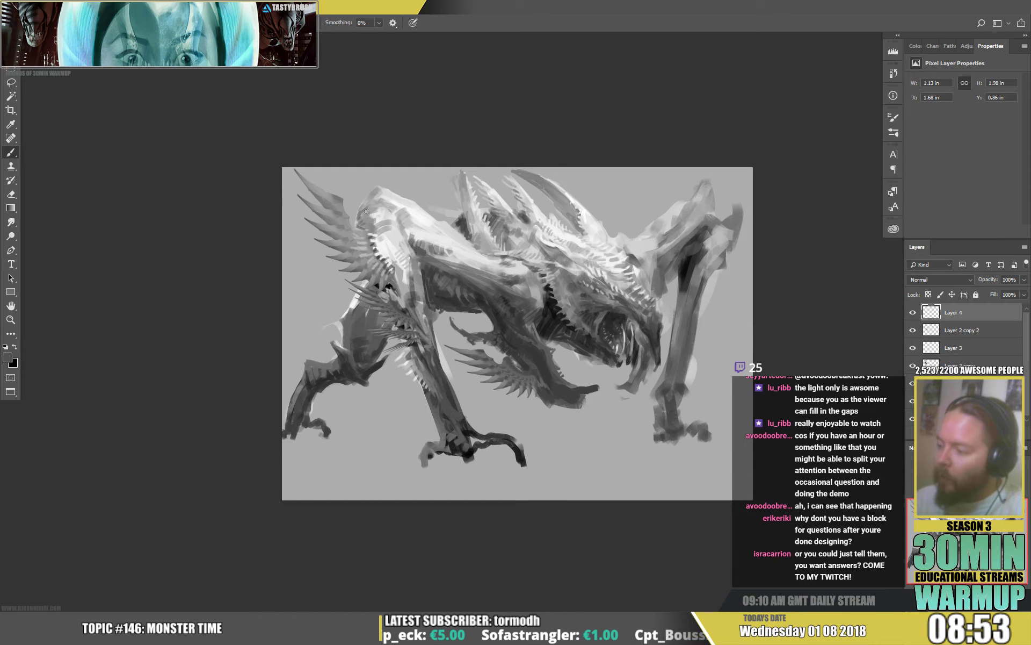
Step: Paint short scale strokes across the top of the raised joint and back, and dark touches along the underside of the upper limb
mouse_move(365, 211)
left_mouse_down()
mouse_move(381, 195)
mouse_move(419, 230)
mouse_move(500, 224)
left_mouse_up()
left_click(402, 207, "alt")
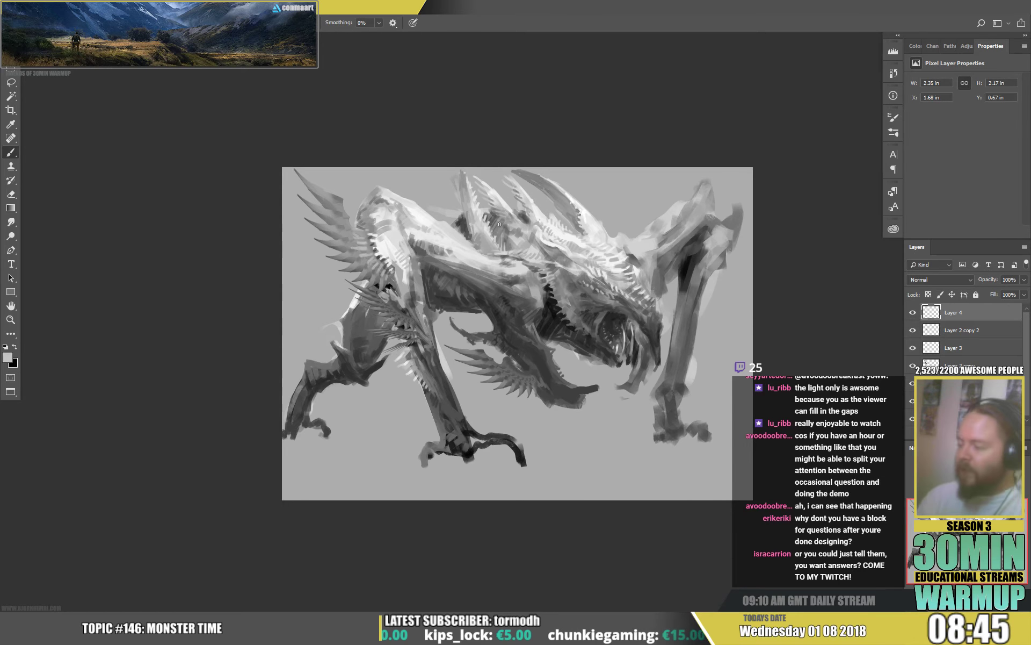
left_click(456, 279, "alt")
mouse_move(456, 279)
left_mouse_down()
mouse_move(520, 304)
mouse_move(485, 290)
left_mouse_up()
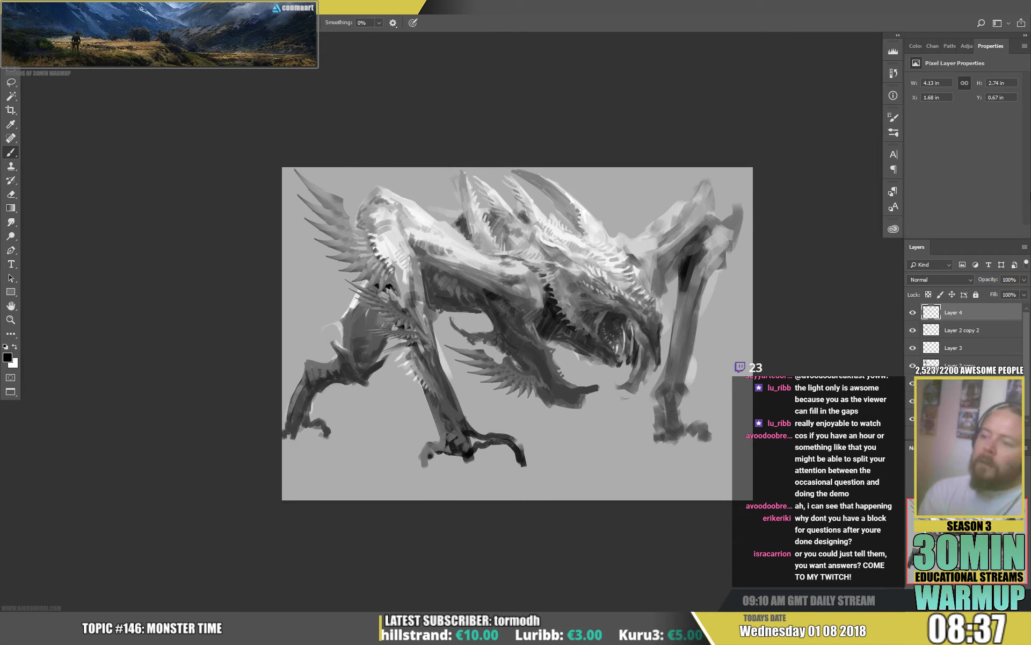
Step: Flip the whole canvas horizontally
left_click(68, 7)
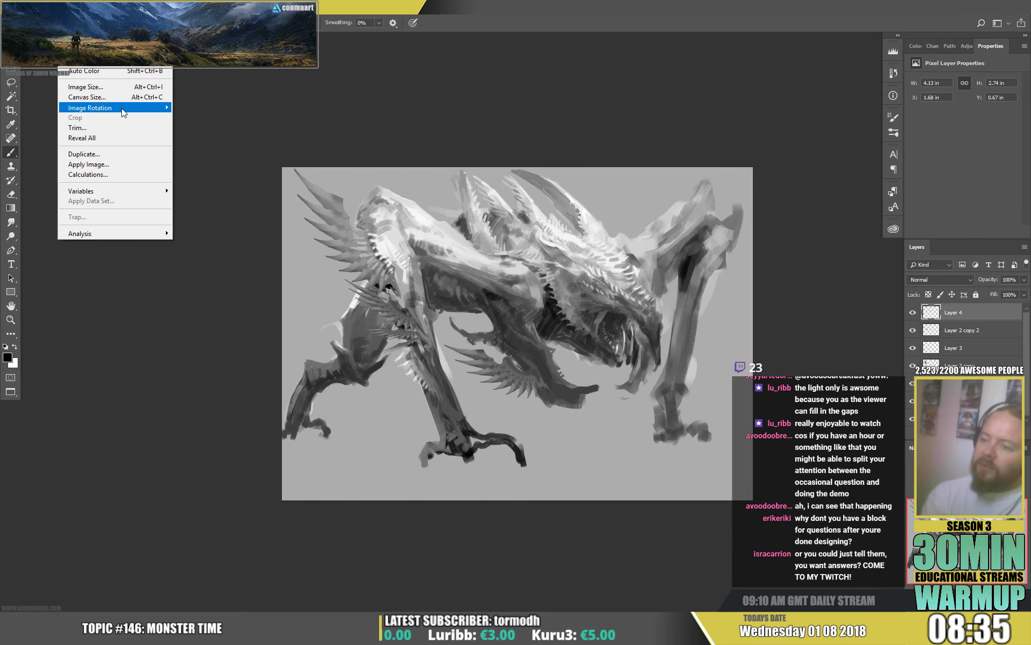
mouse_move(124, 108)
left_click(228, 157)
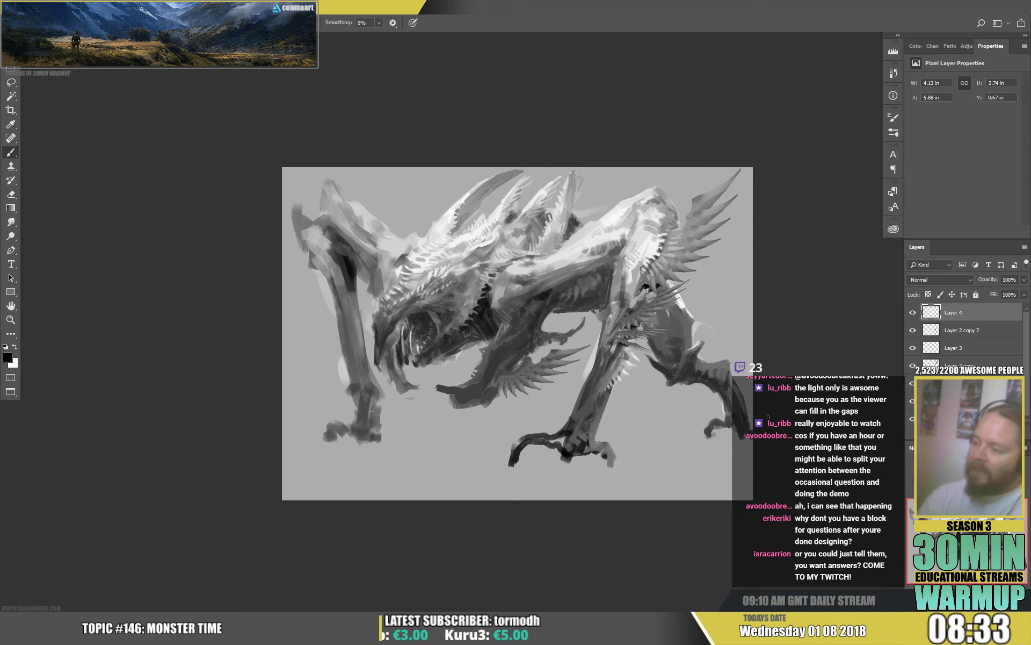
Step: Brush white highlights over the far shoulder and the neck behind the jaw with a 64 px brush
key("x")
right_click(403, 227)
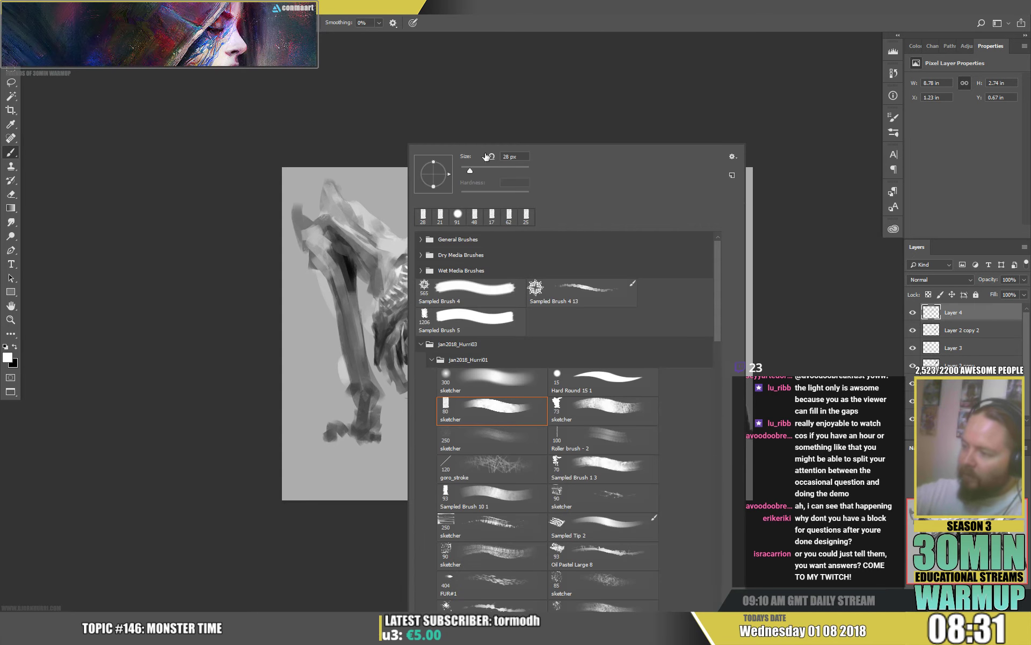
left_click(482, 170)
left_click(351, 225)
mouse_move(351, 225)
left_mouse_down()
mouse_move(386, 237)
mouse_move(380, 192)
mouse_move(394, 234)
mouse_move(388, 259)
mouse_move(405, 250)
mouse_move(397, 263)
mouse_move(398, 252)
mouse_move(377, 250)
left_mouse_up()
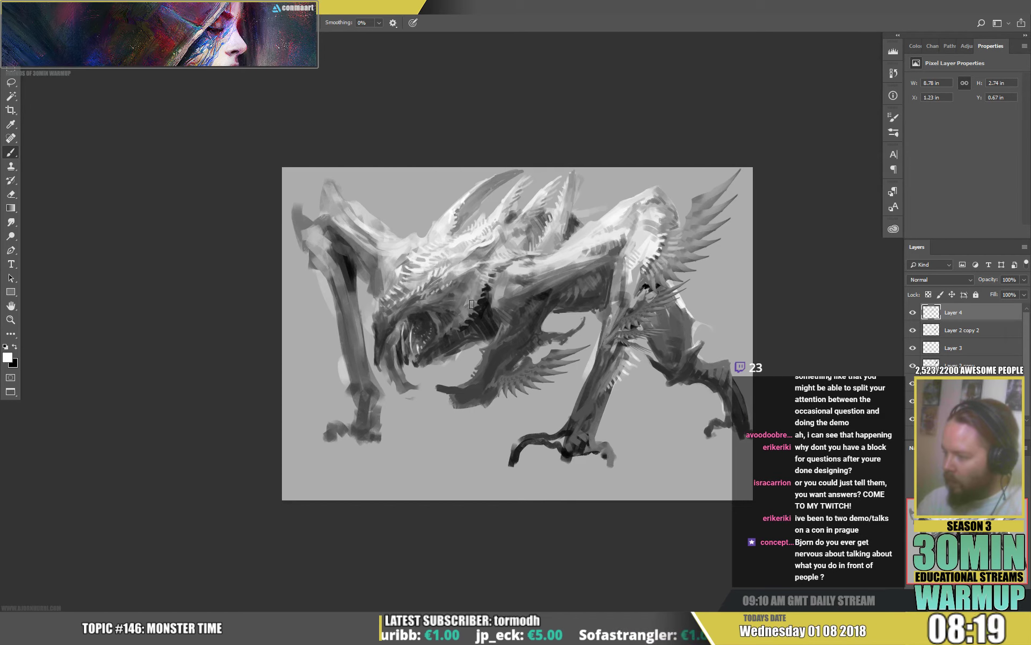
left_click_drag(483, 281, 473, 306)
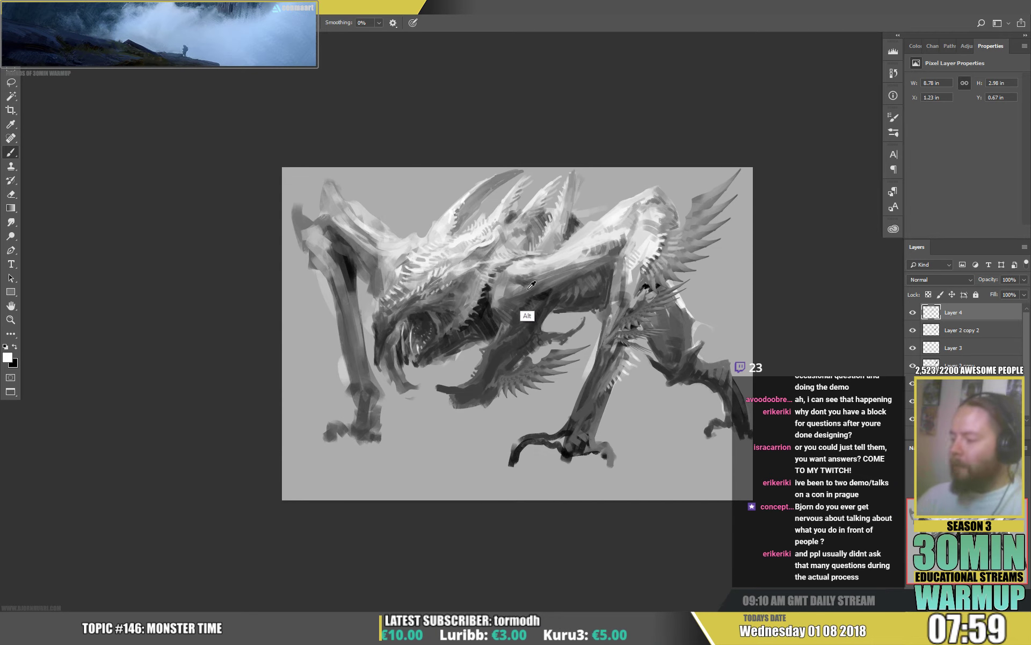
Step: Reshape the near limb's front end beside the neck, modelling its lit top and shadowed underside with sampled greys
left_click(525, 314, "alt")
left_click(513, 274, "alt")
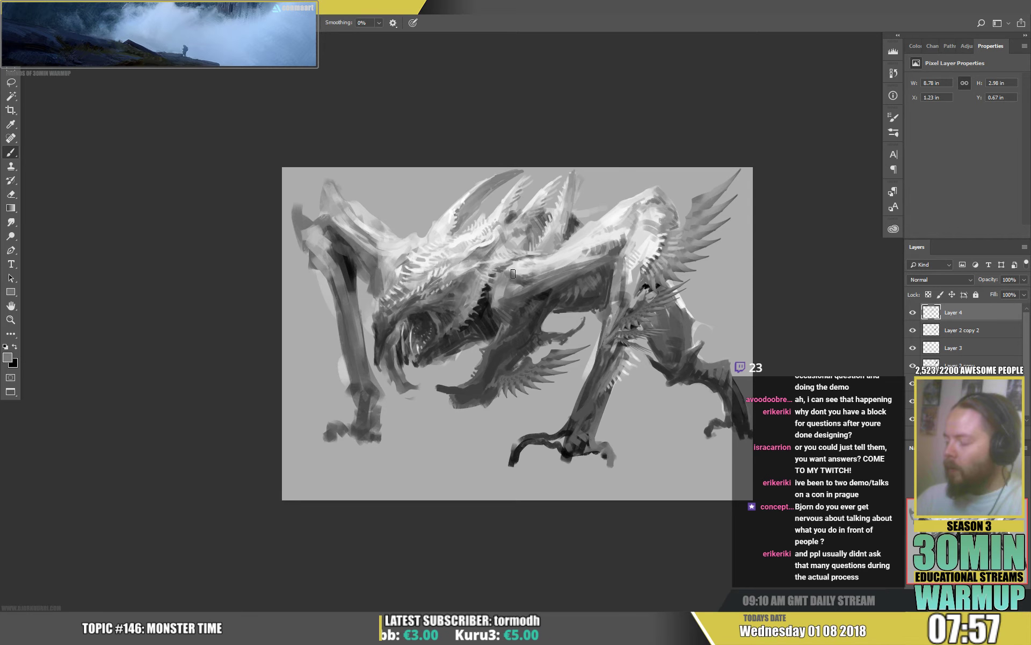
left_click(509, 276, "alt")
left_click_drag(509, 276, 540, 271)
left_click(523, 309, "alt")
left_click(534, 269, "alt")
left_click(526, 304, "alt")
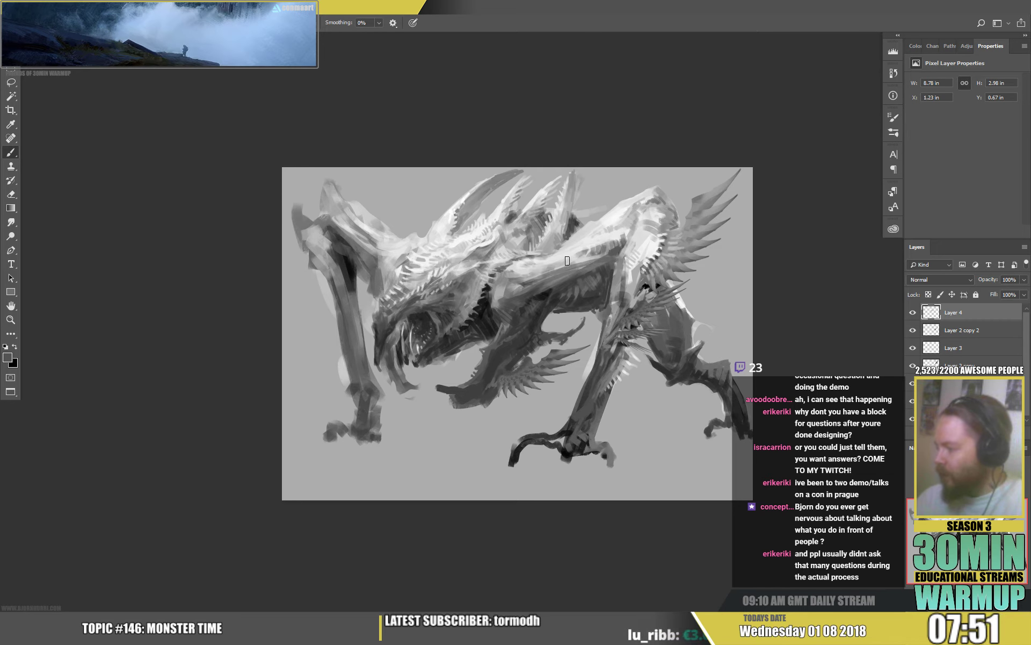
Step: Paint a serrated row of light and mid-grey scales along the near limb's upper segment with a 26 px brush and sampled greys
left_click(597, 247, "alt")
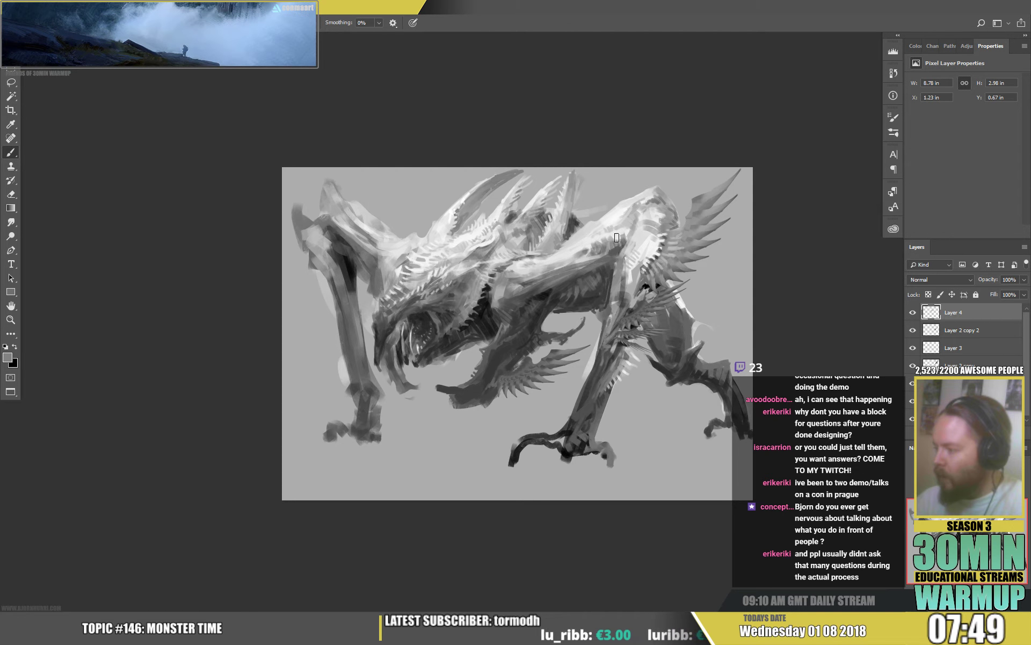
right_click(617, 237)
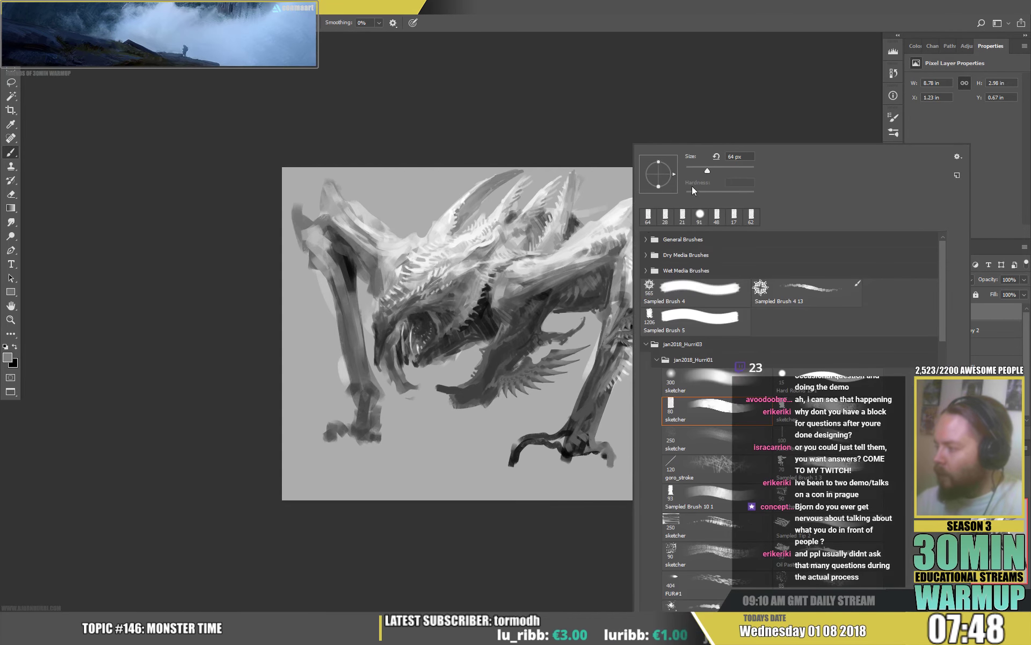
left_click(614, 234, "alt")
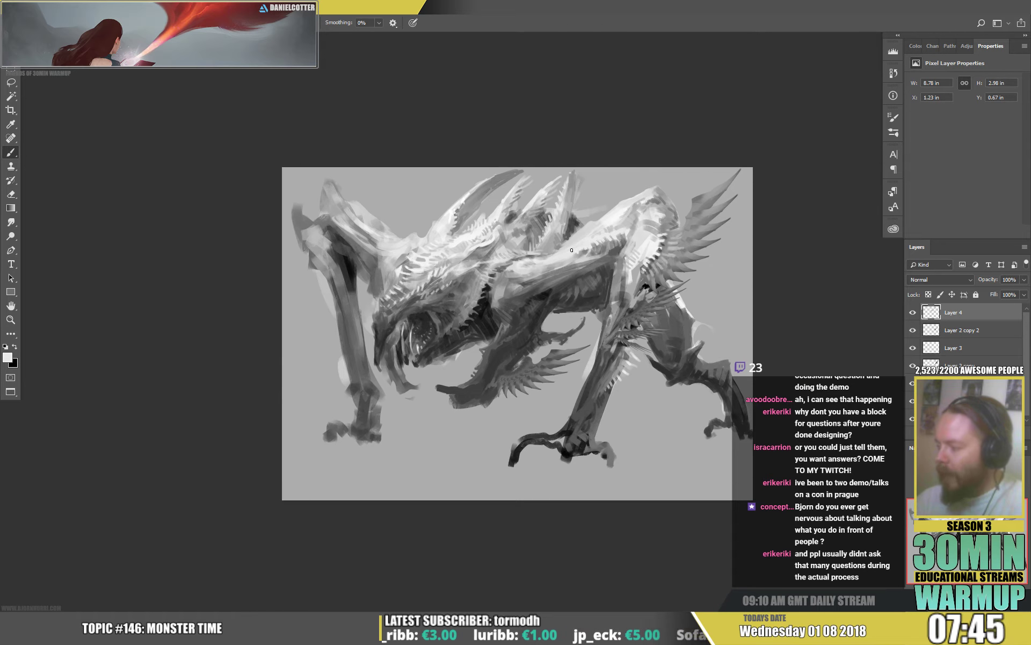
left_click(586, 246, "alt")
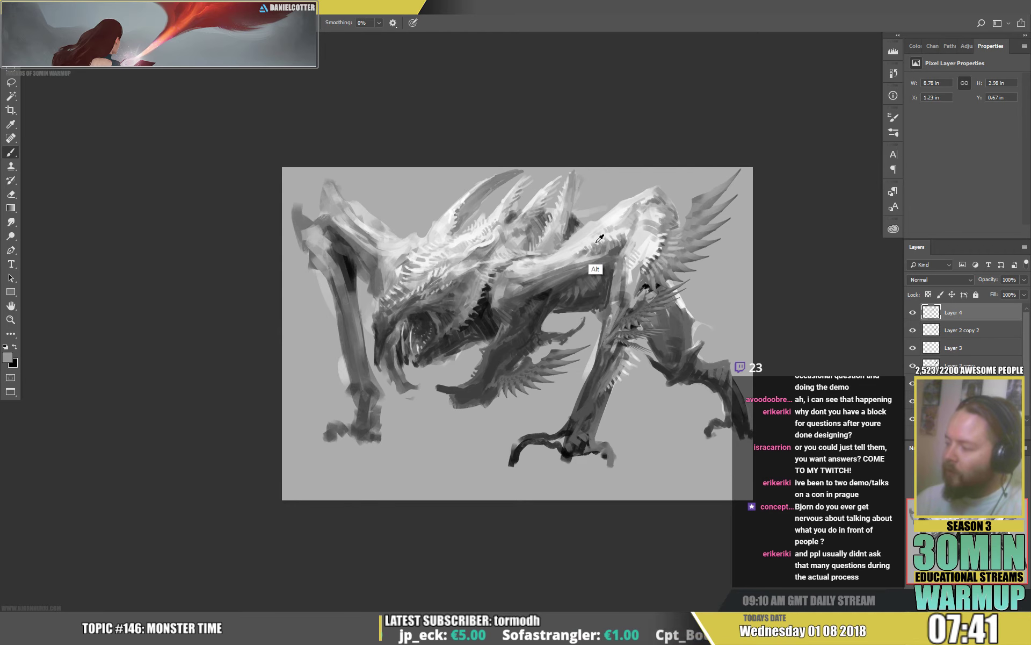
left_click(605, 241, "alt")
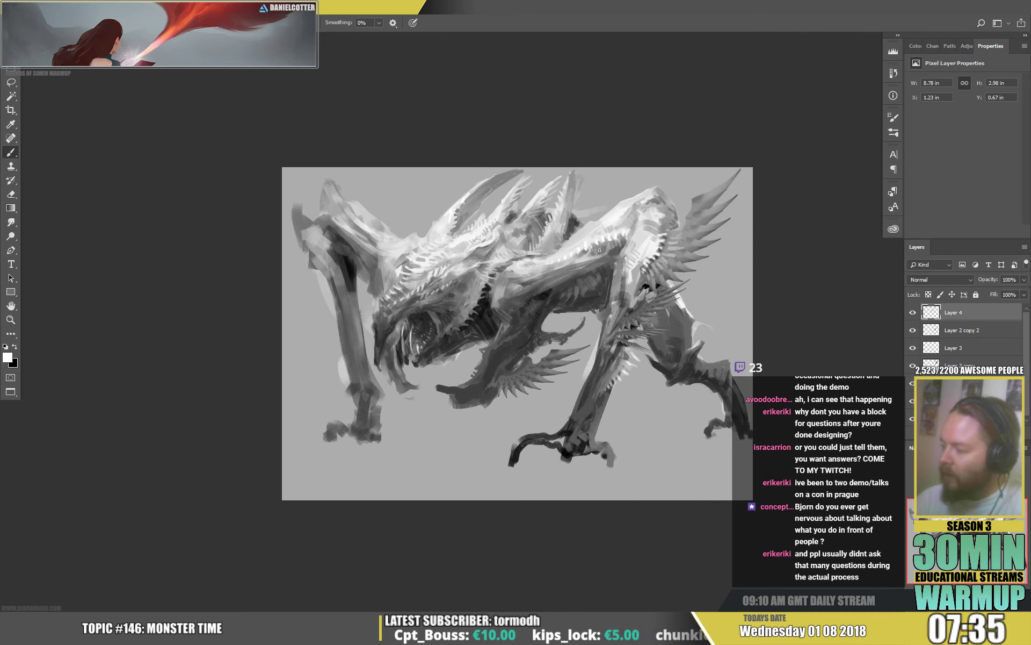
left_click(590, 246, "alt")
left_click(589, 246, "alt")
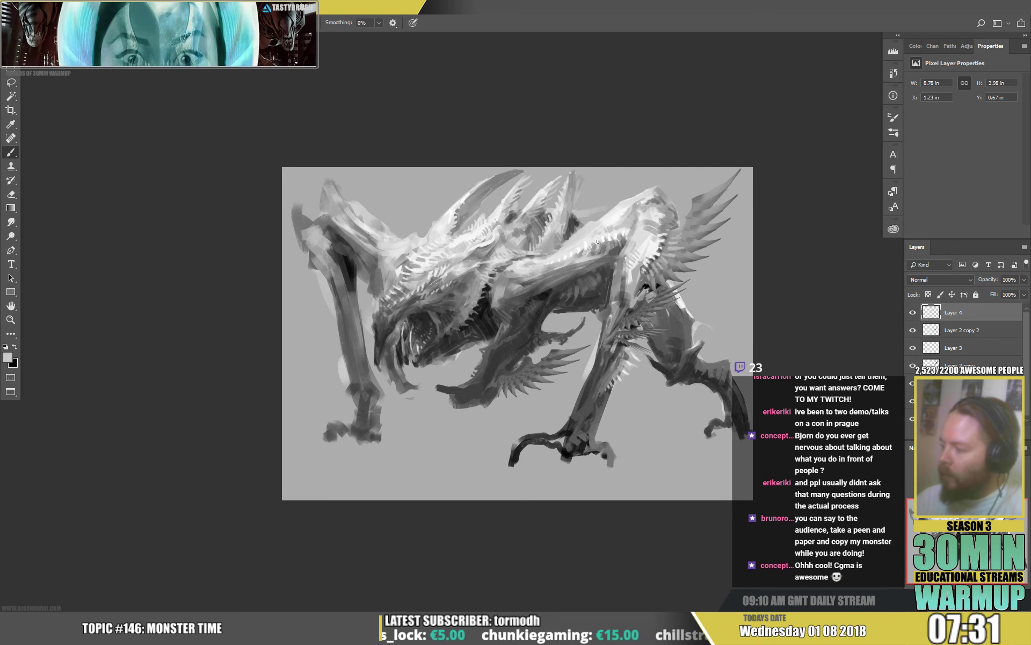
left_click(595, 240, "alt")
left_click(607, 243, "alt")
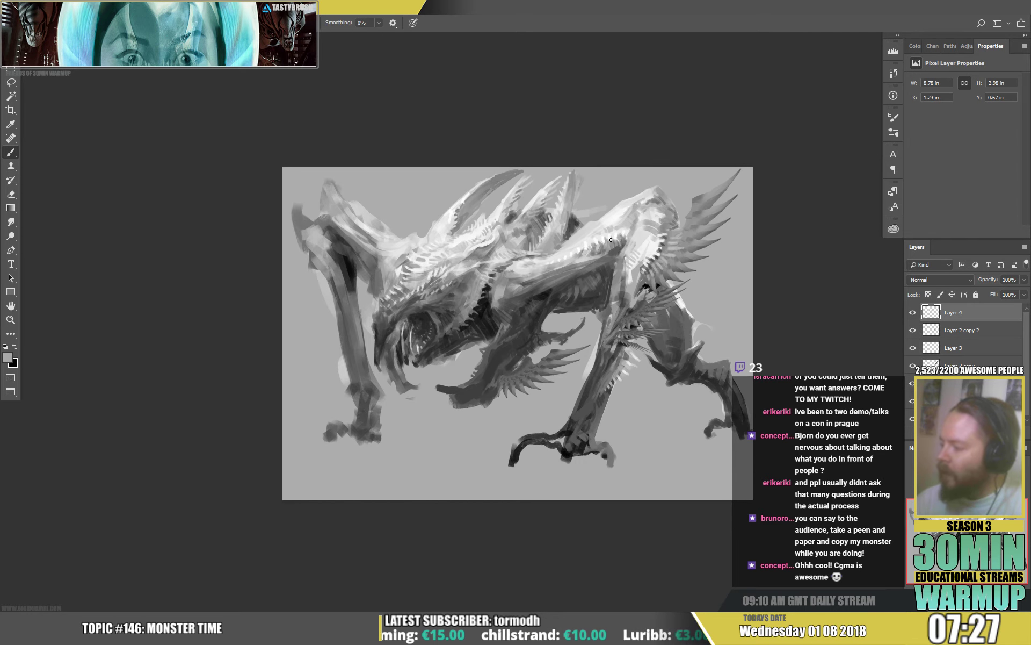
Step: Add fine upright spines along the top edge of the near upper limb behind the back spikes, using an adjusted brush size and sampled greys
right_click(596, 247)
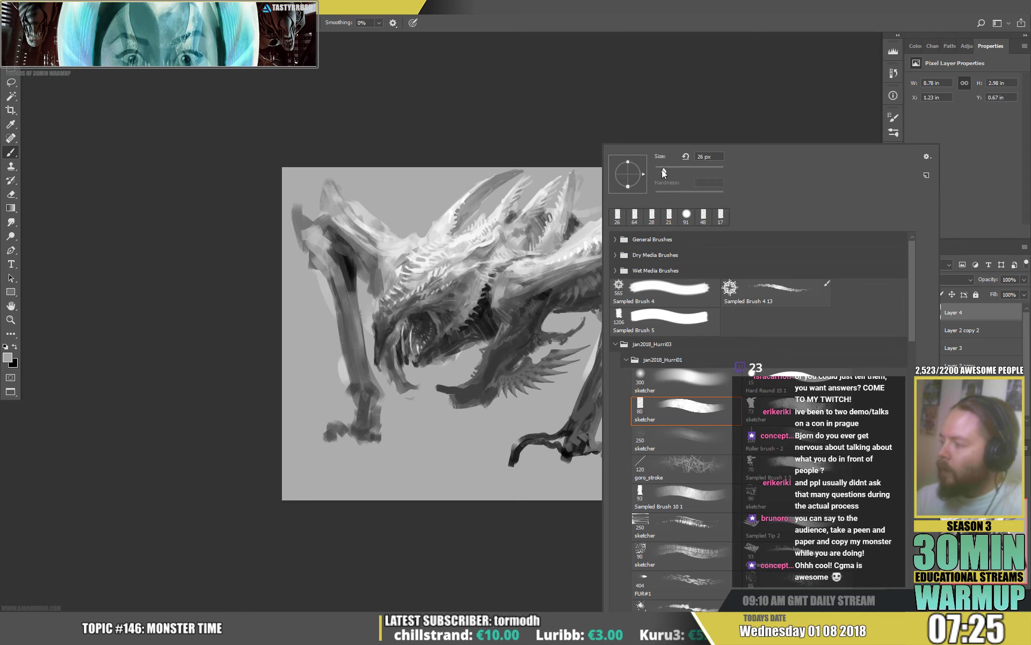
left_click(662, 169)
key("Return")
left_click(574, 242, "alt")
left_click(583, 244, "alt")
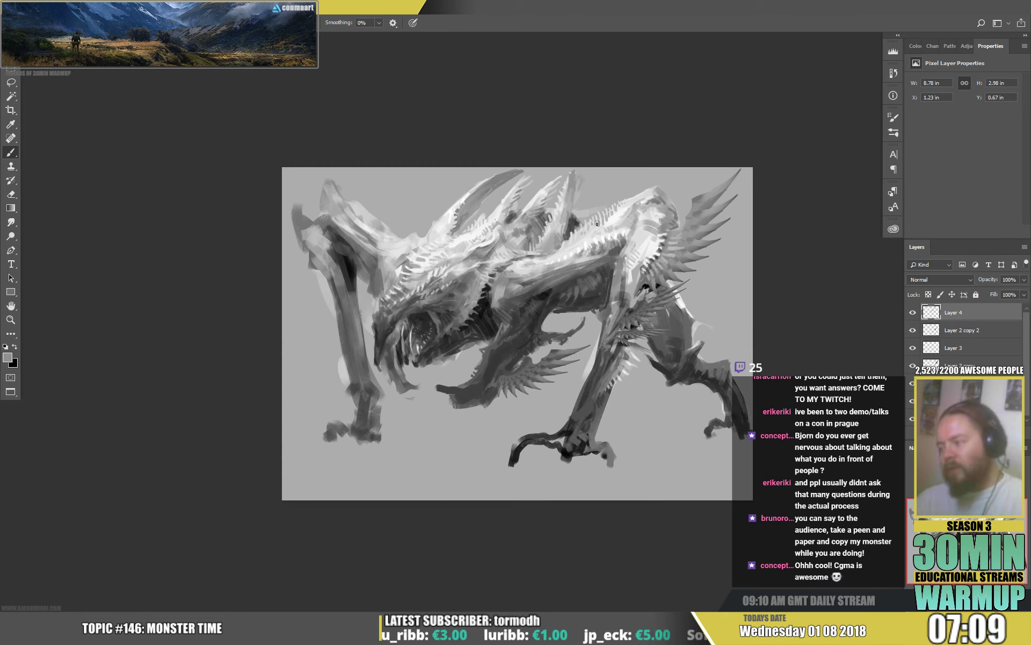
left_click(602, 250, "alt")
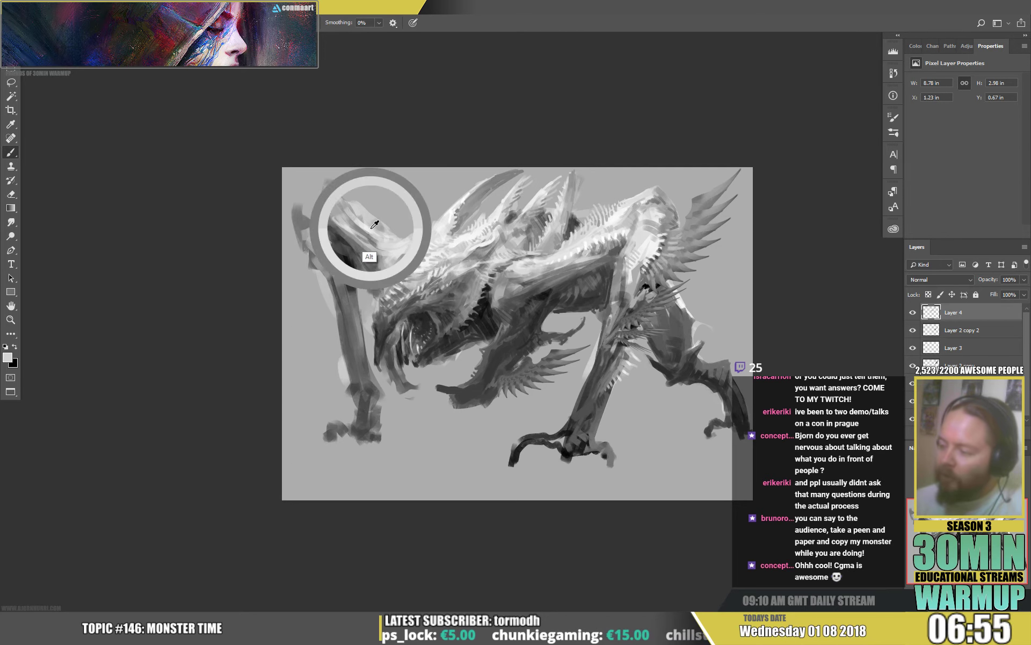
Step: Paint a row of thin light spines along the top edge of the far shoulder and blend their bases with sampled greys
mouse_move(349, 194)
left_mouse_down()
mouse_move(350, 210)
mouse_move(361, 186)
mouse_move(381, 226)
left_mouse_up()
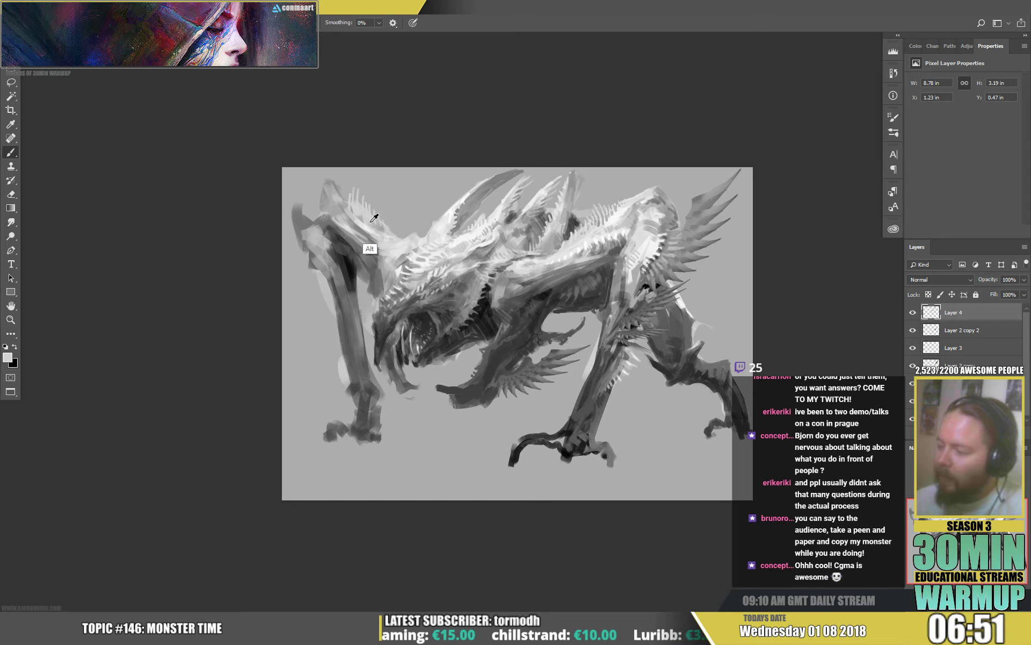
left_click(373, 225, "alt")
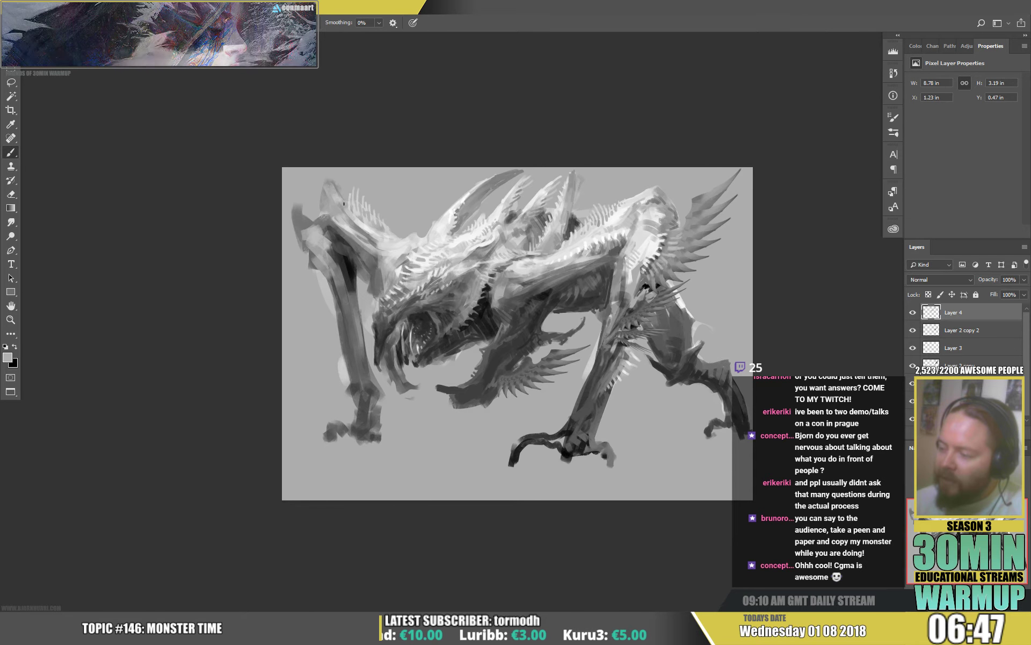
left_click(348, 228, "alt")
left_click_drag(345, 208, 340, 190)
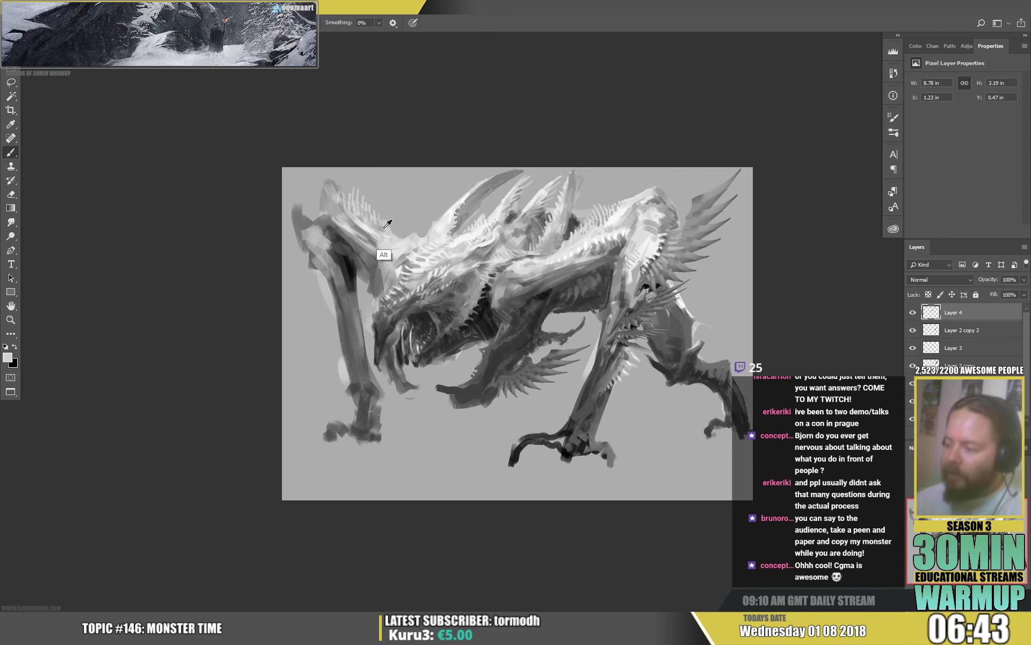
left_click(384, 229, "alt")
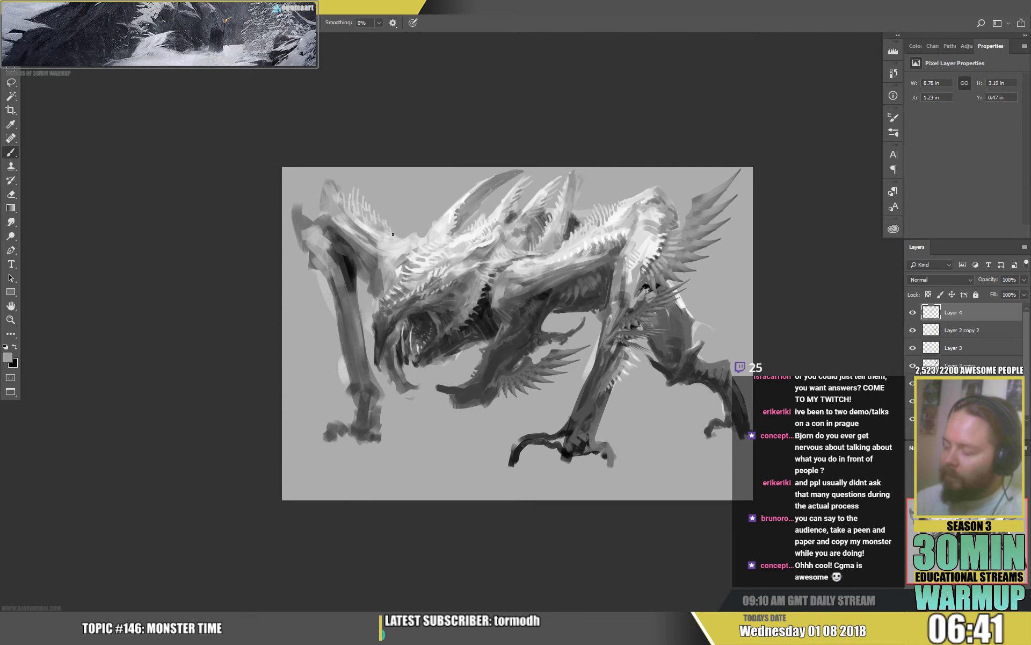
left_click(365, 209, "alt")
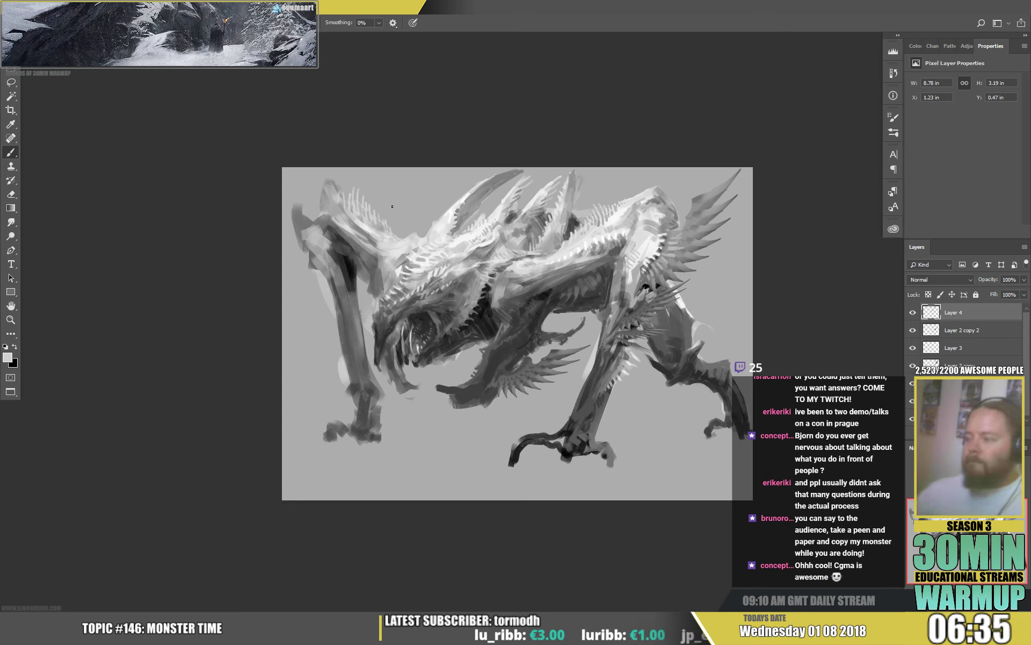
Step: Darken the outer edge of the far leg's elbow and extend a long pointed grey spike upward from it with a resized brush
left_click(310, 228, "alt")
left_click_drag(310, 234, 299, 247)
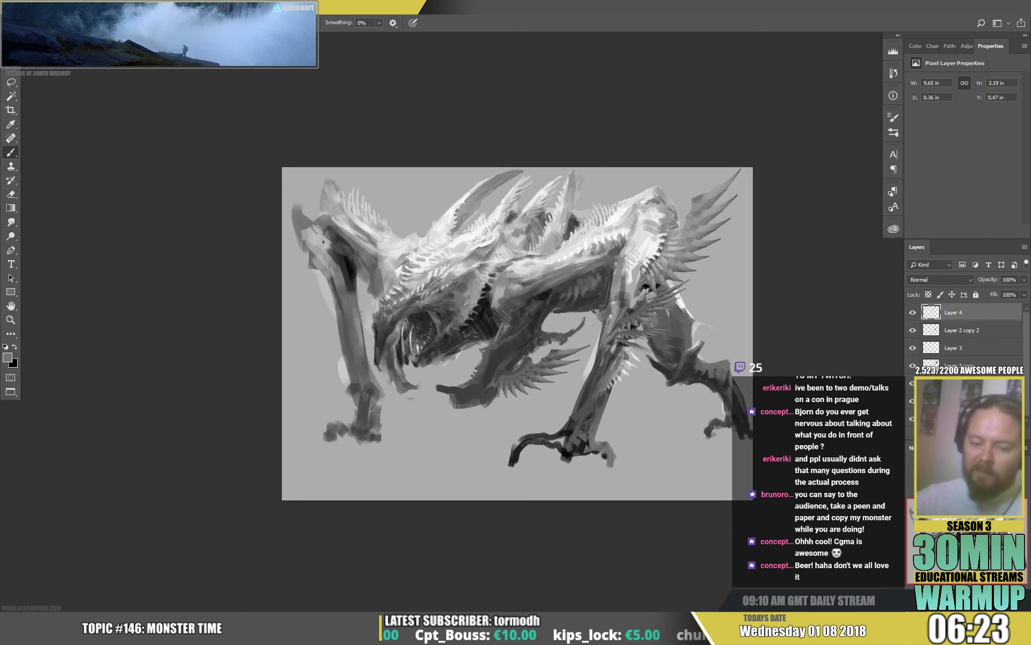
right_click(326, 240)
left_click(402, 172)
key("Return")
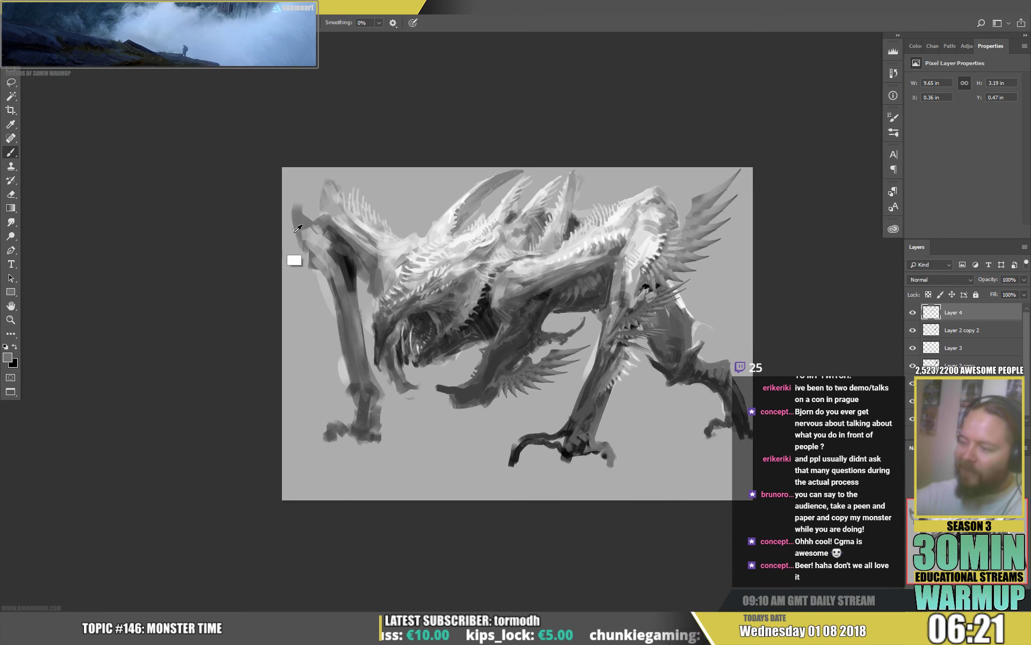
mouse_move(296, 251)
left_mouse_down()
mouse_move(305, 259)
mouse_move(288, 179)
mouse_move(294, 204)
left_mouse_up()
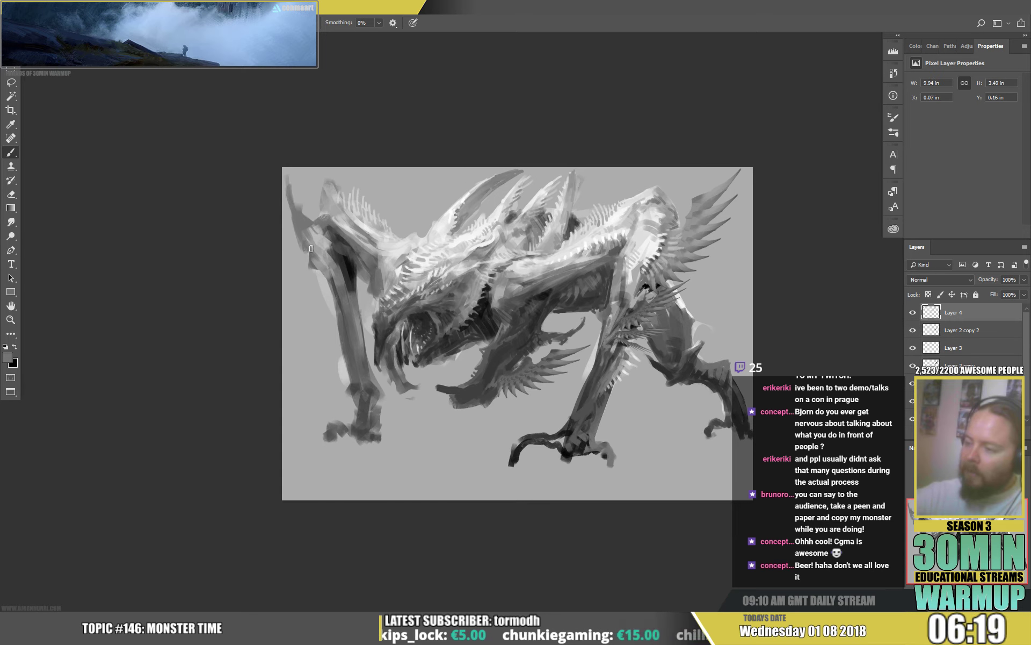
Step: Add short grey spikes along the outer edge of the far leg's elbow and merge the monster layers into one above the background
left_click_drag(302, 250, 283, 208)
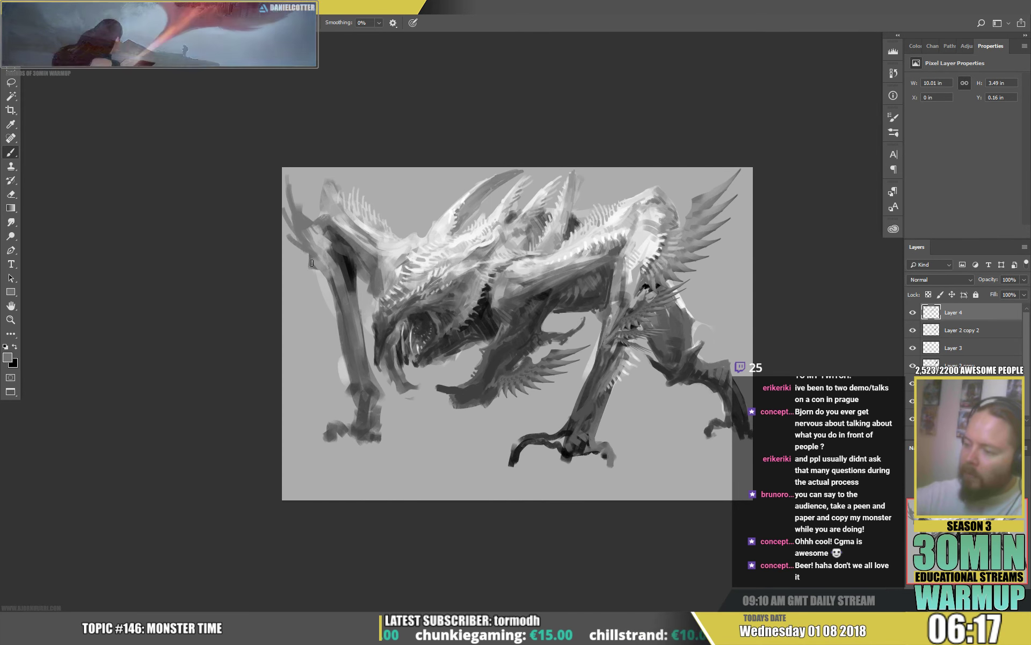
key("e")
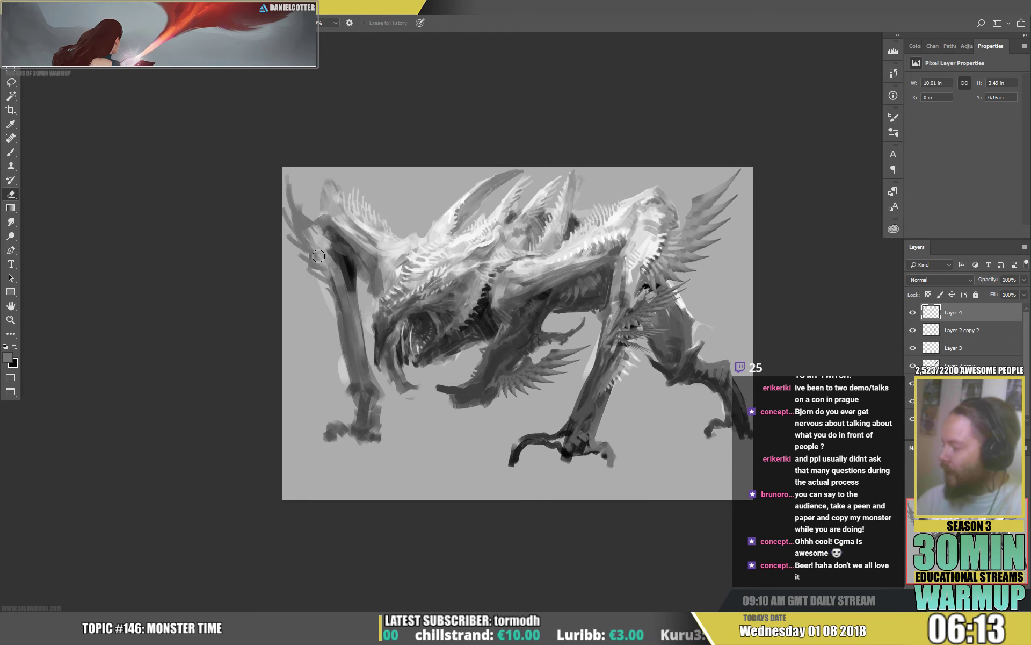
key("ctrl+shift+e")
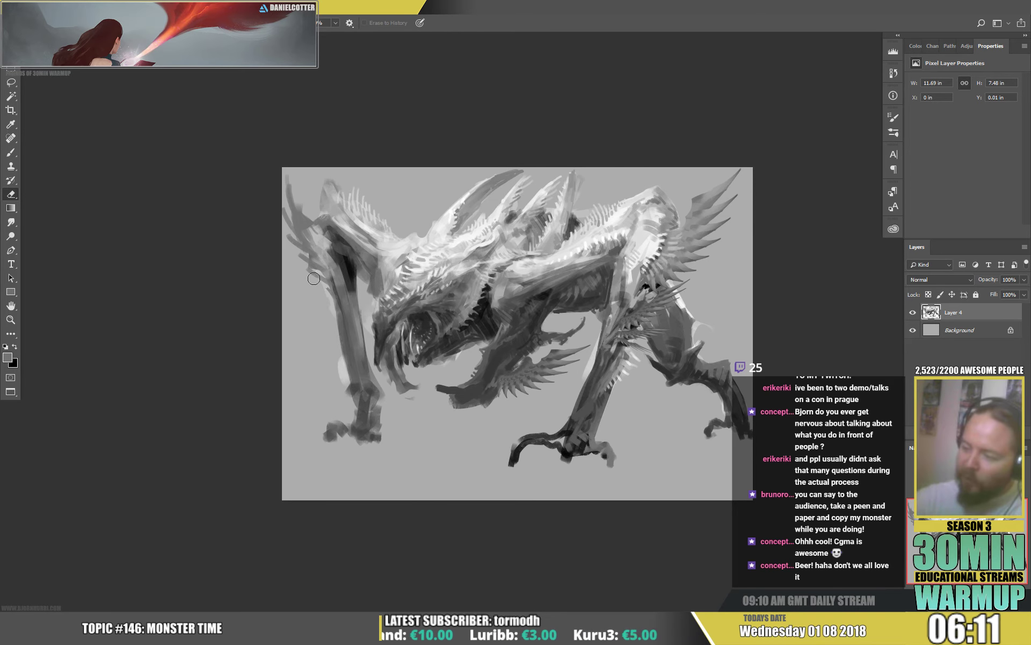
Step: Paint a row of jagged grey spikes down the outer edge of the far leg's lower segment using sampled greys
key("b")
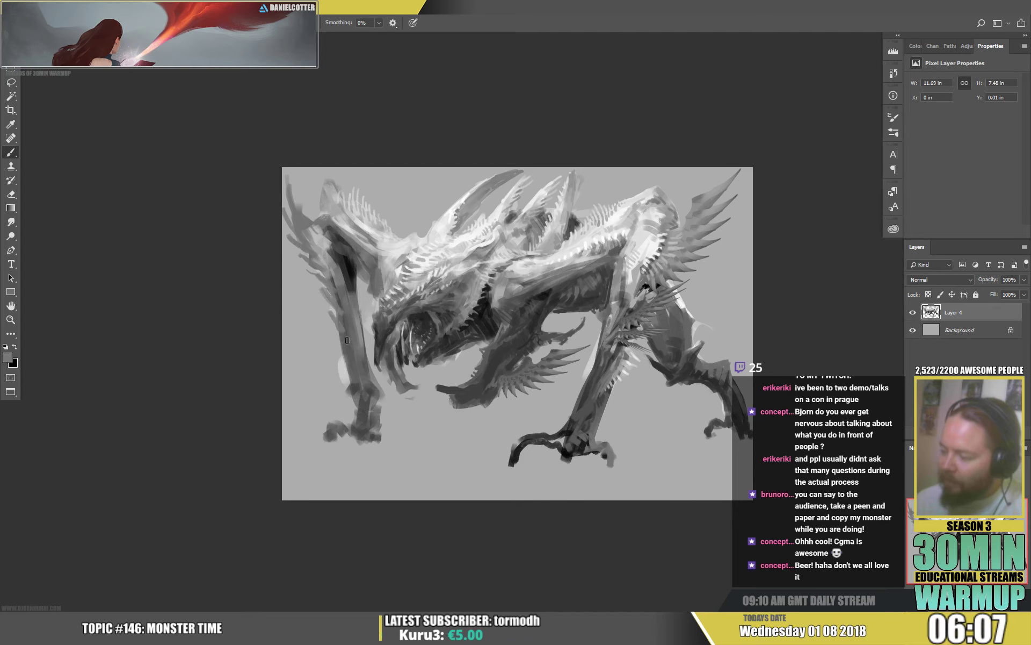
left_click(334, 301, "alt")
left_click(336, 299, "alt")
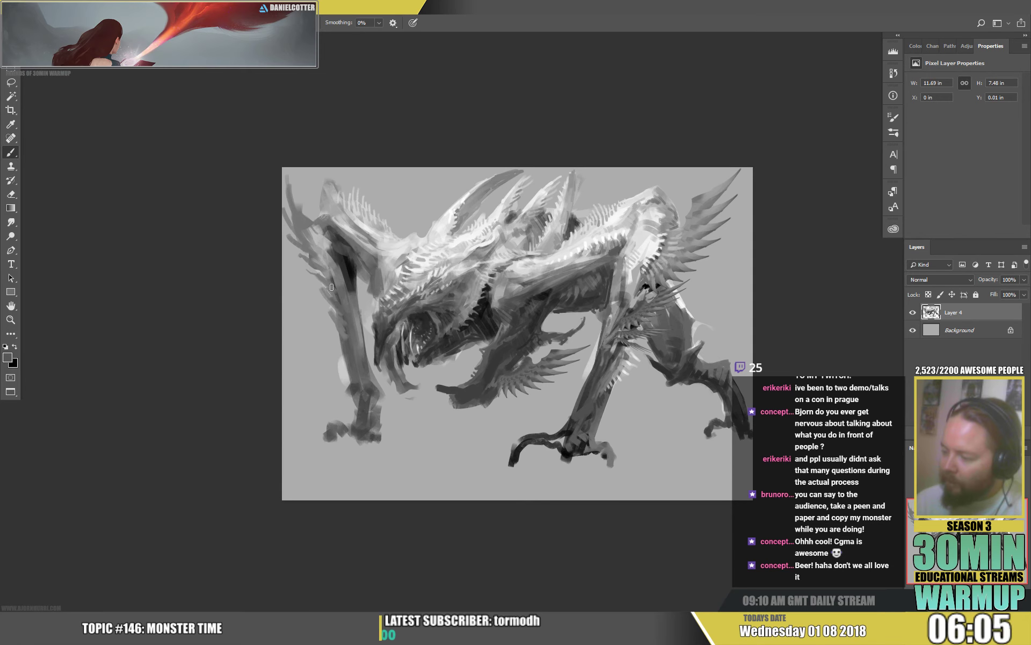
left_click(355, 282, "alt")
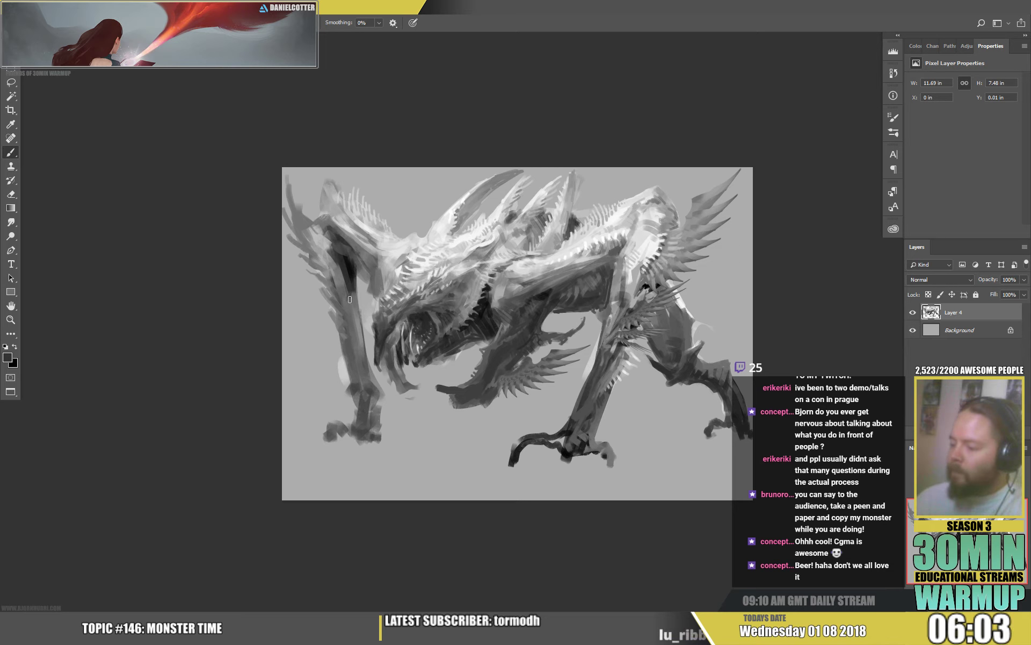
left_click(354, 317, "alt")
Step: Paint small hooked claws on both sides of the far leg's ankle with sampled dark greys
mouse_move(355, 357)
left_mouse_down()
mouse_move(367, 384)
mouse_move(343, 376)
mouse_move(346, 400)
mouse_move(380, 395)
mouse_move(375, 379)
left_mouse_up()
key("e")
key("b")
left_click(347, 389, "alt")
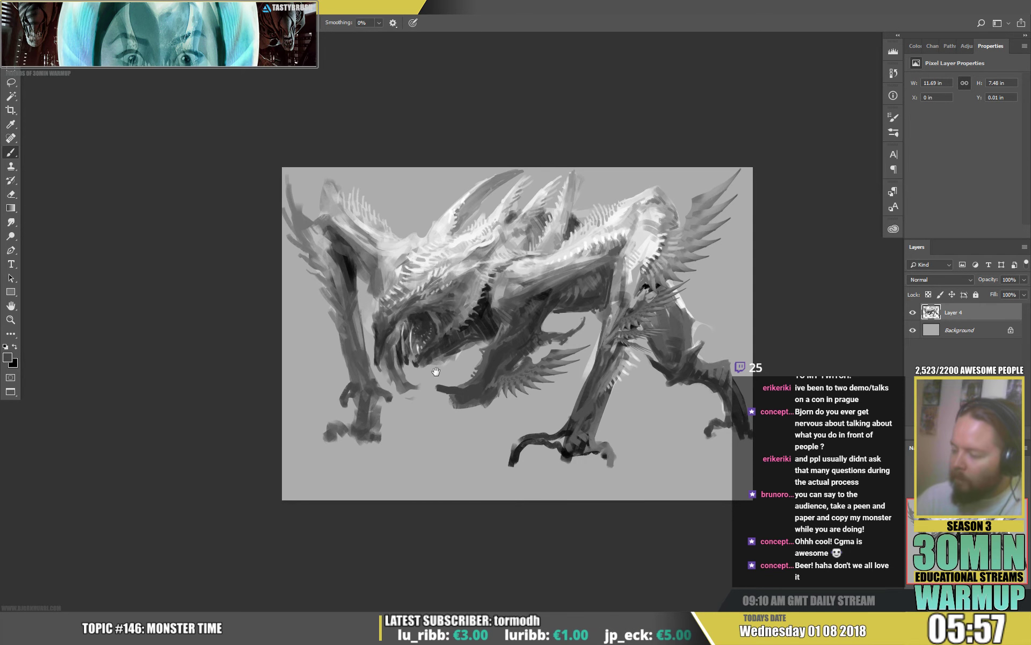
Step: Reshape the far leg's foot into curved, pointed claws with a sampled dark grey and the Eraser
left_click_drag(436, 371, 458, 298)
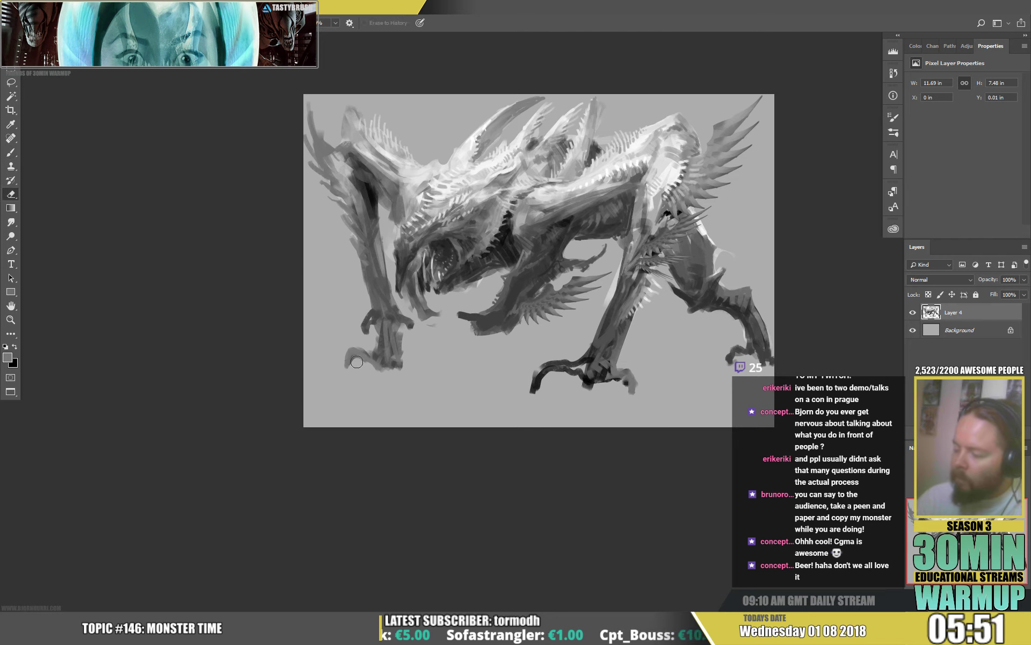
left_click(397, 361, "alt")
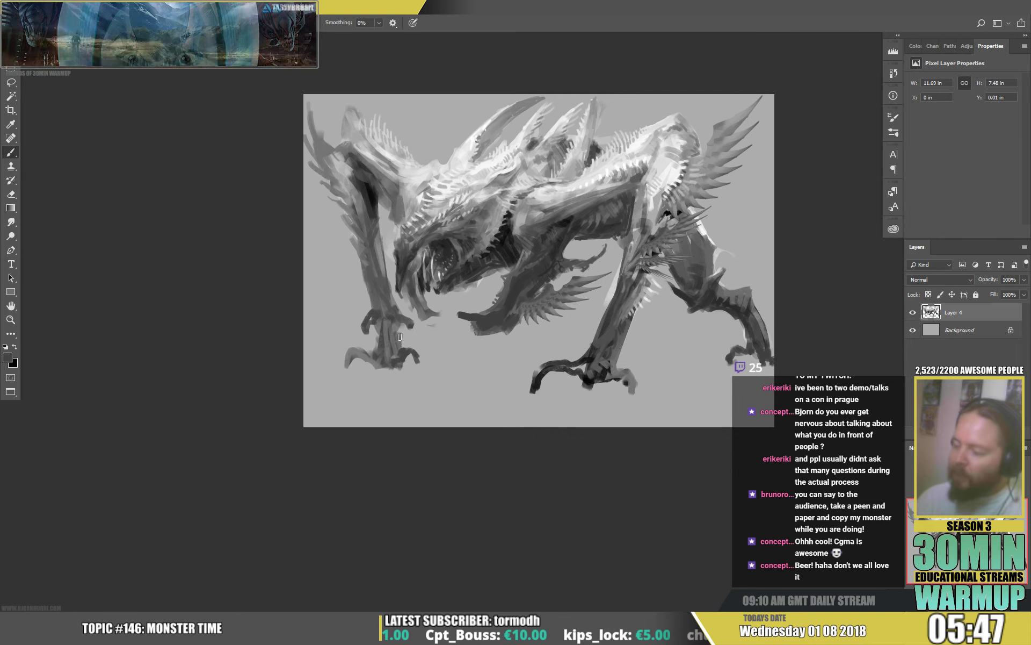
key("e")
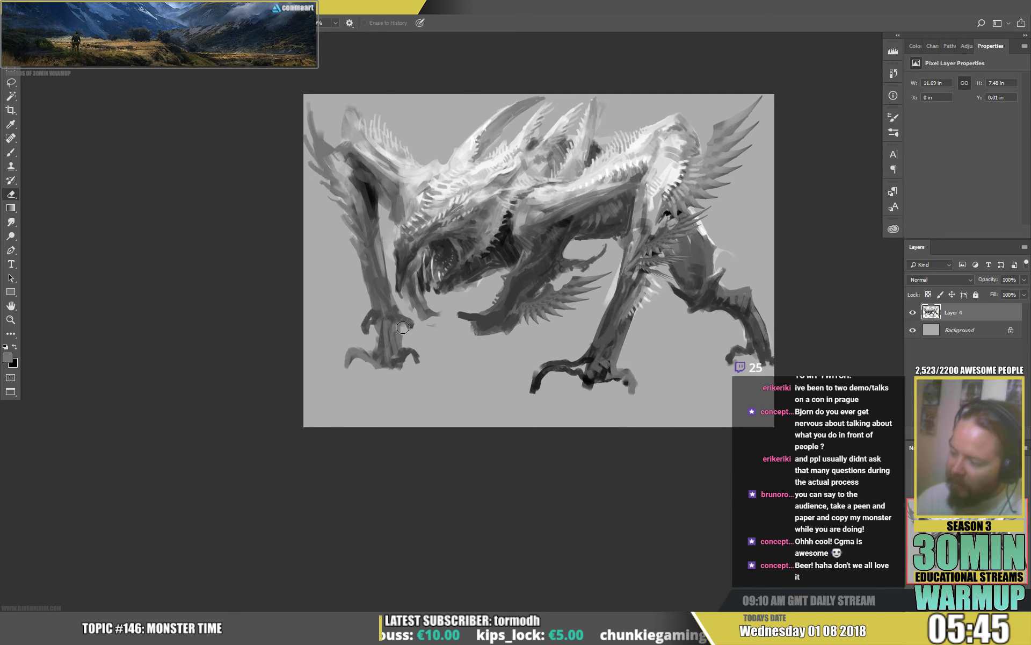
key("b")
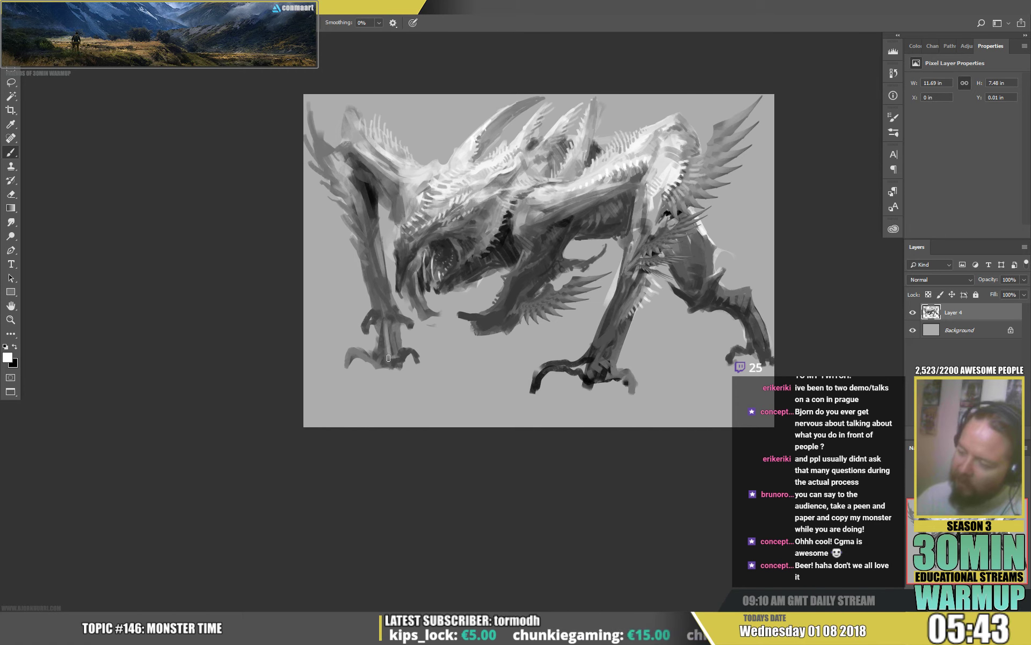
Step: Scale the merged monster layer about its centre to 11.02 by 7.05 in, and check it with the background briefly hidden
key("ctrl+t")
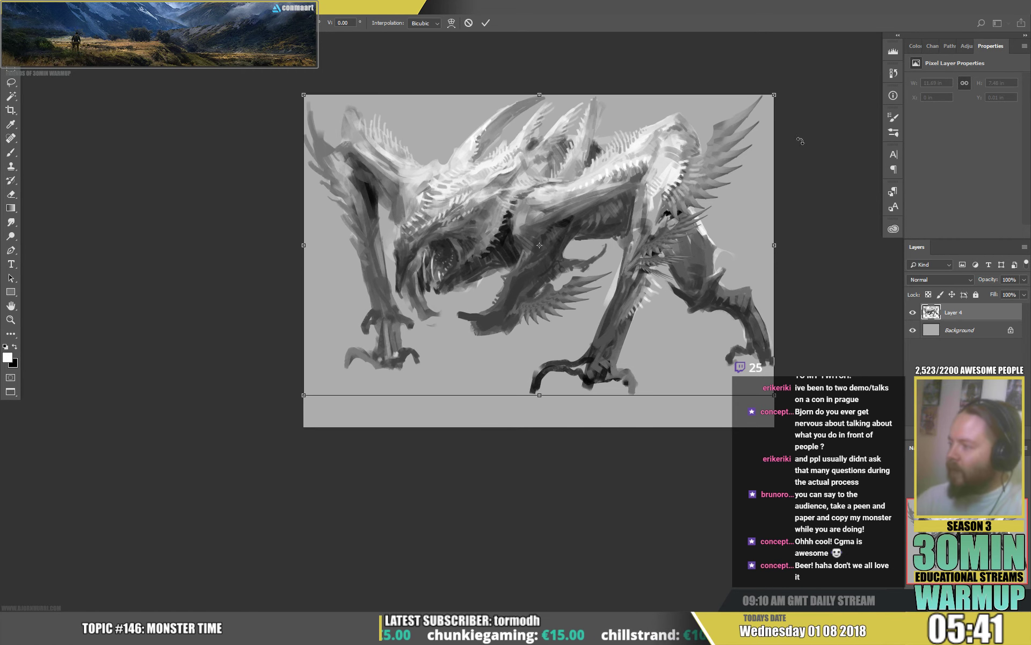
left_click_drag(774, 95, 747, 124)
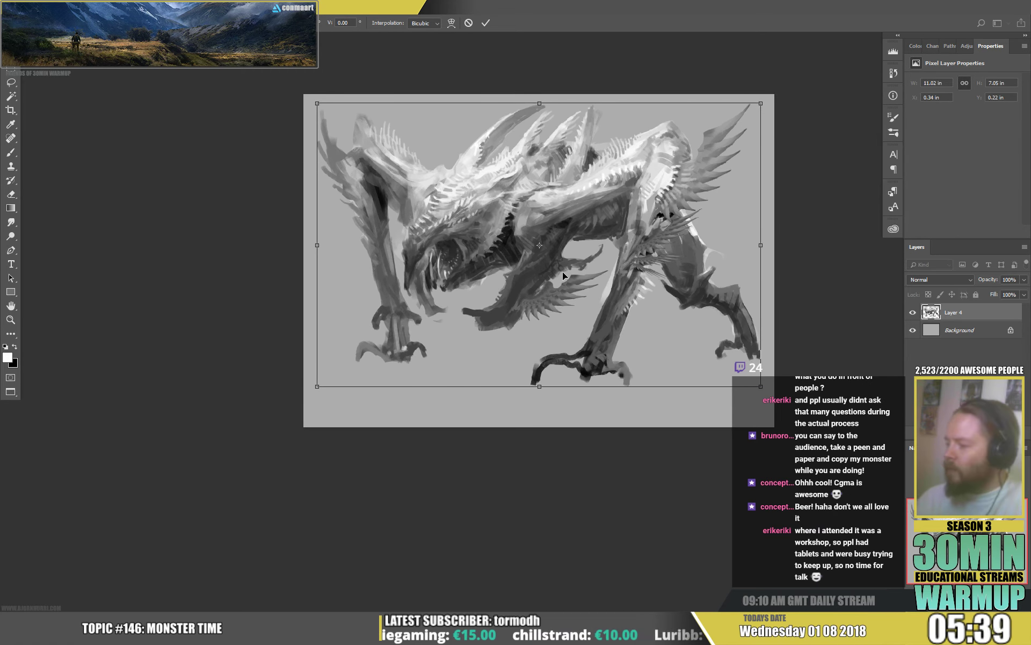
key("Return")
left_click(912, 331)
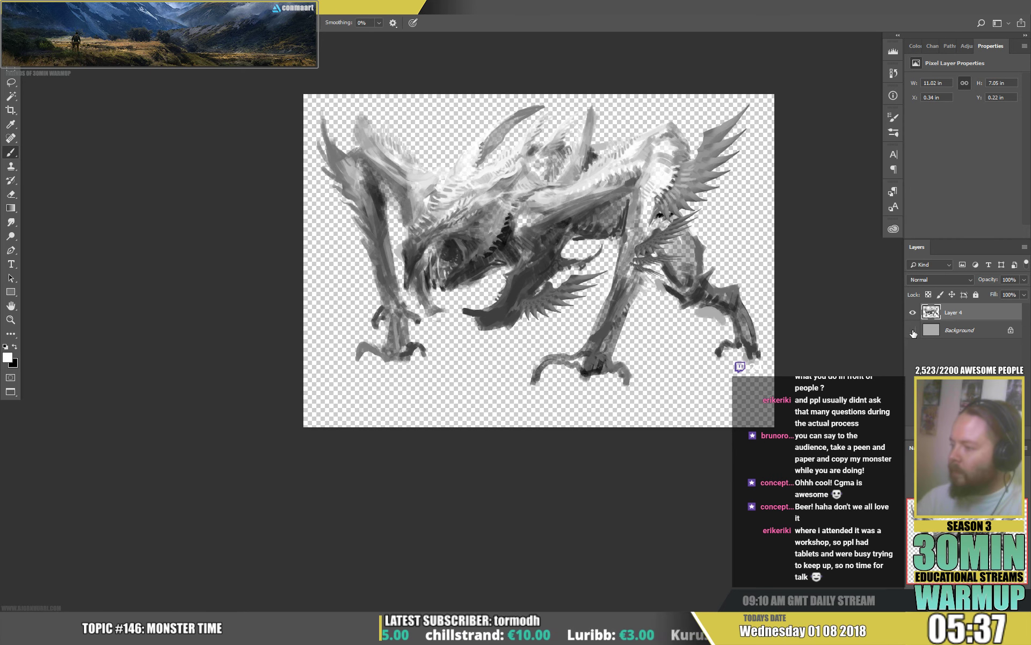
left_click(912, 331)
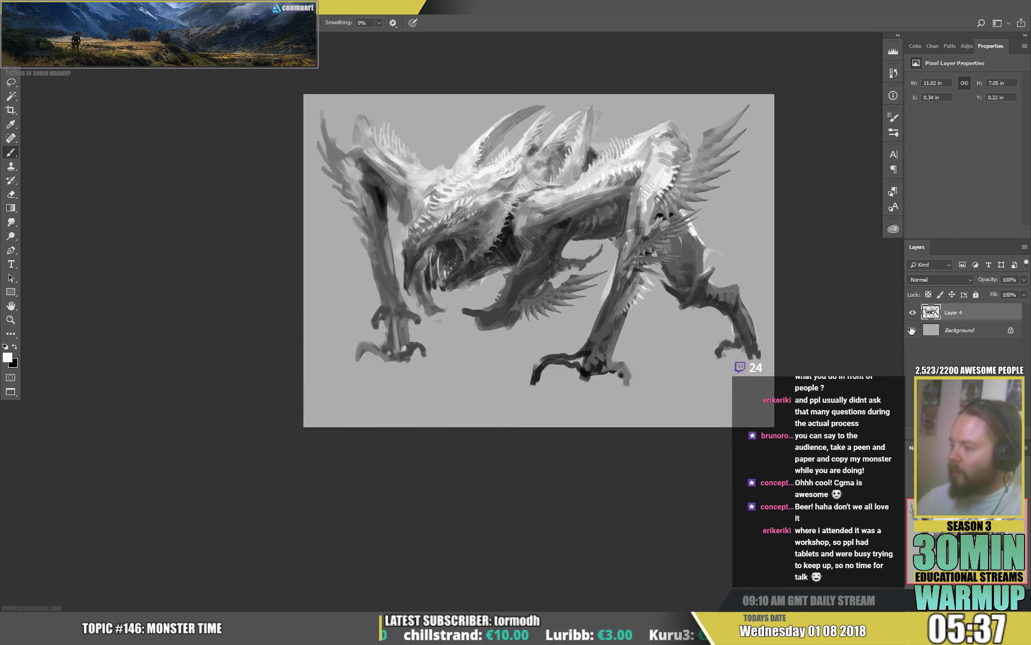
Step: Refine the tips of the mandible and the dark limb below the head with a sampled dark grey and the Eraser
left_click(429, 307, "alt")
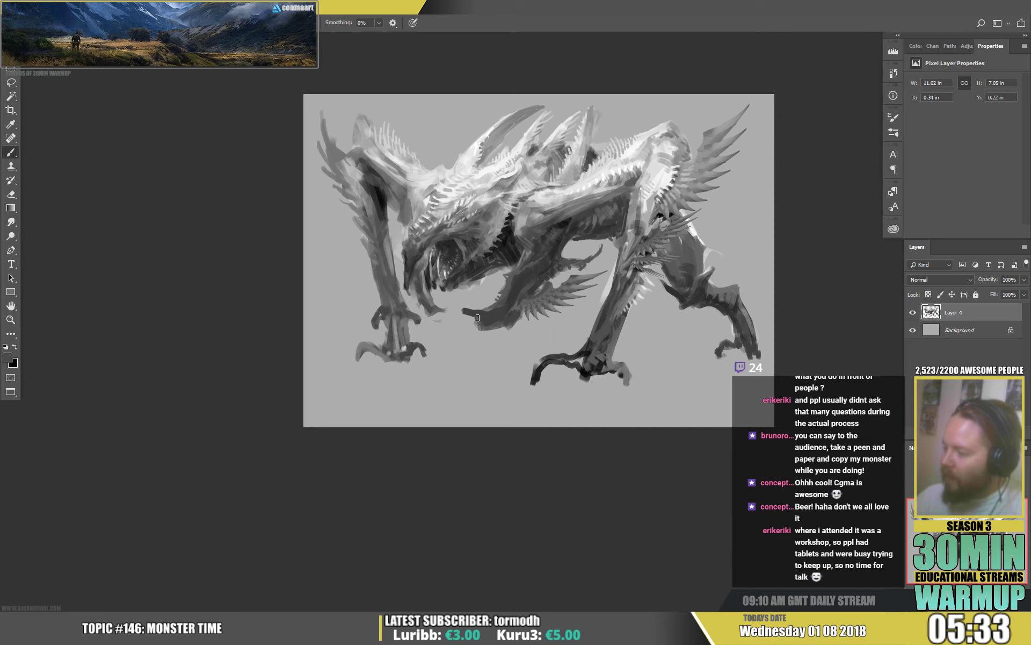
key("e")
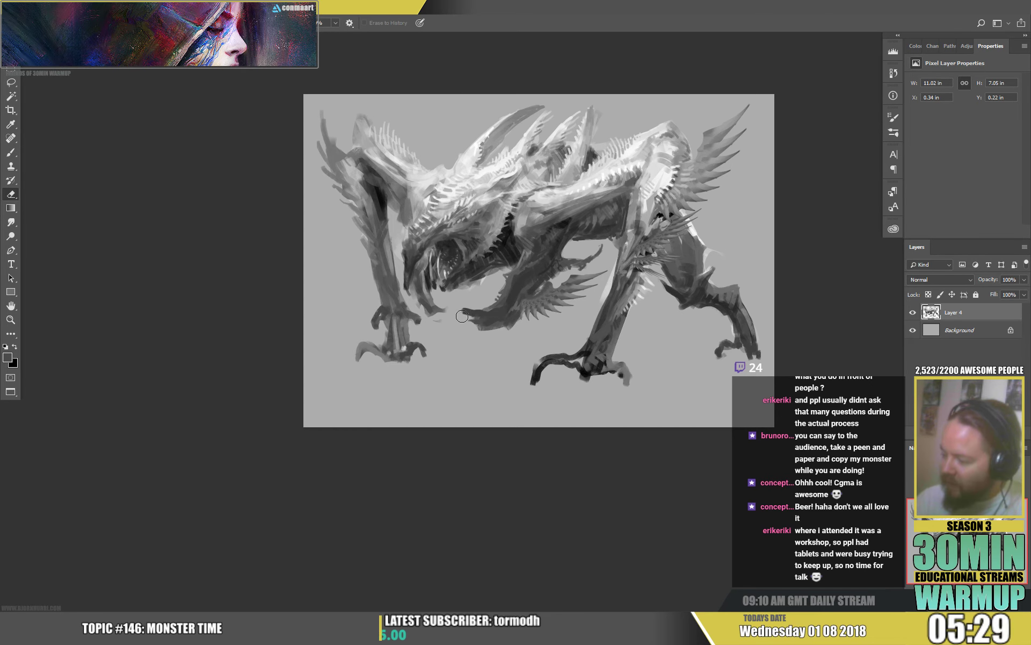
key("b")
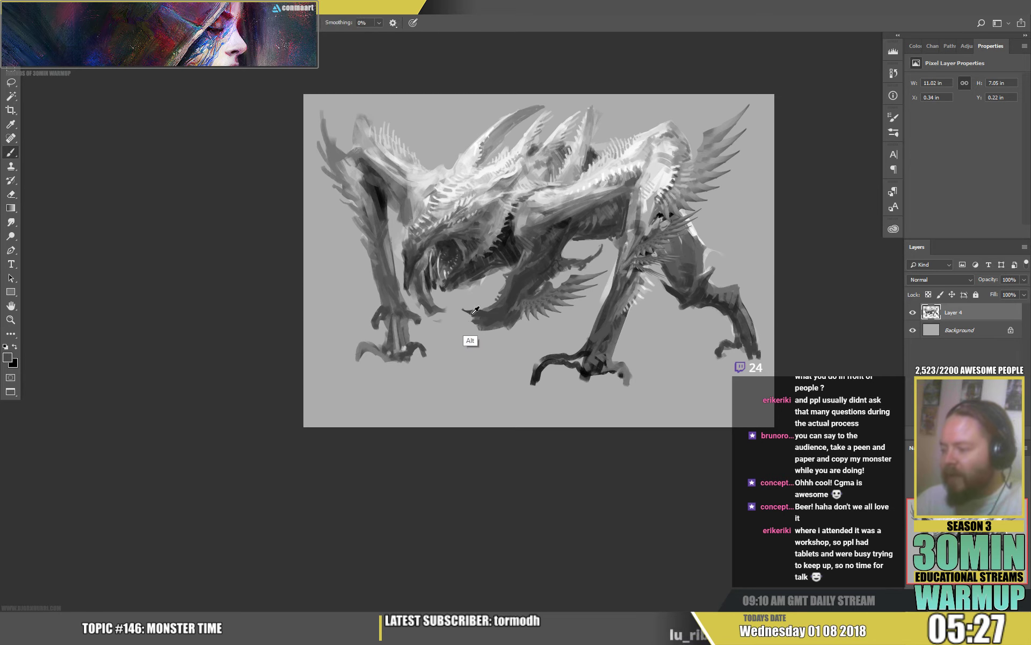
key("e")
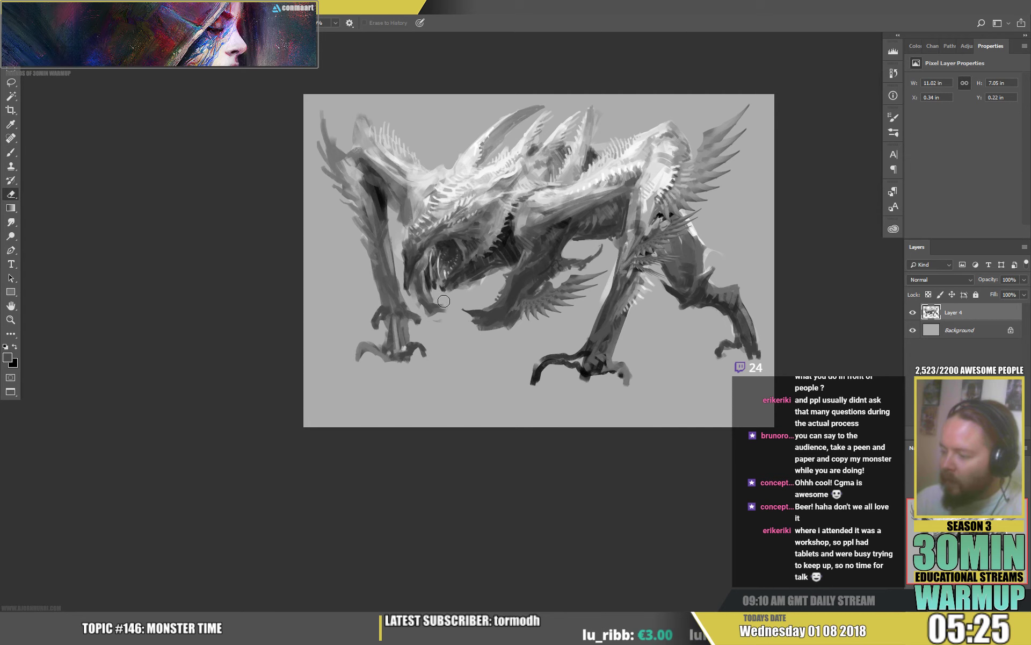
key("b")
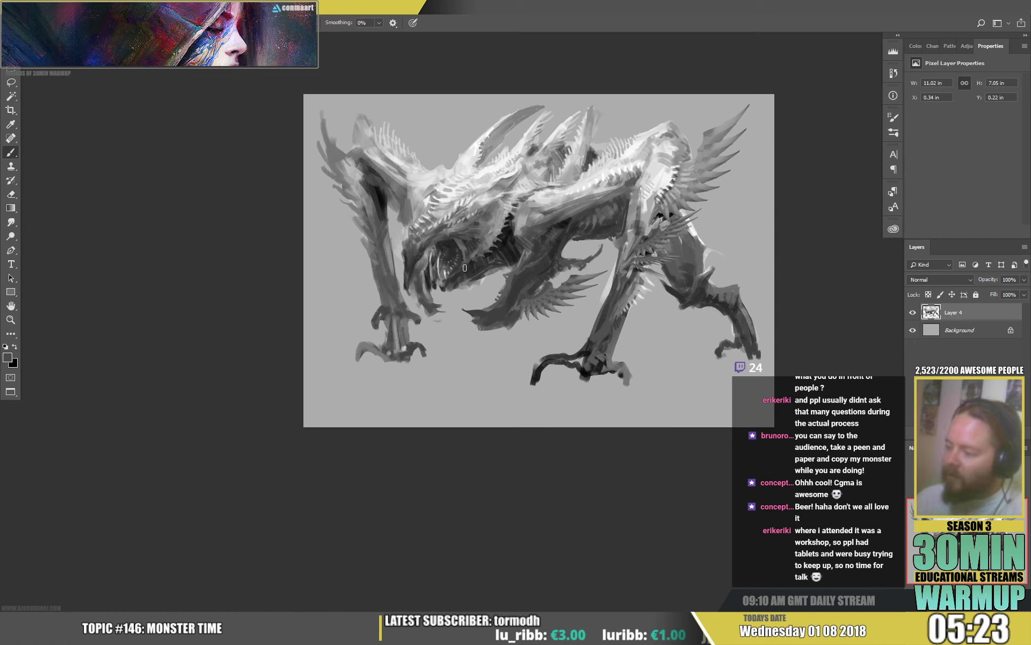
Step: Choose another brush setting and add small dark spikes to the front edge of the monster's snout
right_click(472, 145)
left_click(526, 170)
left_click(407, 279)
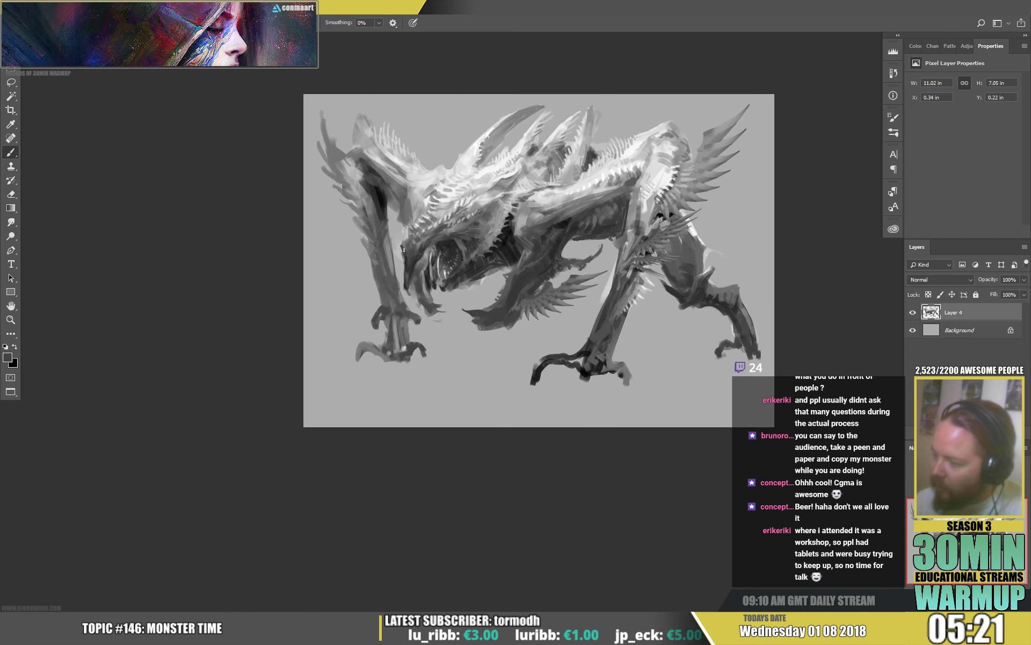
left_click_drag(403, 235, 409, 234)
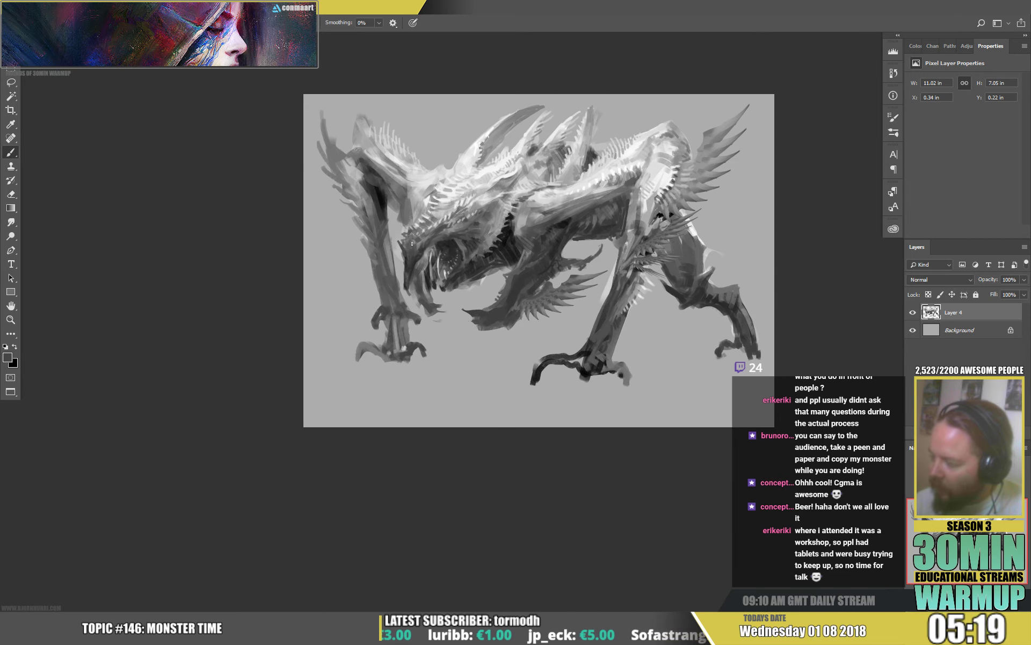
left_click(413, 266, "alt")
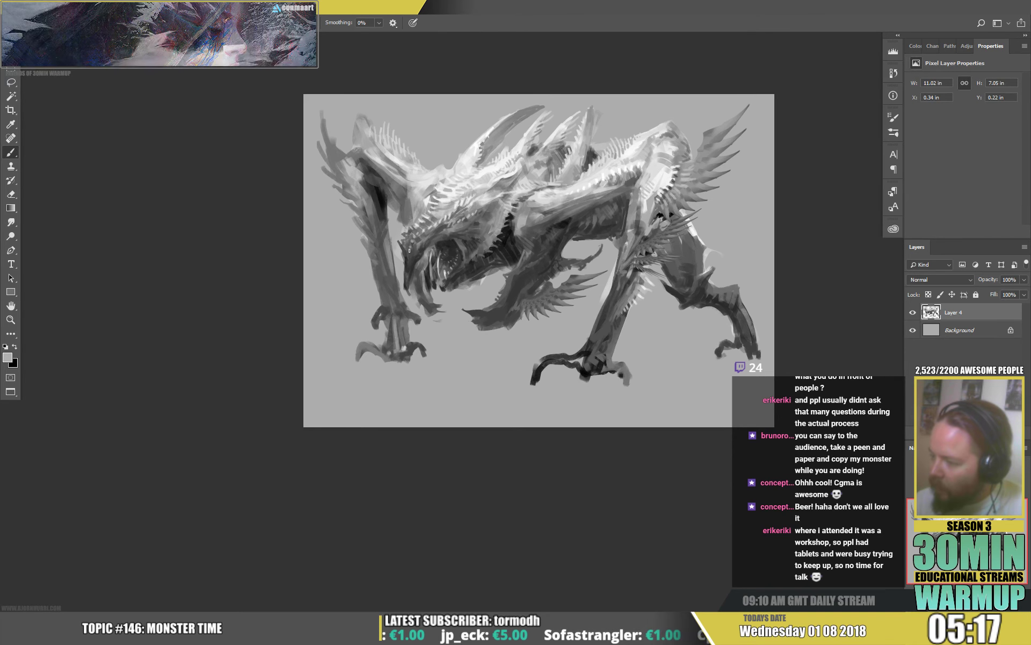
Step: Paint a small dark eye under the monster's brow, switching between the white and black colours
key("x")
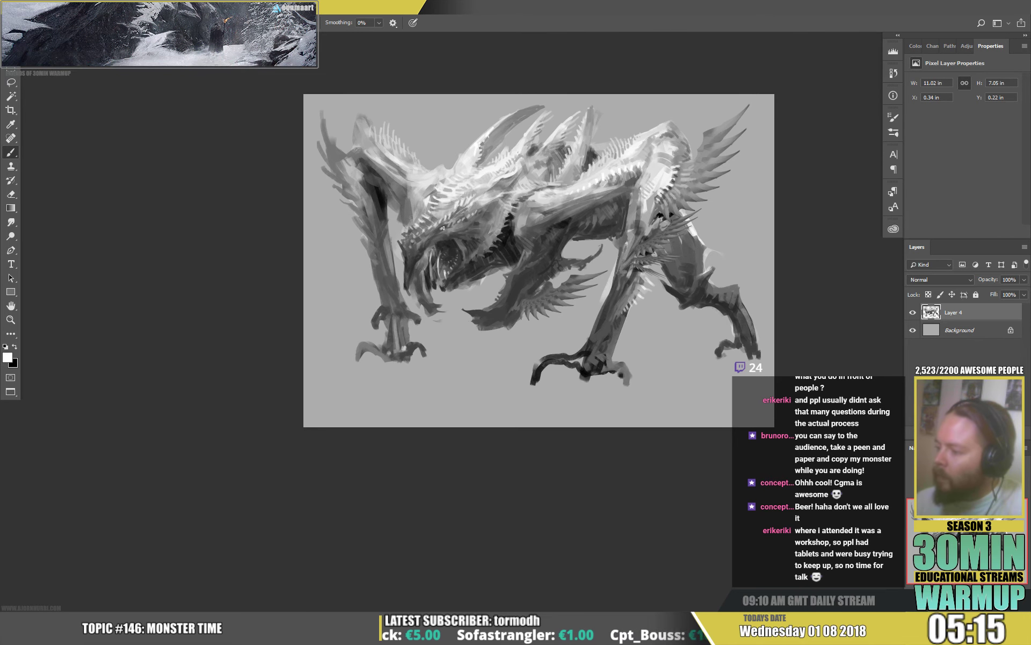
left_click(444, 228, "alt")
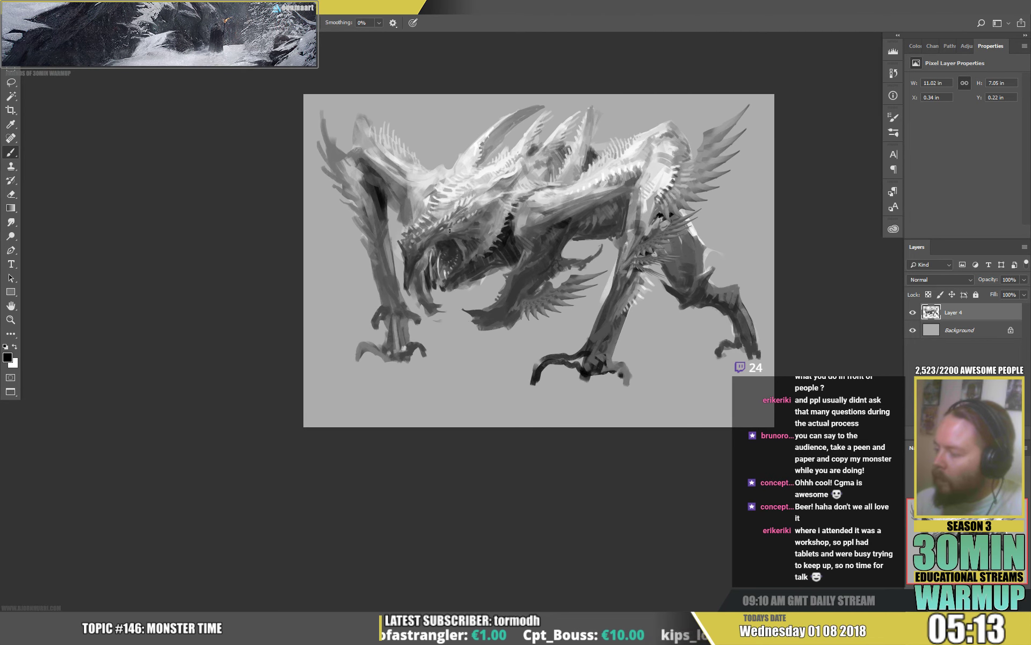
key("x")
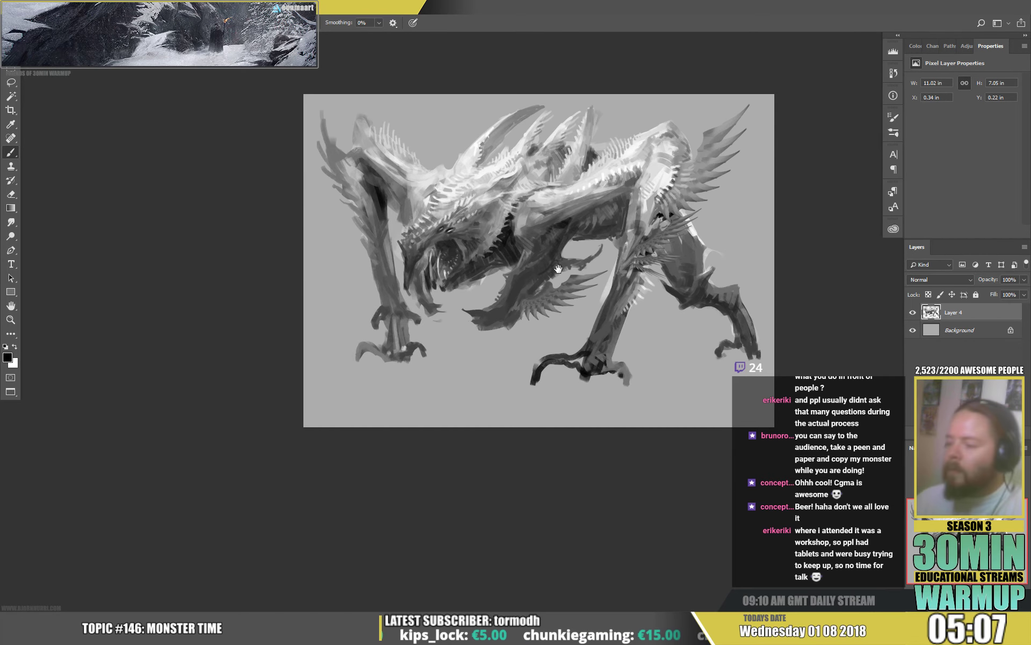
Step: Shade the area around the eye and brow and the base of the front fangs with sampled greys
left_click_drag(558, 268, 559, 269)
left_click(452, 240, "alt")
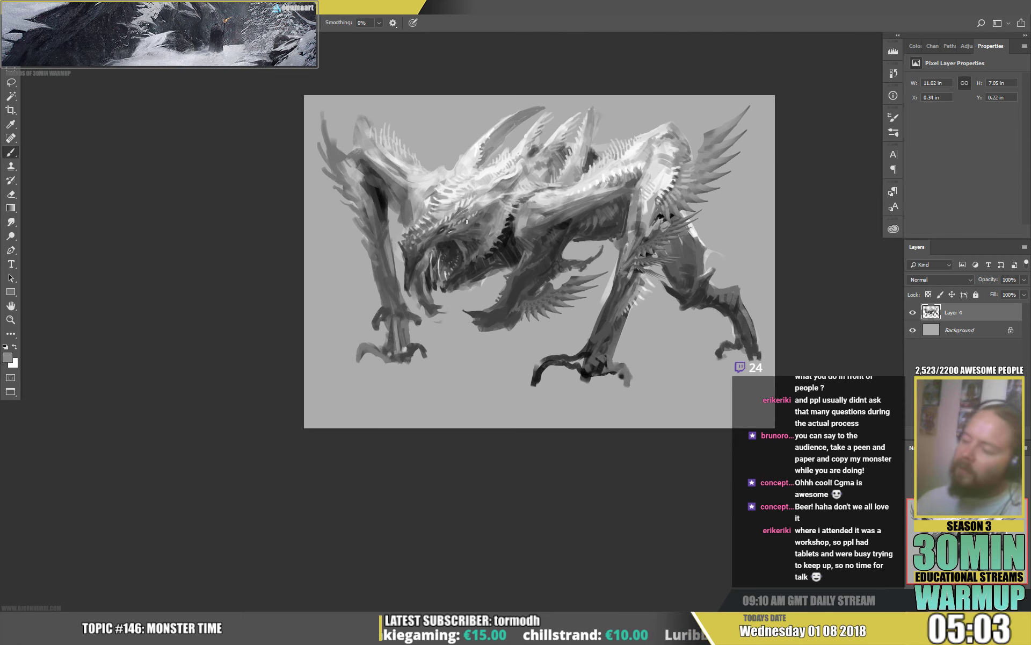
left_click(462, 228, "alt")
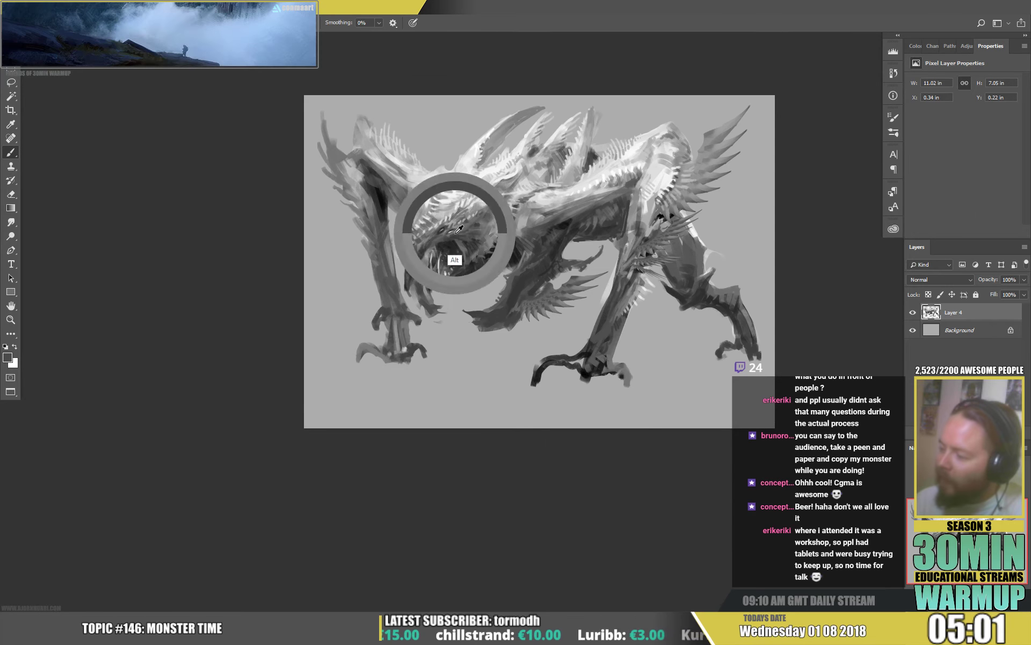
left_click(461, 225, "alt")
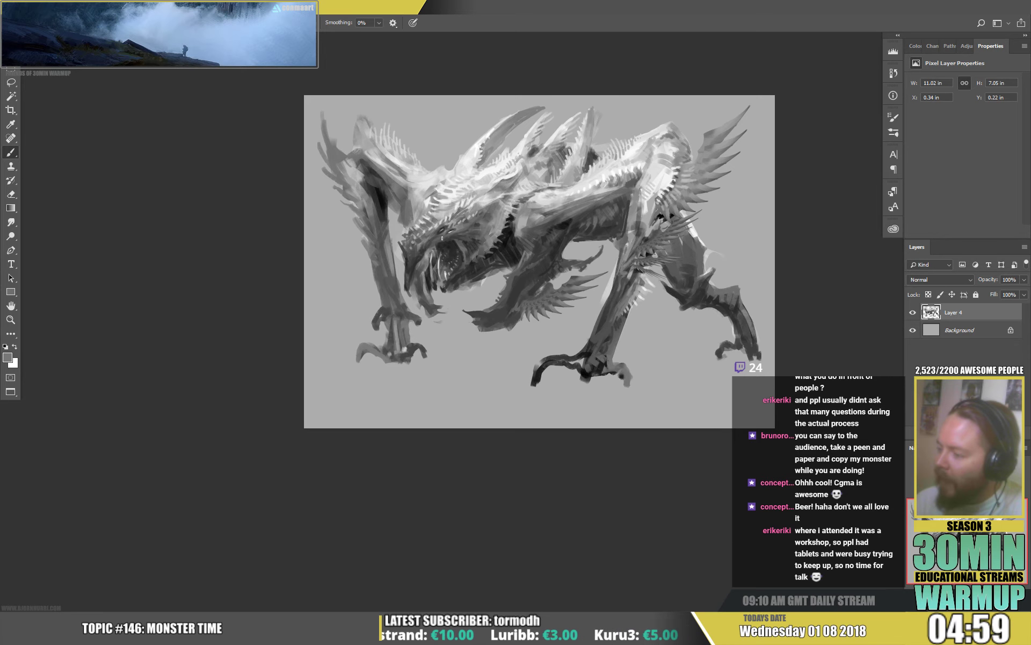
left_click(437, 283, "alt")
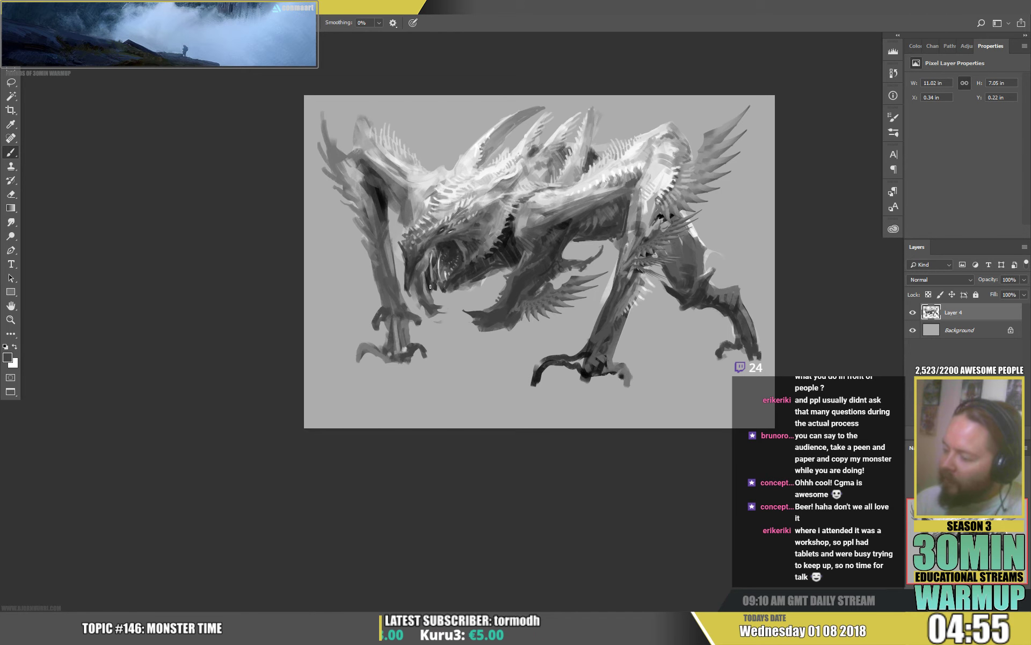
left_click(432, 284, "alt")
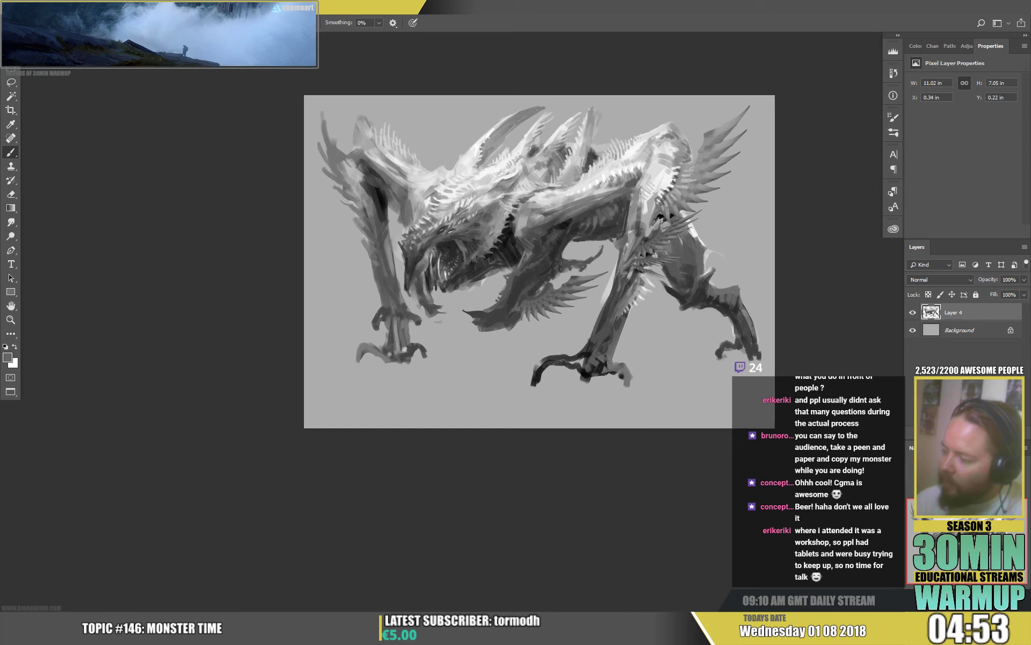
Step: Shade the throat behind the monster's jaw with sampled dark greys and carve the lower jaw's underside with the background grey
key("e")
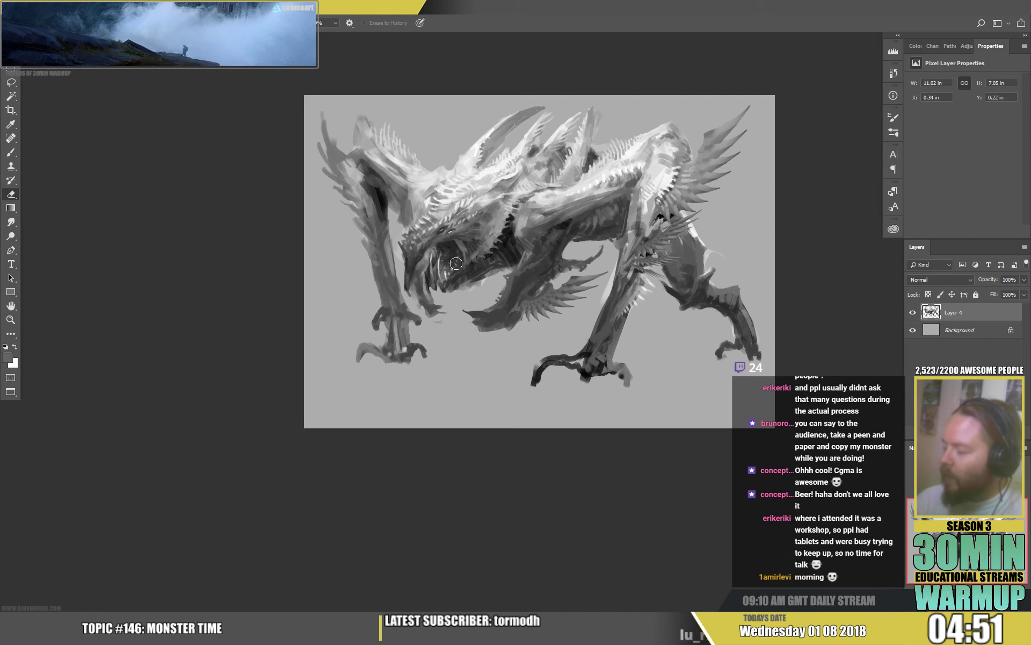
key("b")
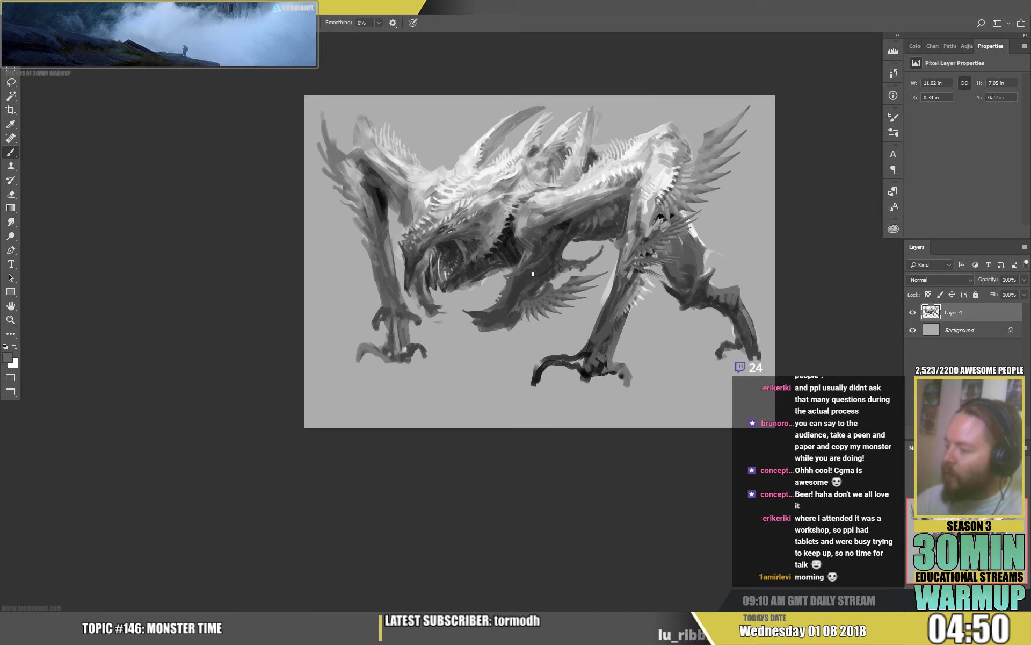
left_click(517, 243, "alt")
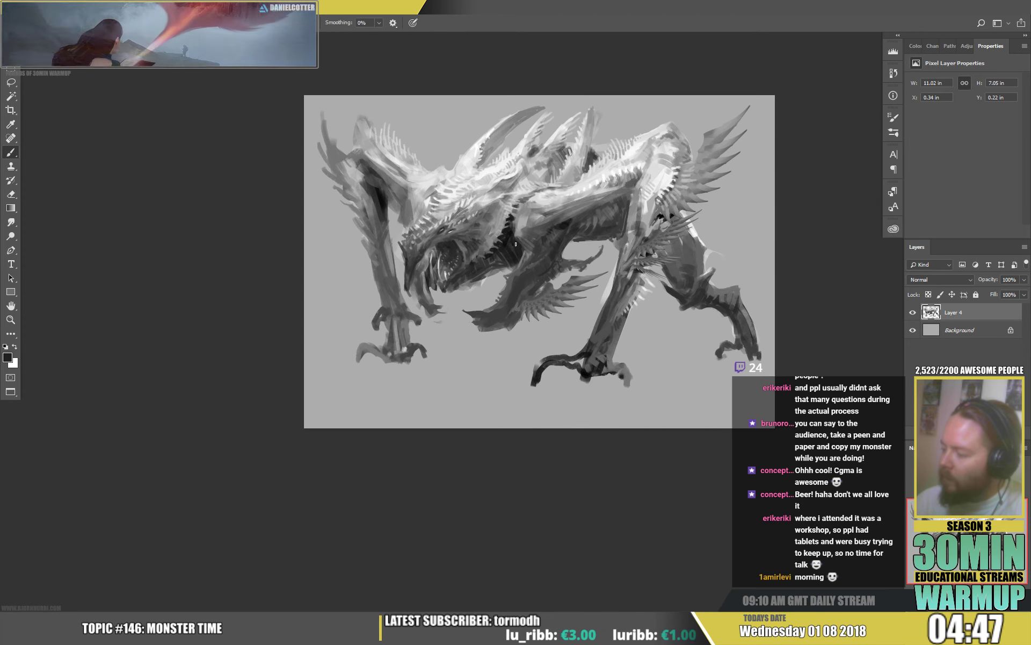
left_click(518, 246, "alt")
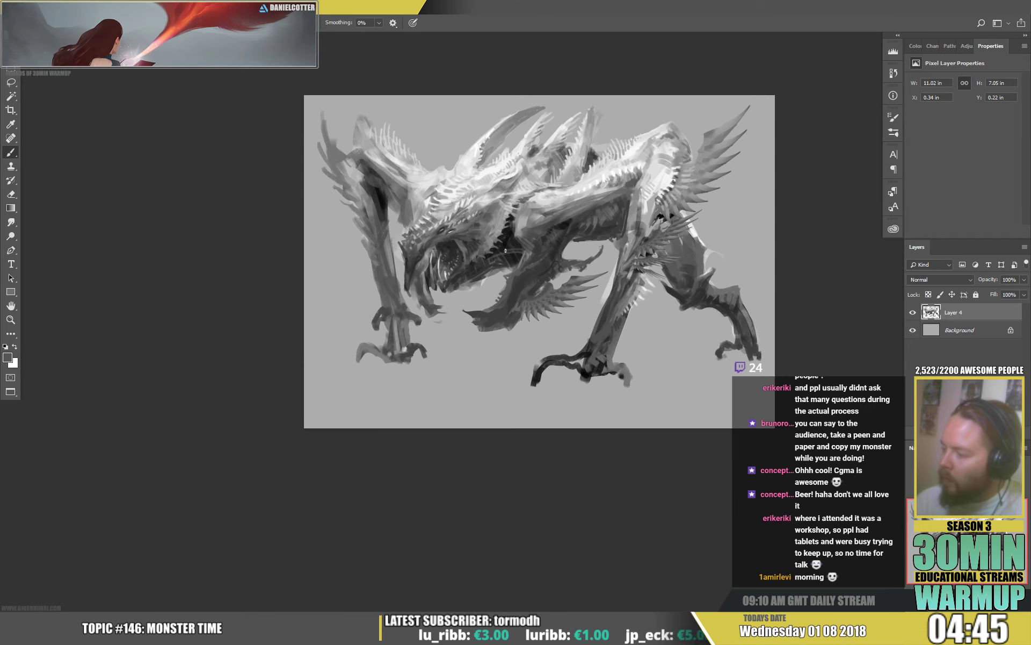
left_click(517, 242, "alt")
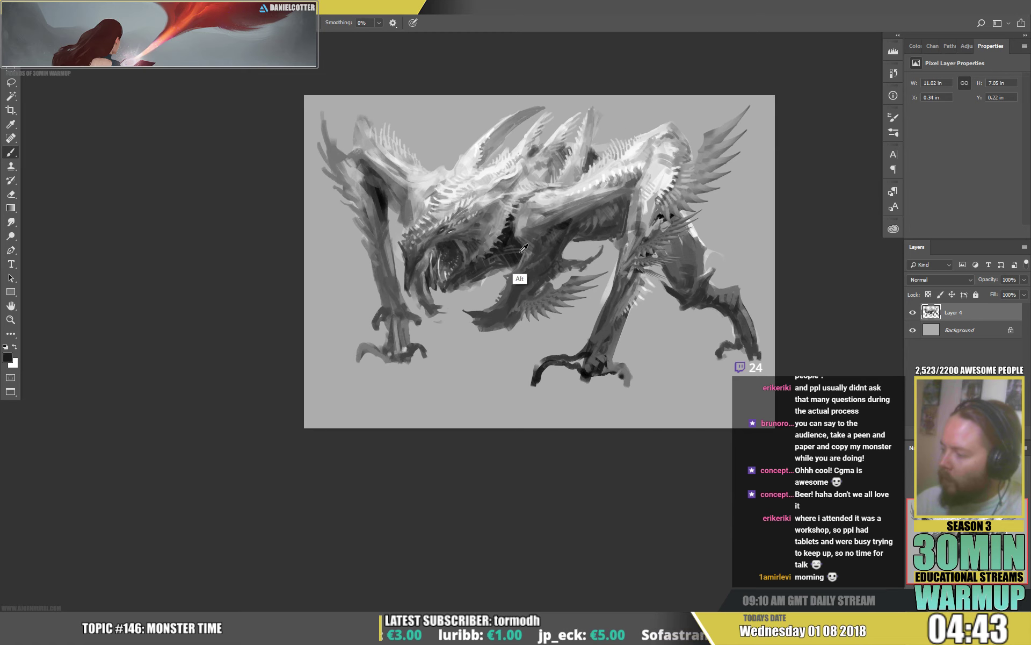
left_click(524, 248, "alt")
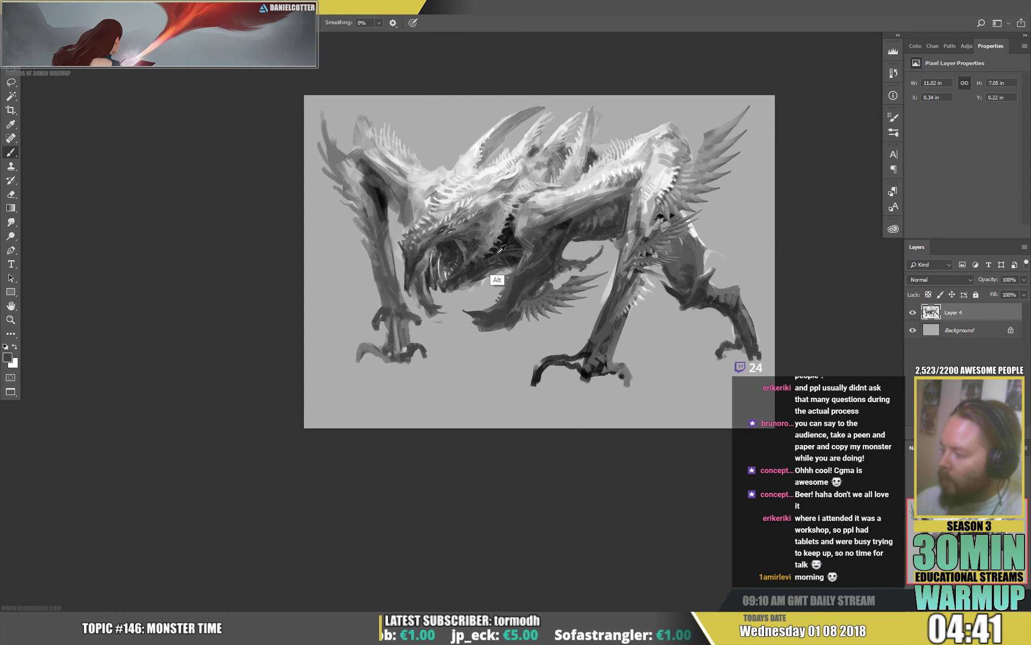
left_click(500, 261, "alt")
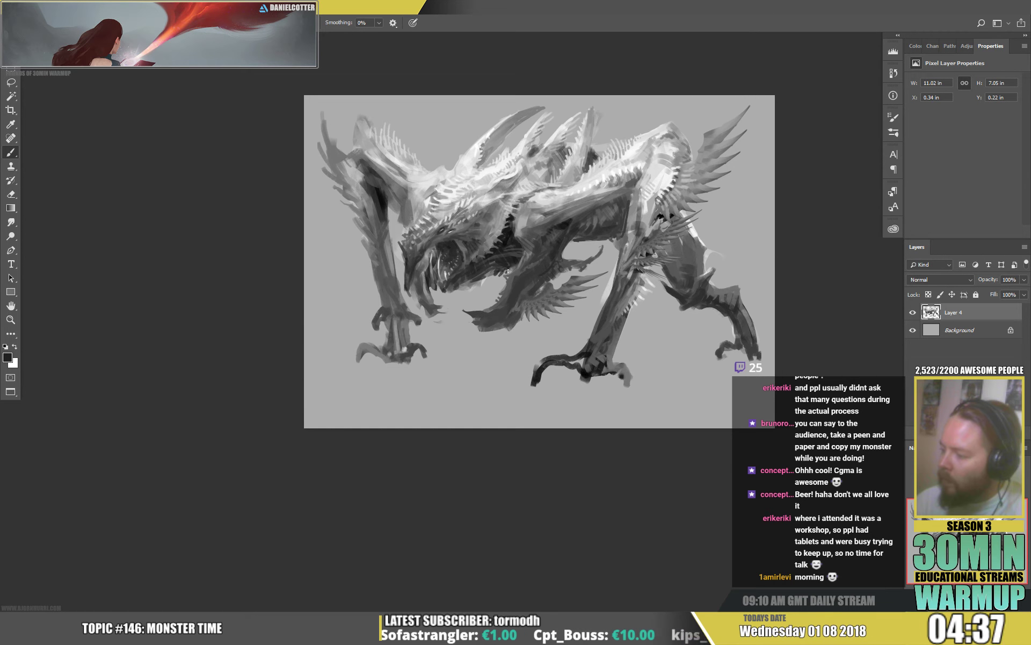
left_click(471, 286, "alt")
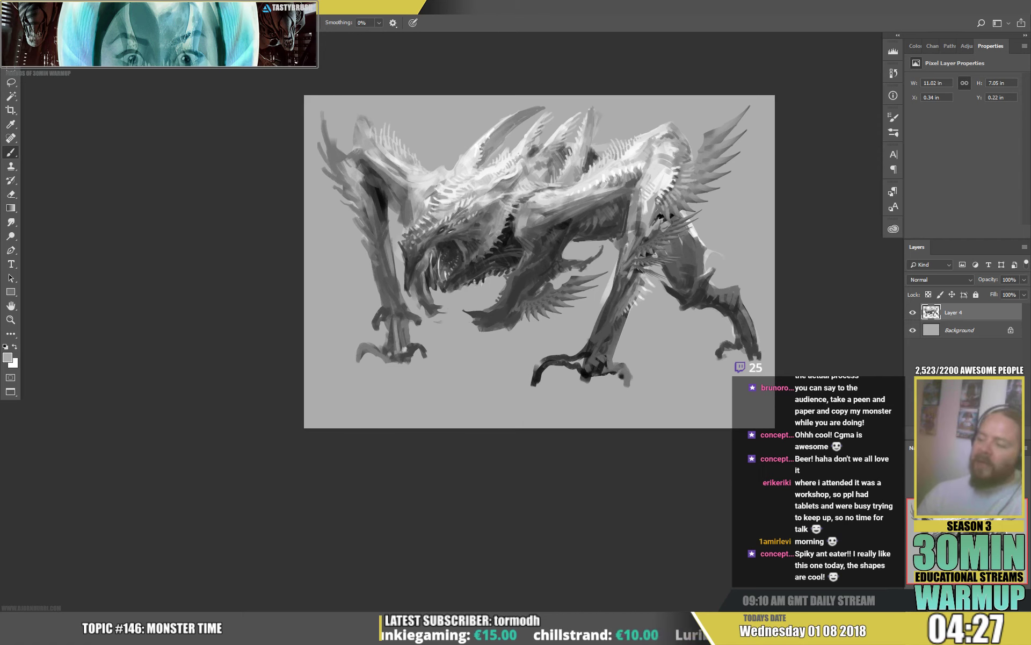
Step: Refine the upper edge and dark interior of the monster's open mouth with sampled greys
left_click(458, 223, "alt")
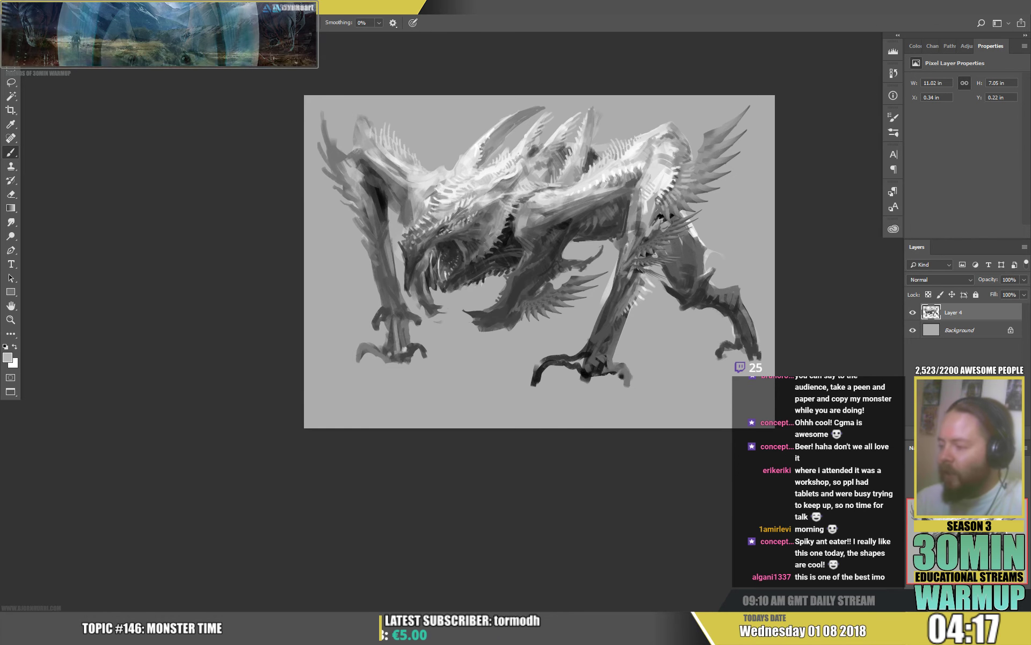
left_click(455, 241, "alt")
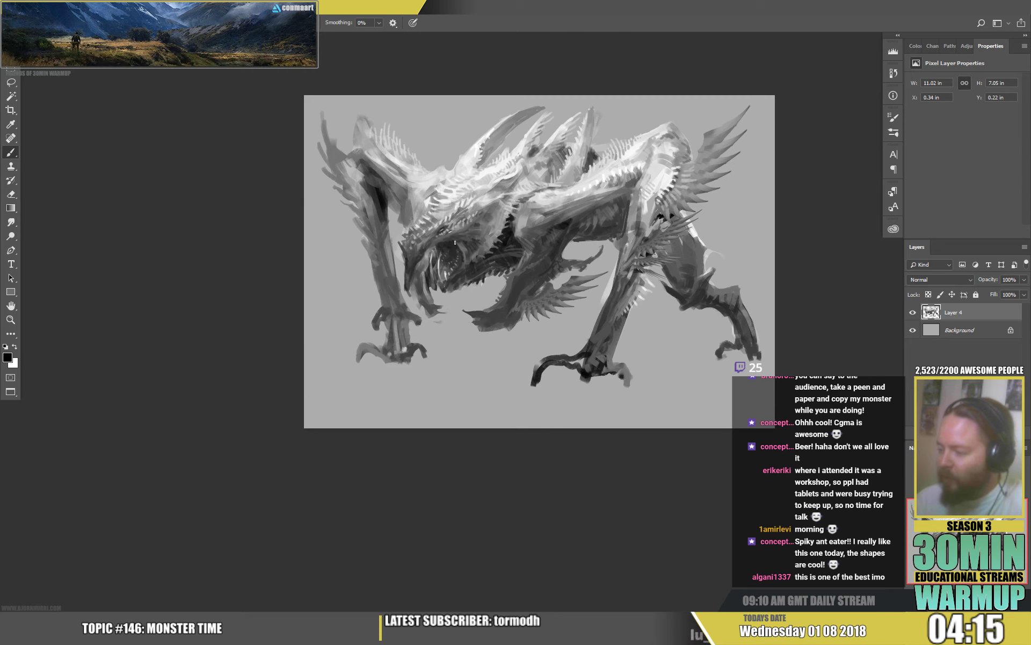
left_click(458, 242, "alt")
left_click(461, 278, "alt")
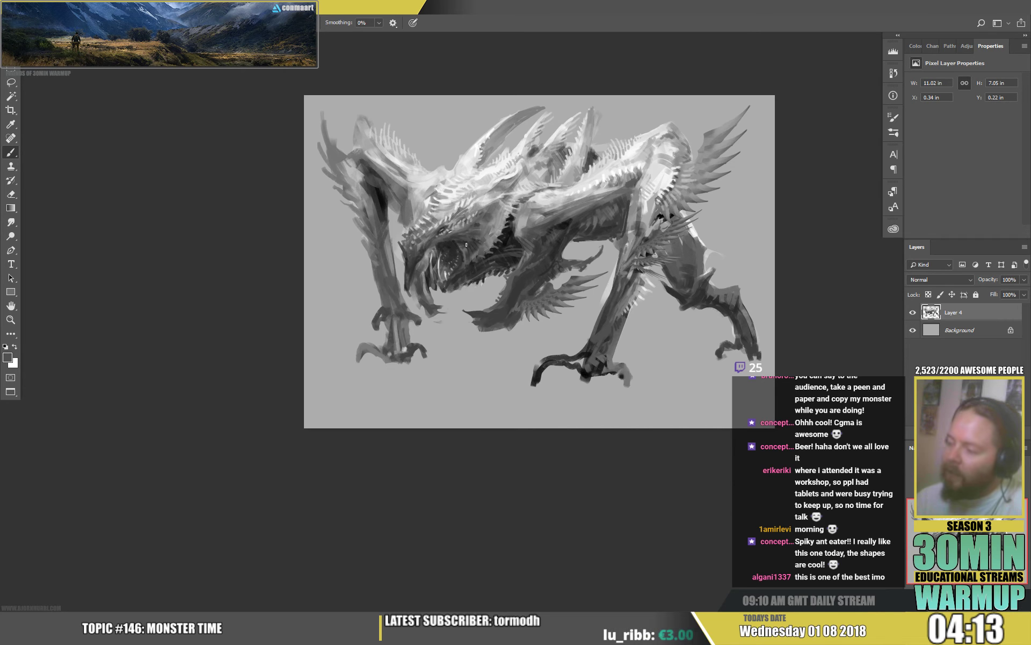
key("alt")
key("alt")
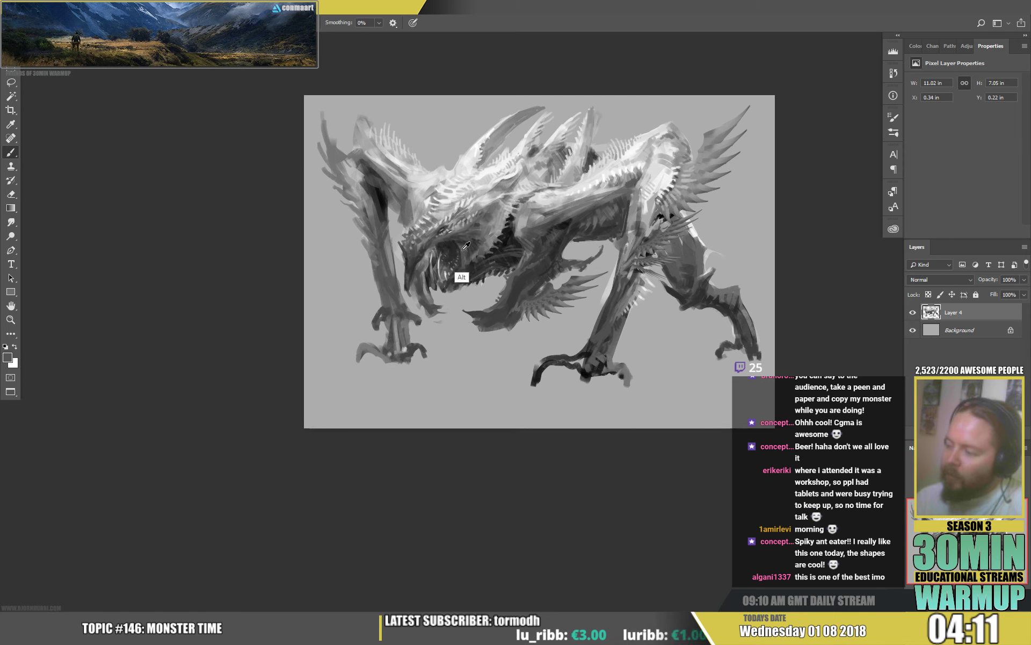
left_click(462, 247, "alt")
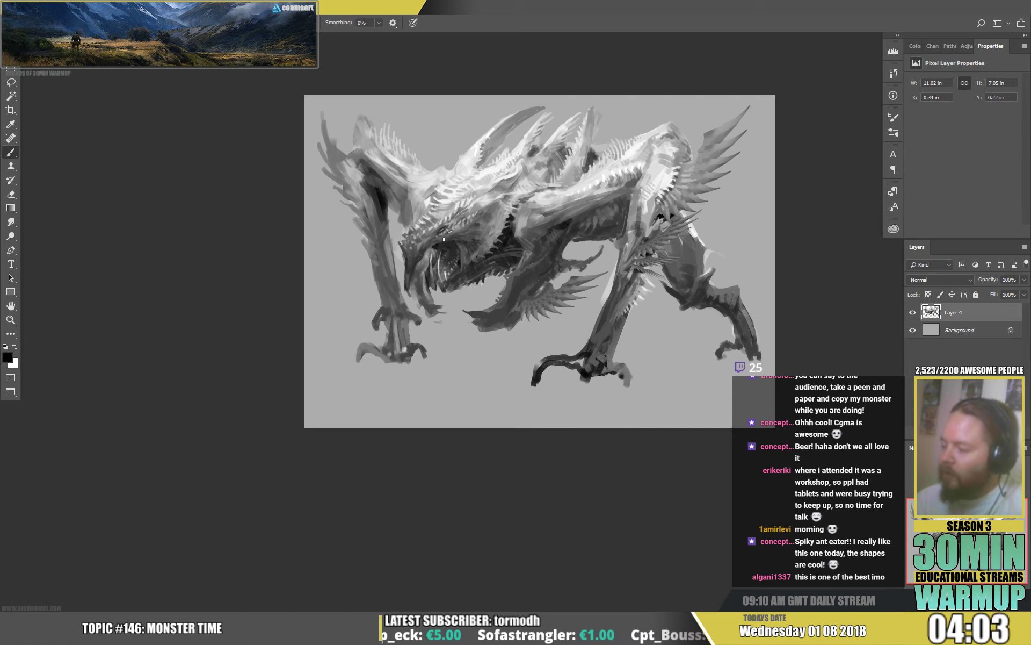
Step: Shade the monster's brow and the side of its head with sampled mid greys
left_click(446, 237, "alt")
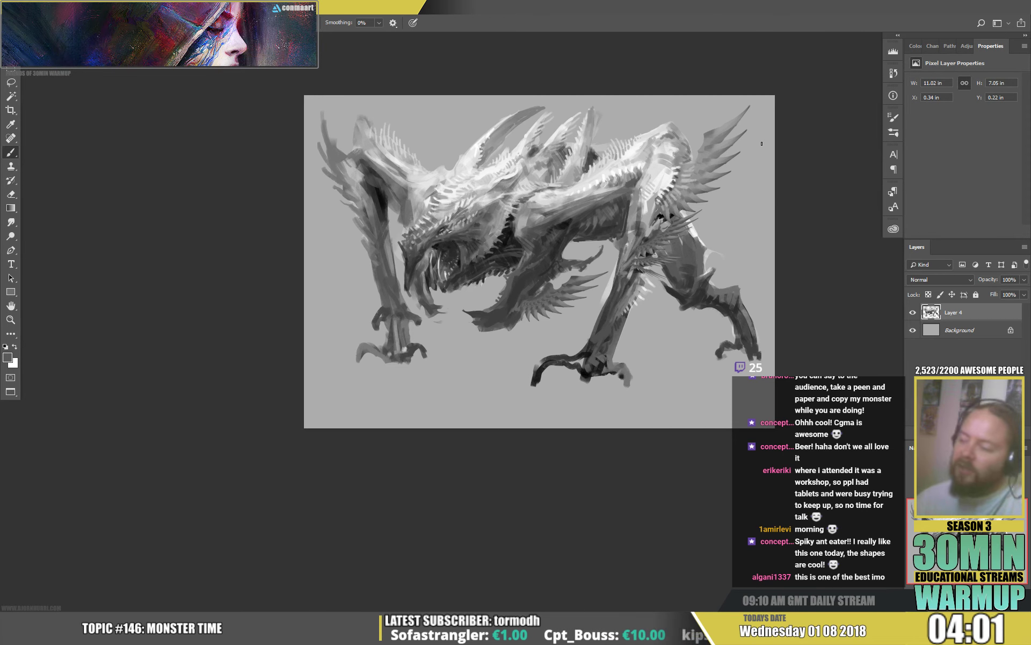
left_click(451, 200, "alt")
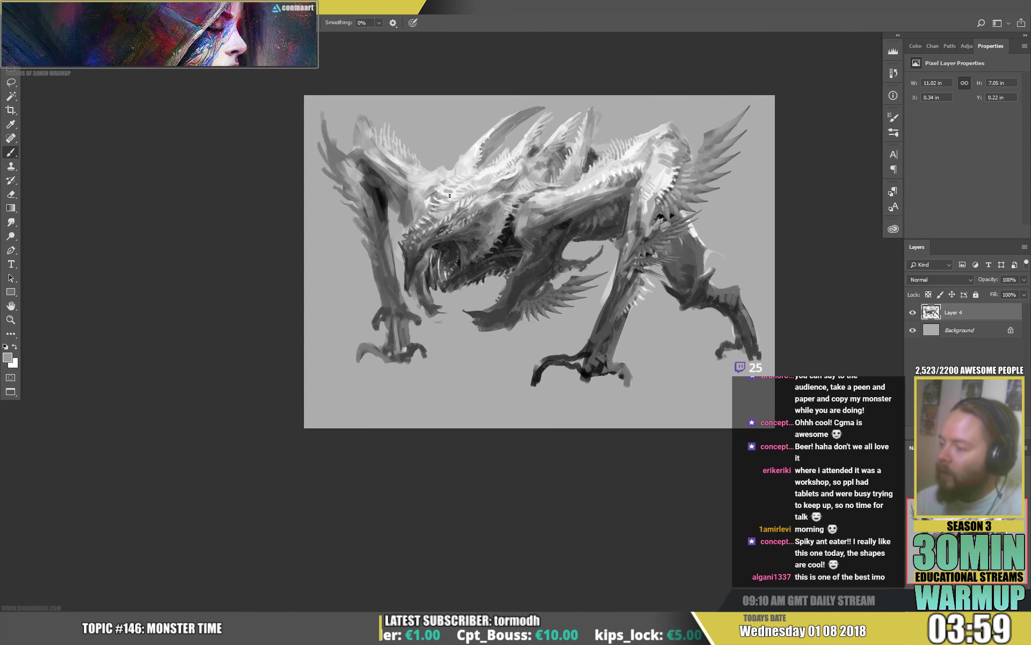
left_click(449, 215, "alt")
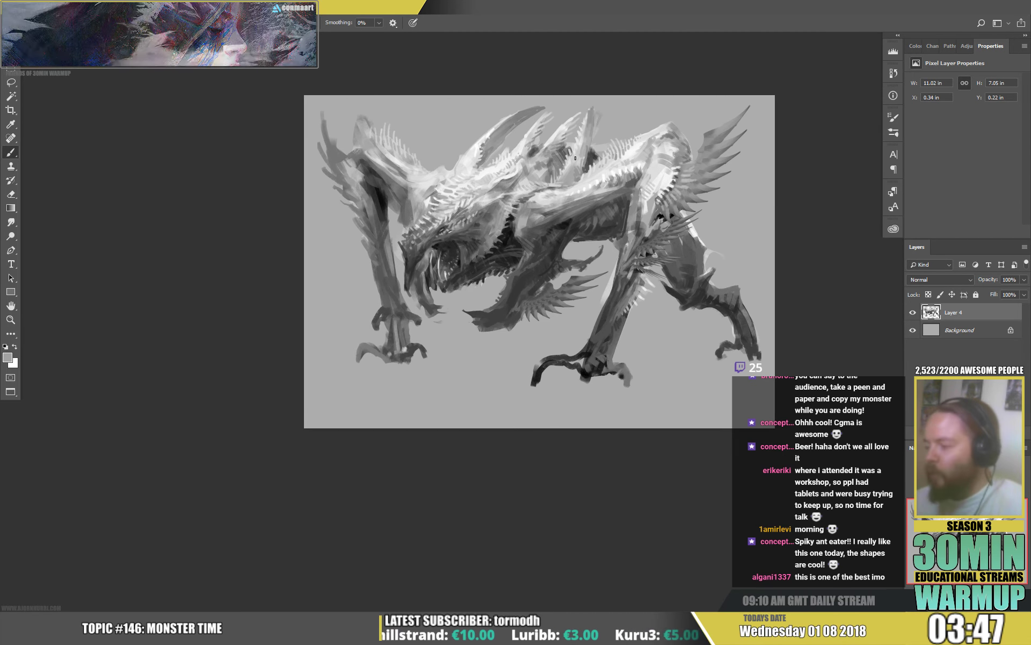
Step: Paint light spikes and highlights along the crown of the monster's head with white and sampled light greys
key("d")
key("x")
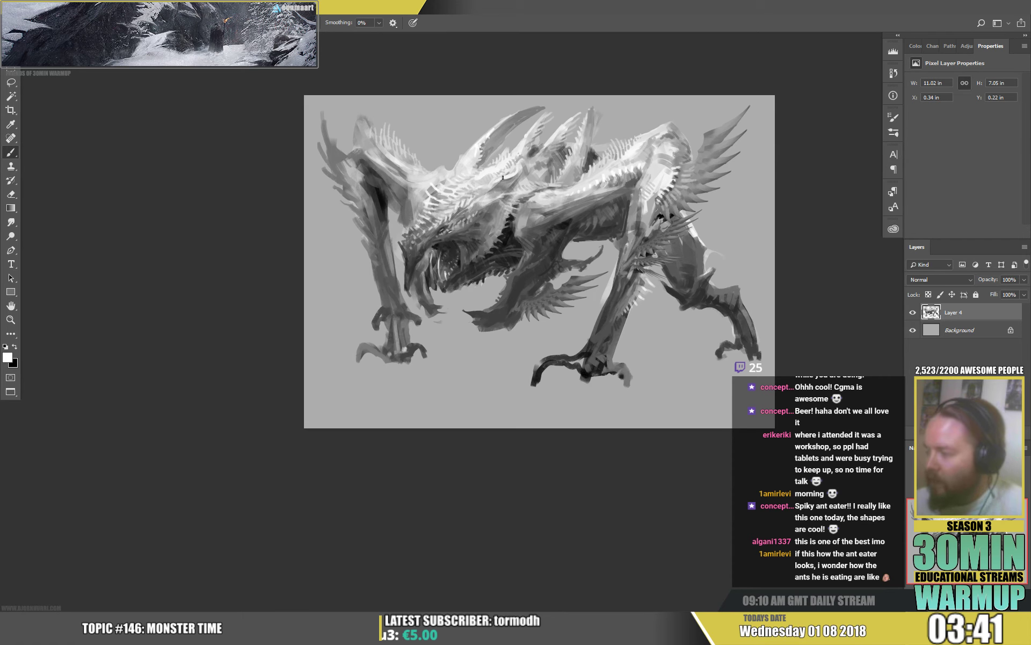
left_click(416, 241, "alt")
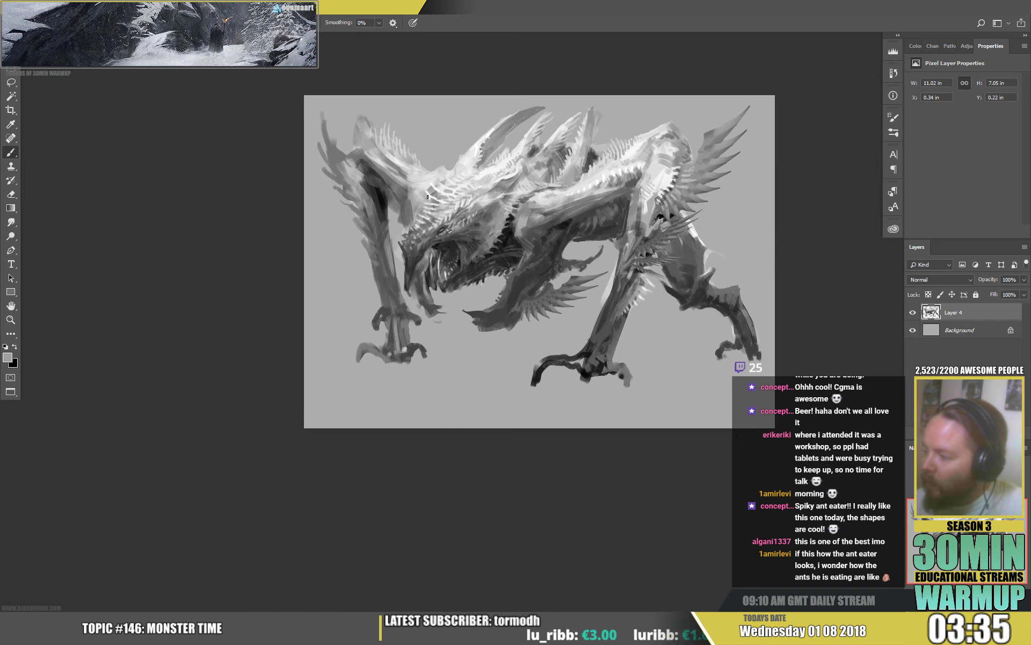
key("alt")
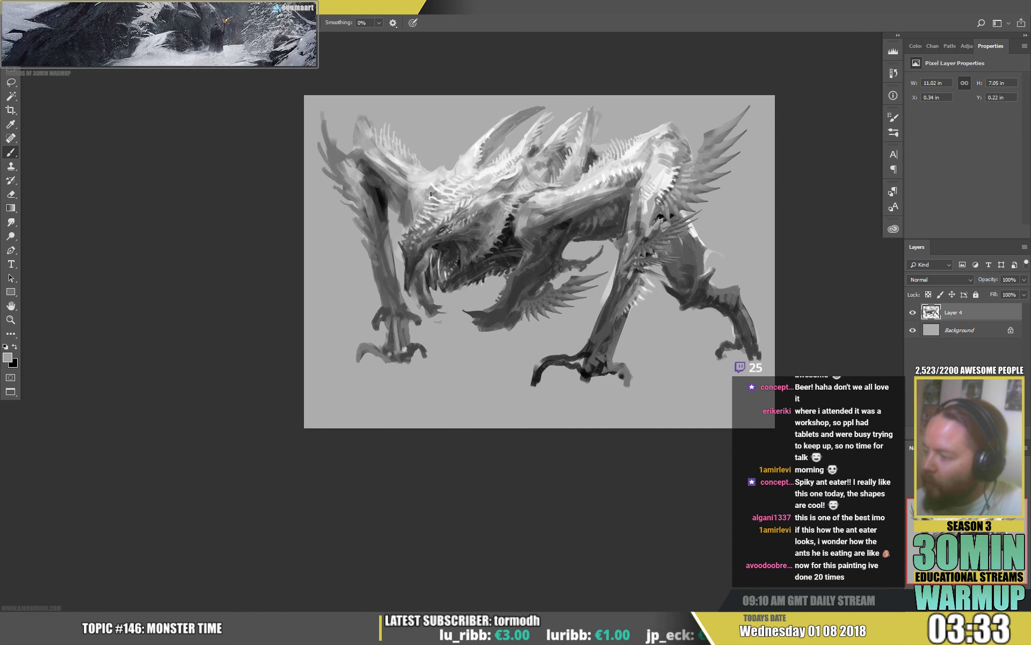
key("alt")
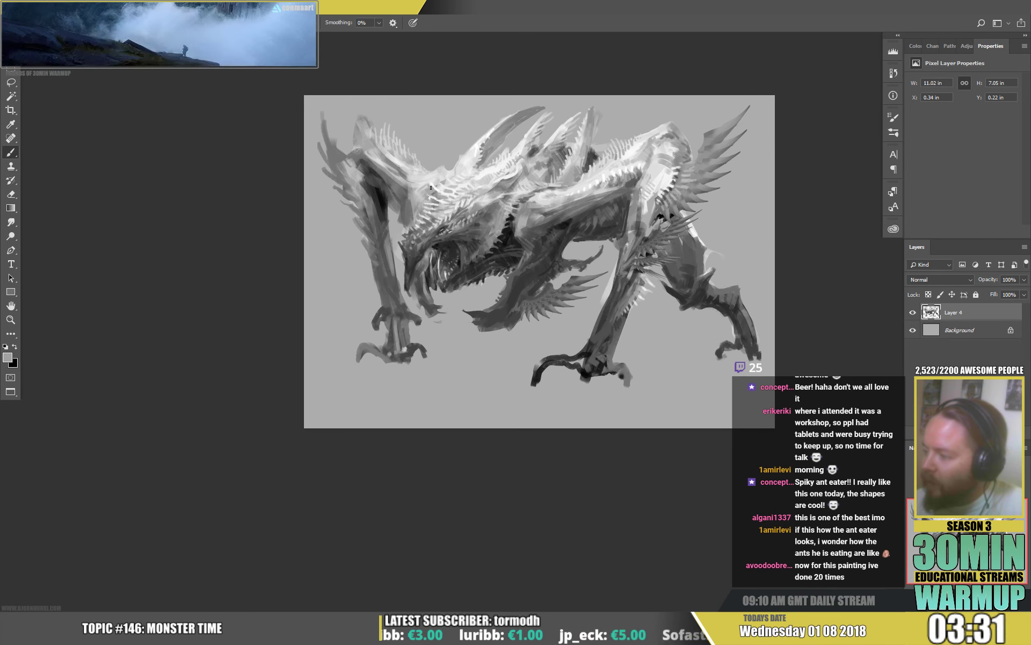
left_click(438, 182, "alt")
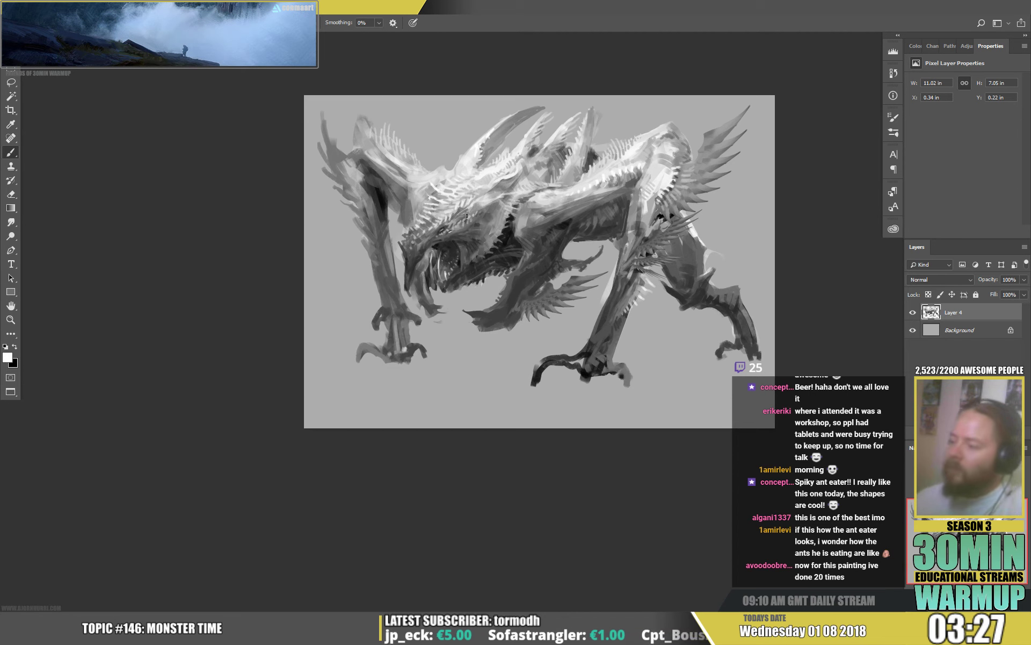
Step: Change the brush and add texture strokes to the top of the head and snout with sampled light greys
right_click(452, 213)
left_click(450, 213)
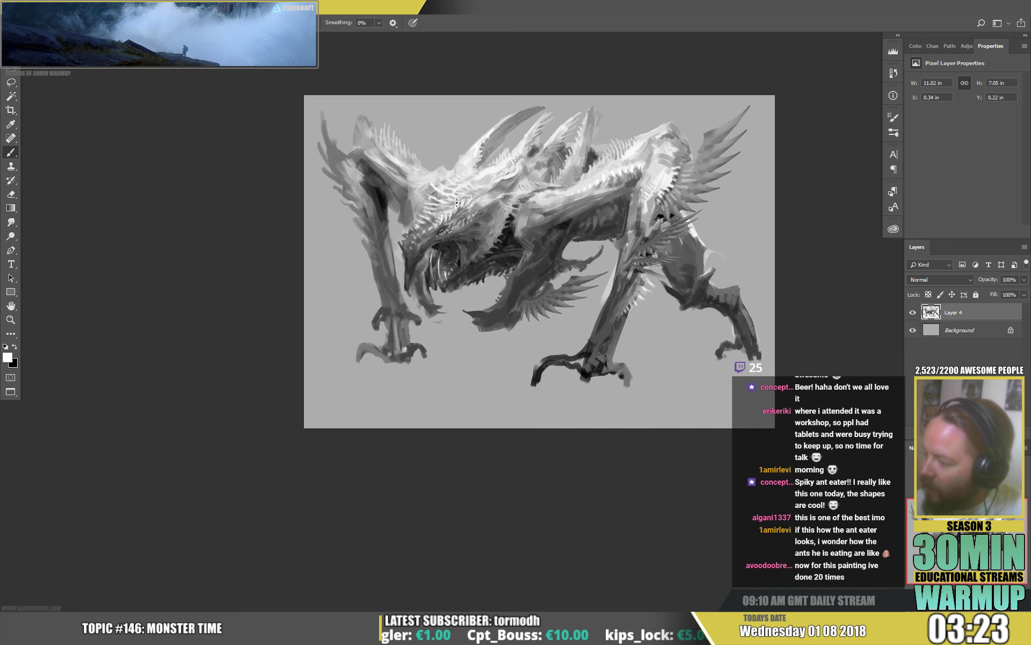
key("alt")
left_click(426, 217, "alt")
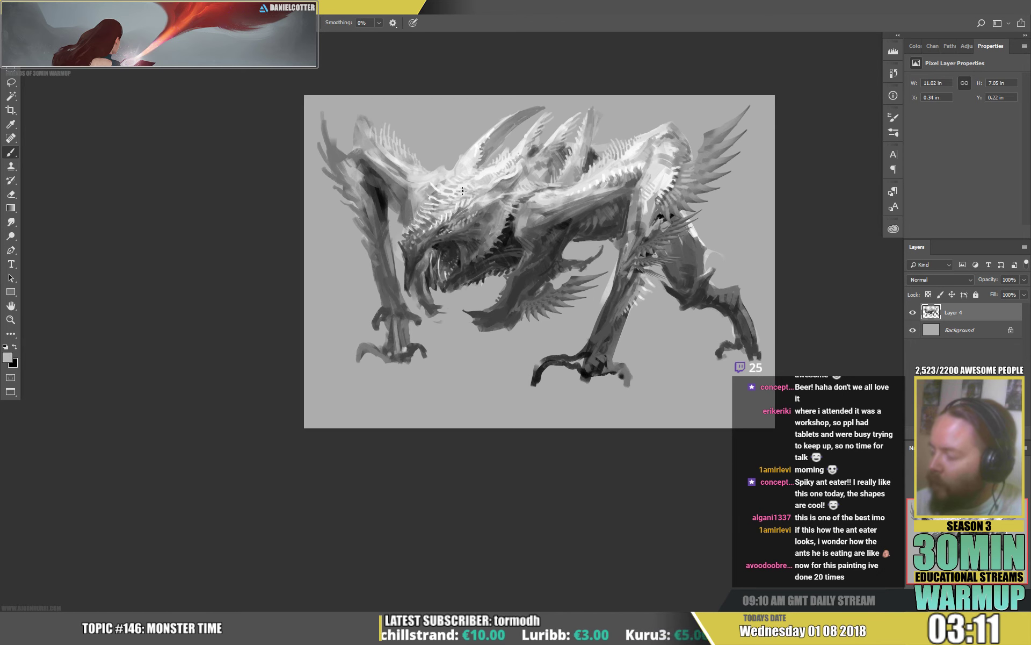
left_click(430, 236, "alt")
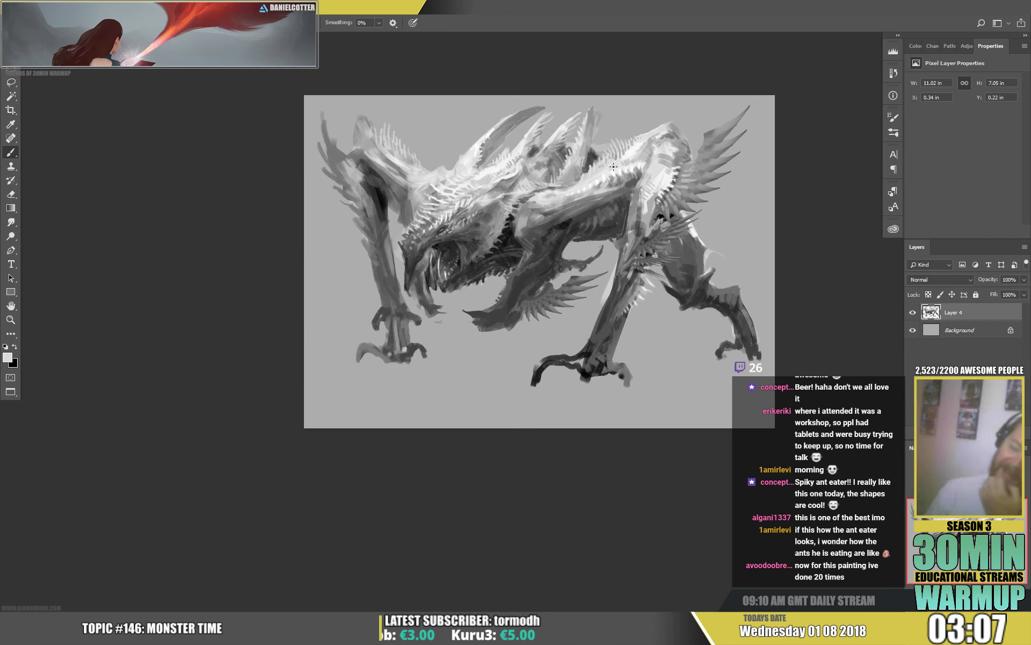
Step: Choose the 80 px sketcher brush and blend the light shading on the monster's head with a sampled grey
right_click(472, 228)
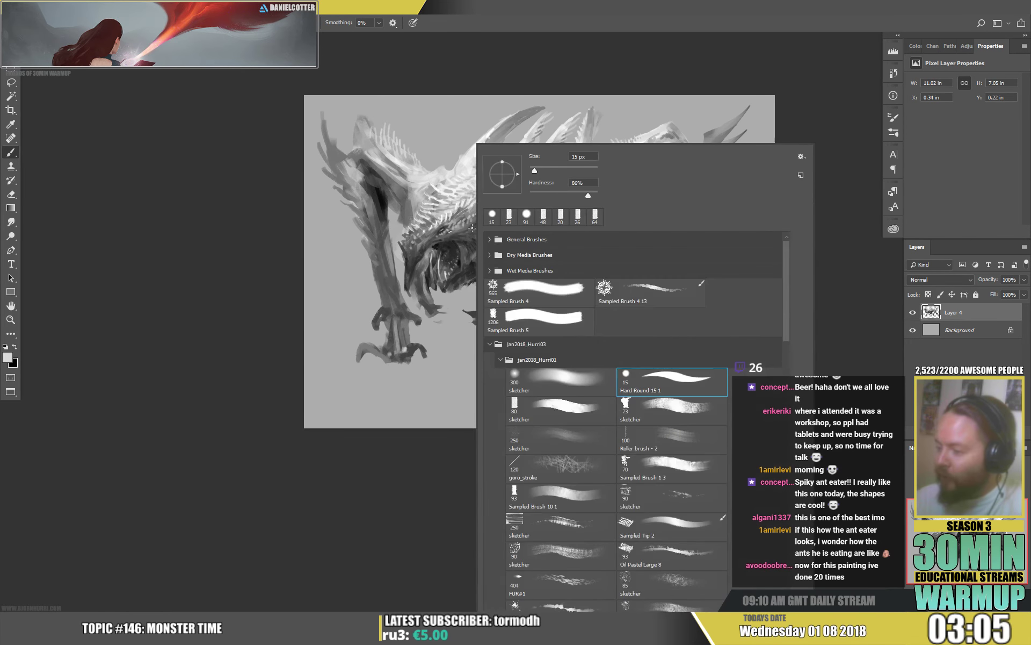
left_click(561, 410)
left_click(449, 231)
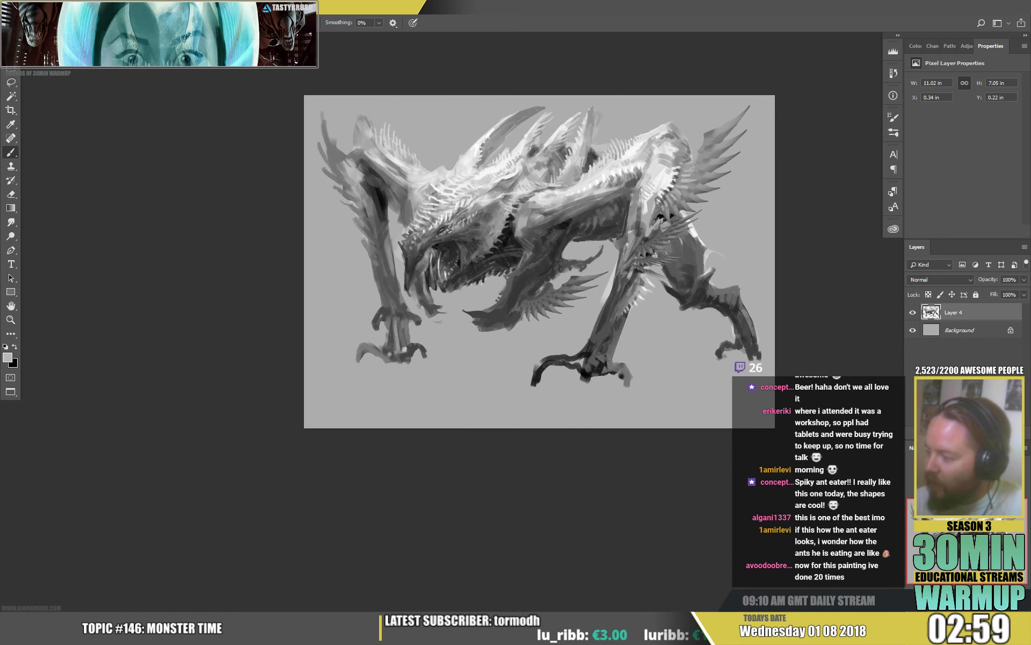
left_click(440, 246, "alt")
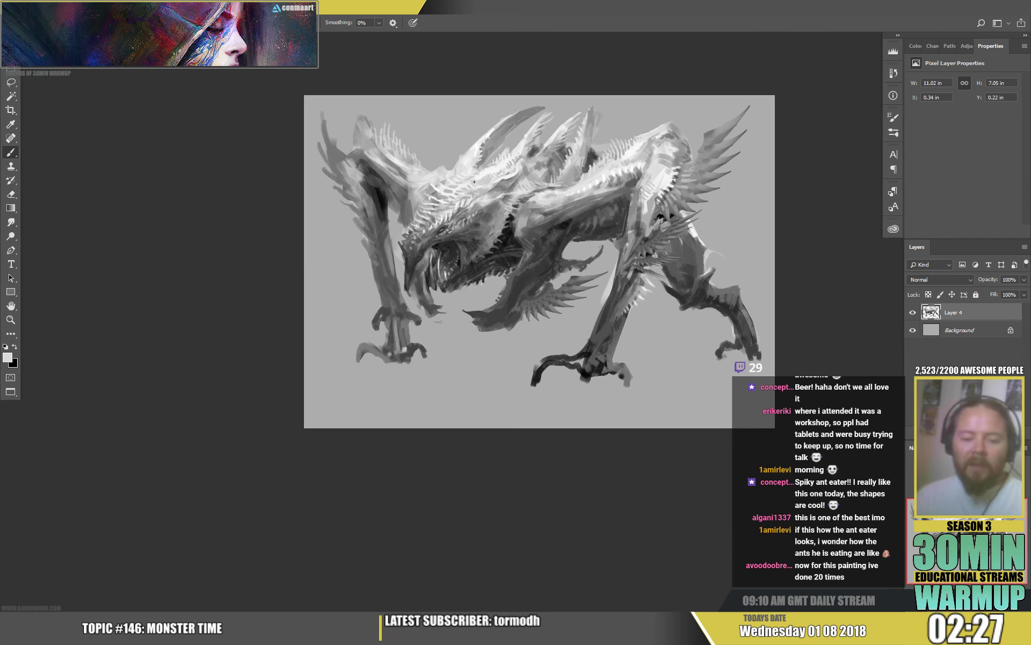
Step: Sharpen the small spikes along the underside of the lower jaw with sampled dark grey and background grey
left_click_drag(484, 449, 425, 437)
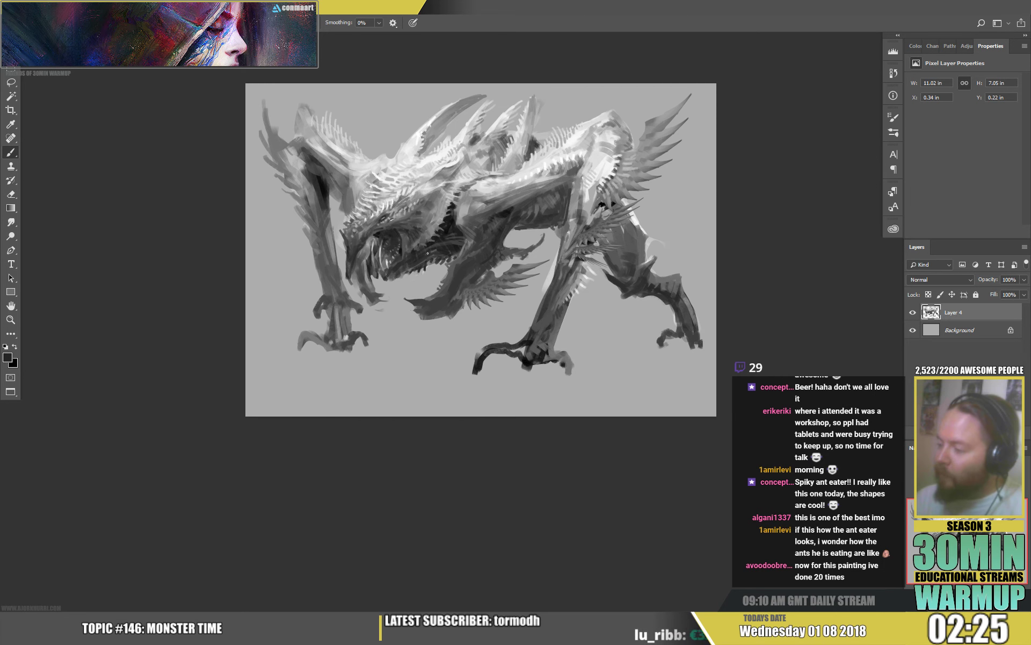
left_click(431, 268, "alt")
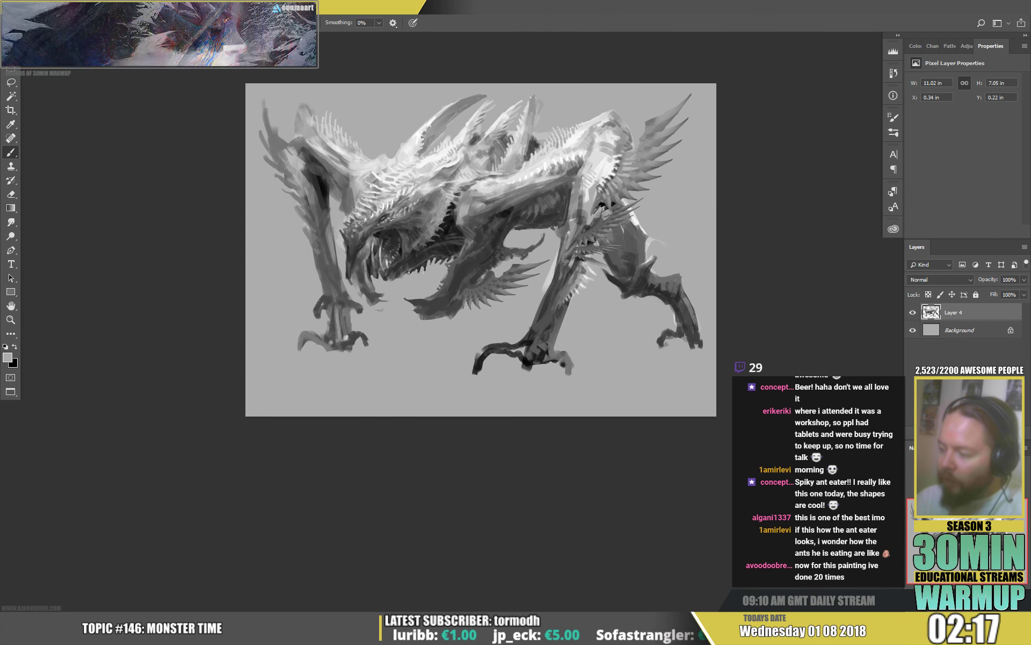
left_click(404, 274, "alt")
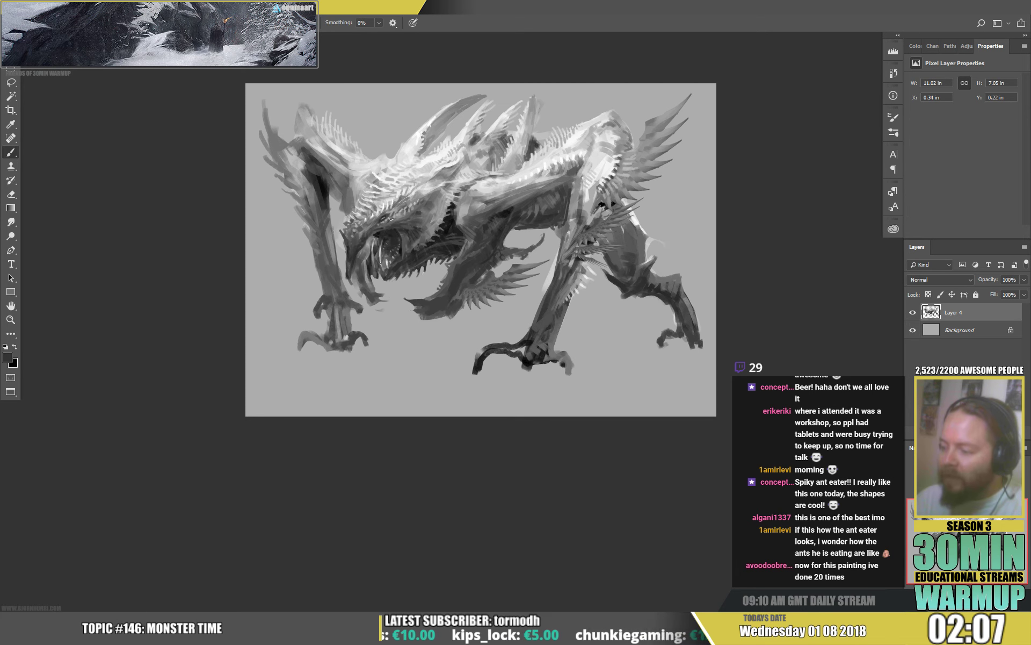
Step: Refine the front fangs and the gaps between them with sampled light and dark greys
left_click(381, 262, "alt")
left_click(380, 268, "alt")
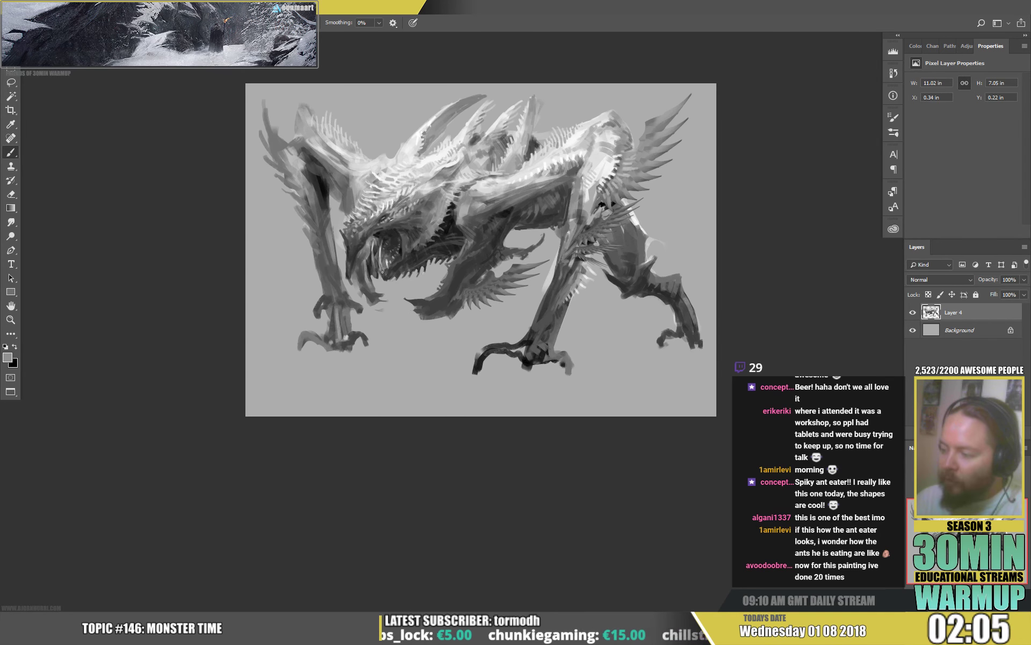
left_click(383, 276, "alt")
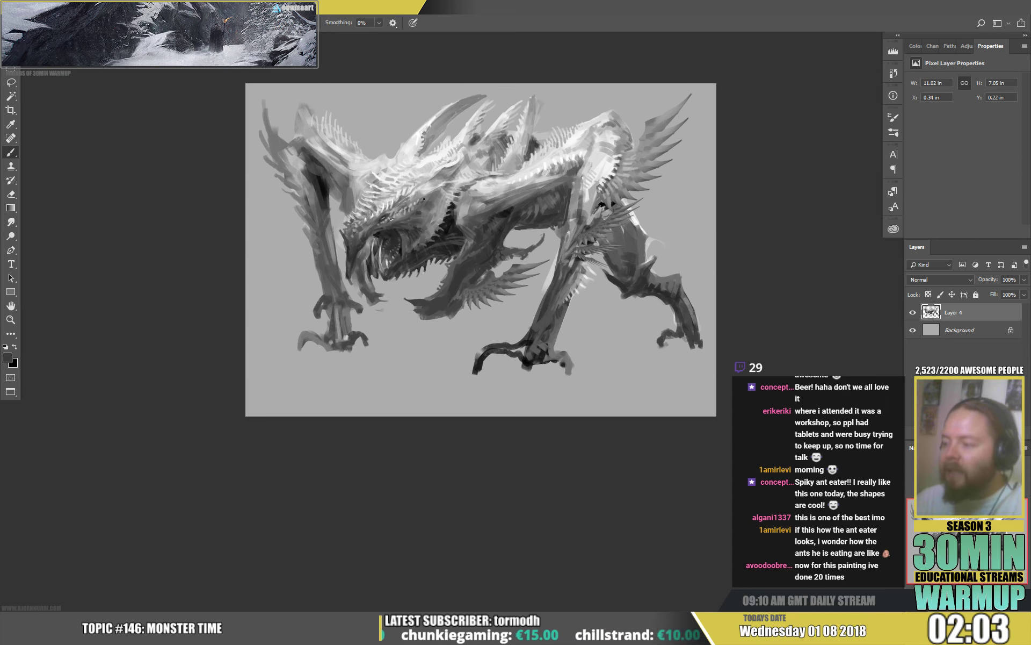
left_click(369, 263, "alt")
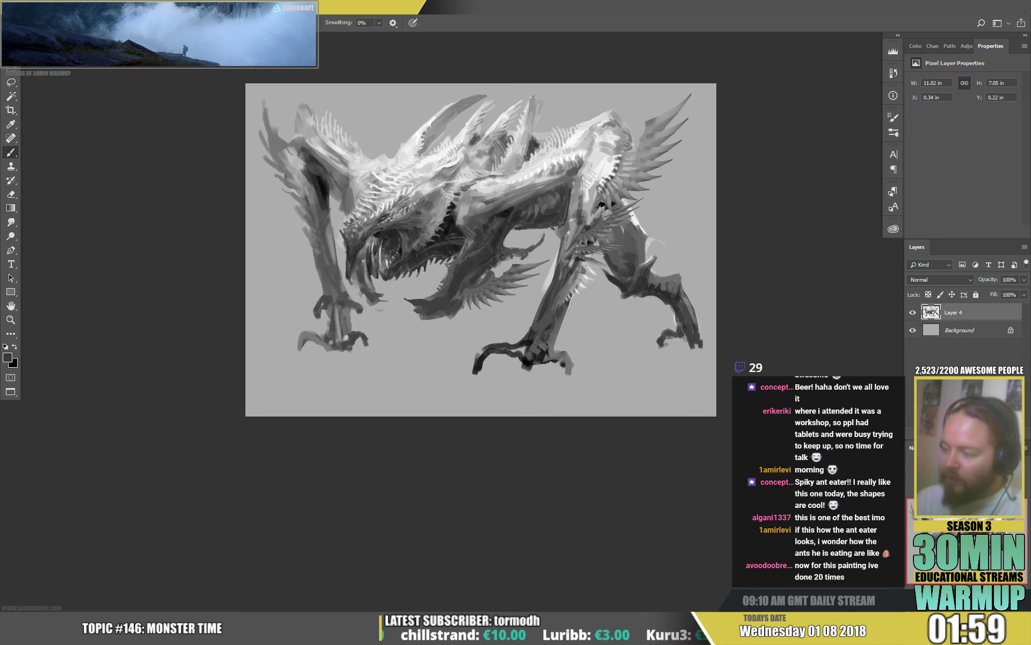
left_click(363, 256, "alt")
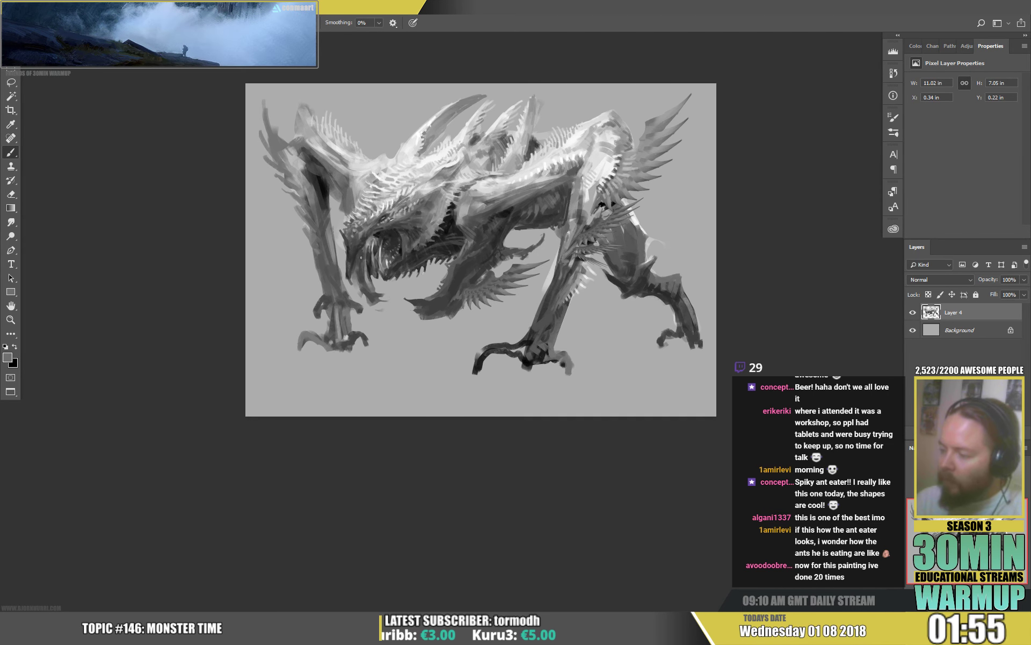
left_click(362, 264, "alt")
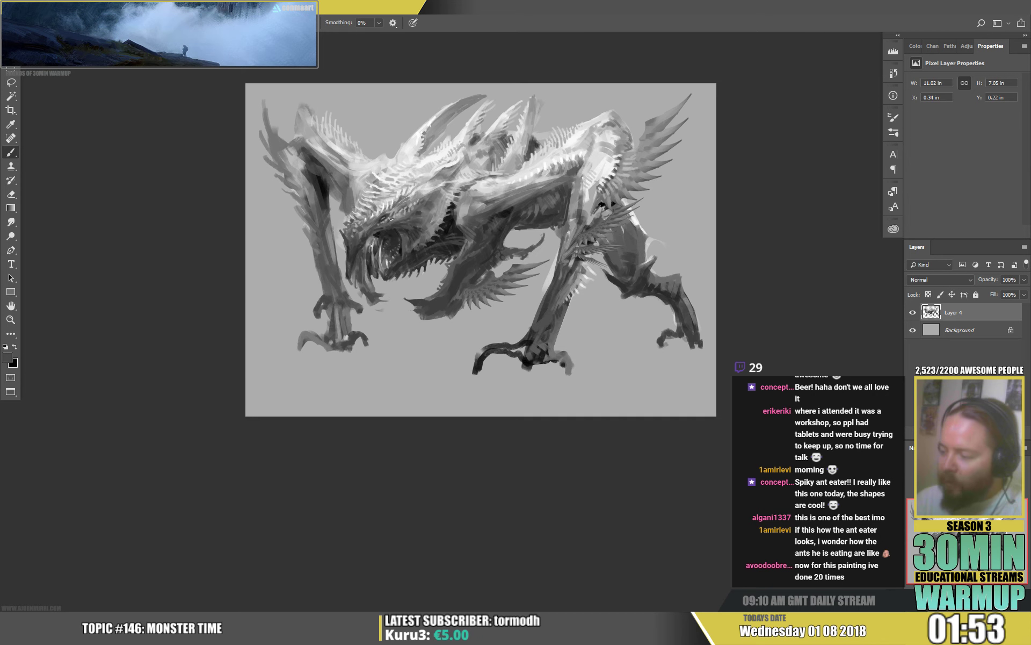
Step: Clean up the edges between the monster's head and far foreleg, and refine the spikes behind the head with sampled greys
key("e")
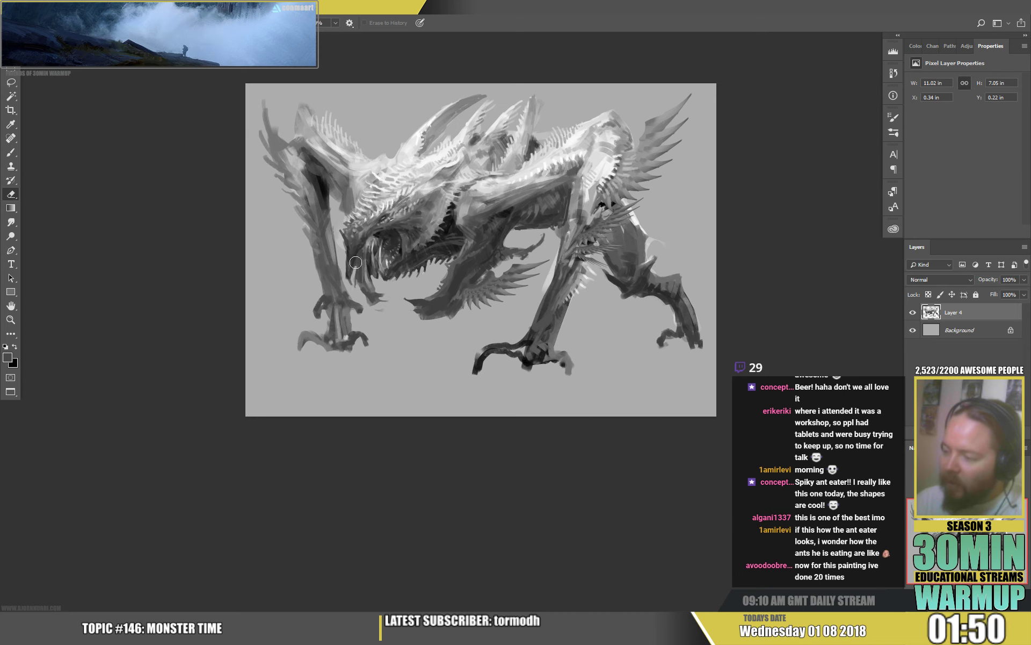
key("b")
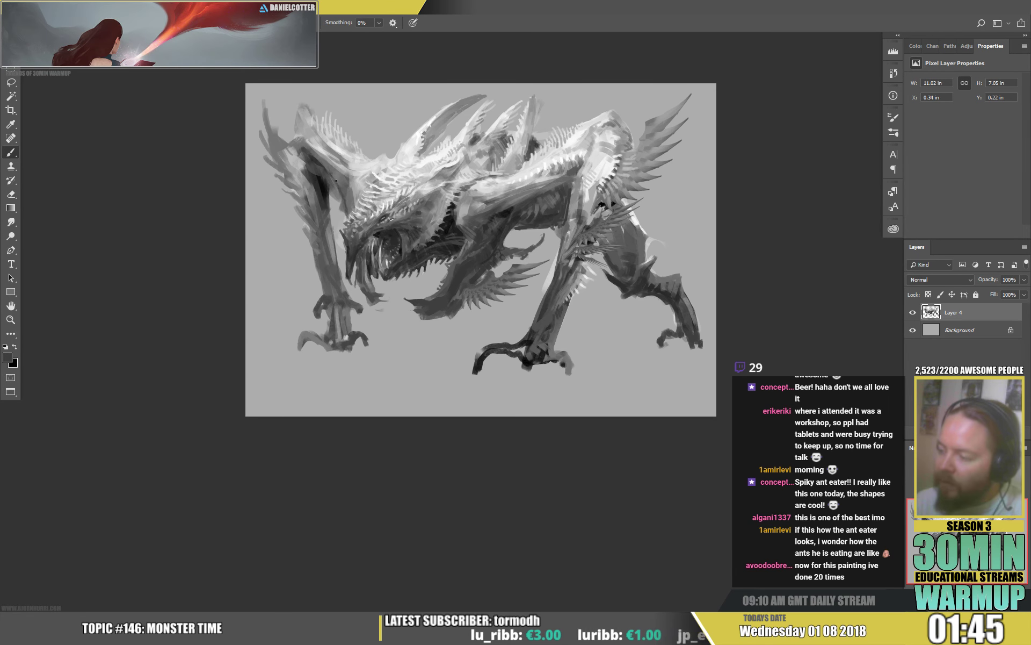
key("e")
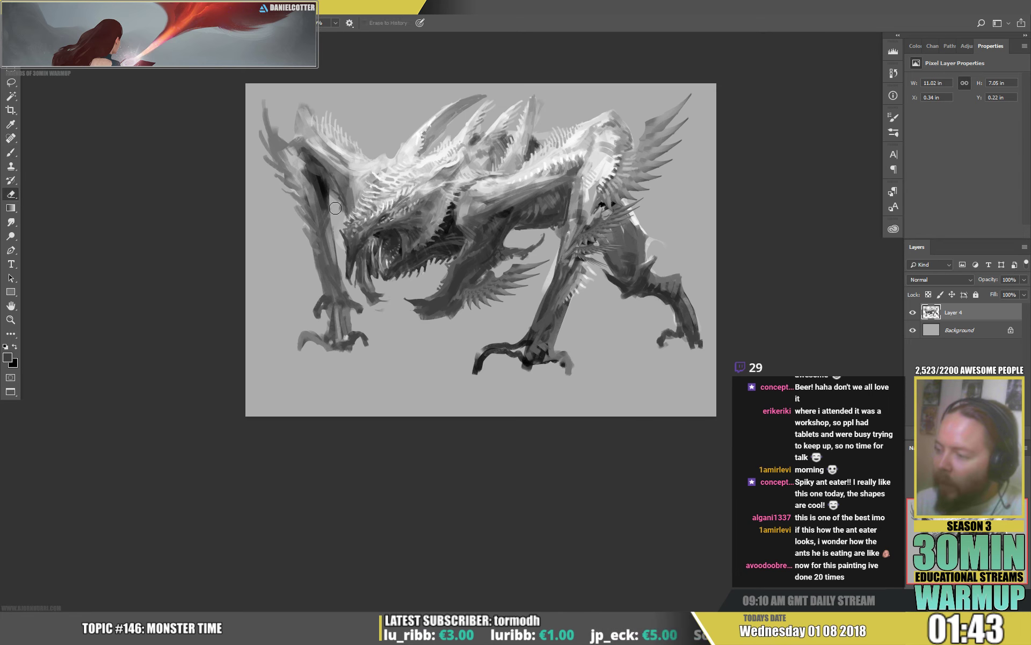
key("b")
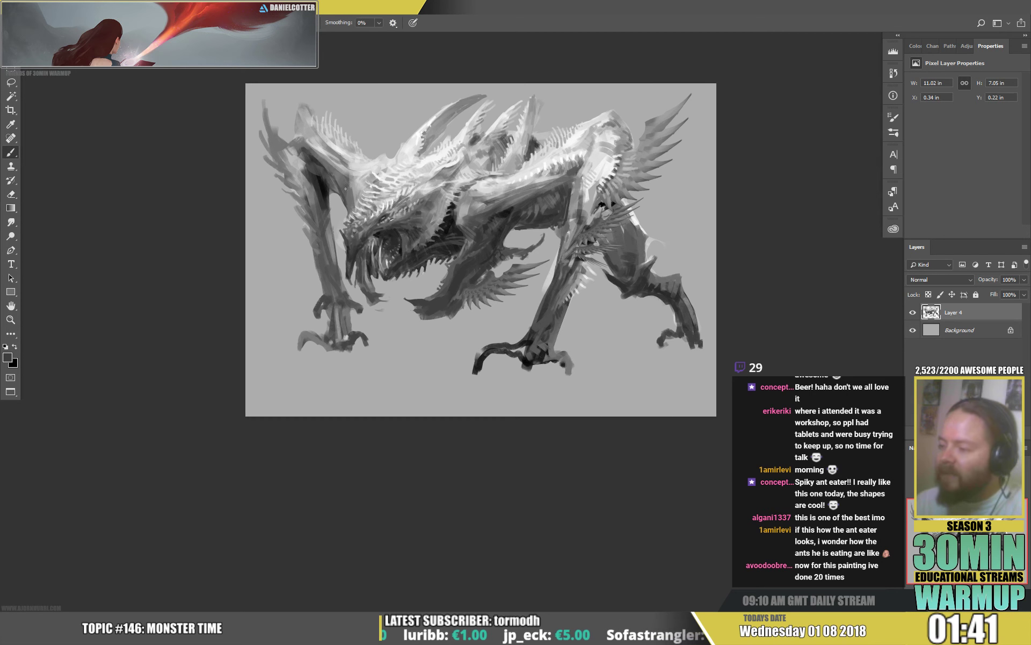
left_click(350, 188, "alt")
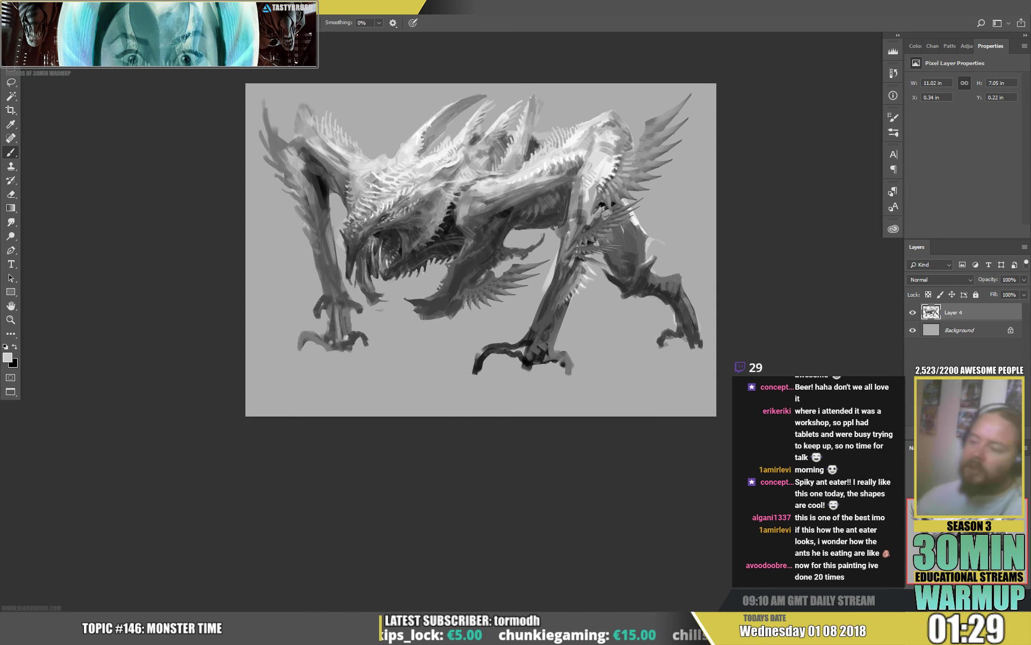
left_click(347, 165, "alt")
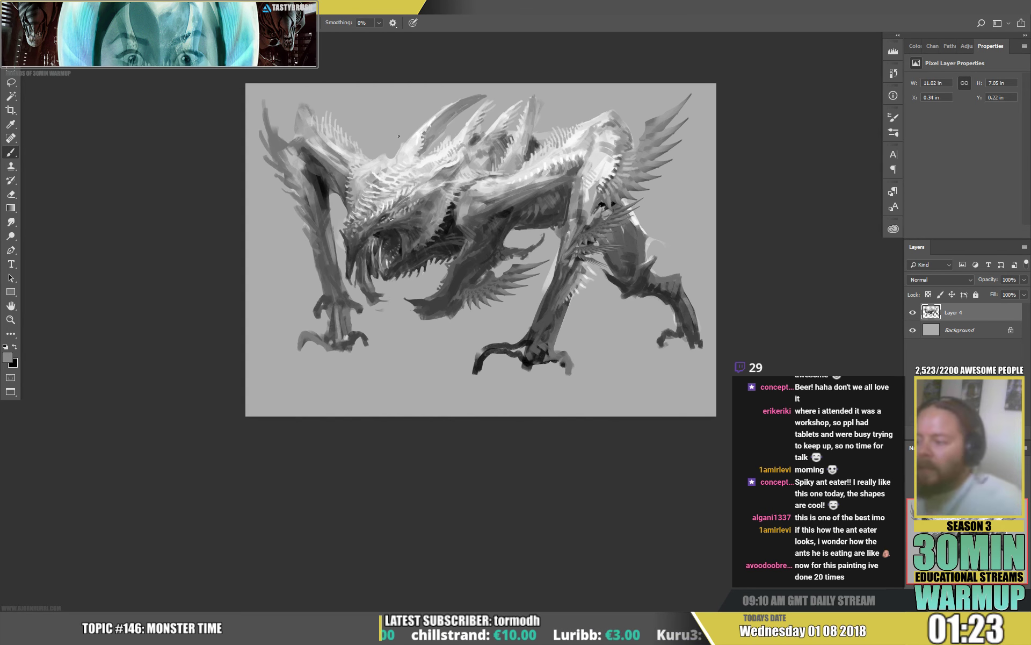
Step: Paint the small cheek spikes beside the dark neck gap with white, then refine them with sampled light and dark greys
key("d")
key("x")
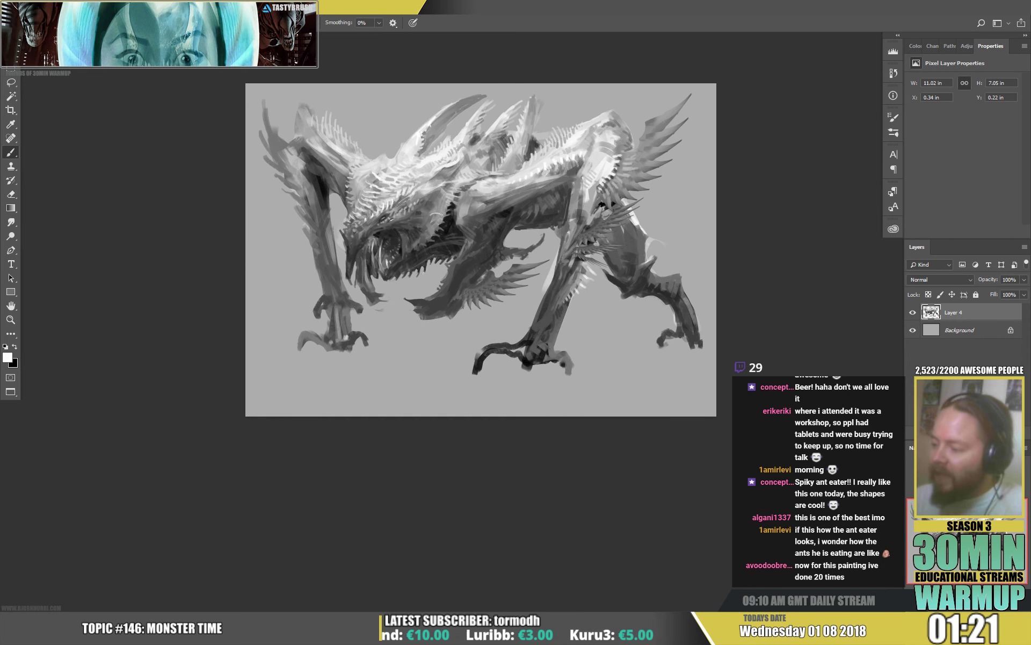
left_click_drag(430, 214, 444, 214)
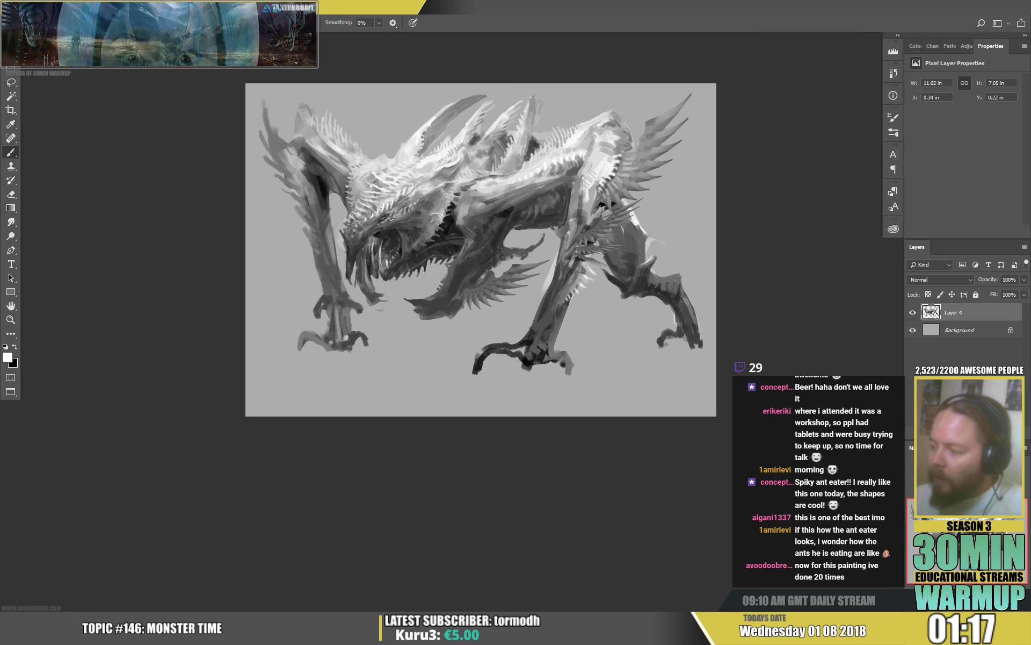
left_click(430, 215, "alt")
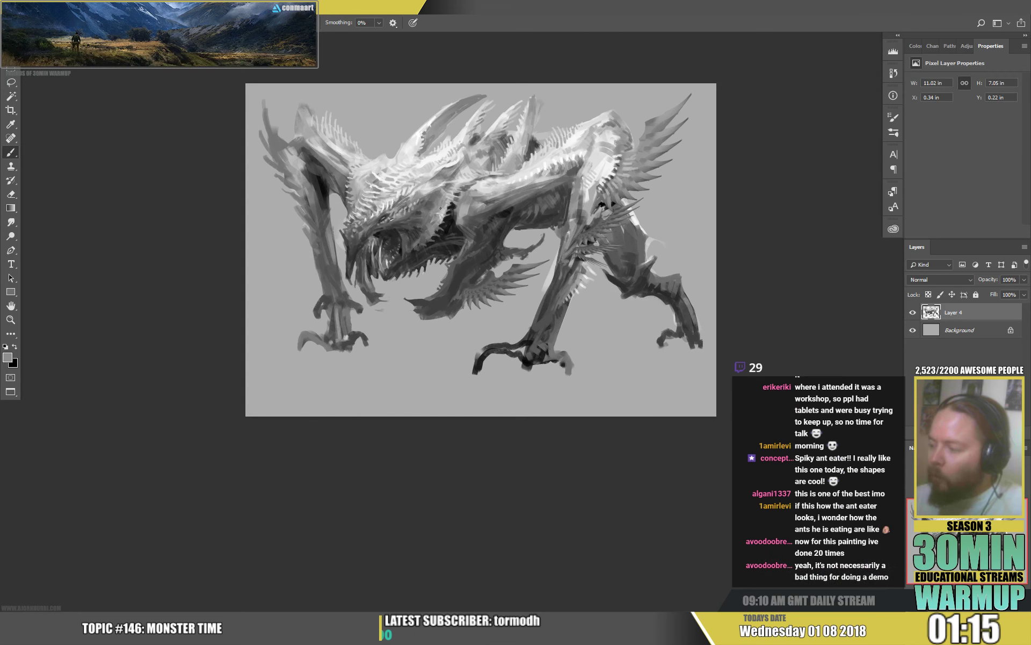
left_click(437, 215, "alt")
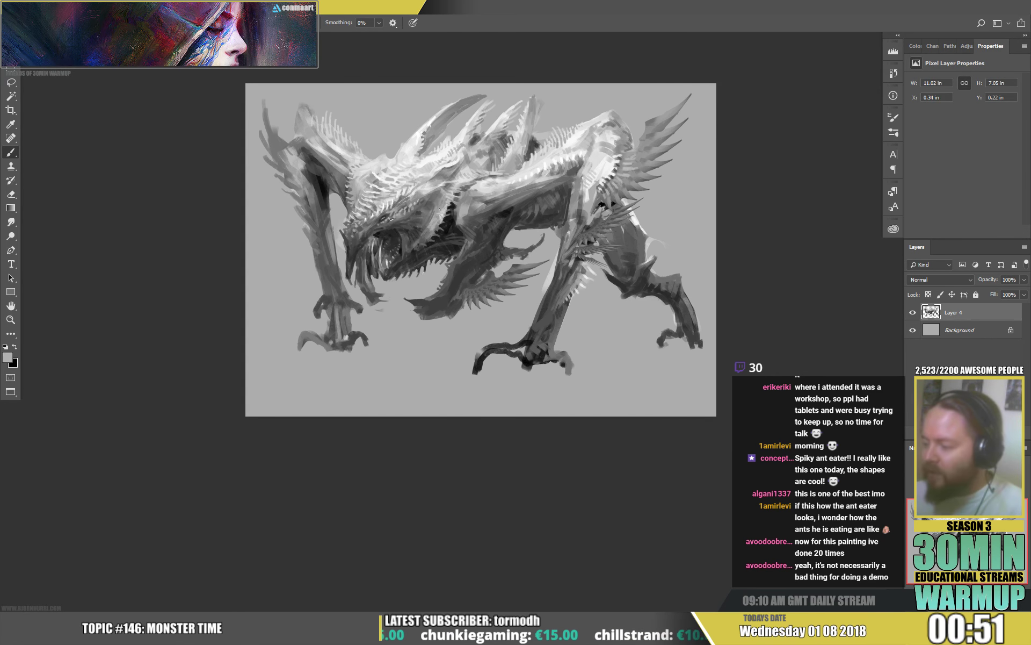
left_click(449, 239, "alt")
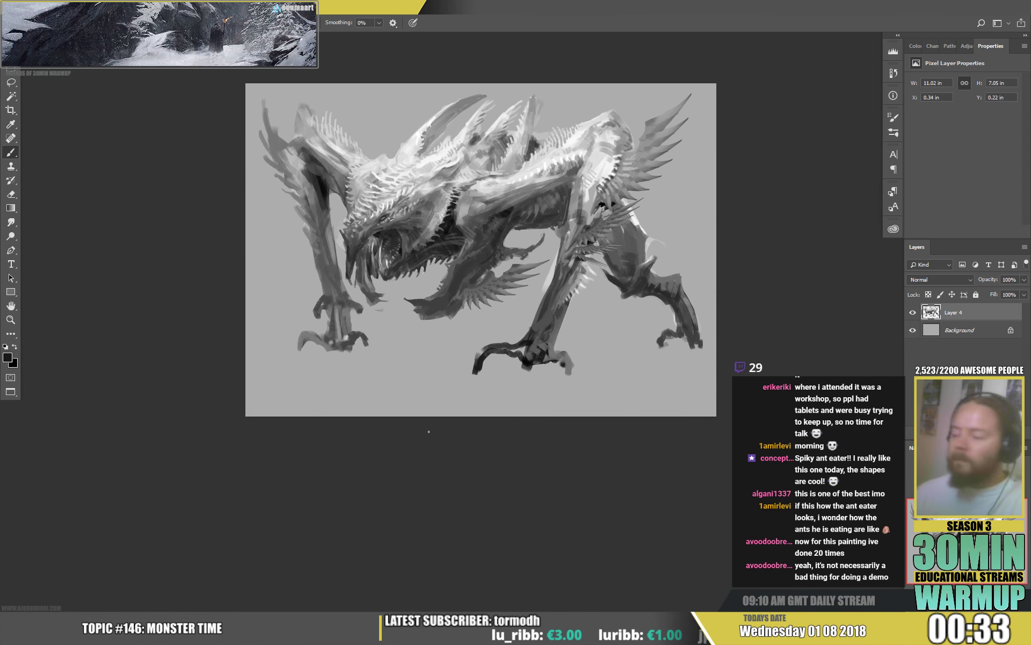
Step: Sharpen the rear back spines with sampled greys and erase the rough edge beside the rearmost spine's tip
left_click_drag(555, 200, 559, 221)
key("d")
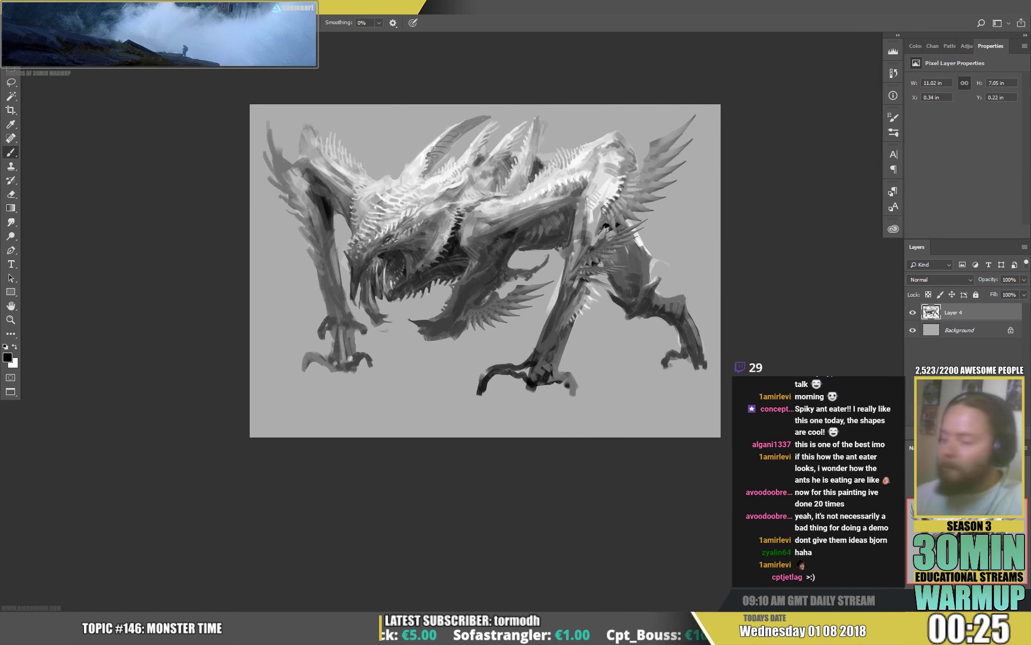
left_click(503, 195, "alt")
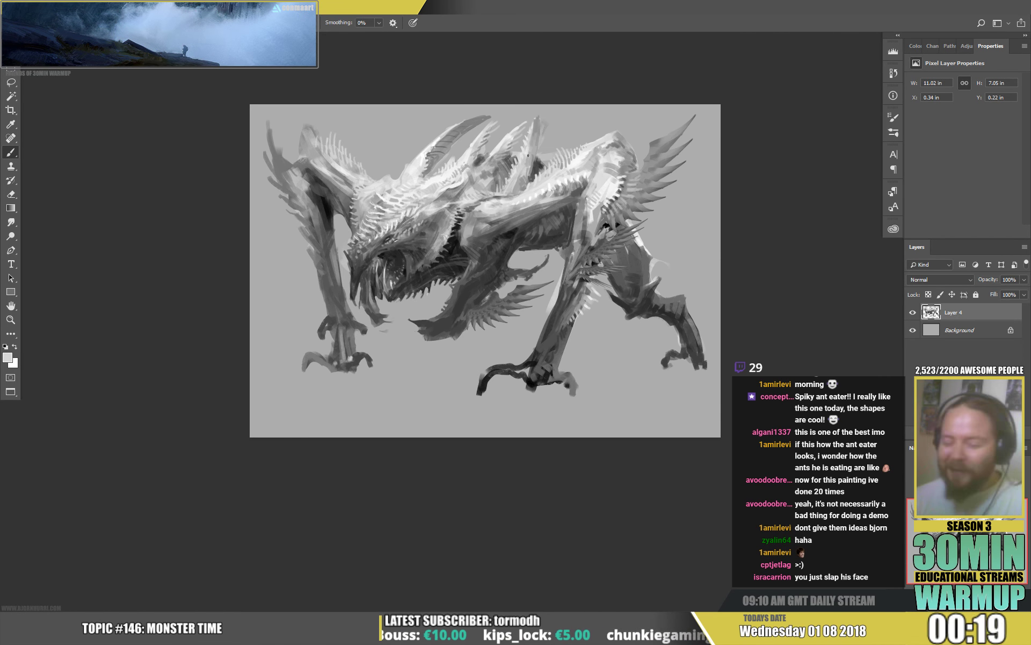
left_click(523, 180, "alt")
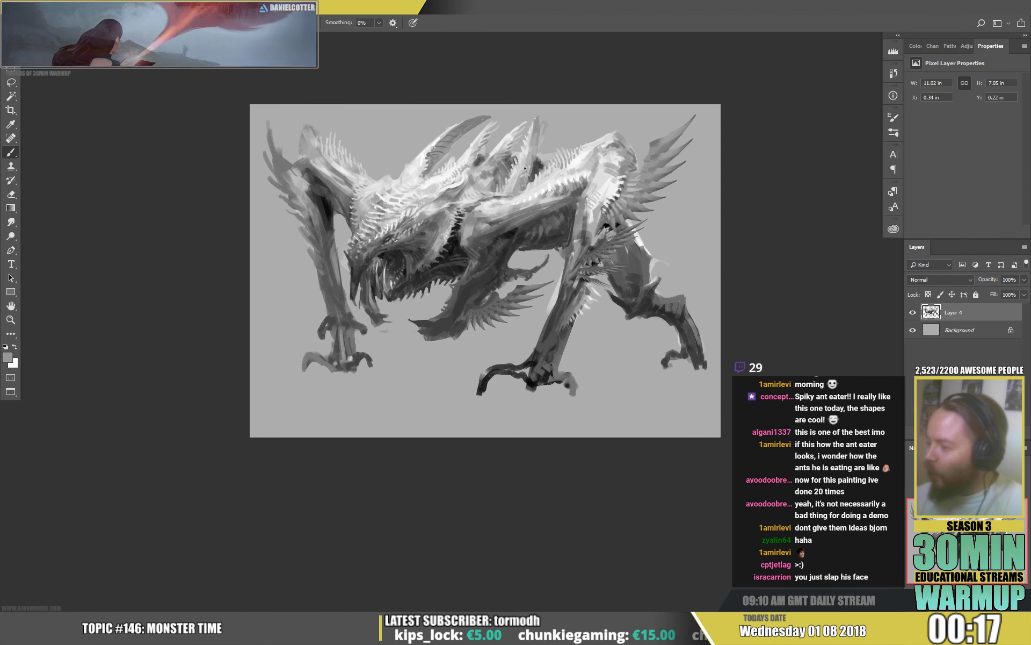
left_click(533, 154, "alt")
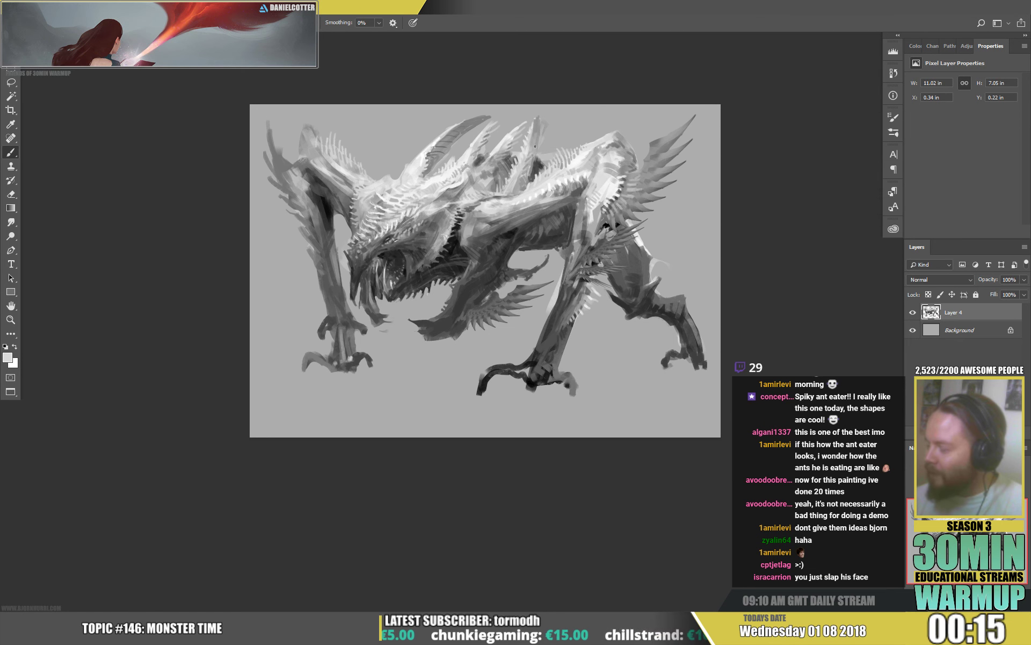
key("e")
left_click_drag(544, 115, 546, 129)
key("b")
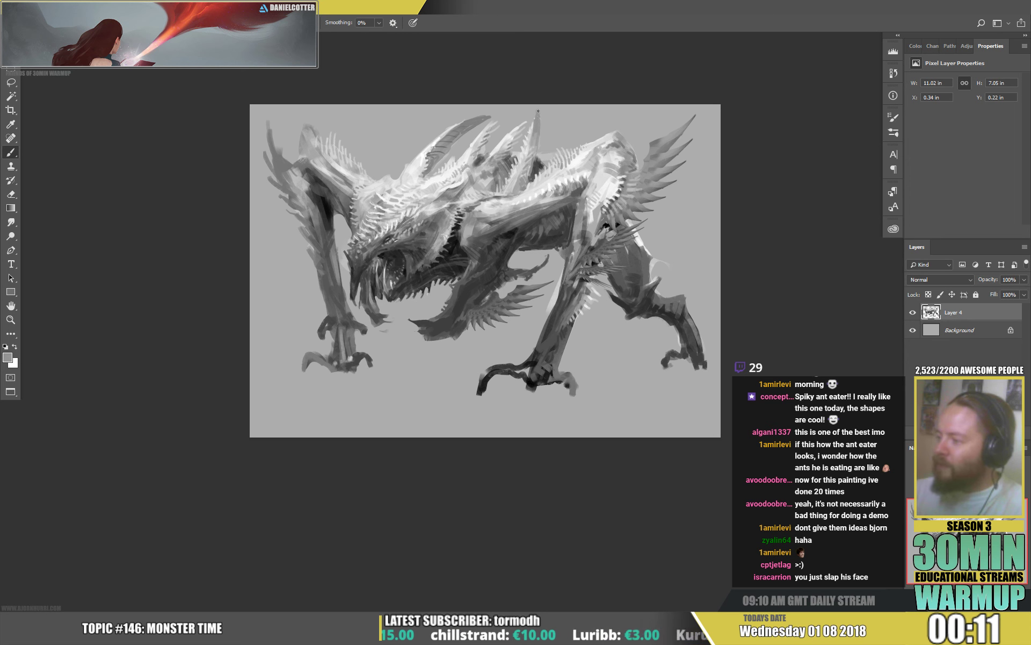
Step: Lengthen and taper the tips of the tall back spines with sampled light and mid greys
left_click(457, 122, "alt")
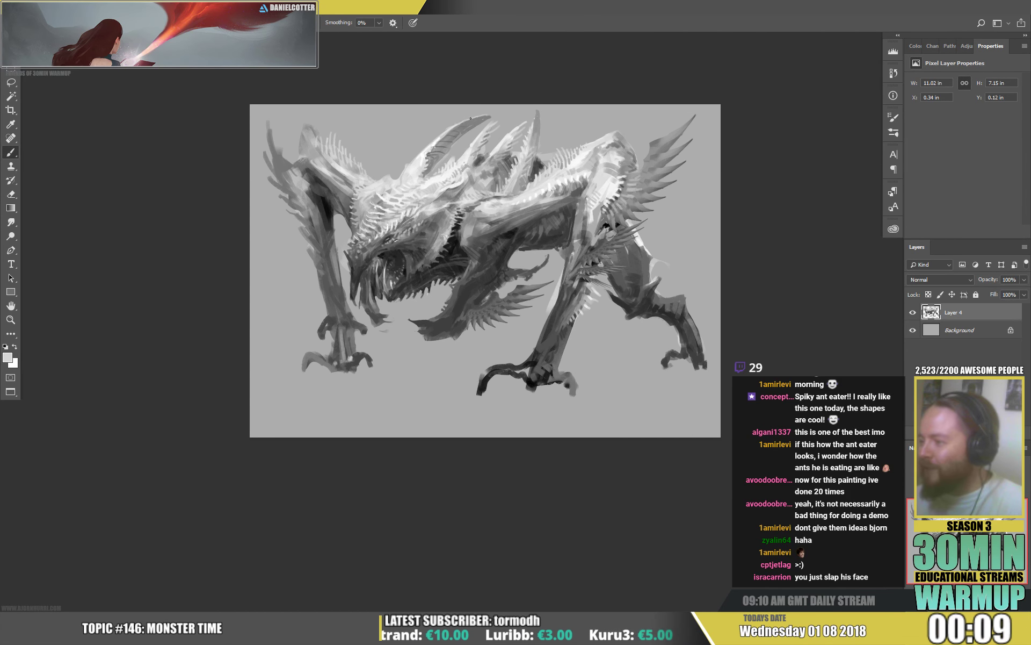
left_click(491, 113, "alt")
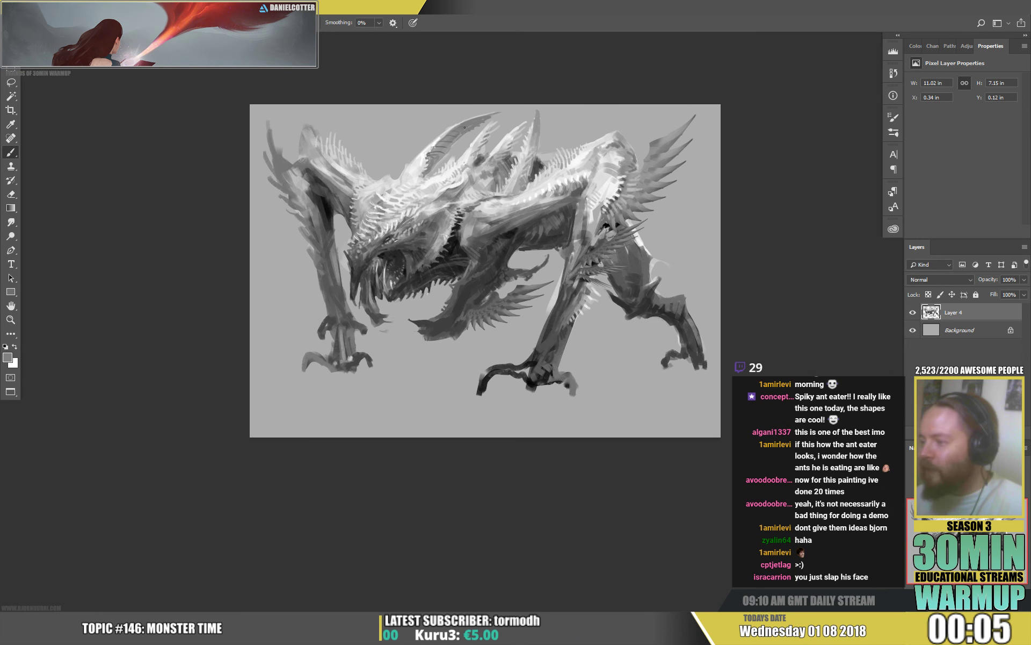
left_click(538, 109)
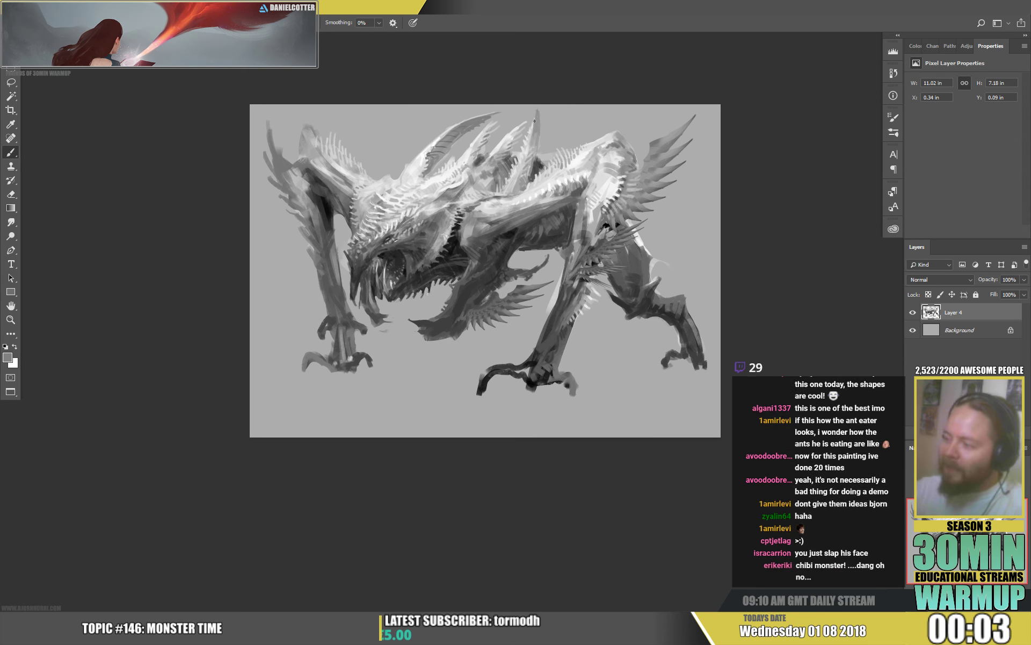
left_click_drag(580, 187, 555, 225)
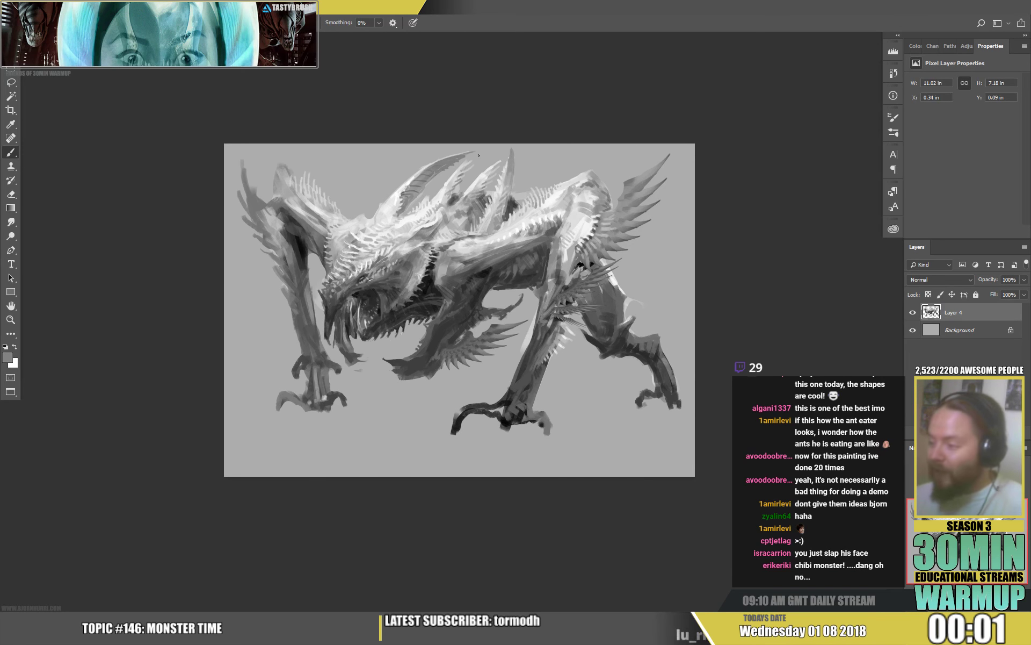
left_click(450, 205, "alt")
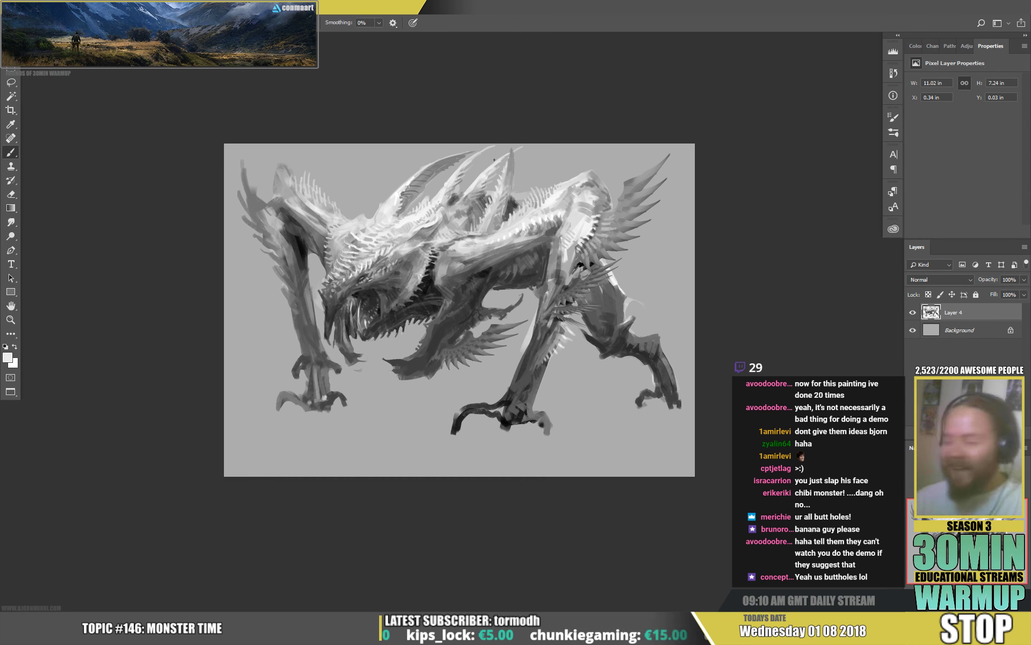
left_click(551, 200, "alt")
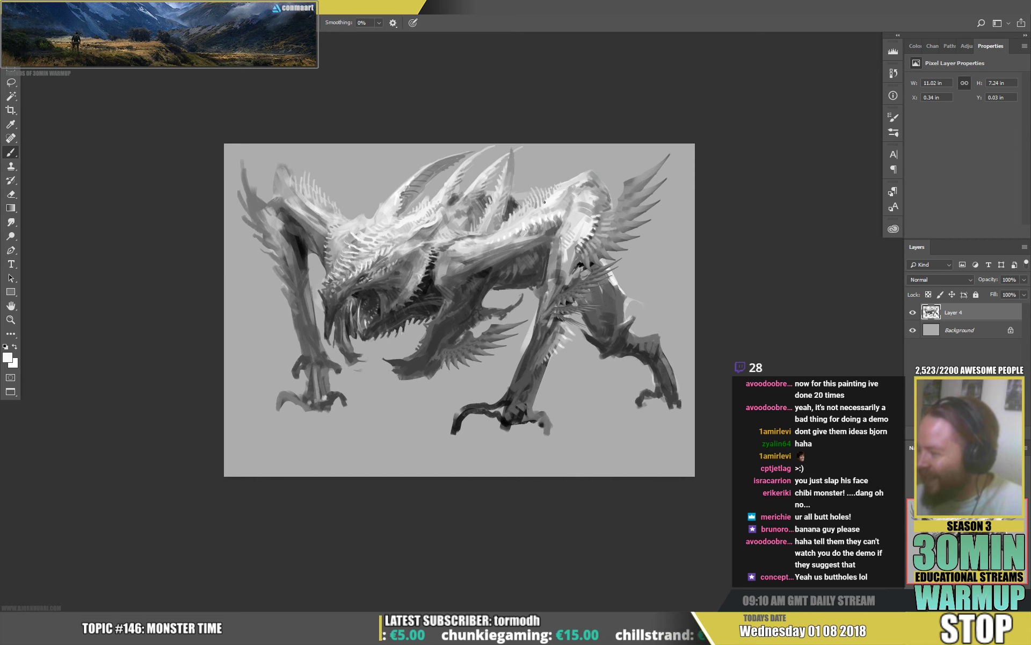
Step: Refine the shoulder ridge of the near foreleg with sampled light greys and add small dark spikes to the hind knee
left_click(522, 226, "alt")
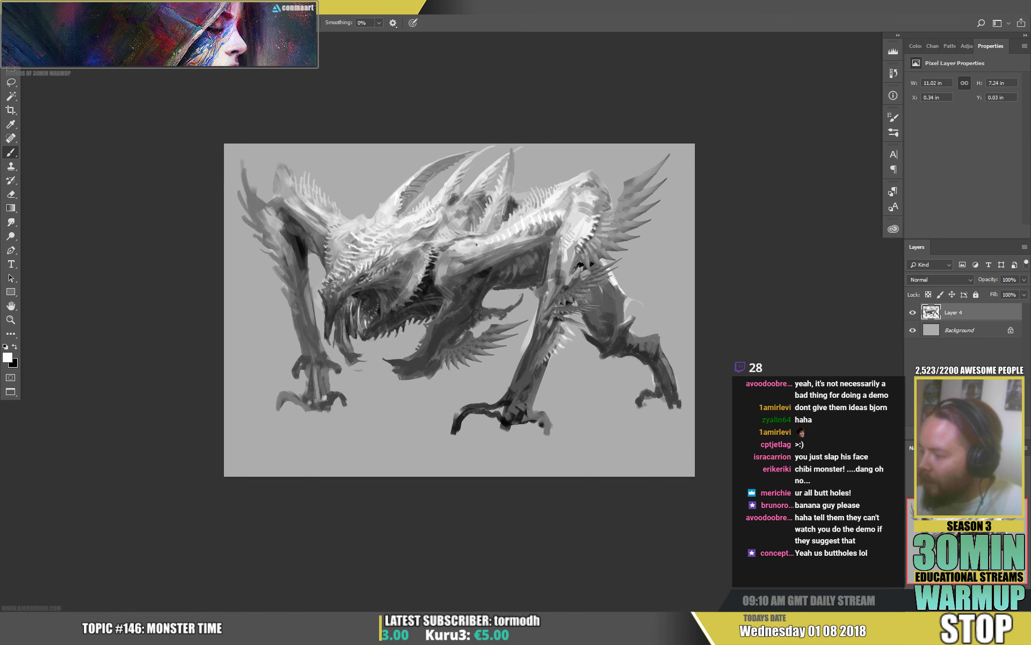
left_click(513, 242, "alt")
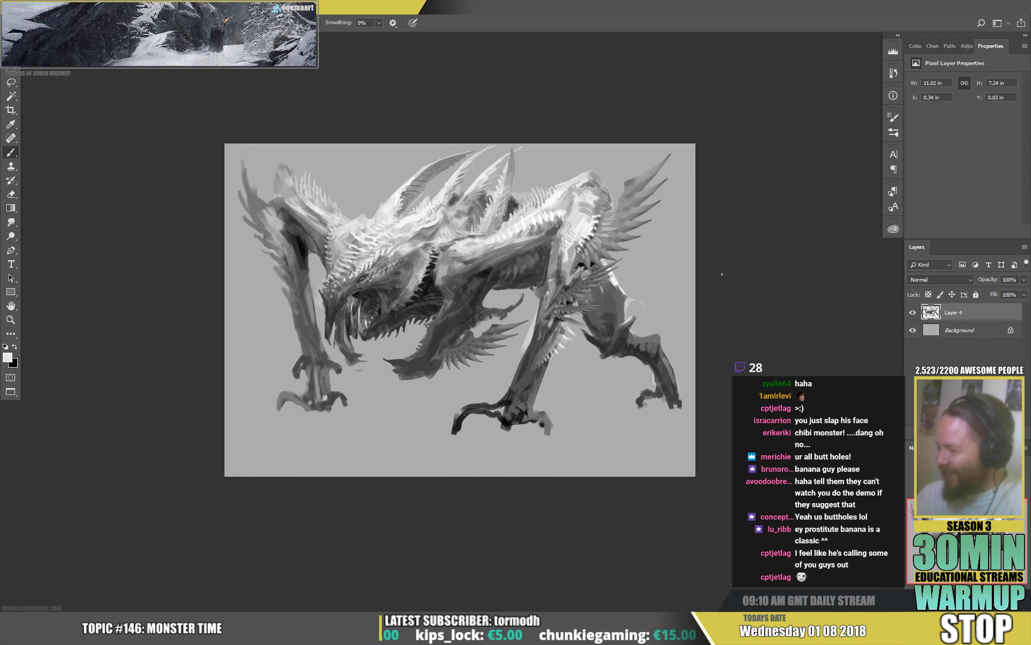
left_click_drag(629, 334, 637, 330)
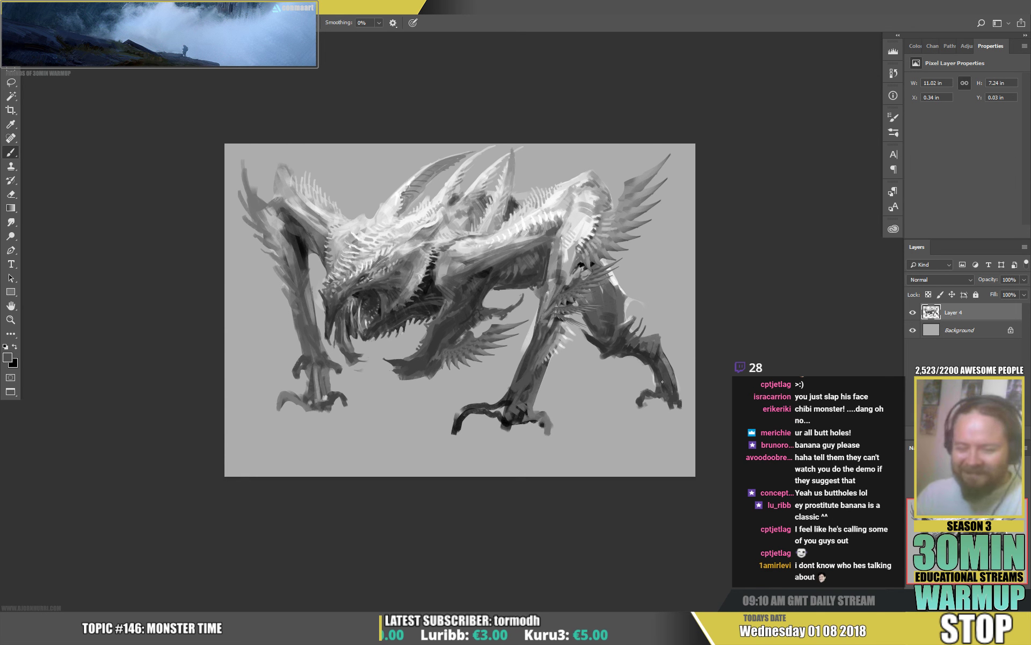
Step: Enlarge the brush slightly and paint white and sampled-grey highlights along the front claw of the near foreleg
key("d")
key("x")
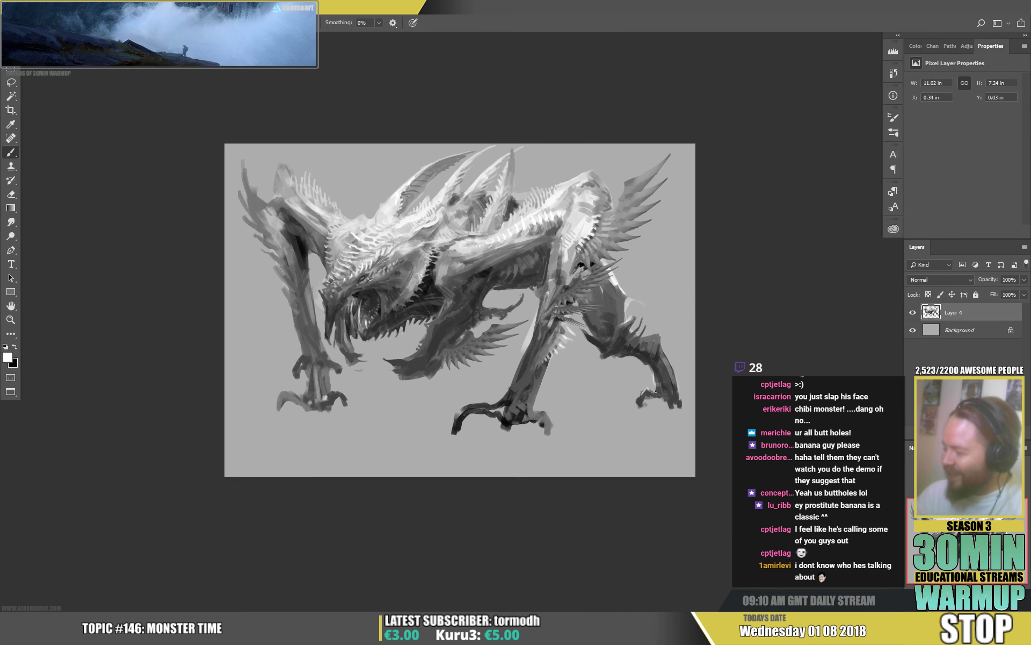
right_click(539, 322)
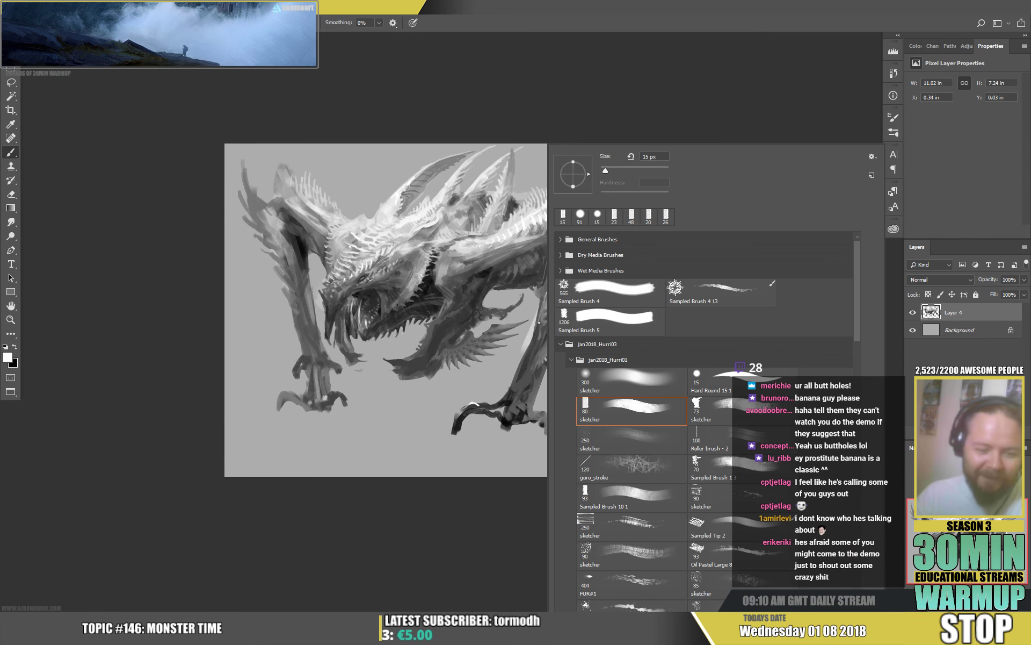
left_click_drag(606, 170, 613, 171)
key("Return")
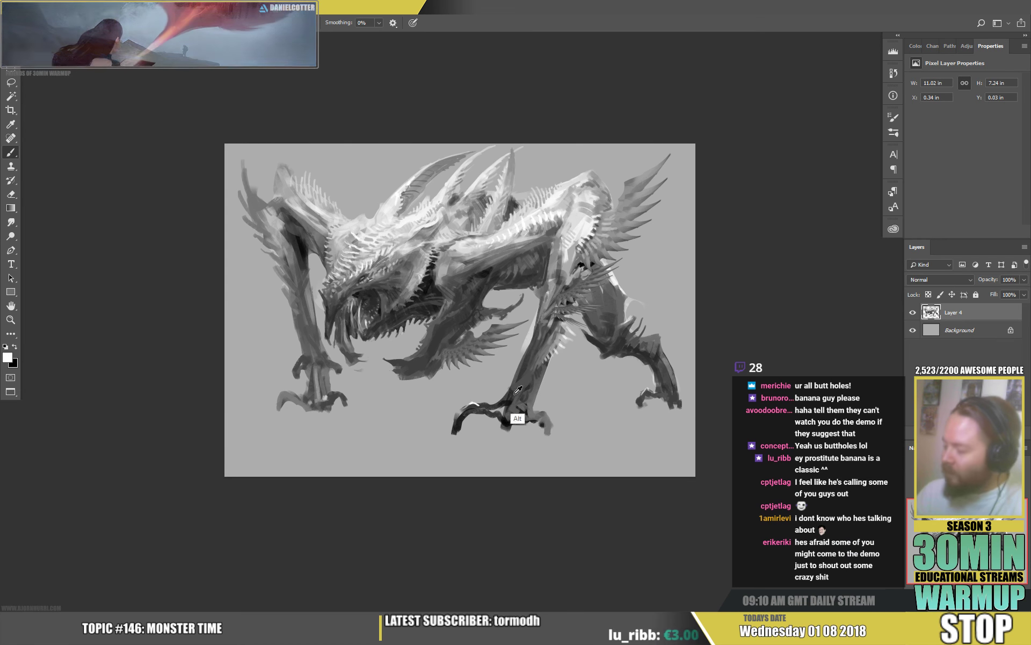
left_click(477, 404, "alt")
left_click(474, 403, "alt")
mouse_move(475, 405)
left_mouse_down()
mouse_move(501, 416)
mouse_move(508, 405)
mouse_move(499, 433)
left_mouse_up()
Step: Shape the middle toe and its downward claw on the near front foot with sampled greys
left_click(497, 407, "alt")
left_click(502, 416, "alt")
left_click(492, 406, "alt")
left_click(504, 419, "alt")
left_click_drag(507, 425, 503, 433)
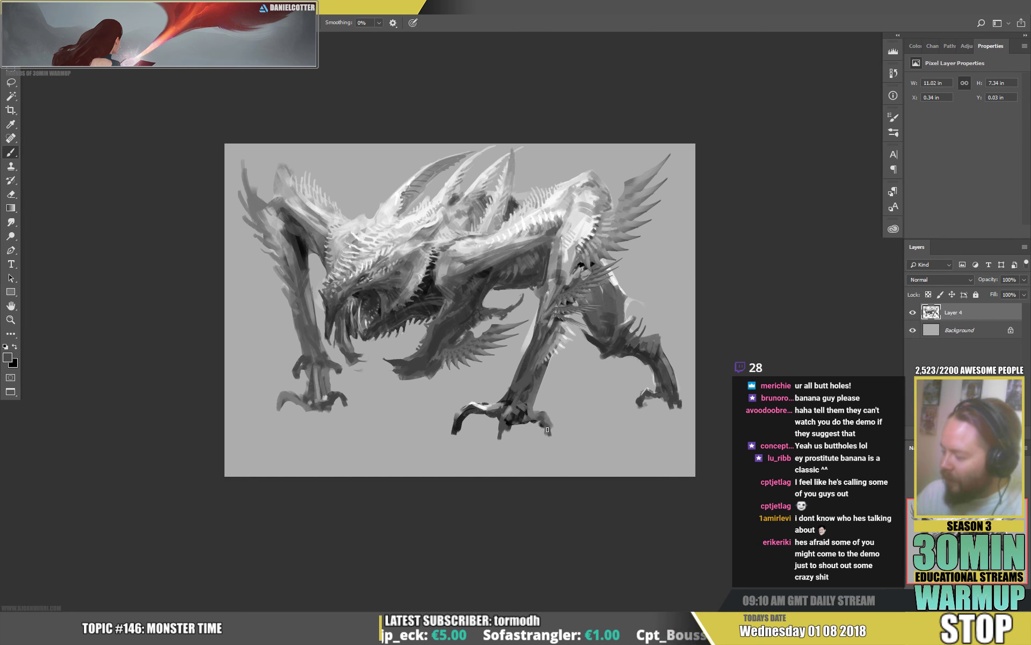
Step: Trim the rear claw of the near front foot with the Eraser and repaint it with a sampled dark grey
key("e")
left_click_drag(547, 434, 538, 421)
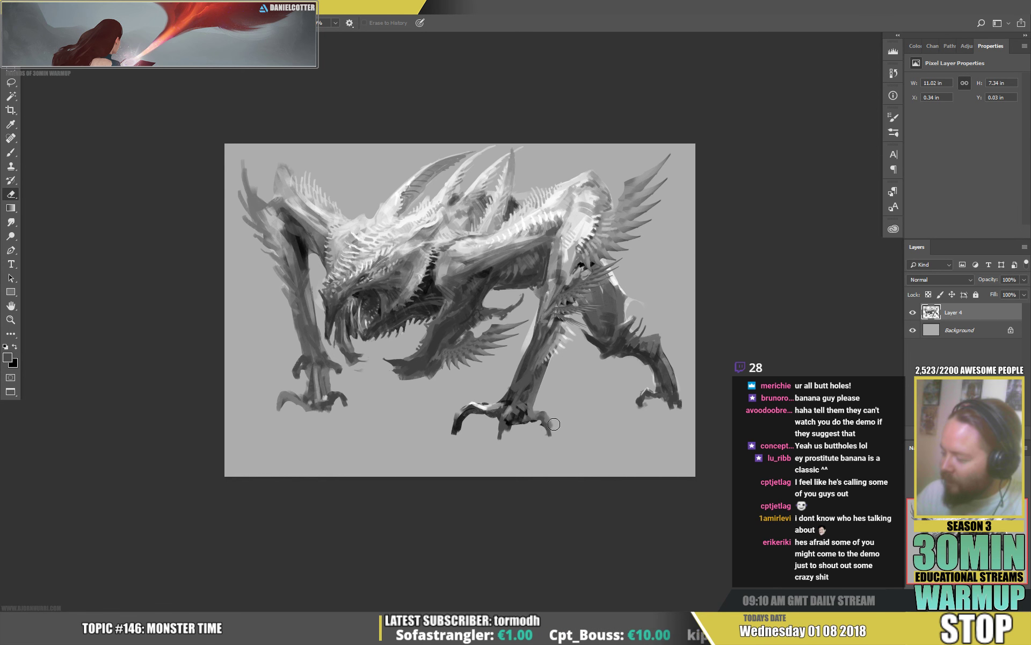
key("b")
left_click(545, 433, "alt")
left_click_drag(544, 408, 547, 419)
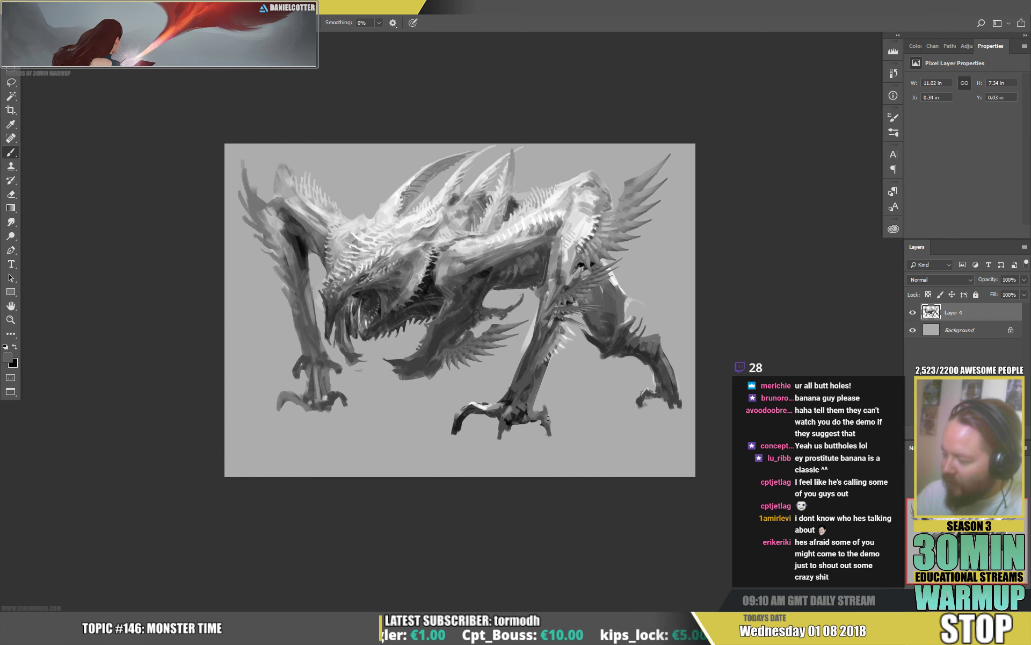
key("e")
key("b")
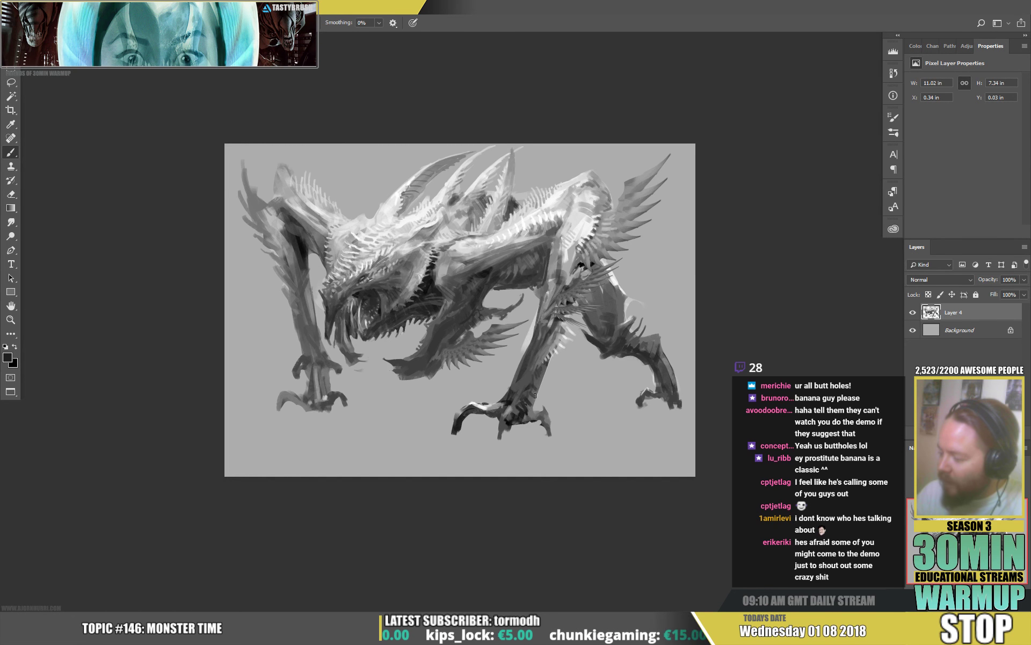
Step: Add small spikes down the back edge of the near foreleg's shin with sampled greys, trimming them with the Eraser
left_click(538, 391, "alt")
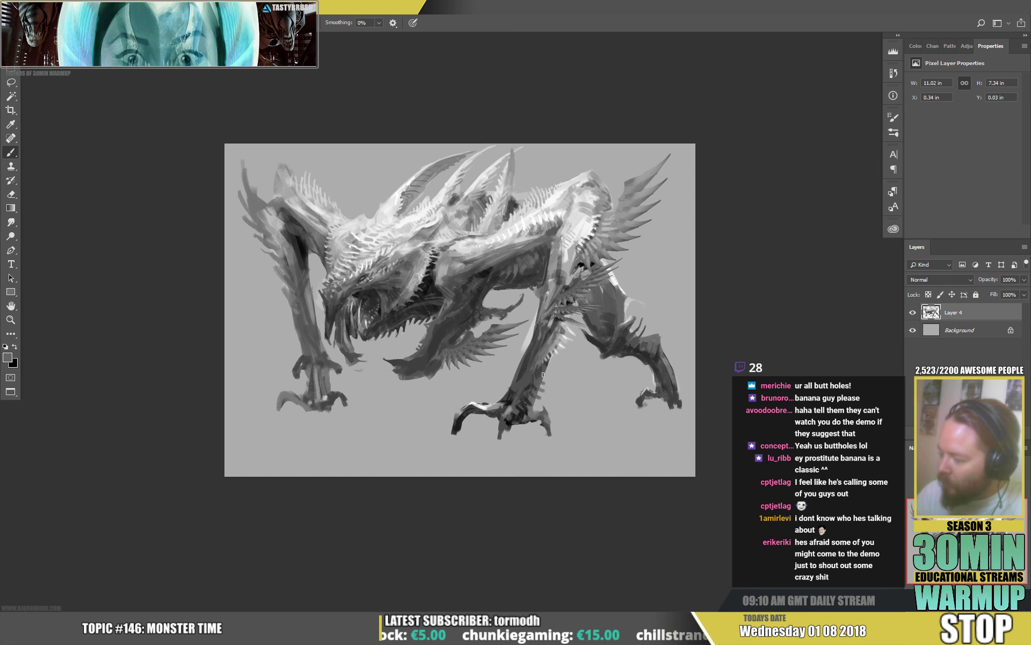
key("e")
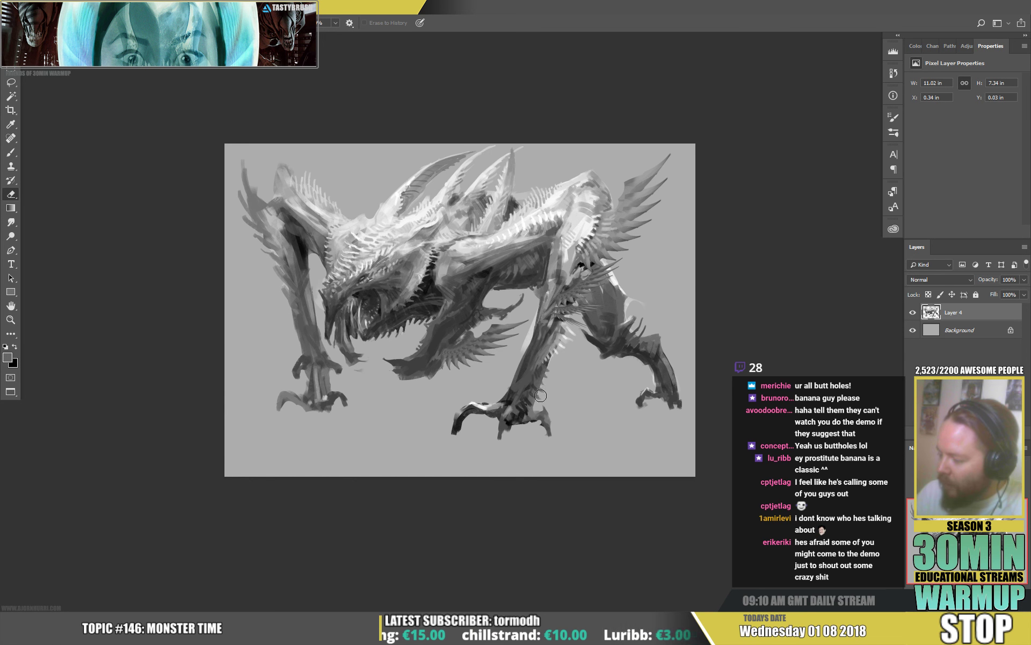
key("b")
key("e")
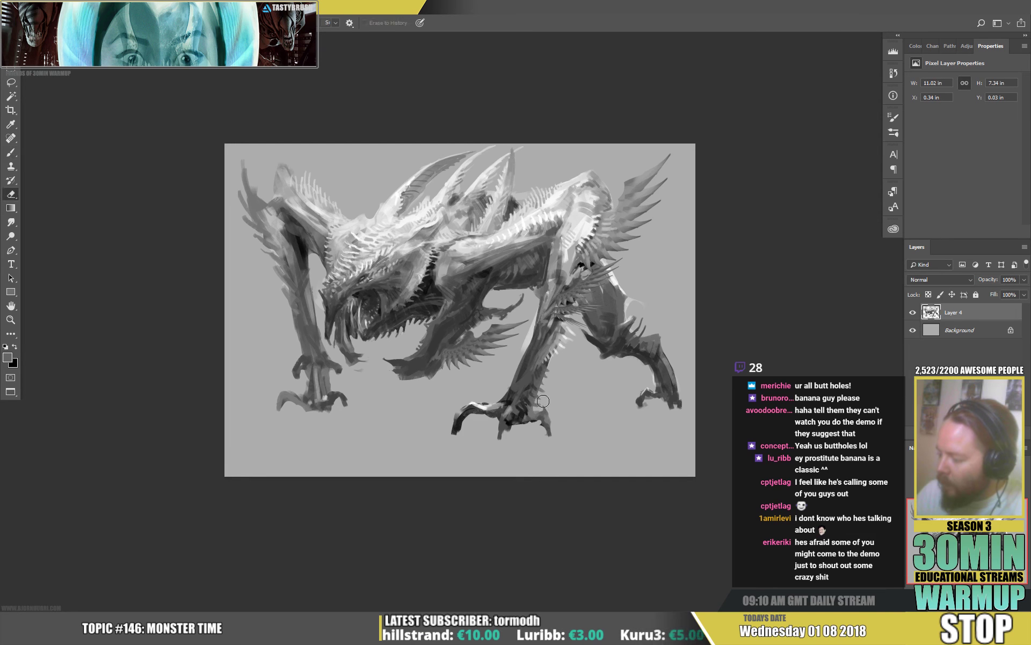
key("b")
left_click(532, 433, "alt")
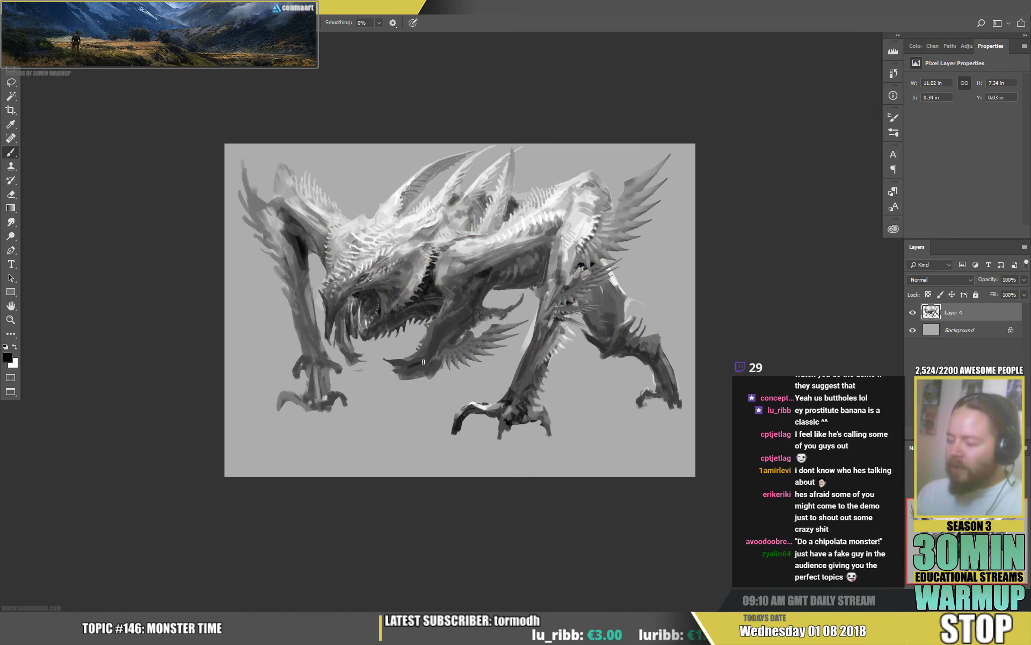
Step: Touch up the hanging middle limb, and paint a small dewclaw at the near foreleg's ankle with sampled greys
key("x")
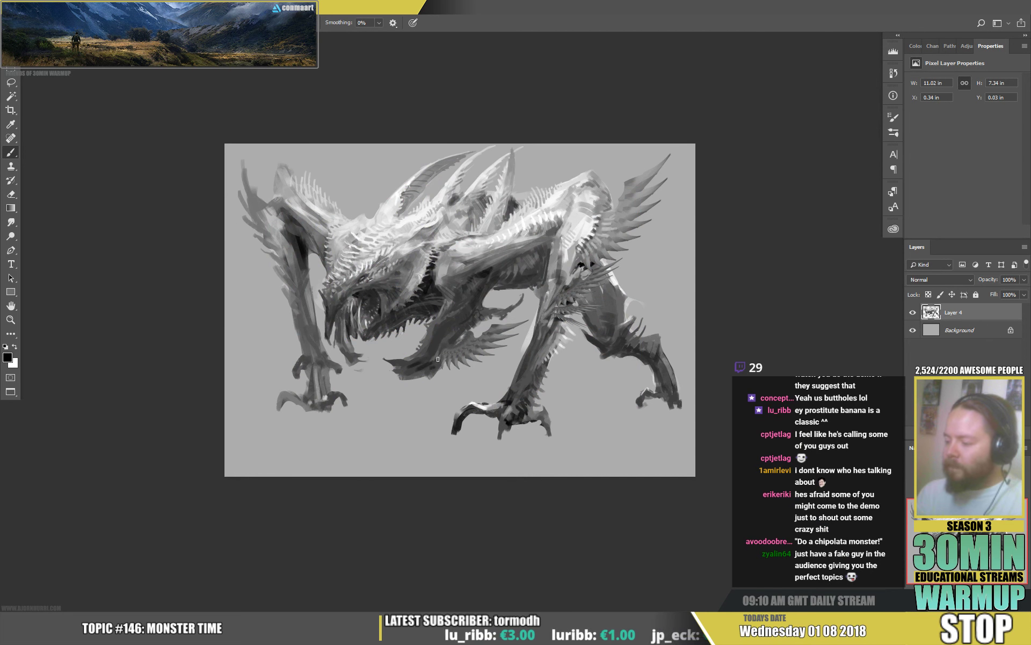
key("x")
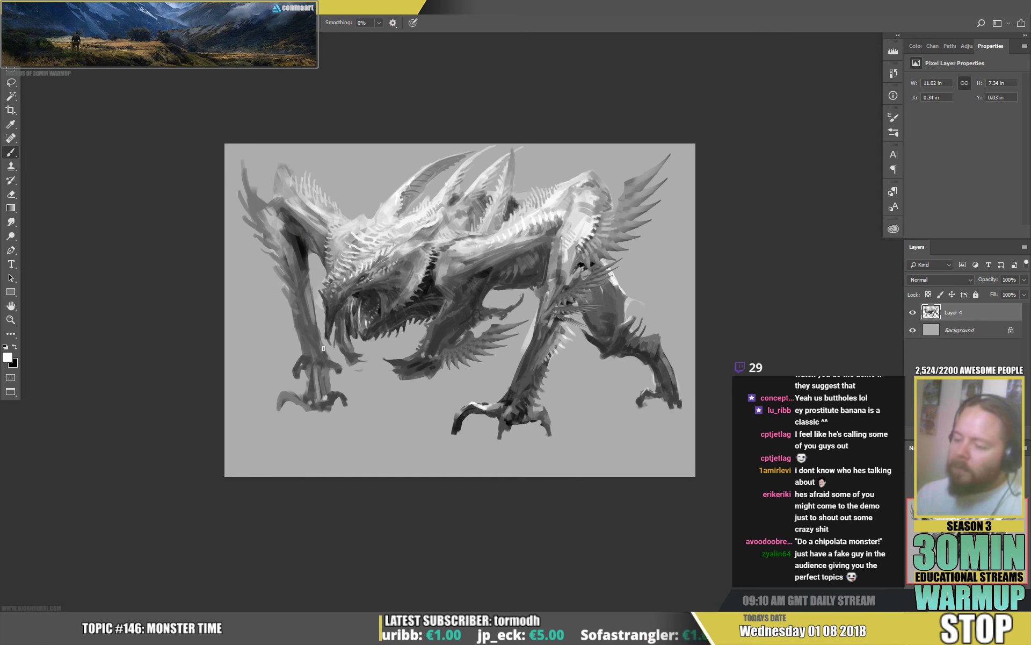
left_click(306, 359, "alt")
left_click(522, 381, "alt")
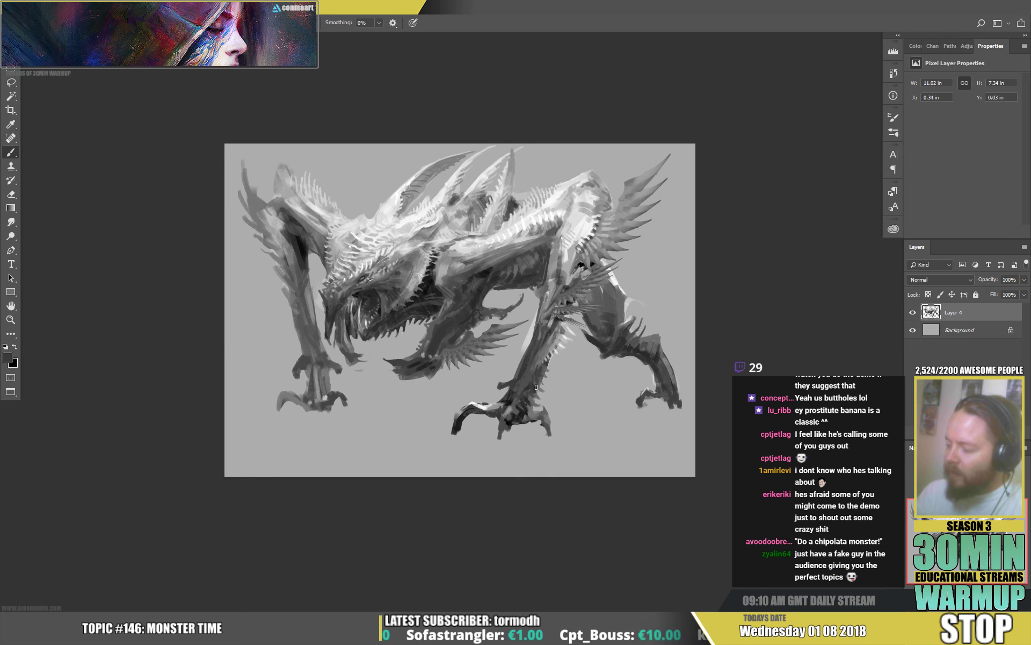
left_click(500, 392, "alt")
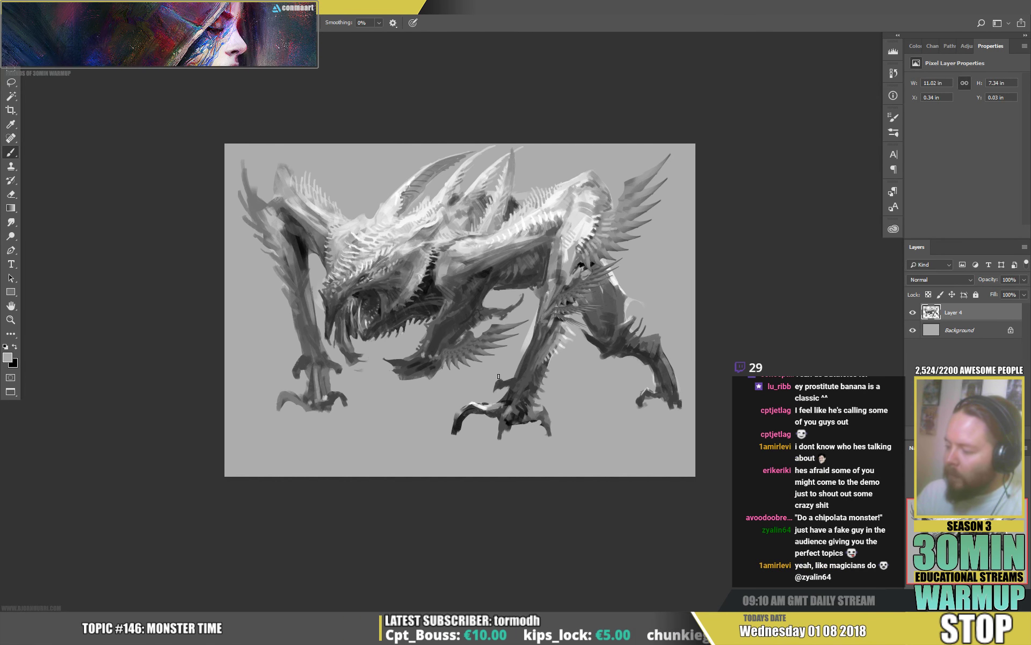
Step: Reshape the upper claw of the far front foot with sampled greys
left_click(340, 371, "alt")
left_click_drag(341, 363, 342, 379)
left_click(344, 370, "alt")
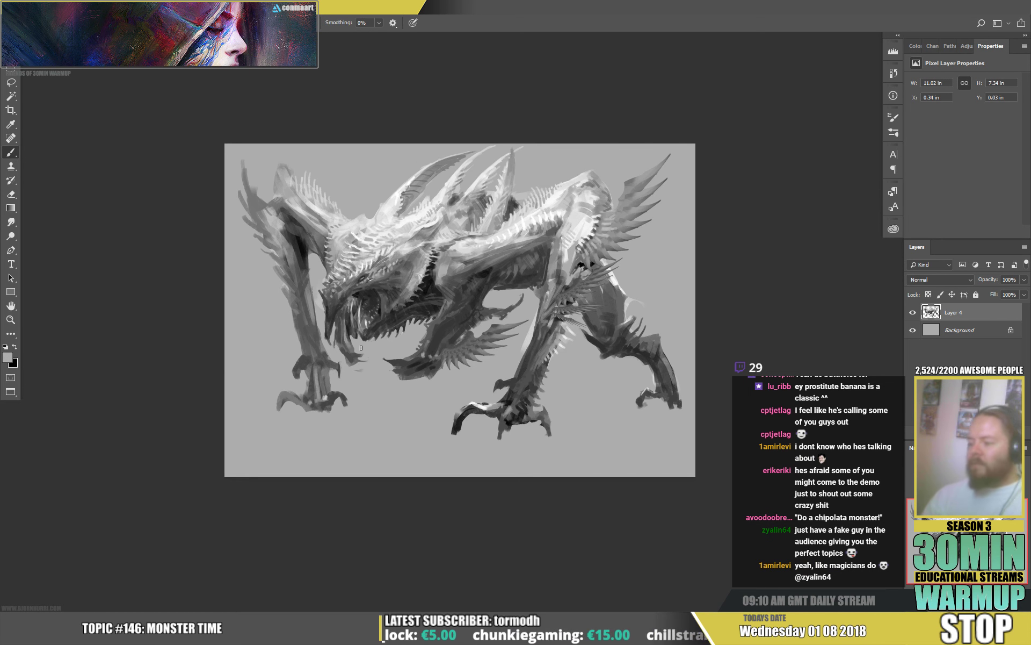
Step: Move the monster layer straight down on the canvas to a Y position of 0.29 in
key("v")
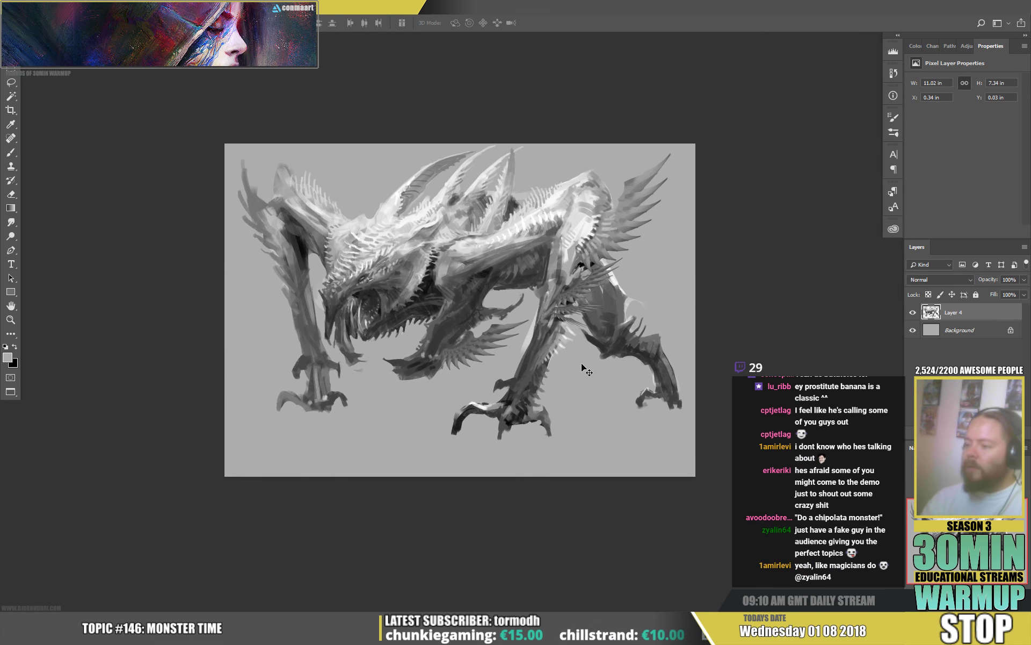
left_click_drag(590, 354, 590, 365)
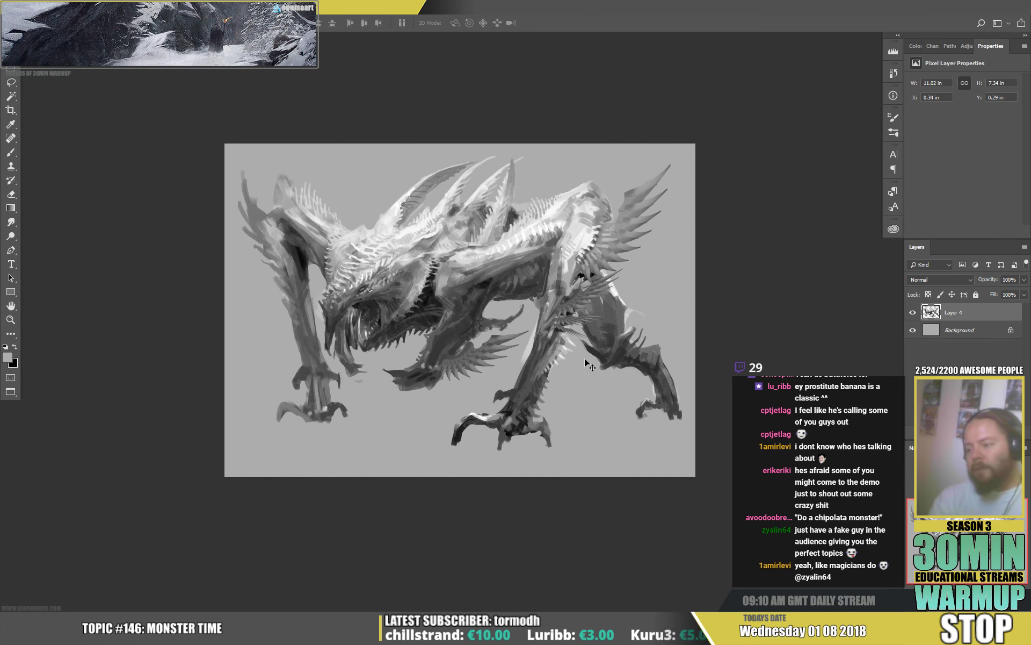
Step: Set the brush colour to white, shrink the brush slightly, and refine the upper jaw below the eye with white and sampled greys
key("b")
key("d")
key("x")
right_click(382, 304)
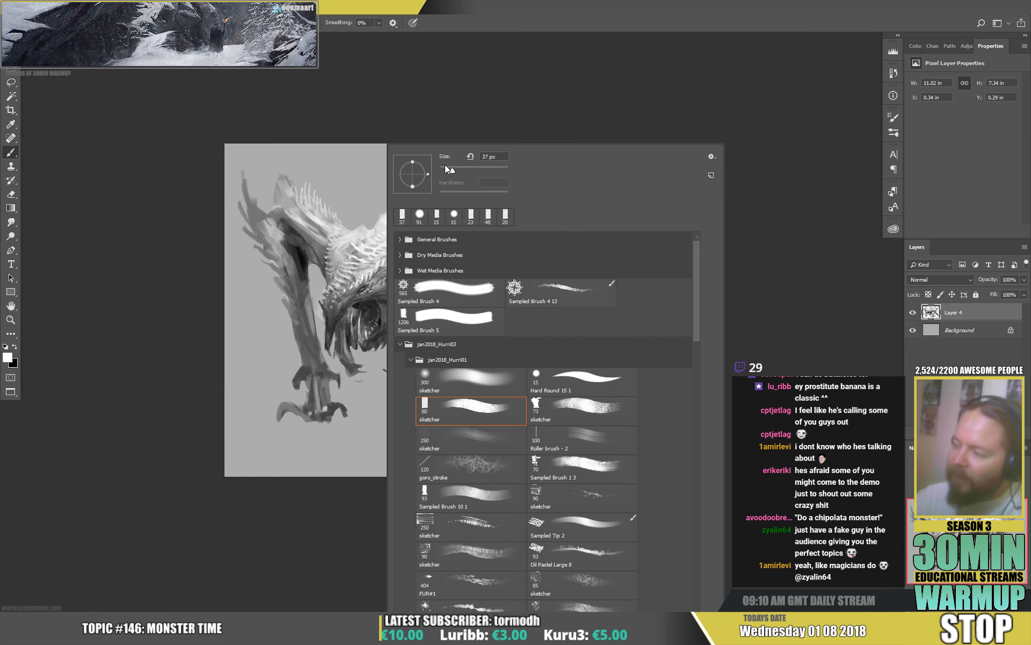
left_click_drag(445, 166, 443, 167)
left_click(361, 305)
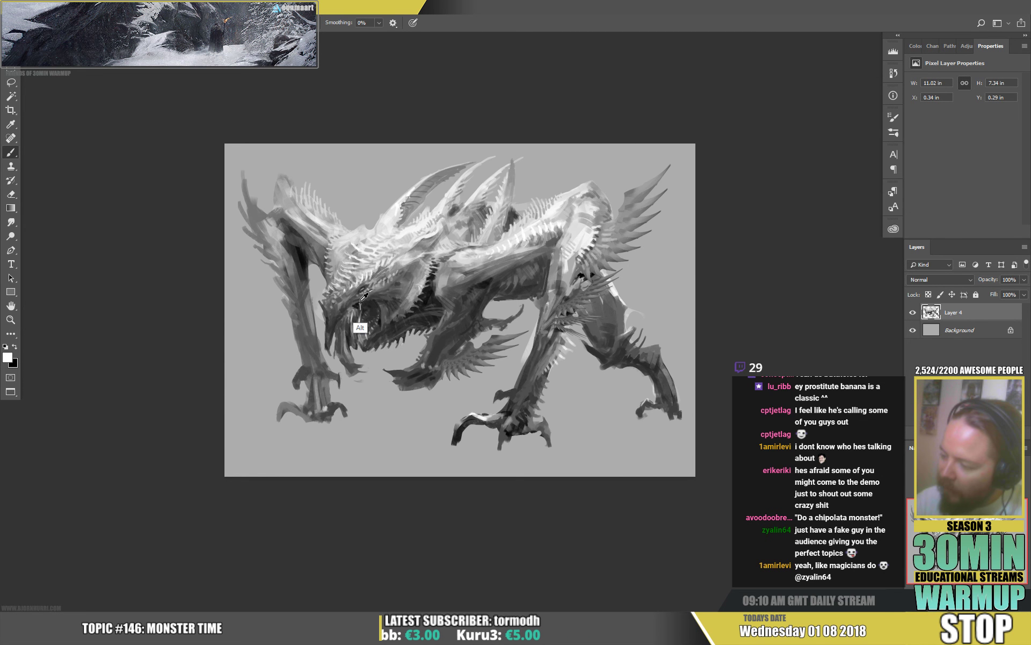
left_click(364, 296, "alt")
left_click(368, 289, "alt")
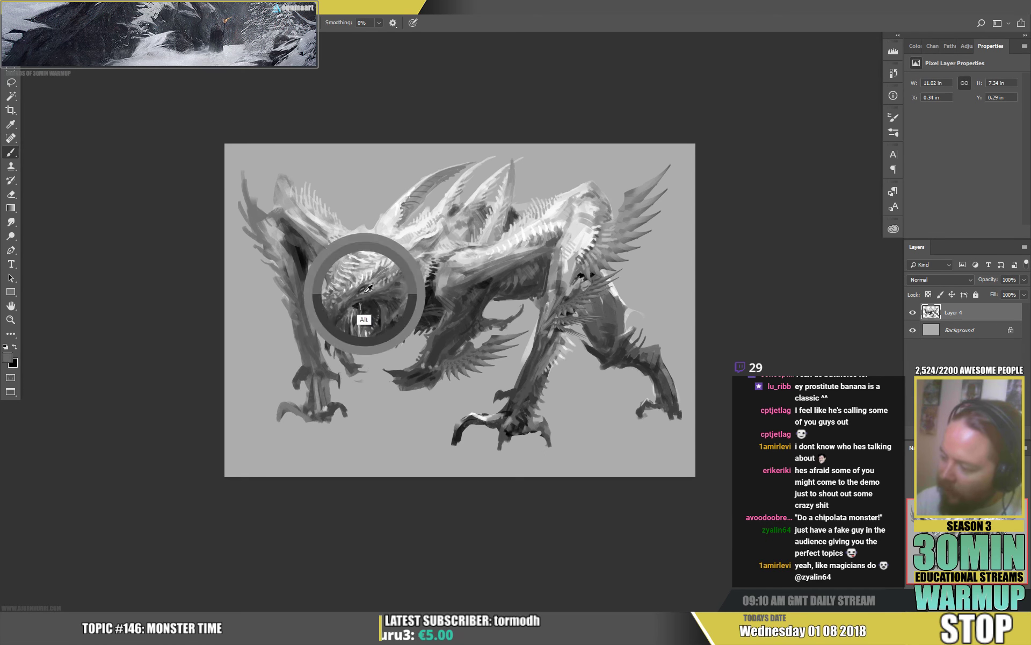